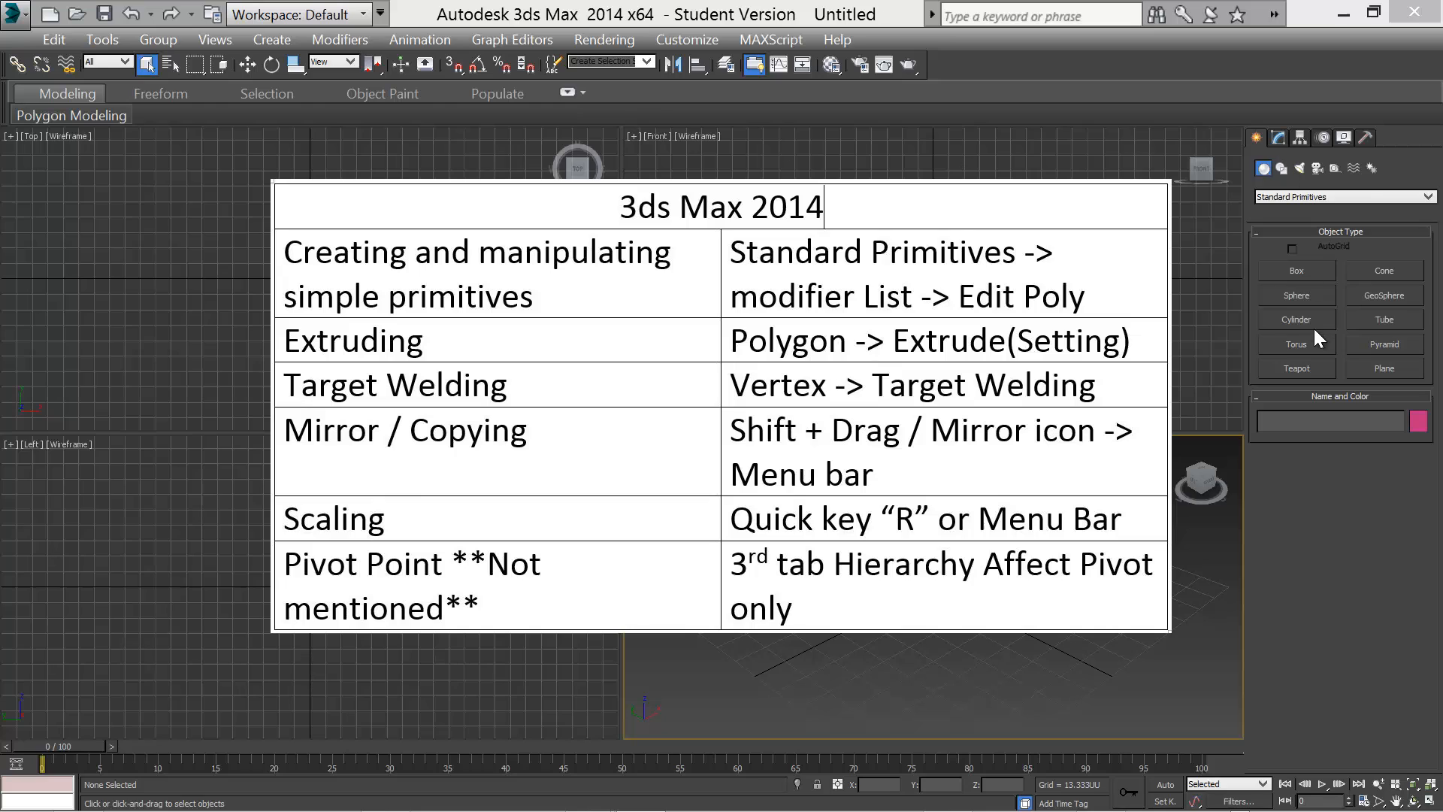
# Draw a box in the Top viewport with 3 length segments, 3 width segments and 1 height segment
pyautogui.click(1293, 273)
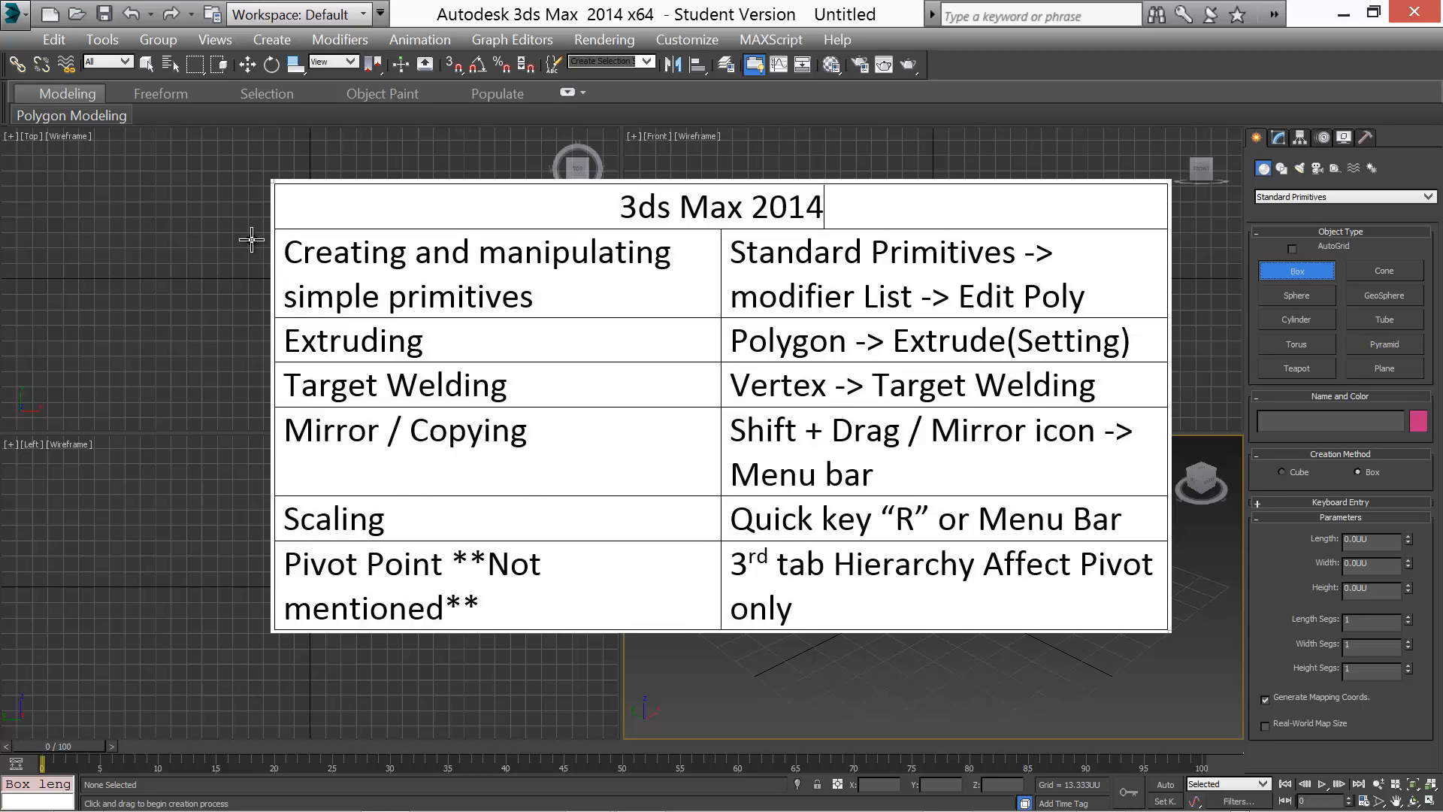
pyautogui.moveTo(251, 232); pyautogui.dragTo(378, 351)
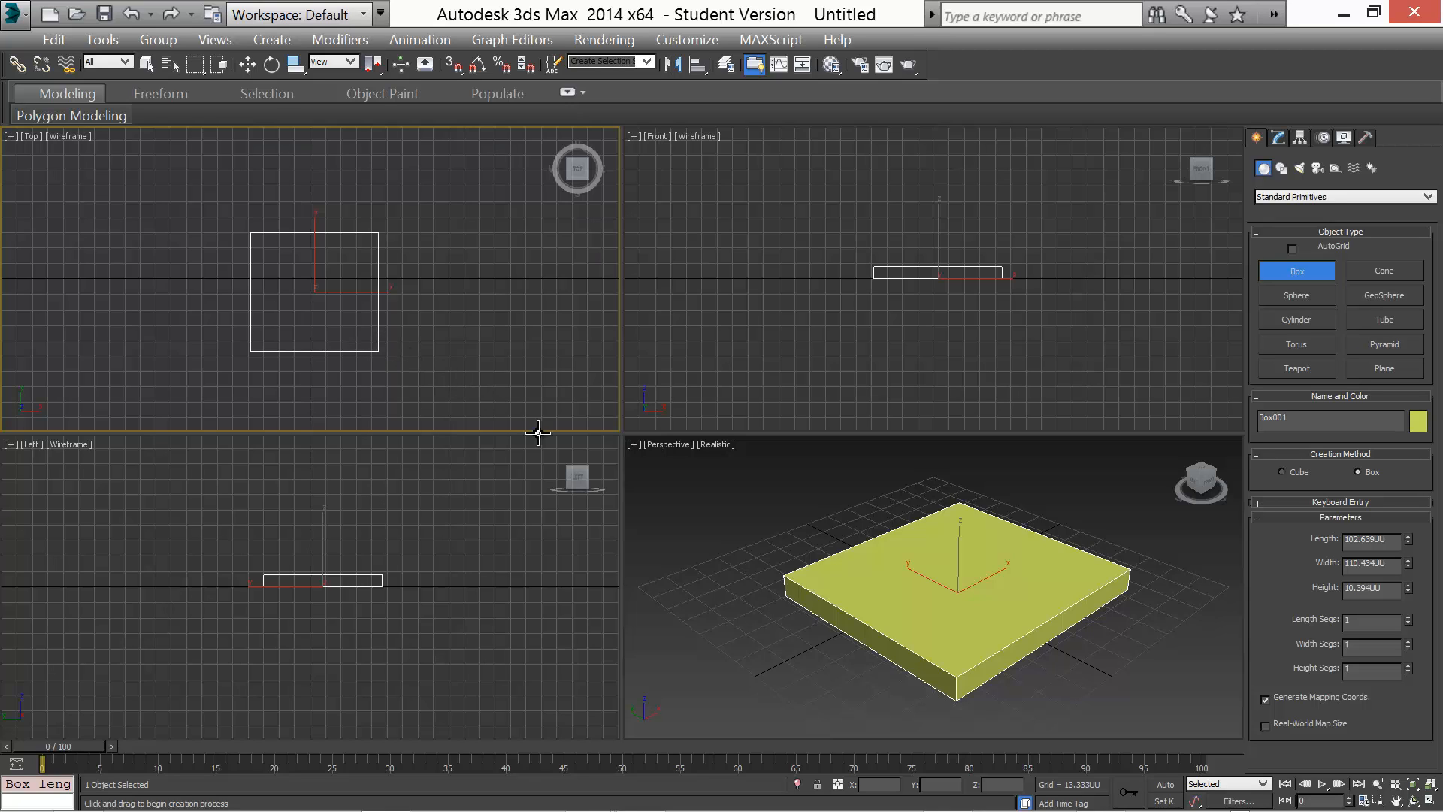
pyautogui.doubleClick(1348, 620)
pyautogui.write('3')
pyautogui.press('Return')
pyautogui.click(1353, 674)
pyautogui.doubleClick(1356, 670)
pyautogui.write('3')
pyautogui.press('Return')
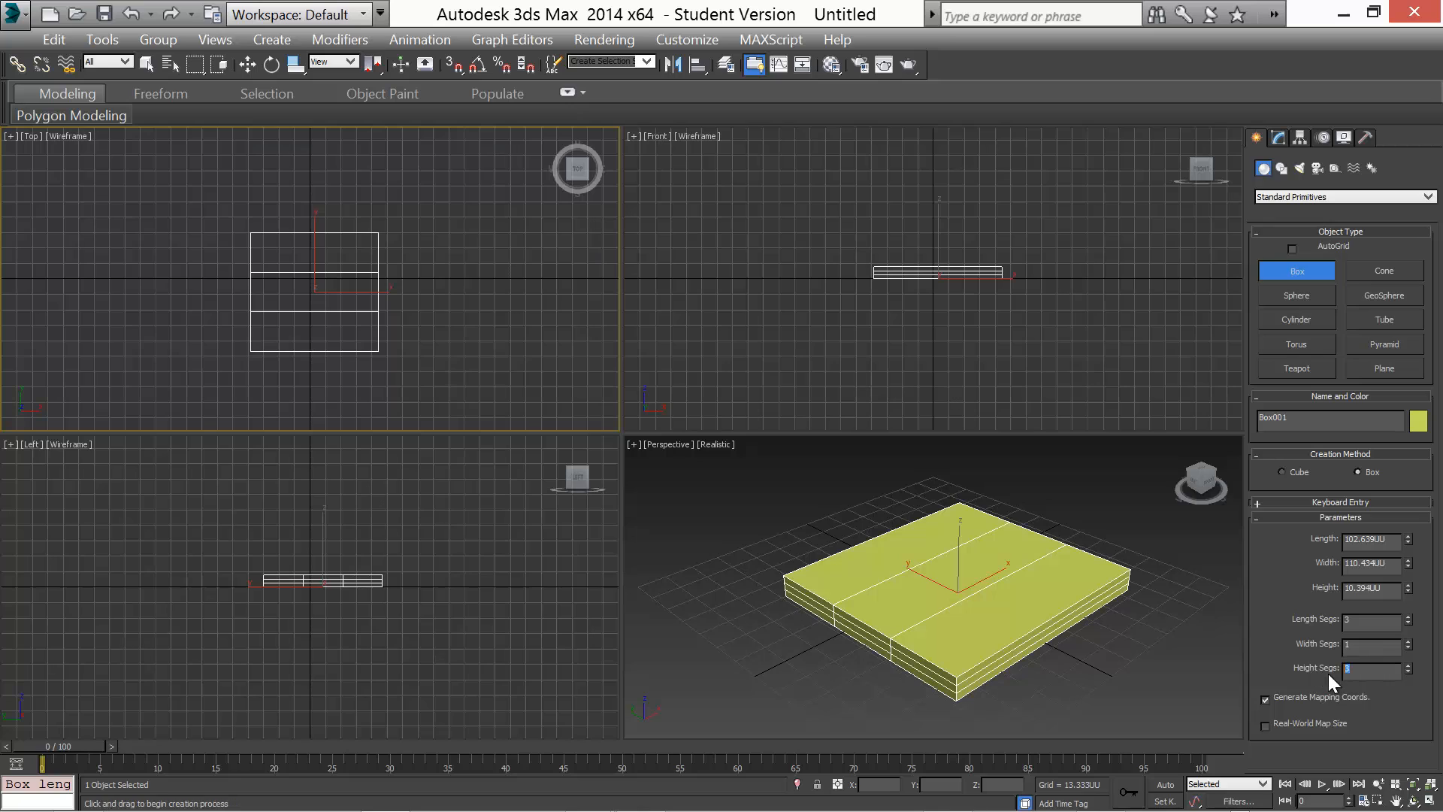
pyautogui.write('1')
pyautogui.click(1373, 643)
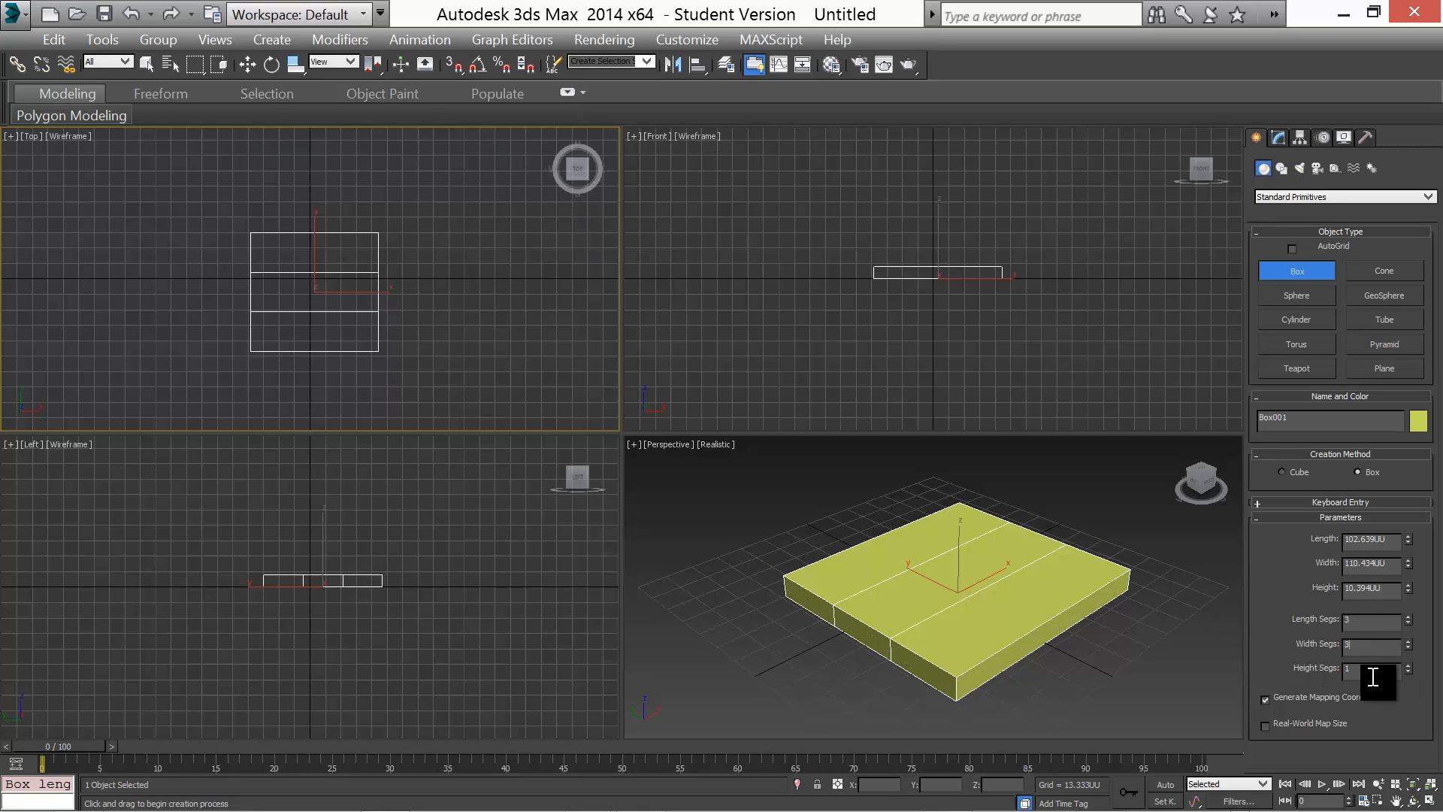
pyautogui.write('3')
pyautogui.press('Return')
# Set the box's length and width to 64 and its height to 8
pyautogui.moveTo(1389, 545); pyautogui.dragTo(1271, 542)
pyautogui.write('64')
pyautogui.press('Tab')
pyautogui.write('64')
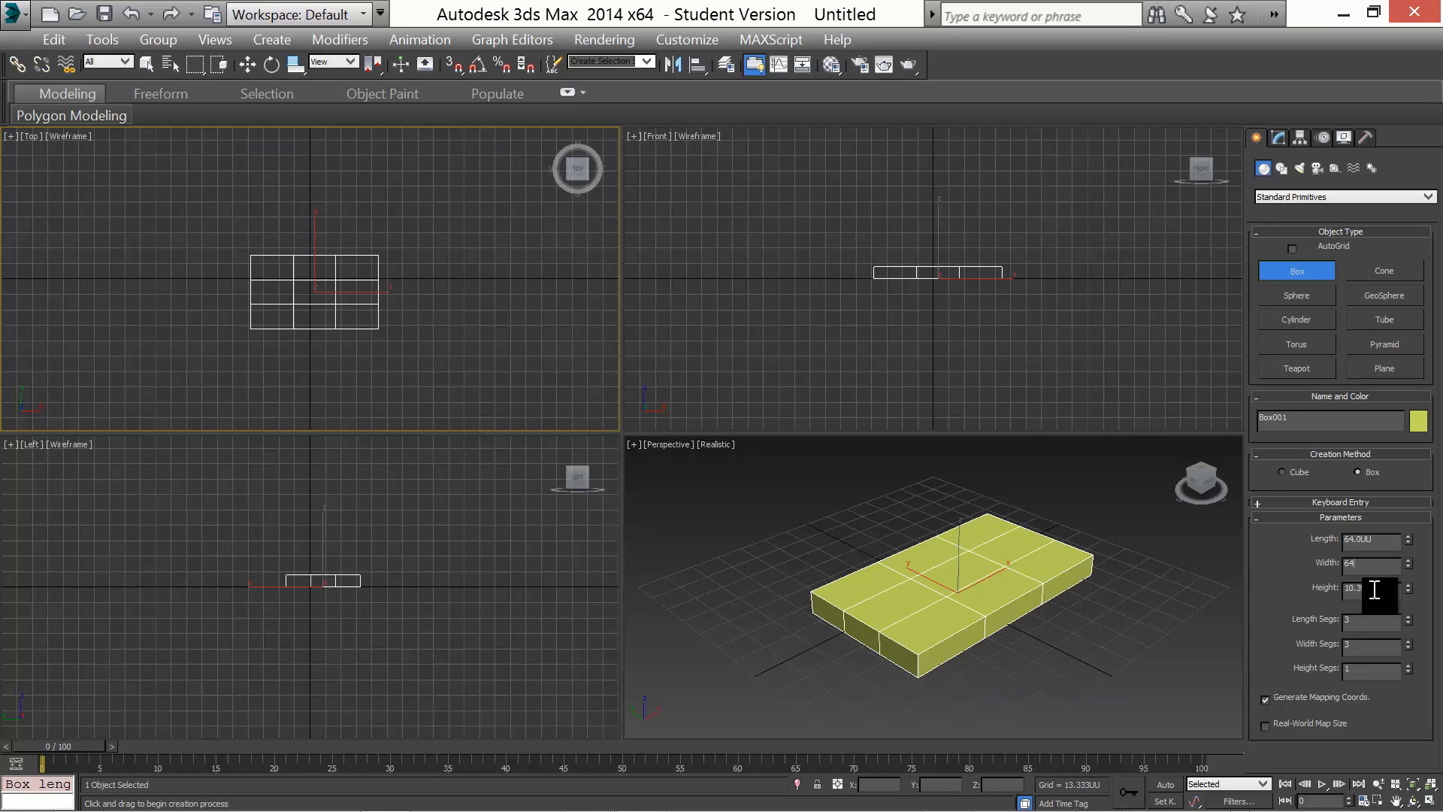
pyautogui.press('Tab')
pyautogui.write('64')
pyautogui.press('Return')
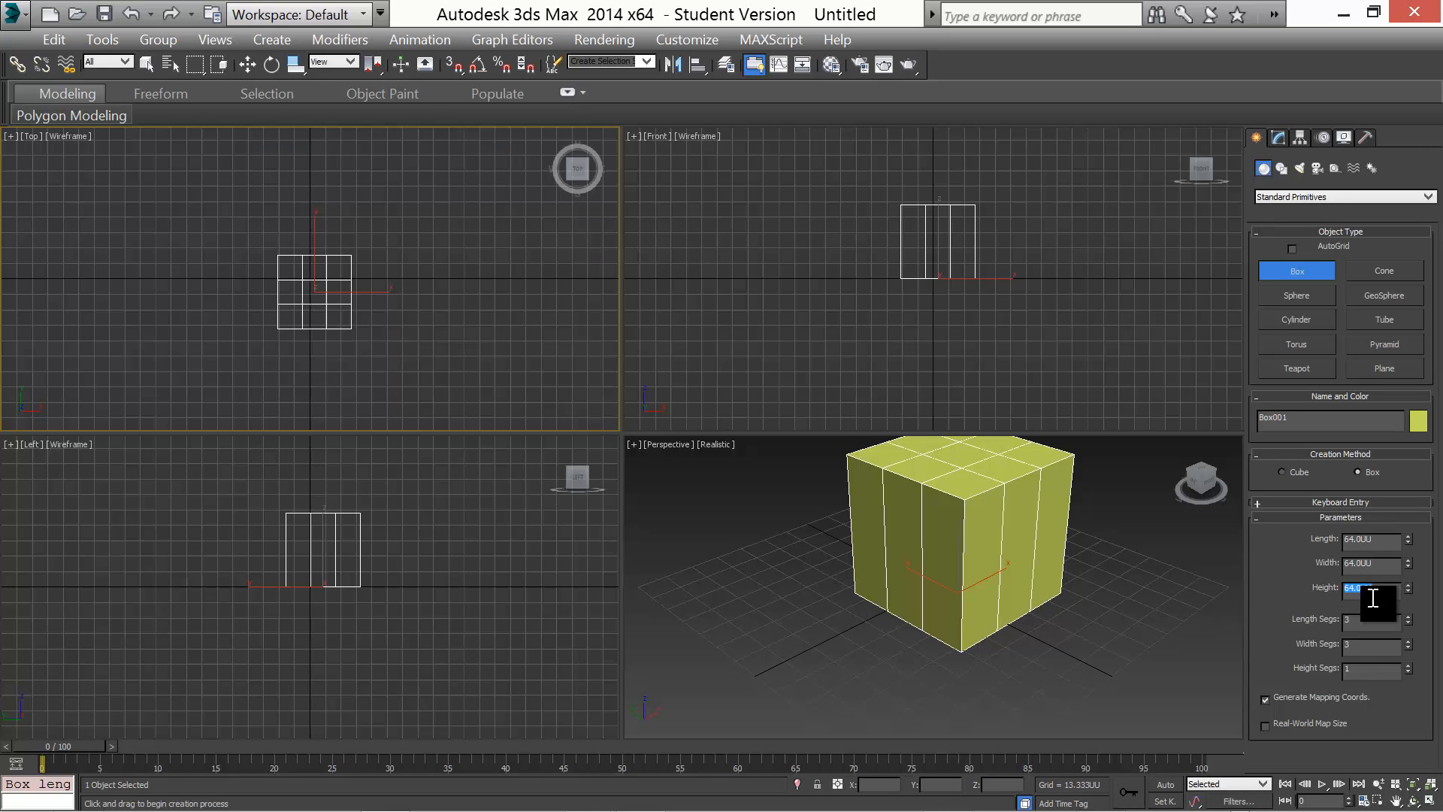
pyautogui.write('8')
pyautogui.press('Return')
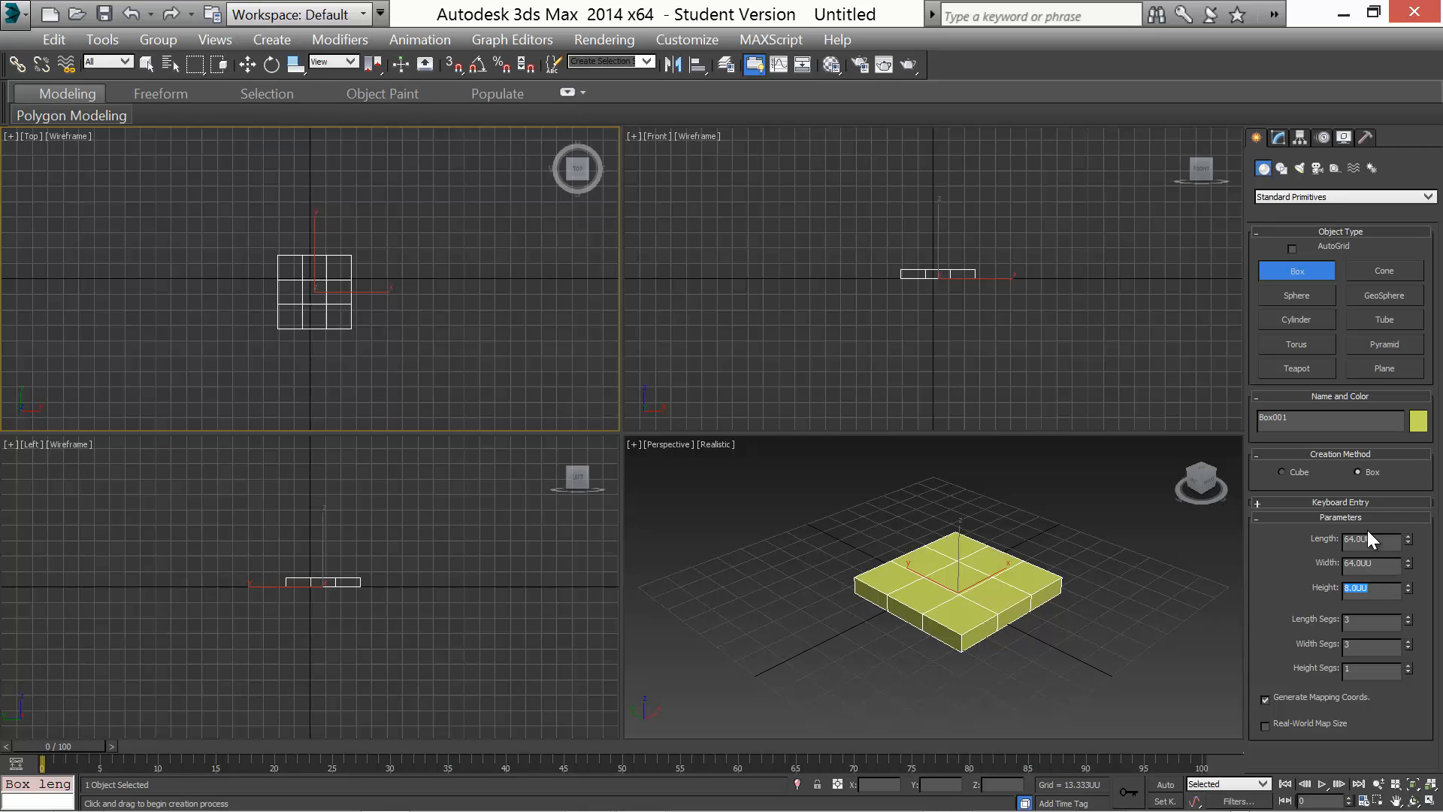
# Apply an Edit Poly modifier to the box
pyautogui.click(1278, 139)
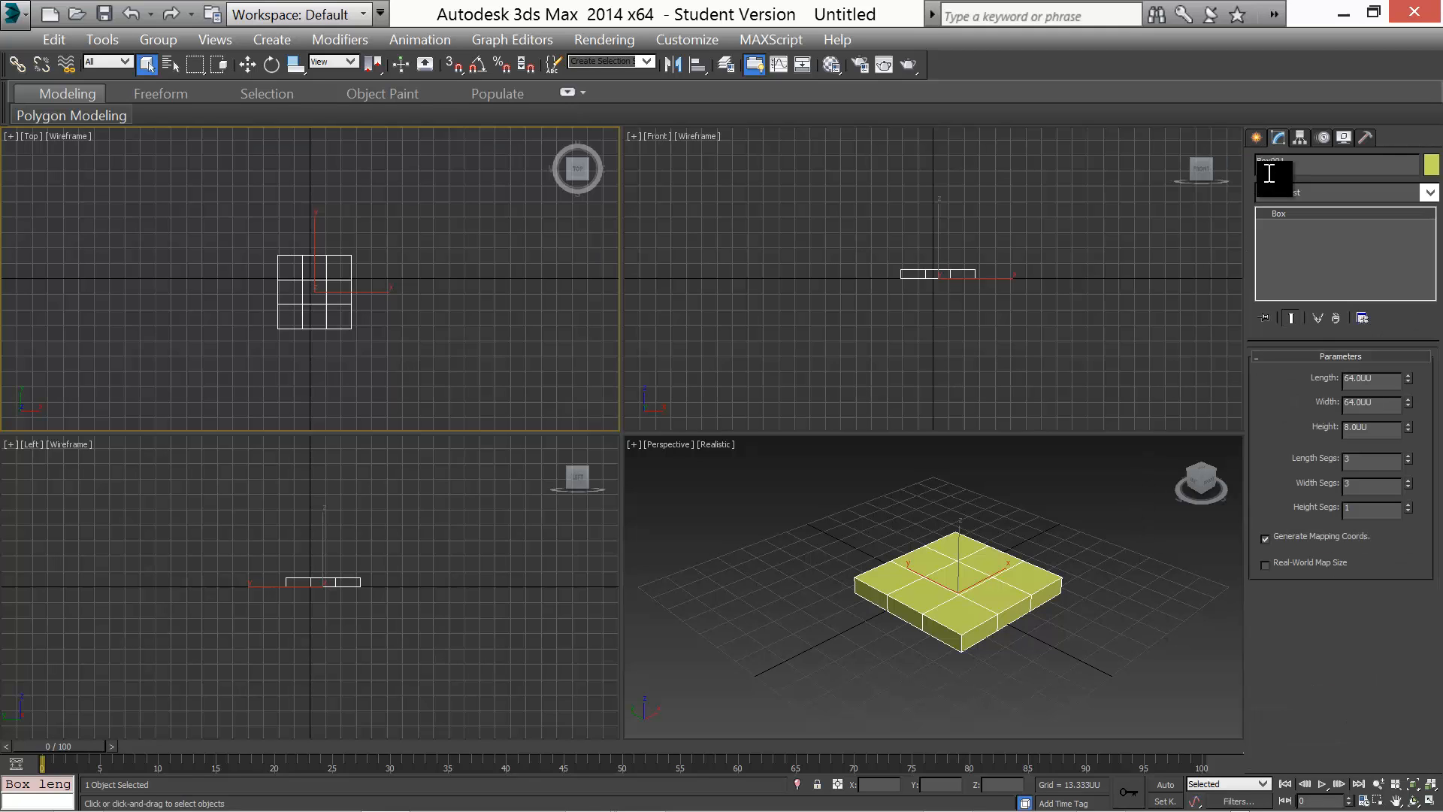
pyautogui.click(1335, 196)
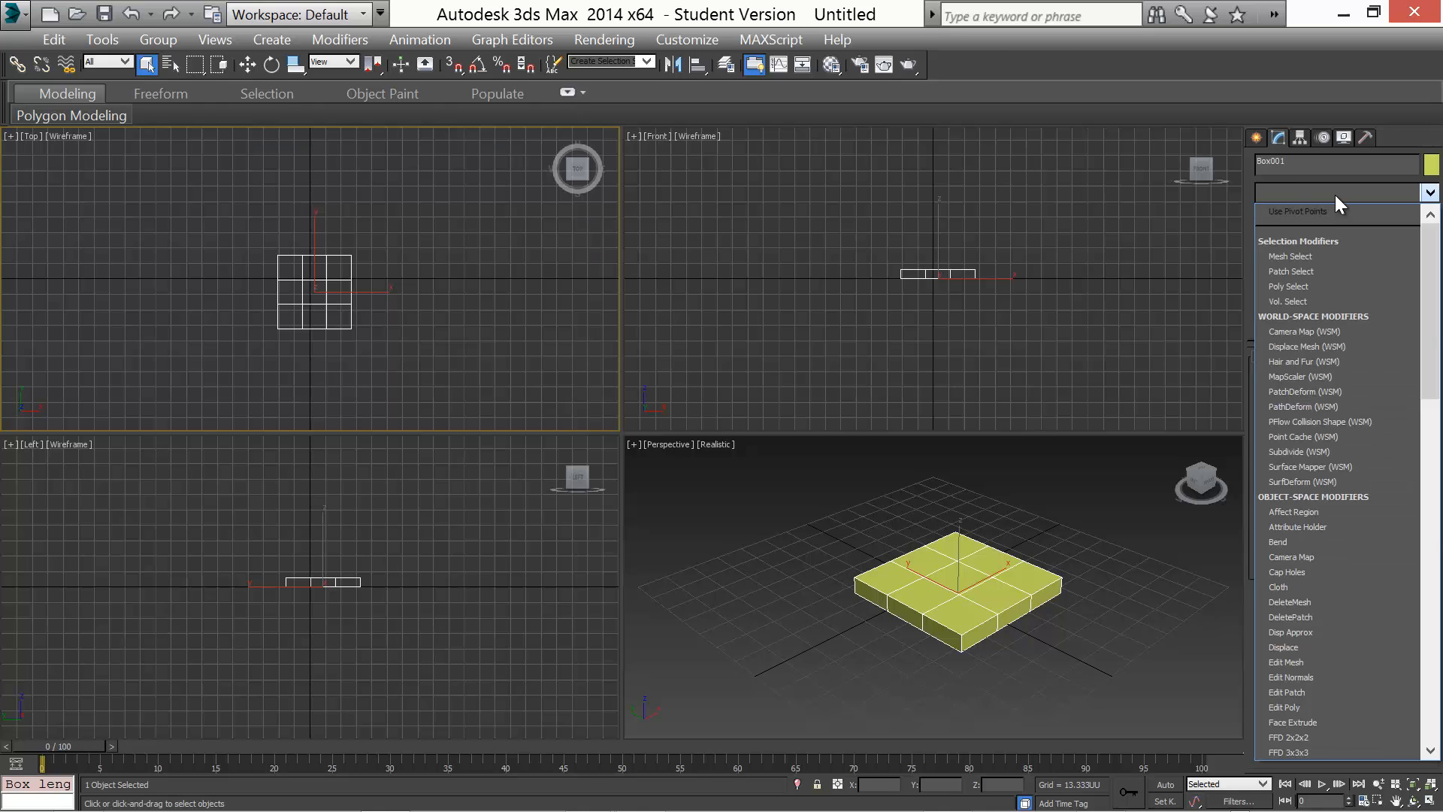
pyautogui.press('e')
pyautogui.press('Down')
pyautogui.press('Down')
pyautogui.press('Down')
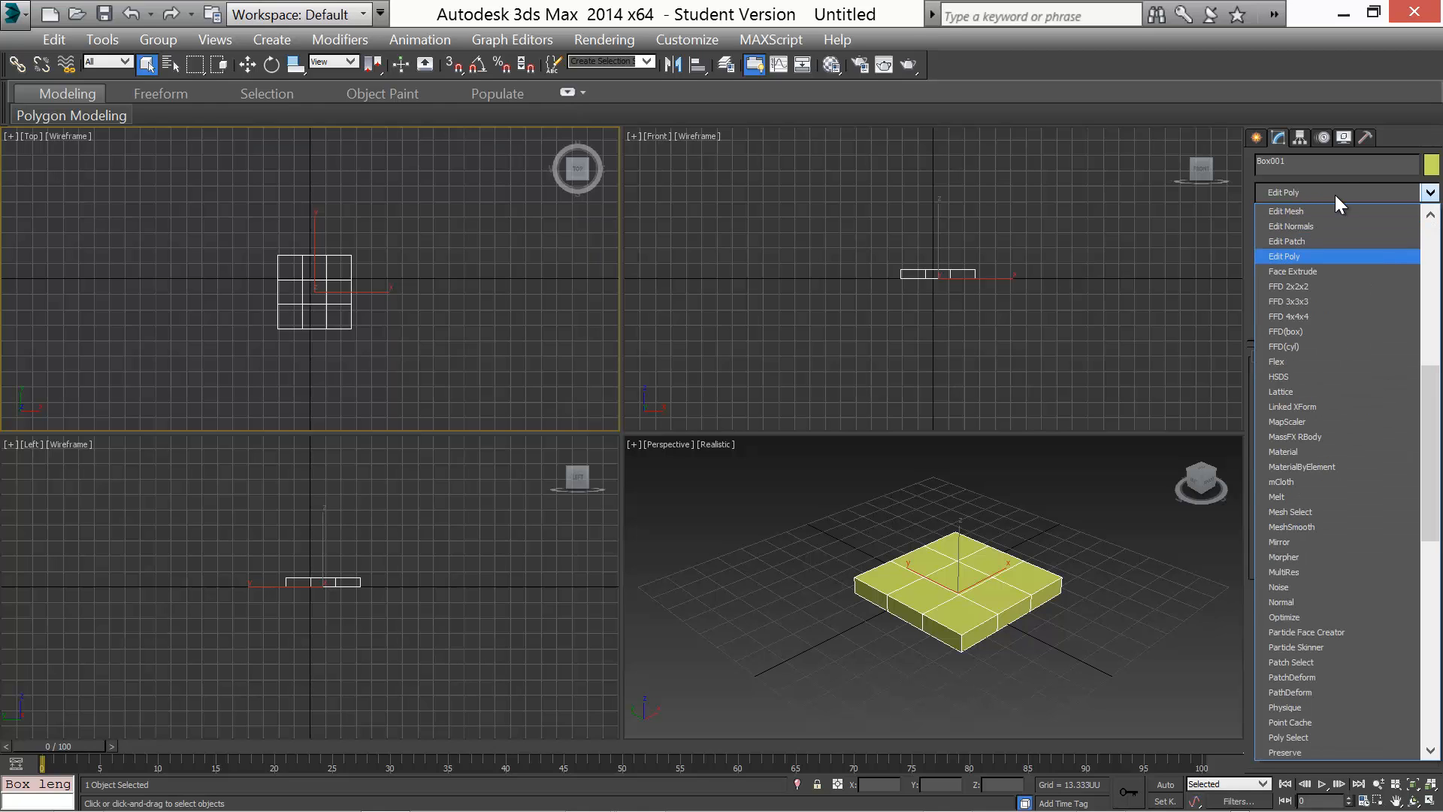
pyautogui.press('Return')
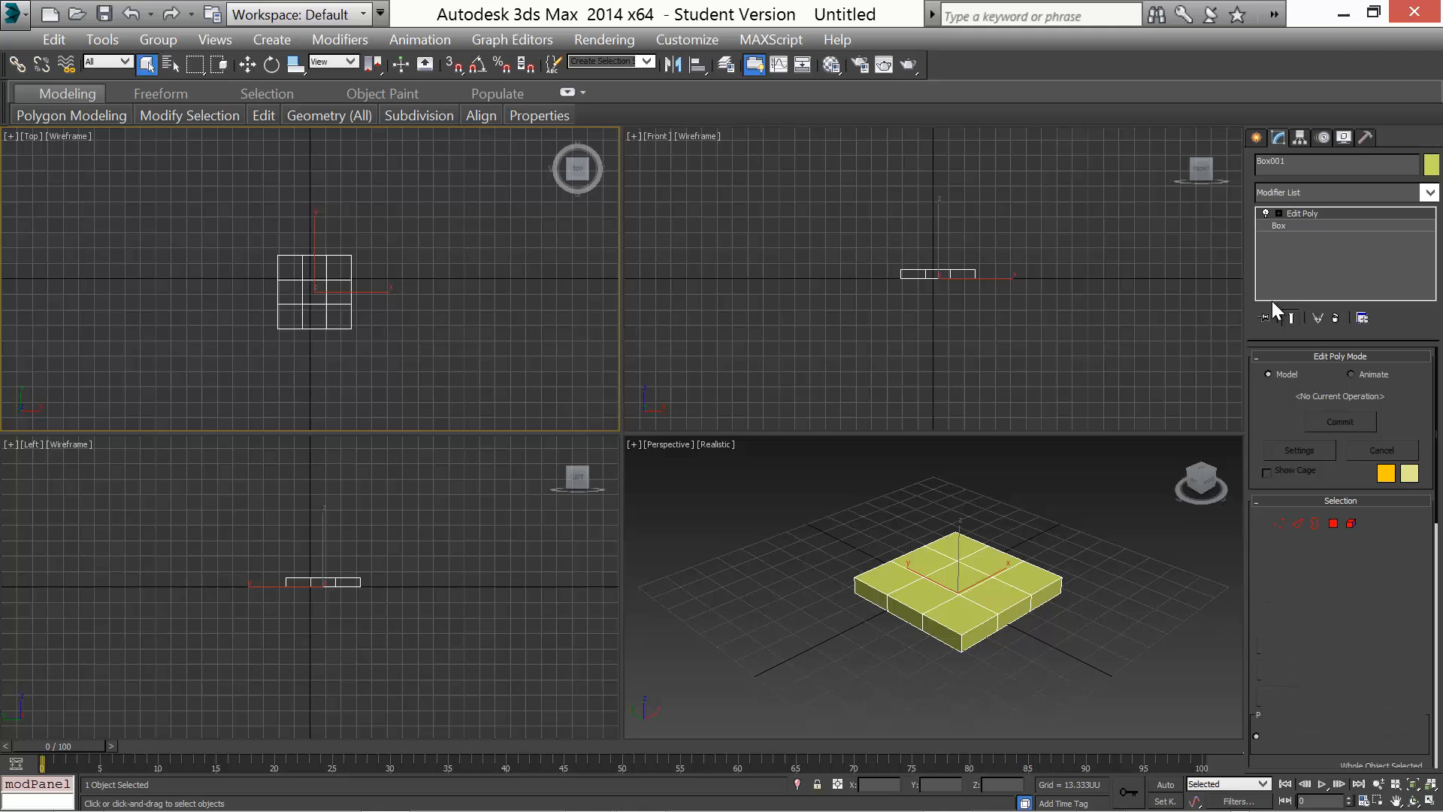
# At Vertex level, select the box's two inner vertex columns in the Top viewport
pyautogui.press('1')
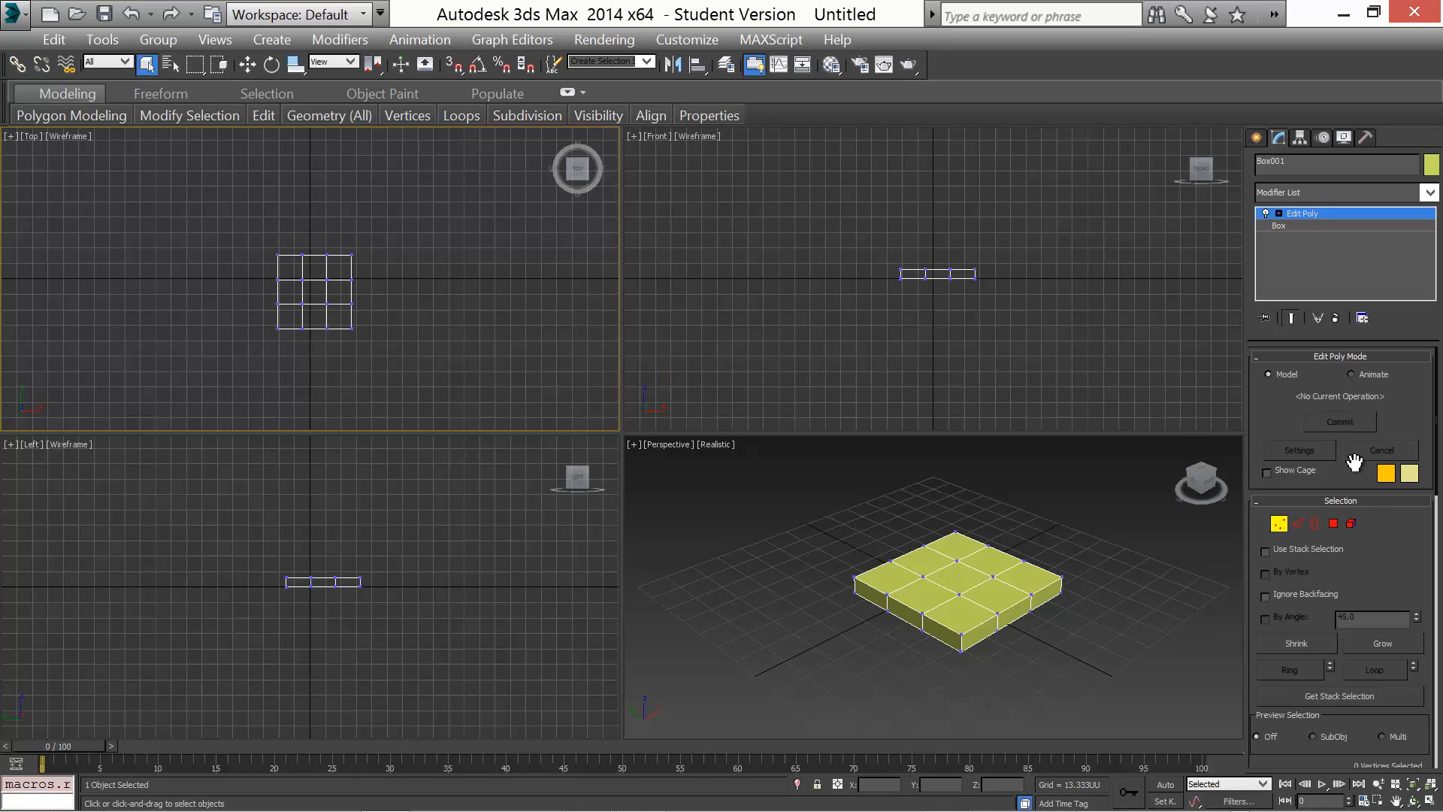
pyautogui.click(1295, 517)
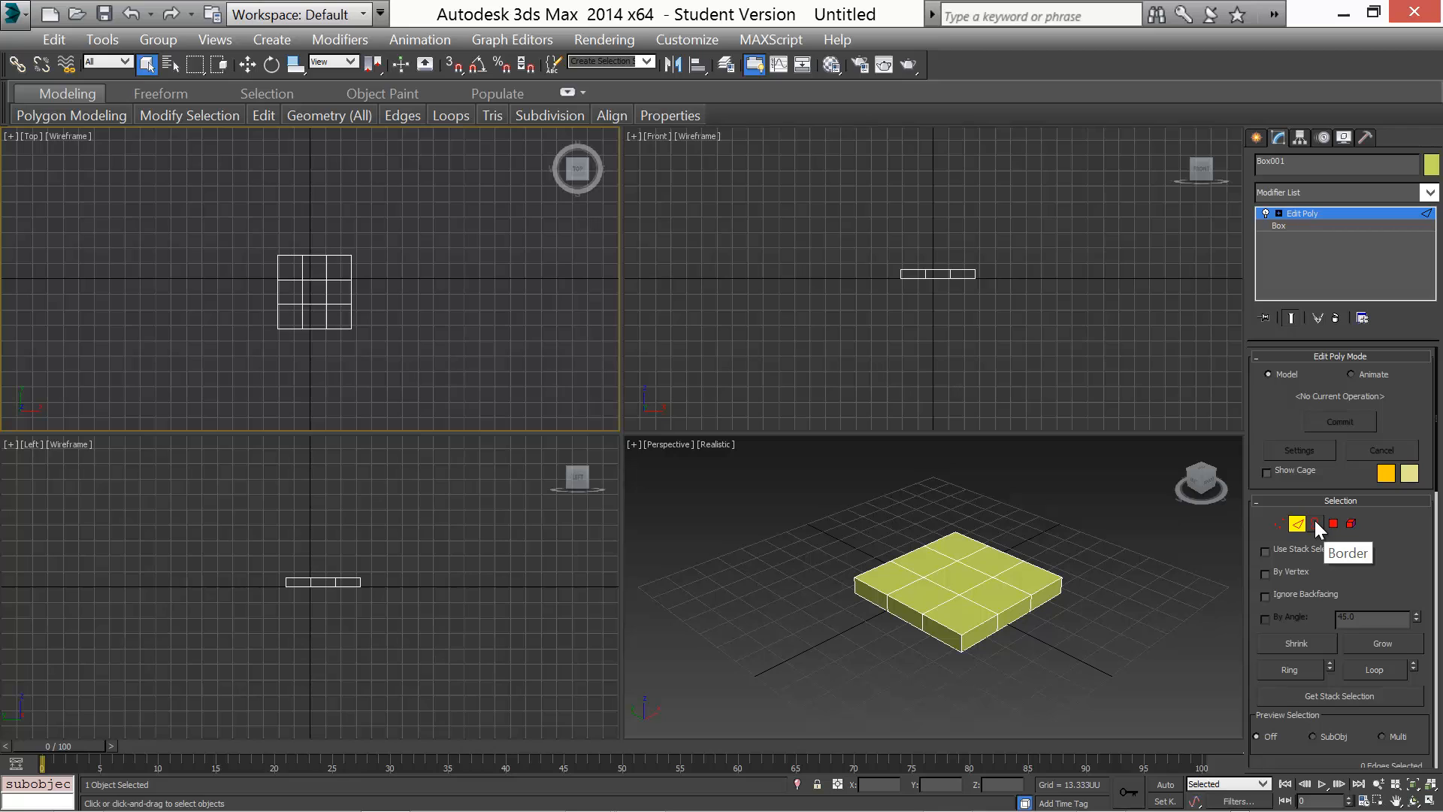
pyautogui.click(1315, 520)
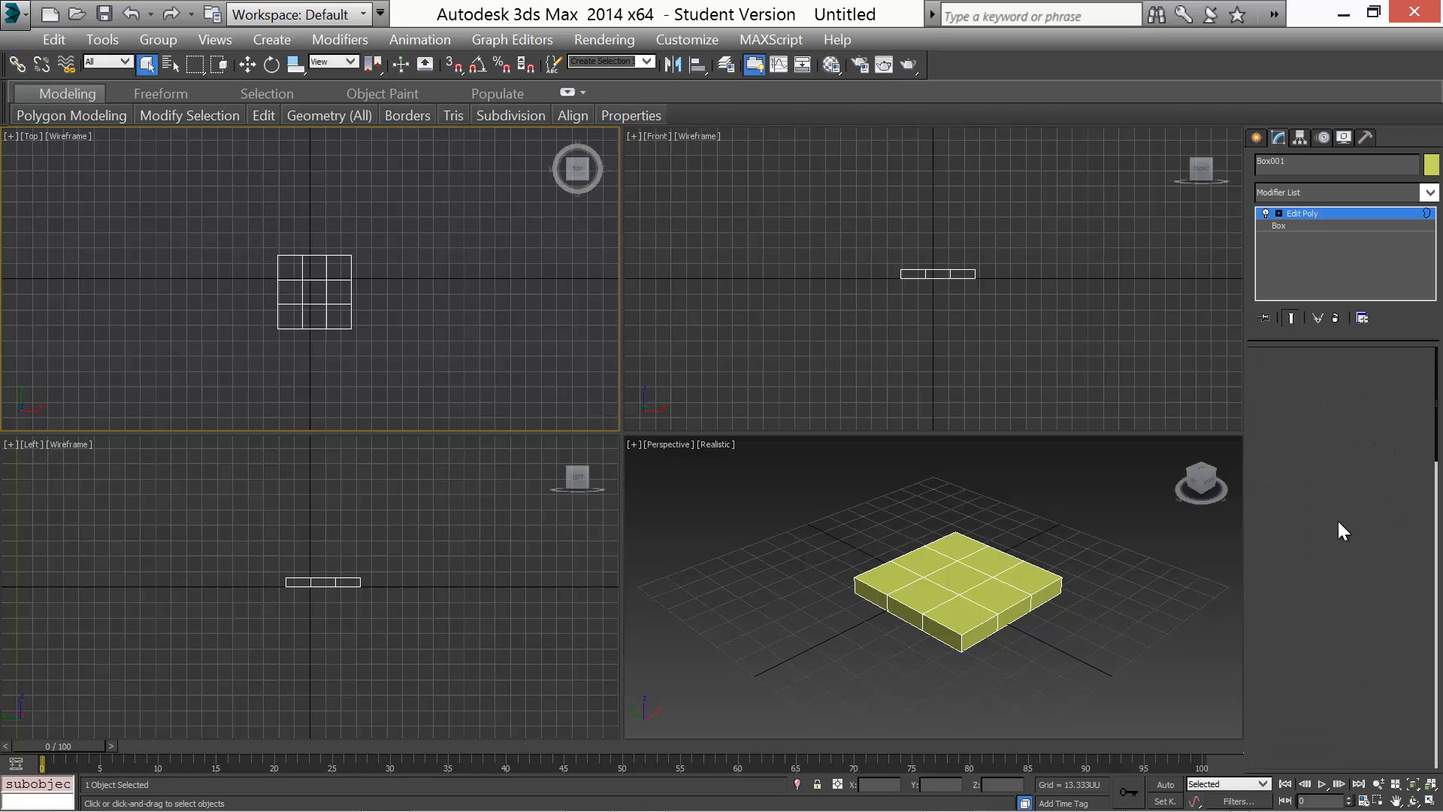
pyautogui.click(1334, 524)
pyautogui.click(1351, 525)
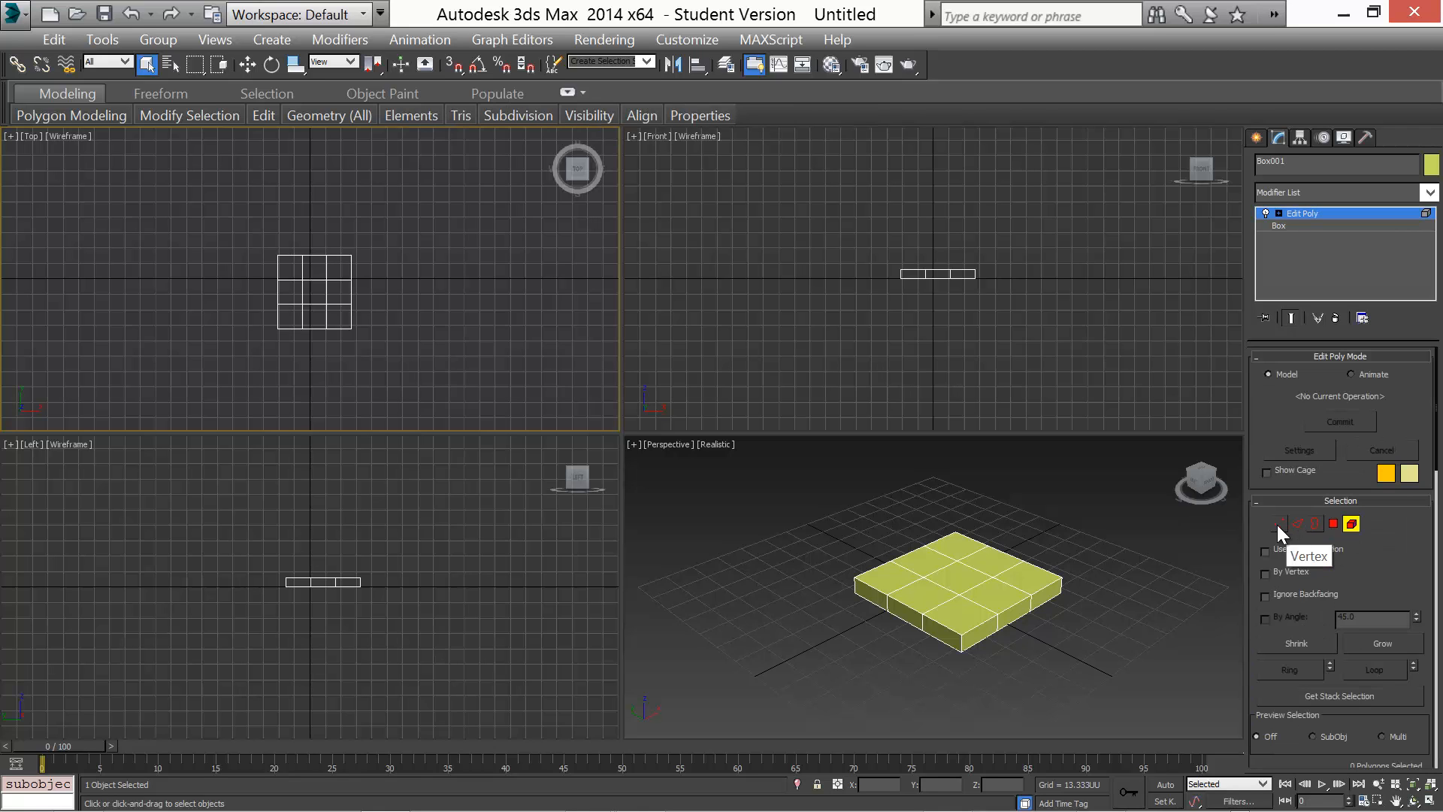
pyautogui.click(1278, 525)
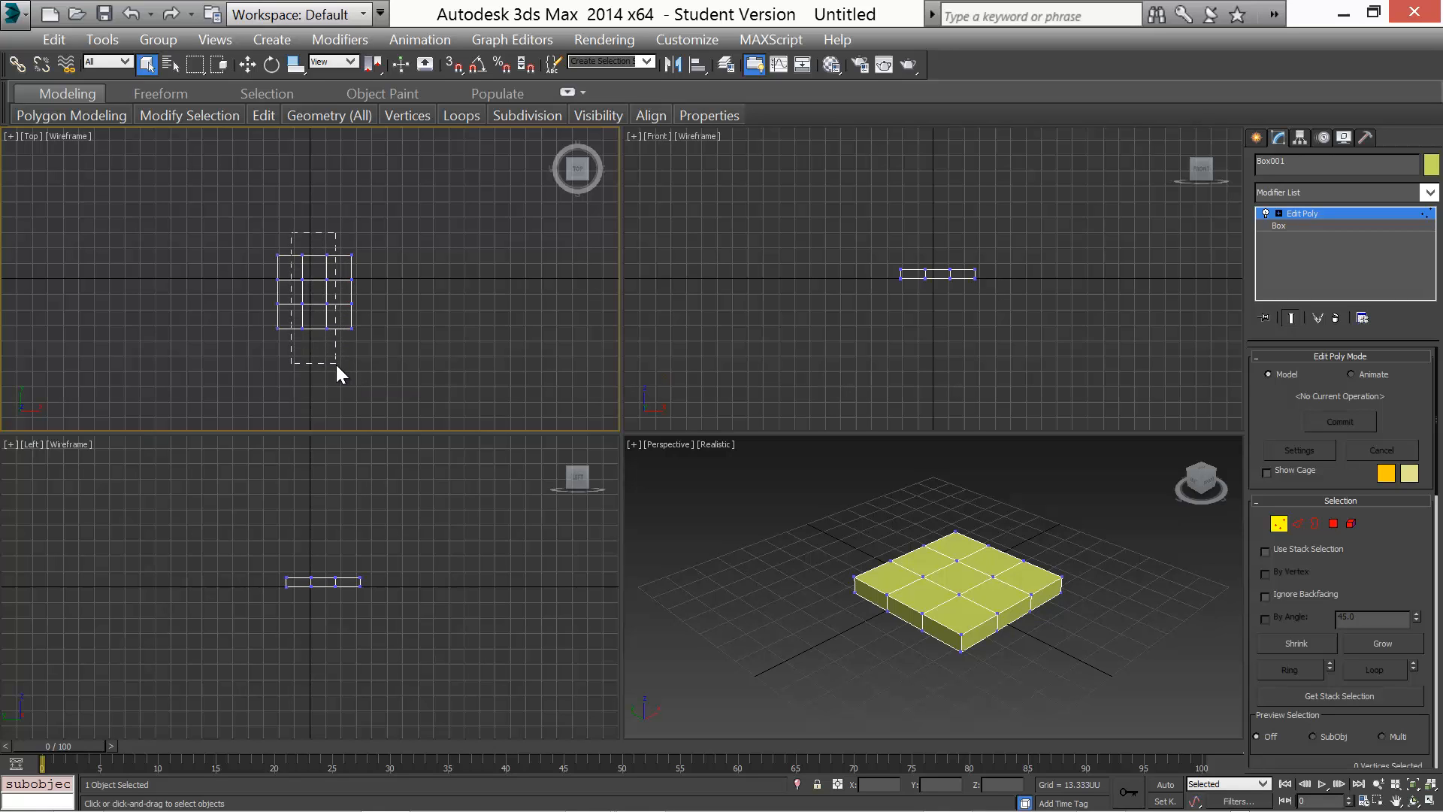
pyautogui.moveTo(336, 364); pyautogui.dragTo(335, 362)
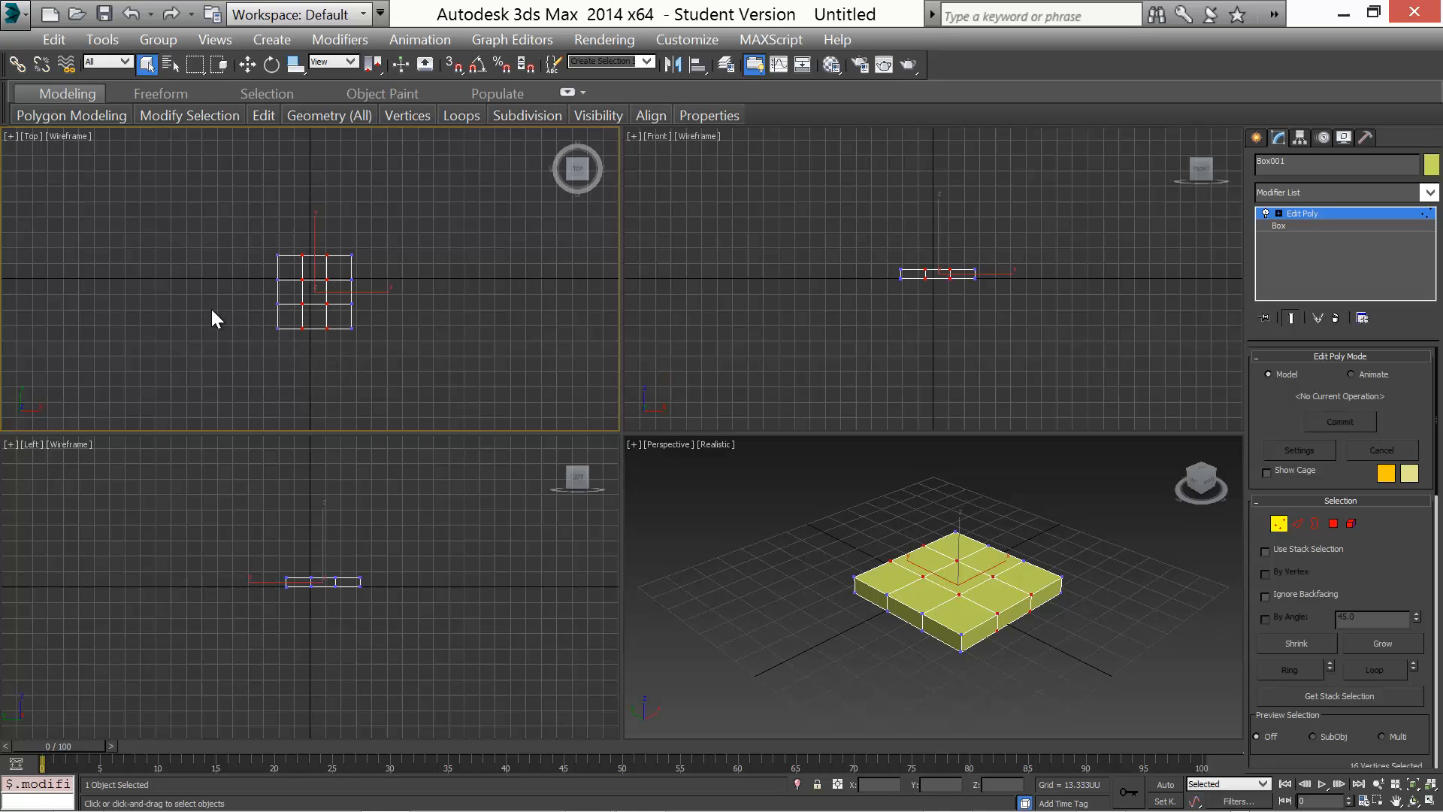
# Non-uniformly scale the selected vertices outward along X and Y so the inner edges sit near the box's border
pyautogui.press('e')
pyautogui.press('r')
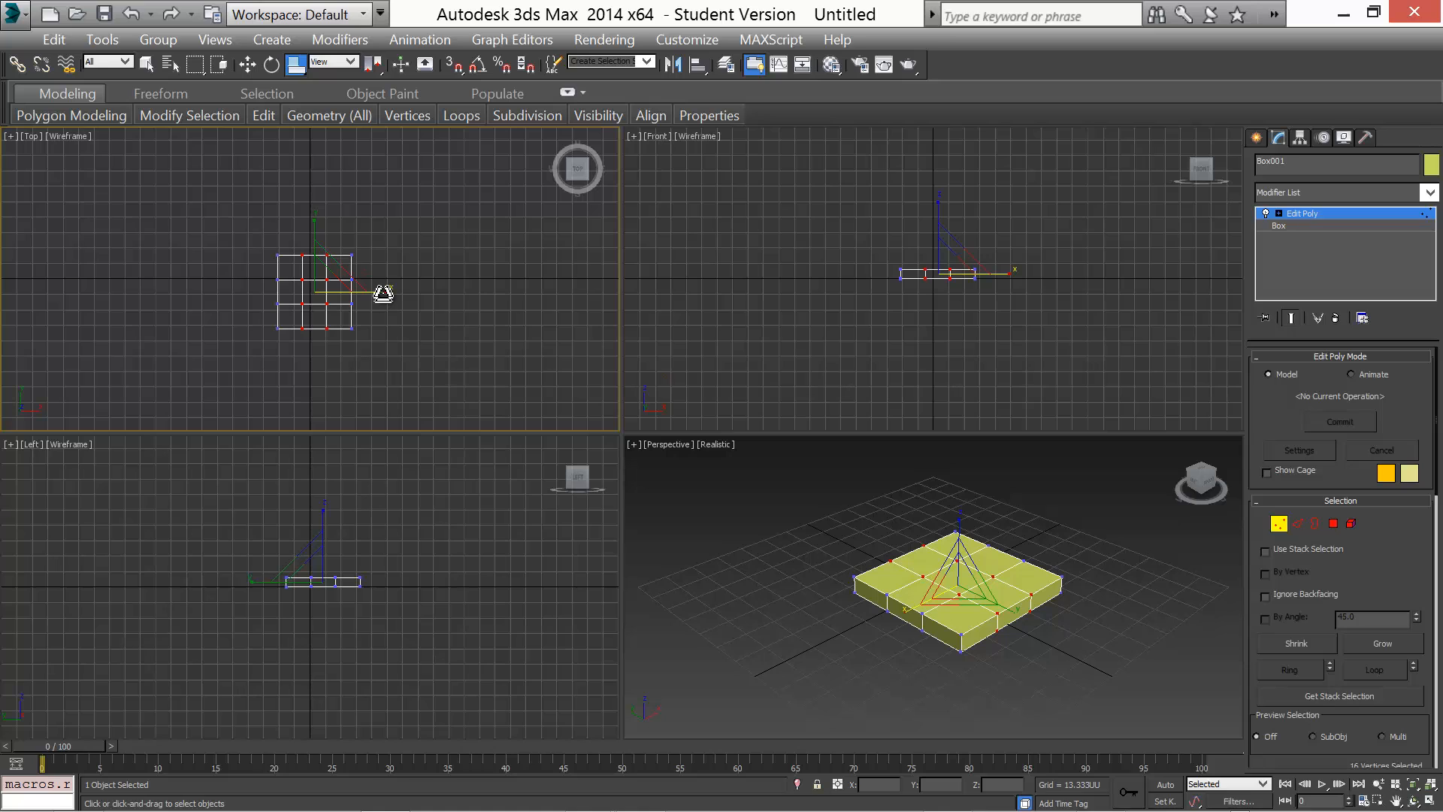
pyautogui.moveTo(383, 293); pyautogui.dragTo(389, 296)
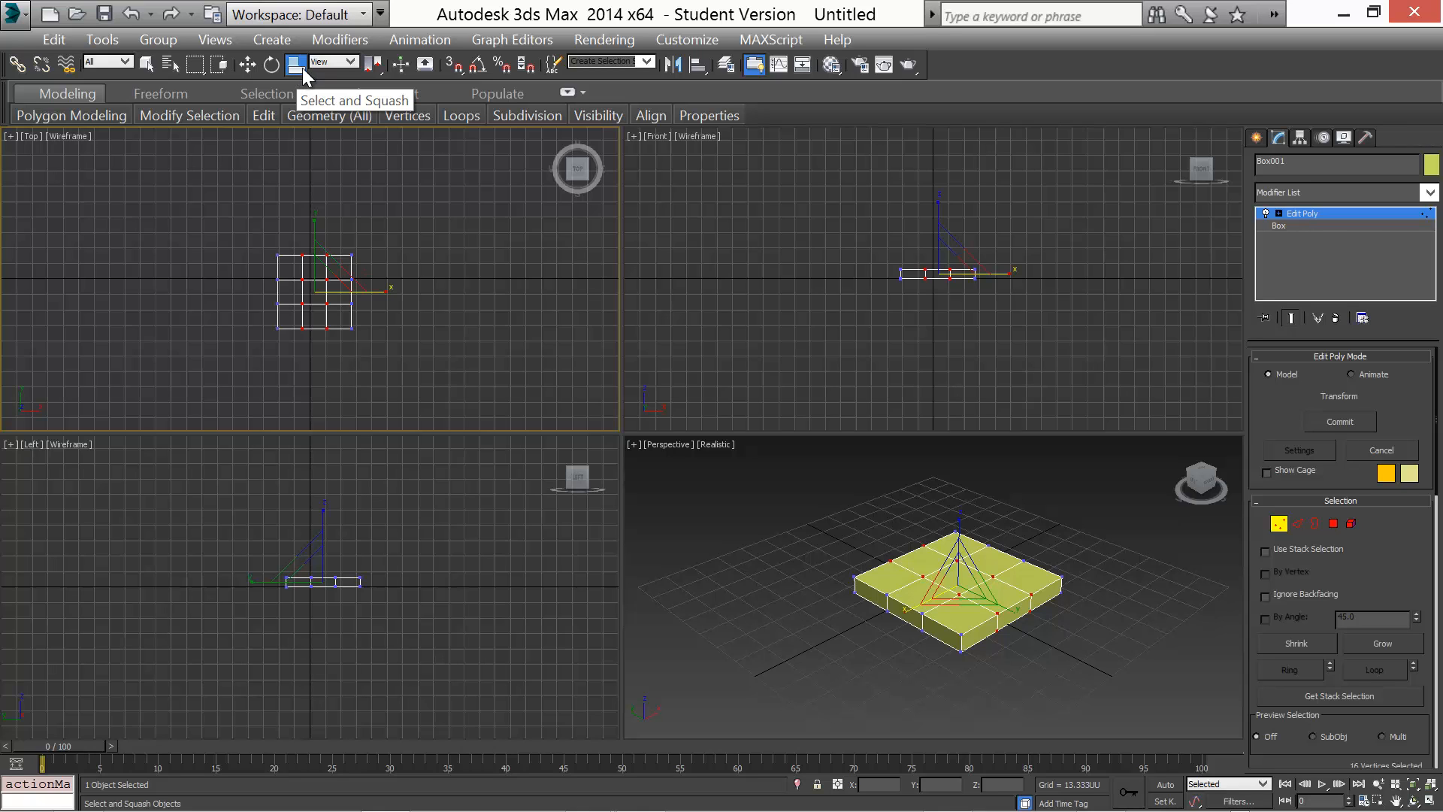
pyautogui.rightClick(301, 66)
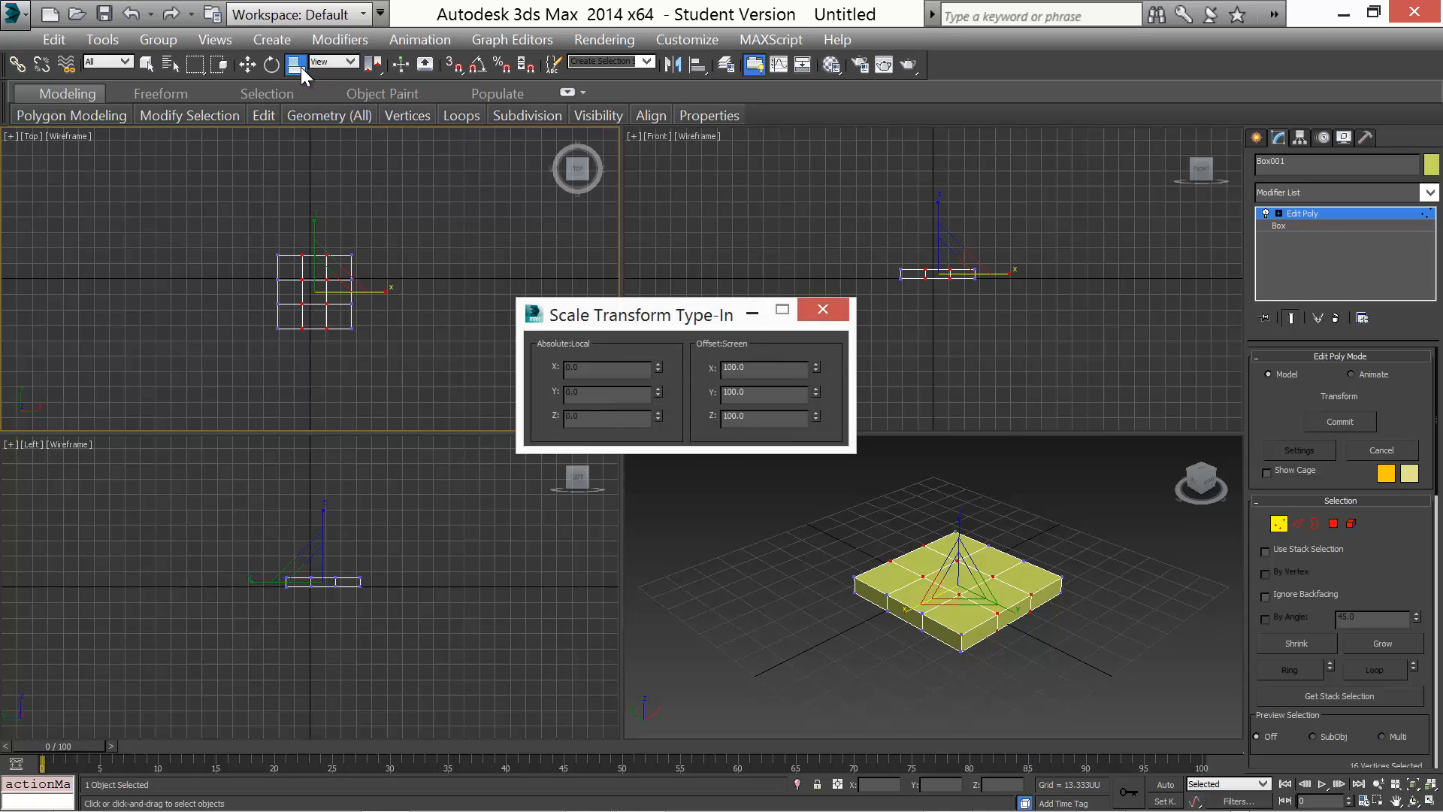
pyautogui.click(825, 311)
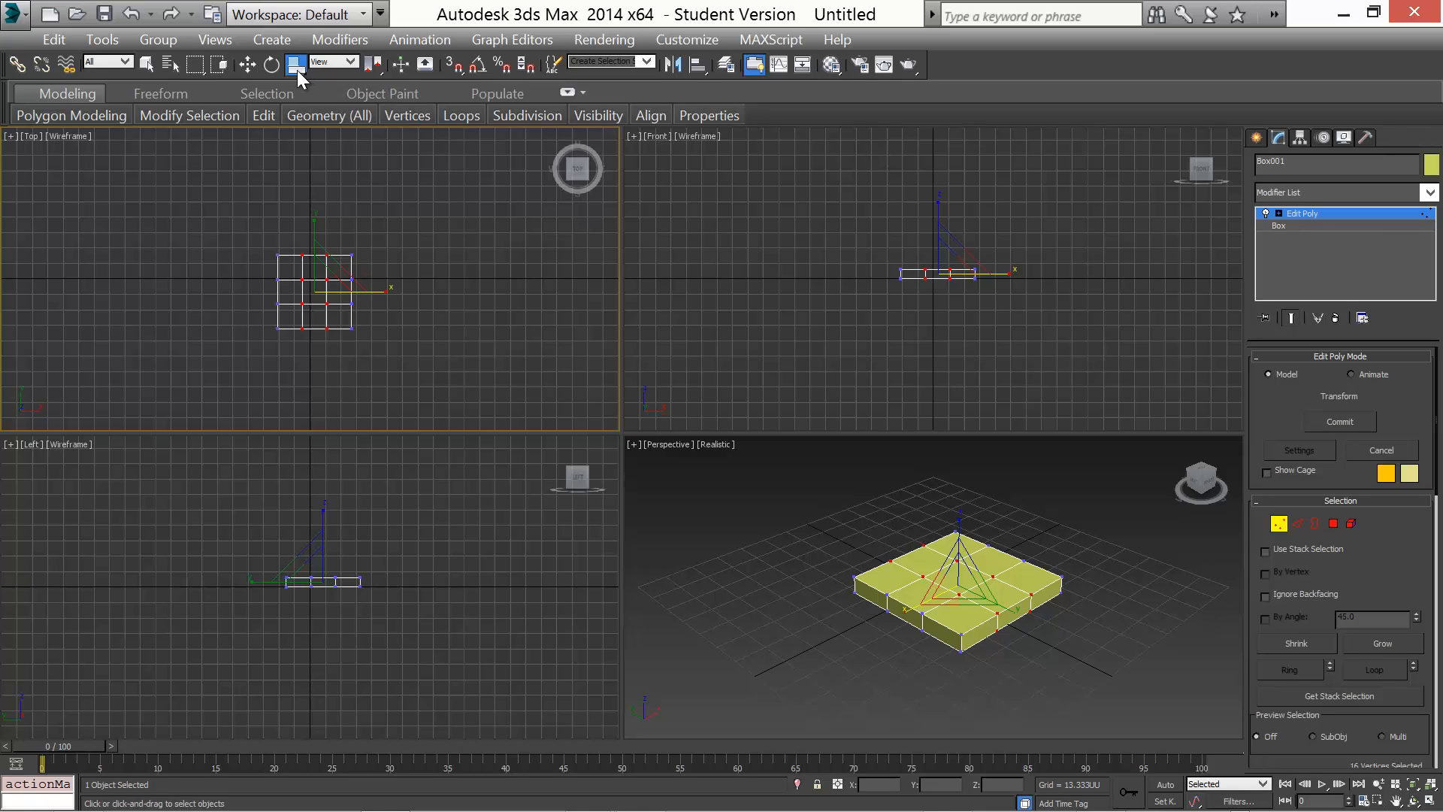
pyautogui.moveTo(292, 67); pyautogui.dragTo(291, 111)
pyautogui.moveTo(291, 112); pyautogui.dragTo(292, 111)
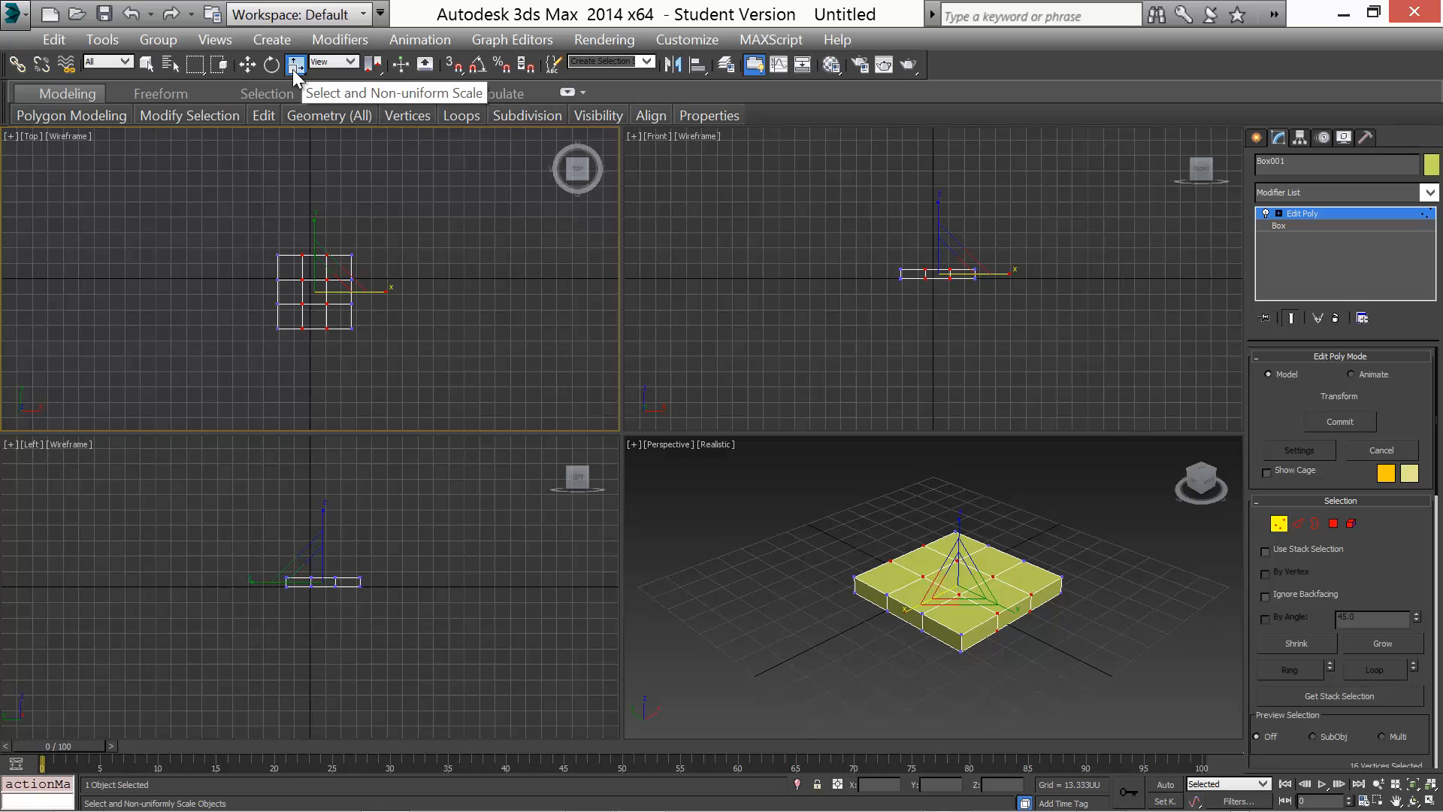
pyautogui.moveTo(293, 69)
pyautogui.mouseDown()
pyautogui.moveTo(296, 91)
pyautogui.moveTo(295, 66)
pyautogui.mouseUp()
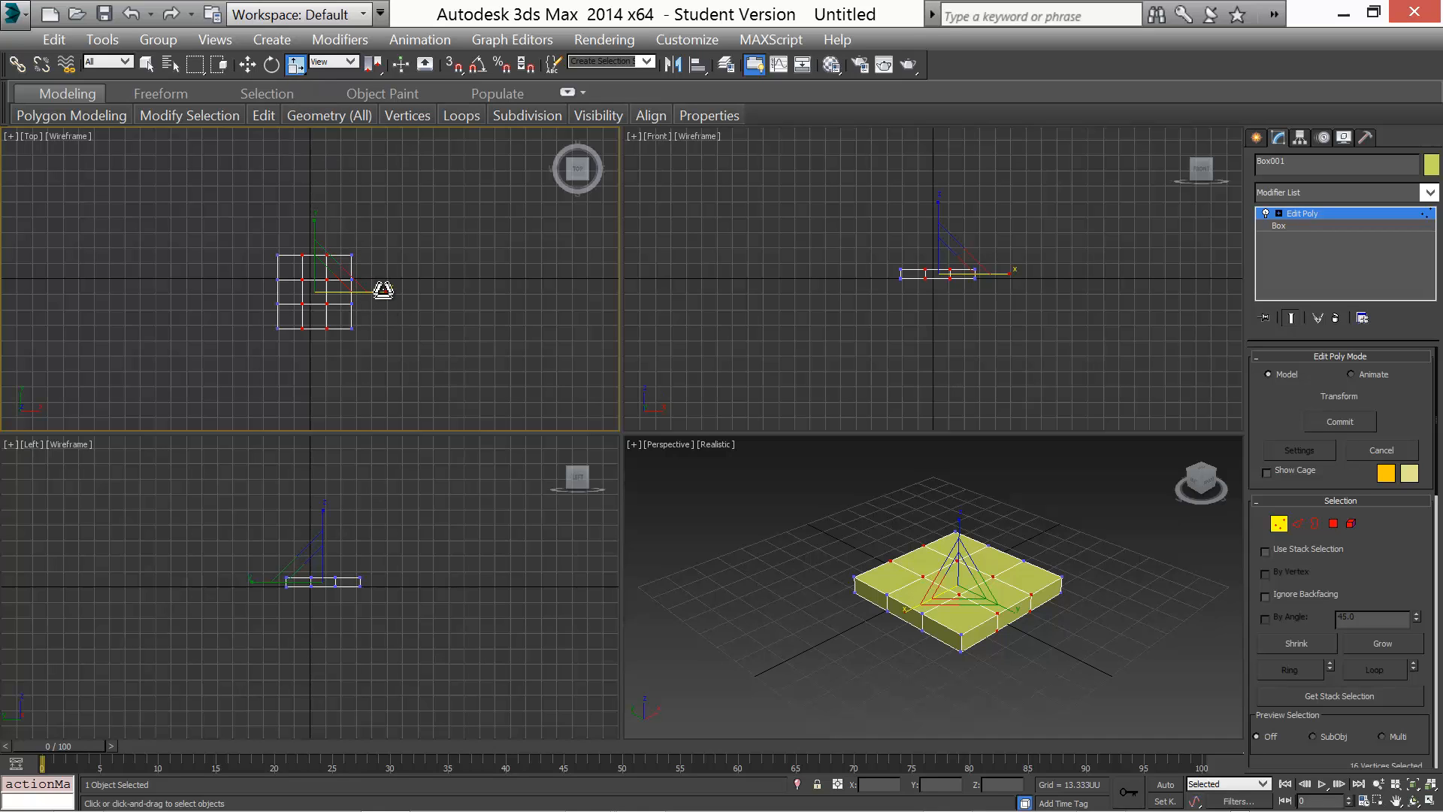
pyautogui.moveTo(384, 288); pyautogui.dragTo(458, 291)
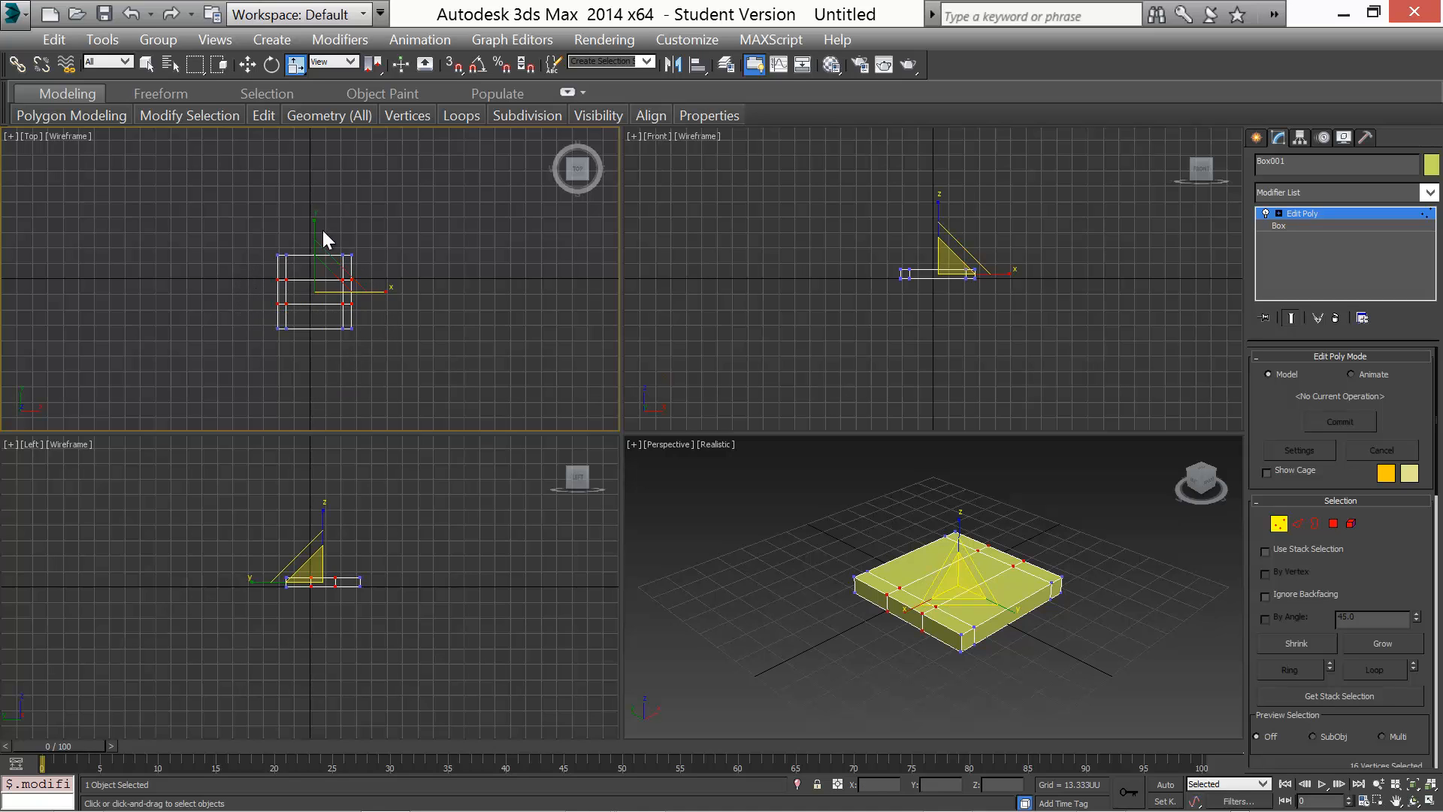
pyautogui.moveTo(319, 219); pyautogui.dragTo(314, 152)
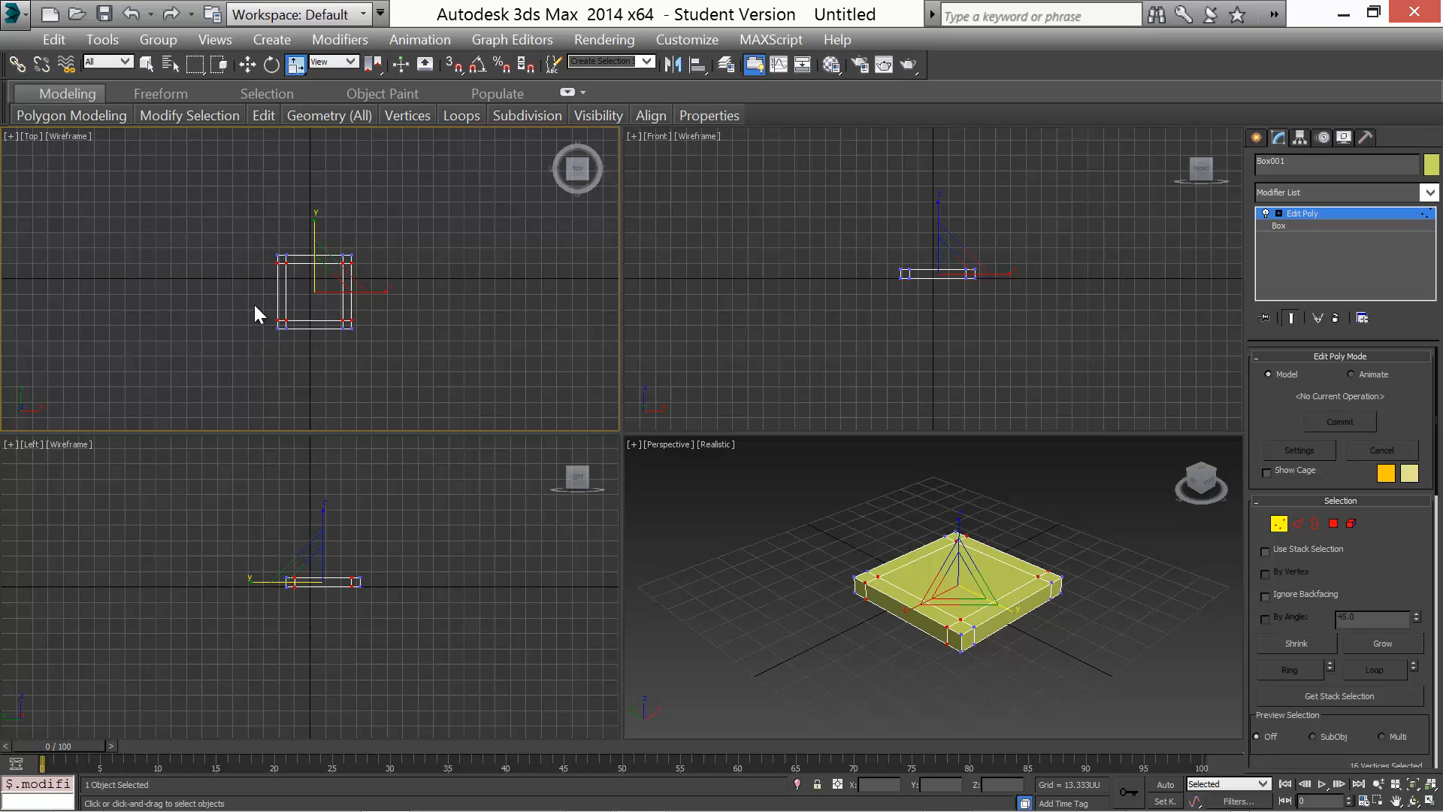
# At Polygon level, select the four corner polygons on the box's underside
pyautogui.click(247, 68)
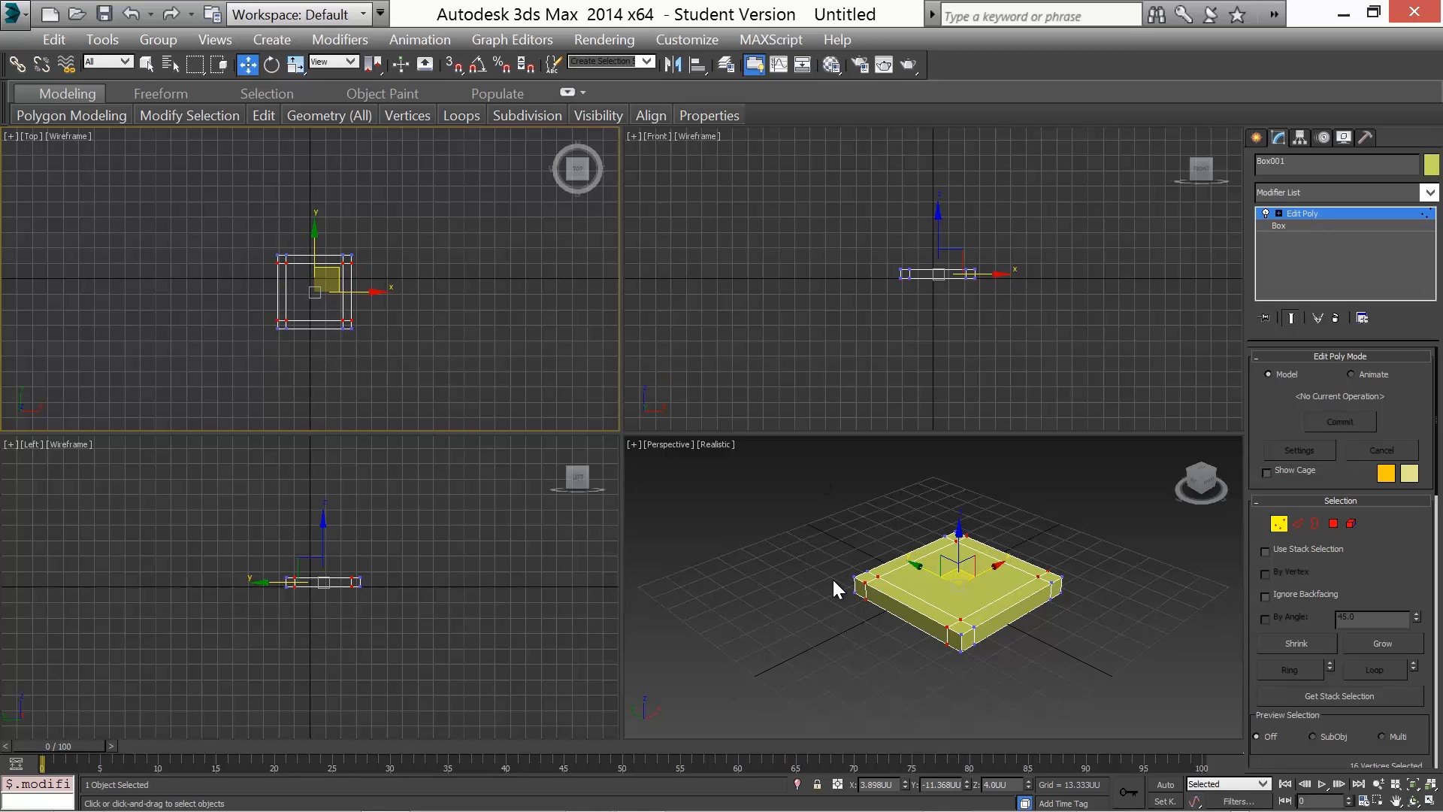
pyautogui.keyDown('alt'); pyautogui.moveTo(837, 581); pyautogui.dragTo(882, 474, button='middle'); pyautogui.keyUp('alt')
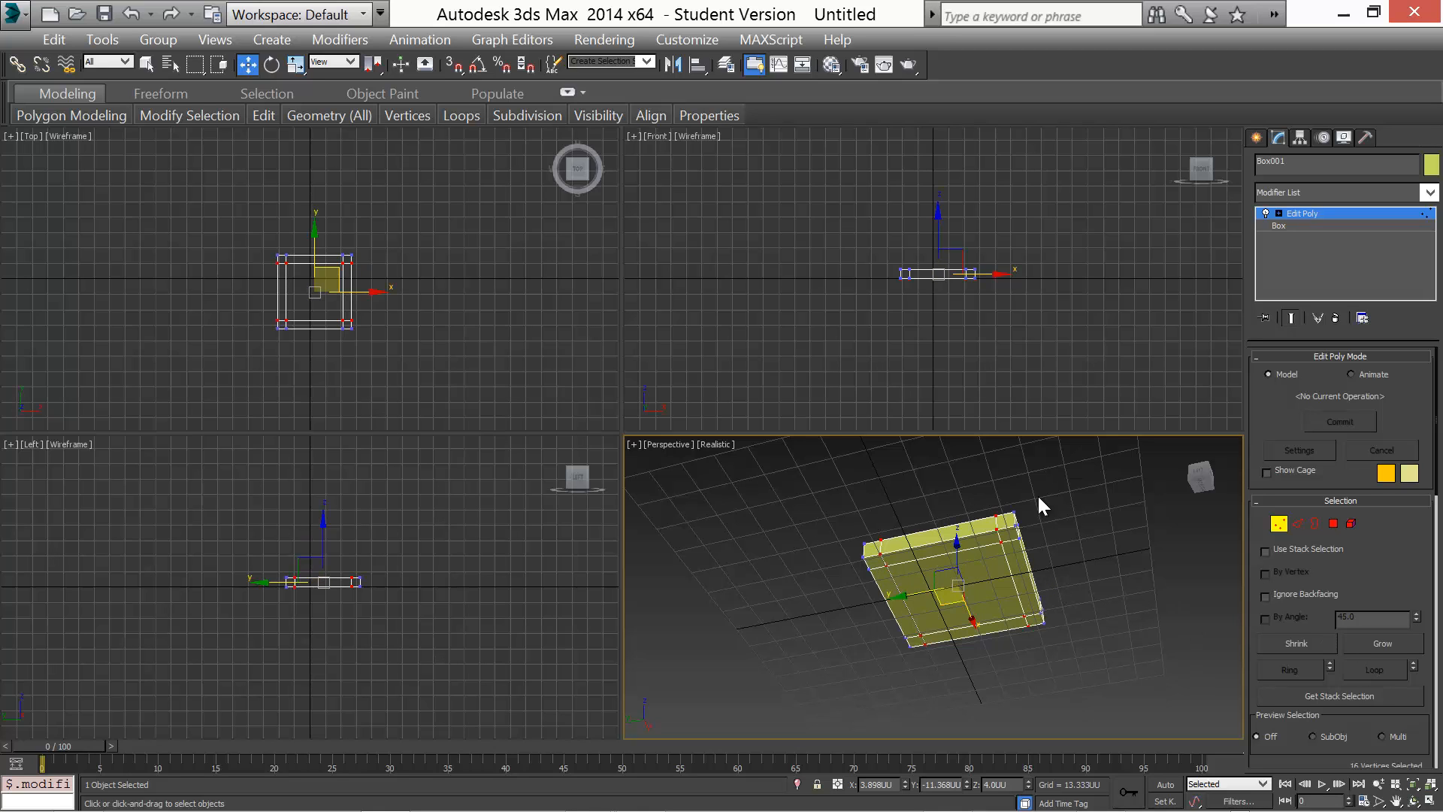
pyautogui.press('4')
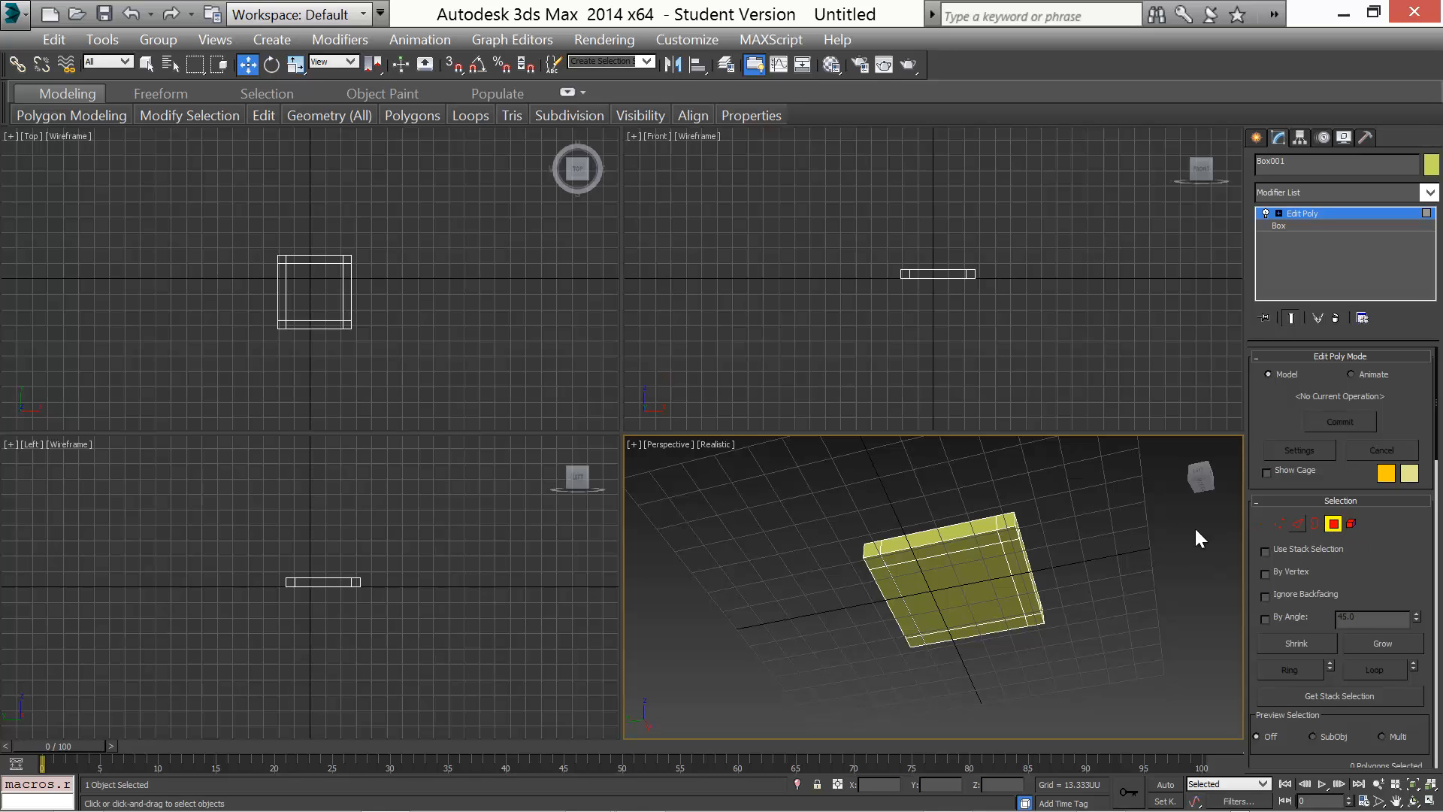
pyautogui.click(1011, 536)
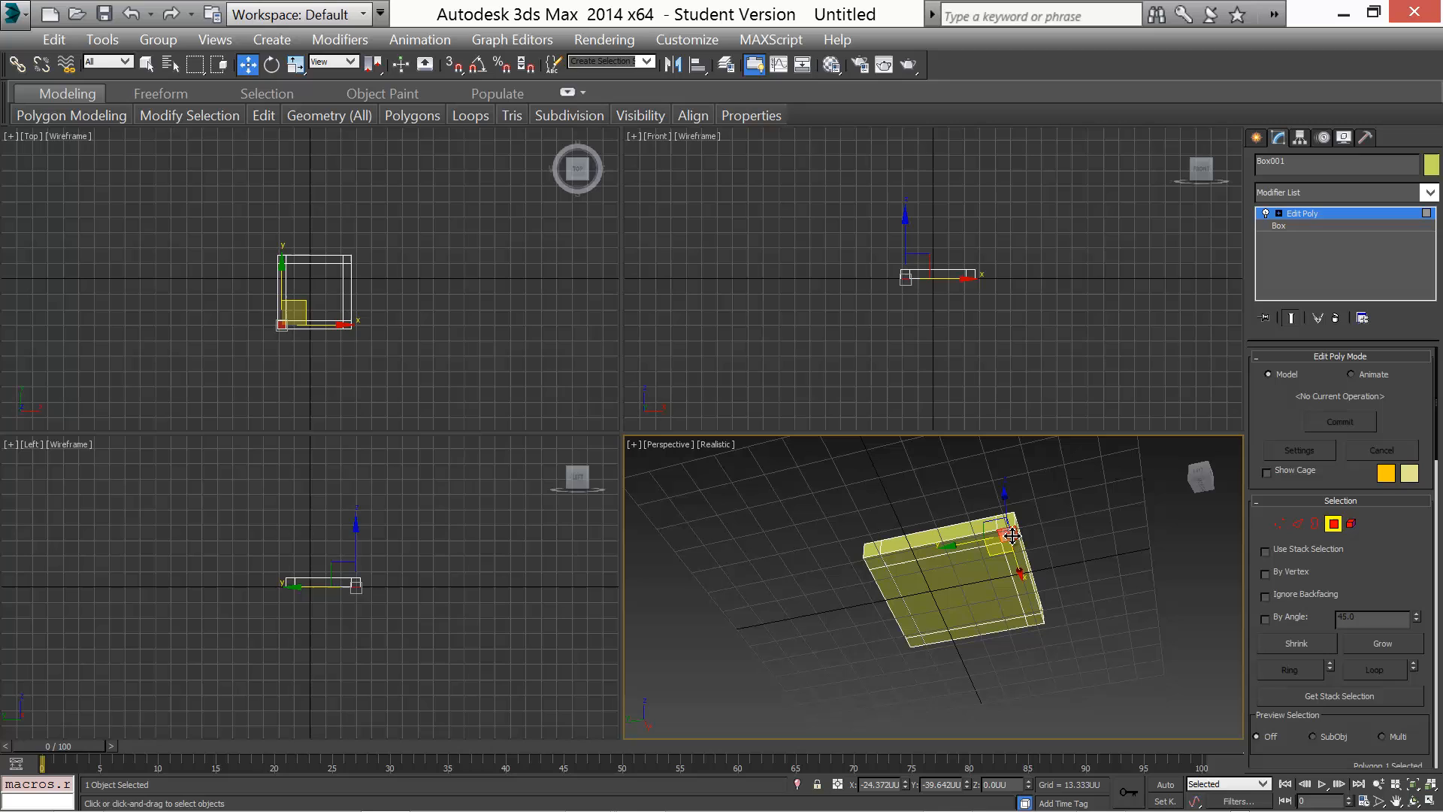
pyautogui.keyDown('ctrl'); pyautogui.click(1034, 618); pyautogui.keyUp('ctrl')
pyautogui.keyDown('ctrl'); pyautogui.click(874, 562); pyautogui.keyUp('ctrl')
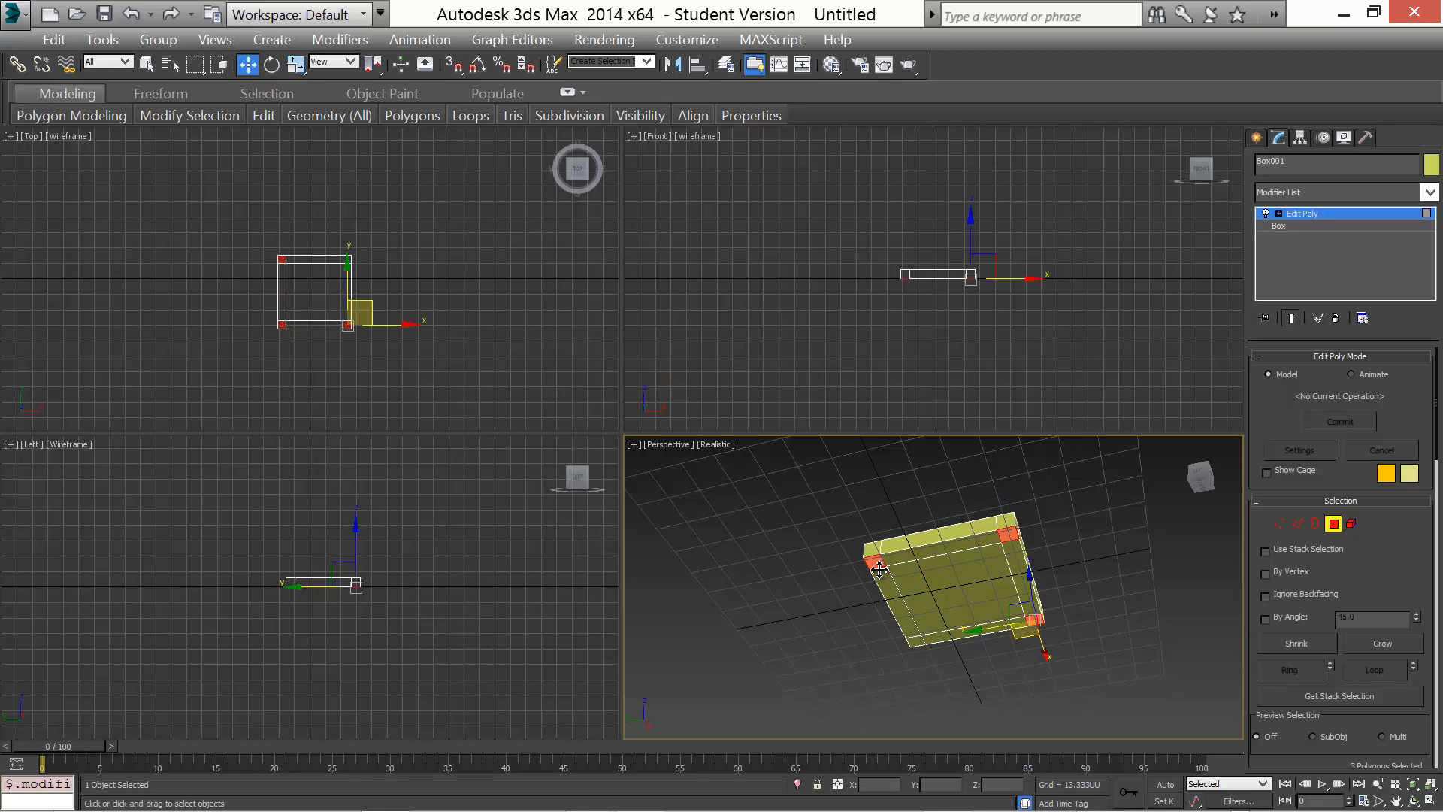
pyautogui.keyDown('ctrl'); pyautogui.click(916, 641); pyautogui.keyUp('ctrl')
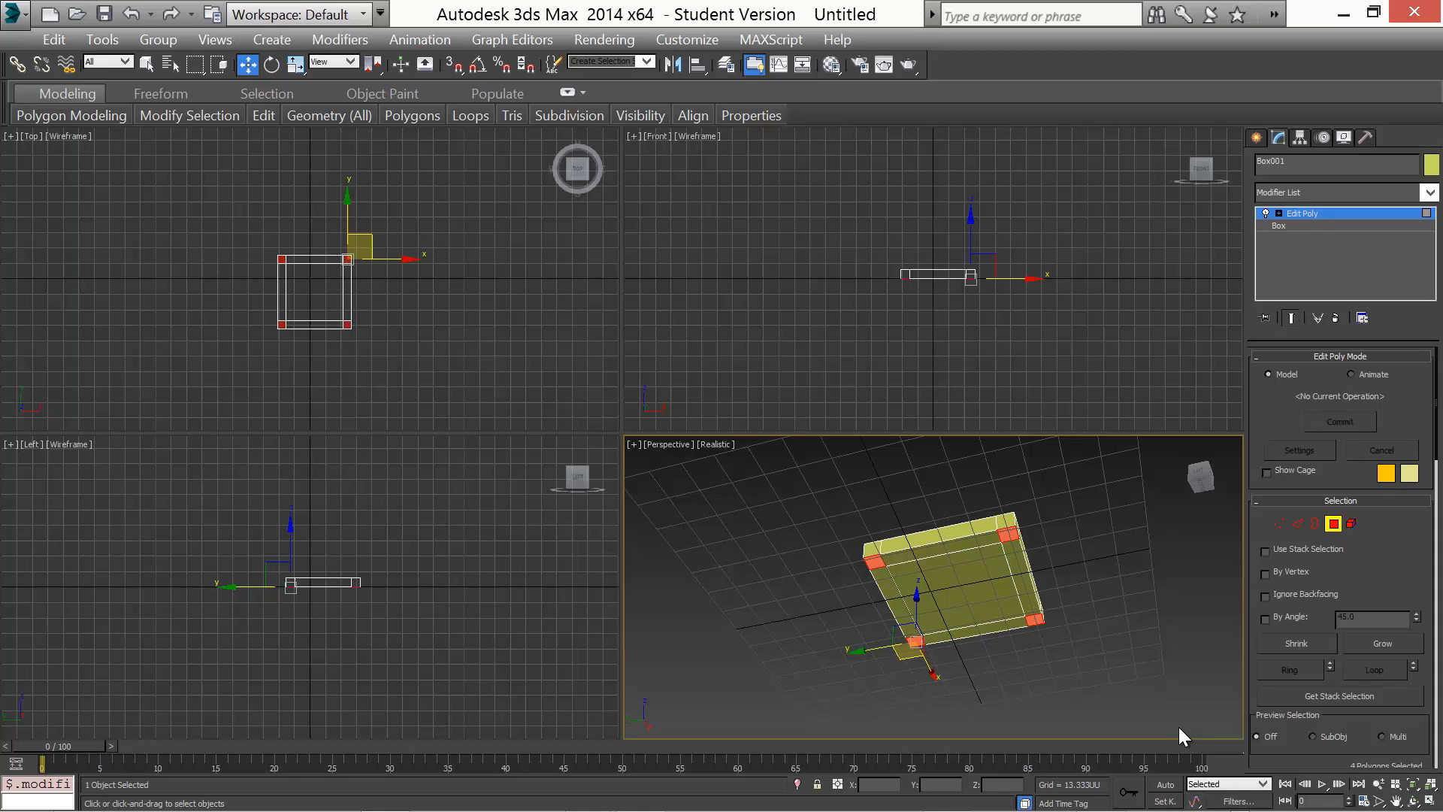
# Extrude the four selected corner polygons by 48 units to form the table legs
pyautogui.keyDown('alt'); pyautogui.moveTo(801, 584); pyautogui.dragTo(909, 627, button='middle'); pyautogui.keyUp('alt')
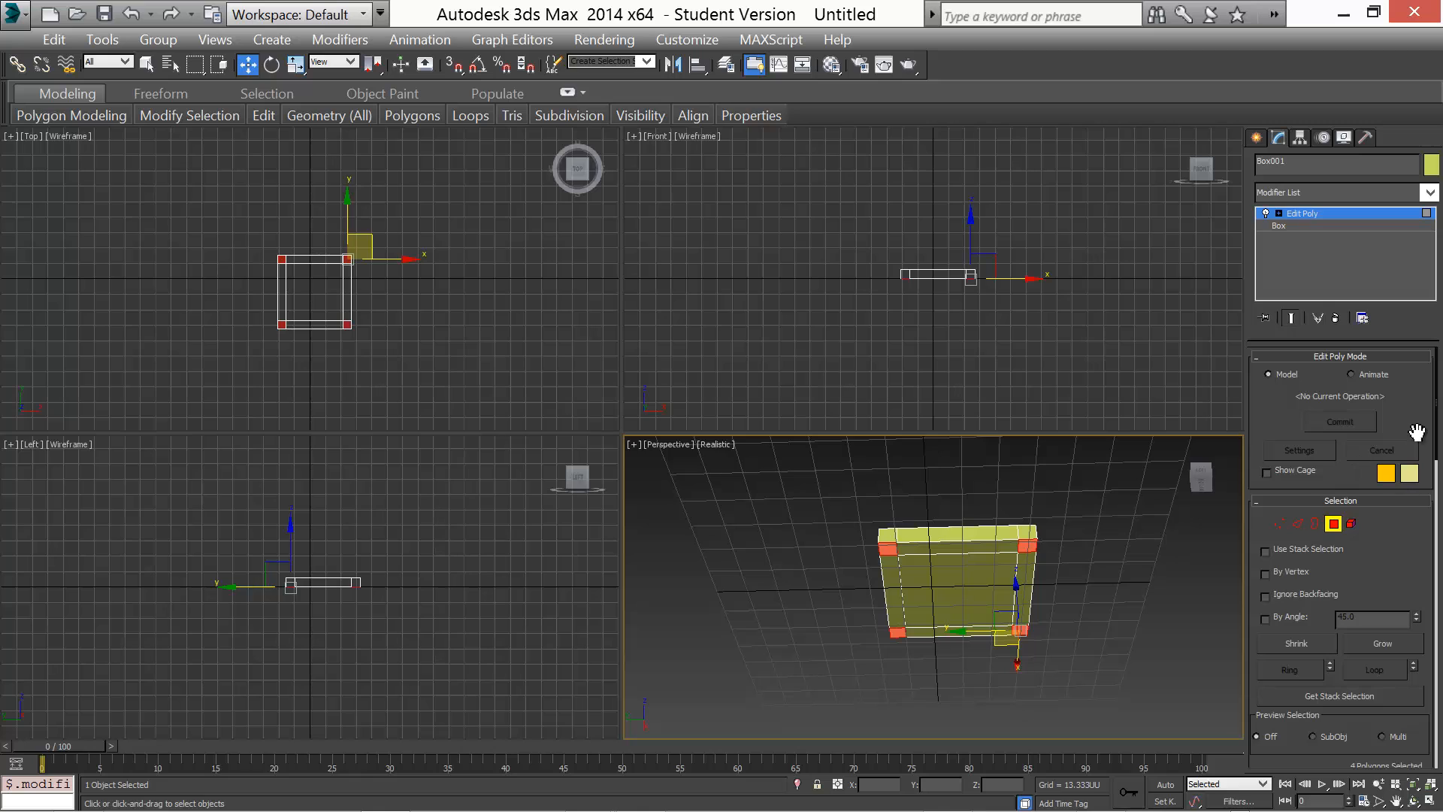
pyautogui.moveTo(1437, 410); pyautogui.dragTo(1441, 520)
pyautogui.scroll(1, 1425, 442)
pyautogui.scroll(-1, 1405, 518)
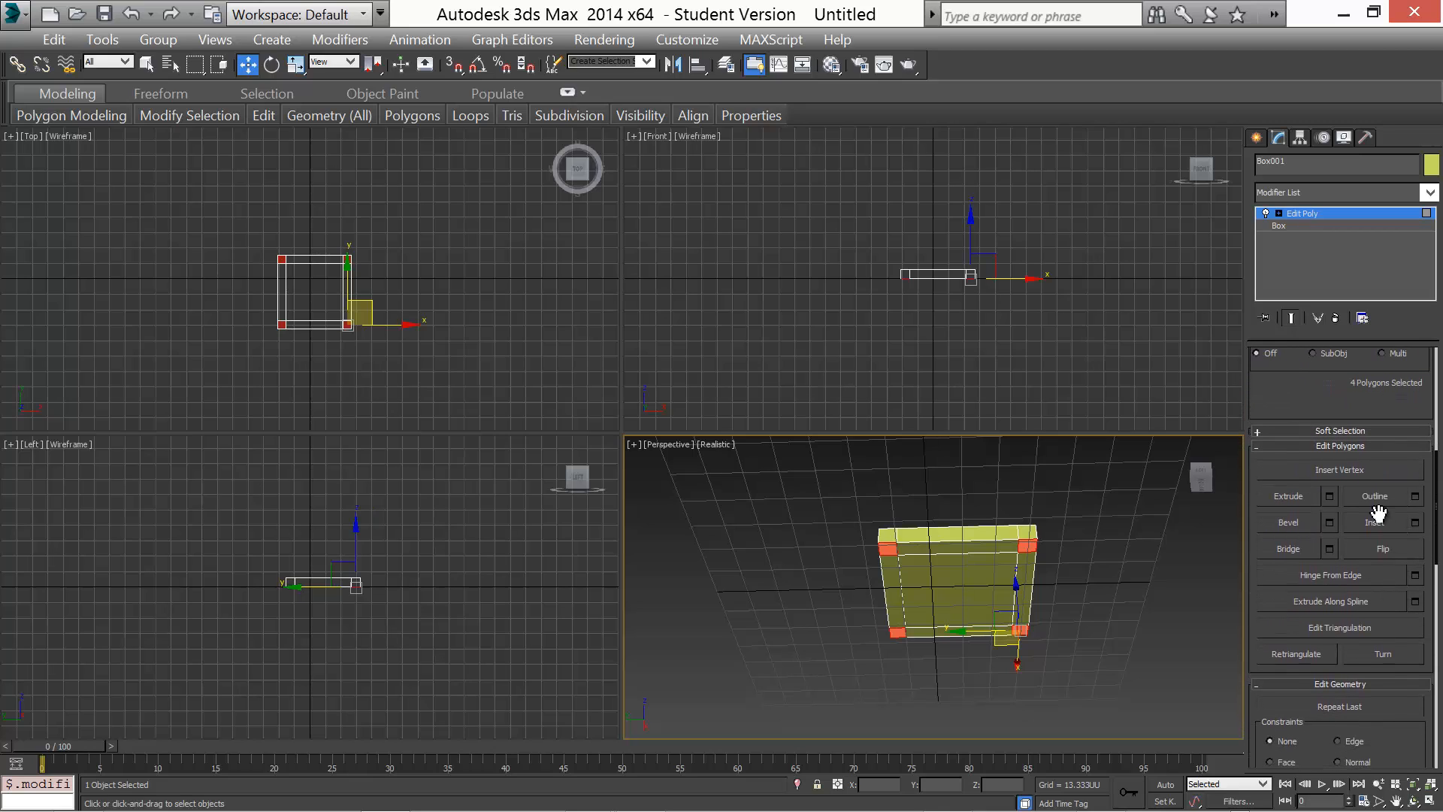
pyautogui.click(1330, 496)
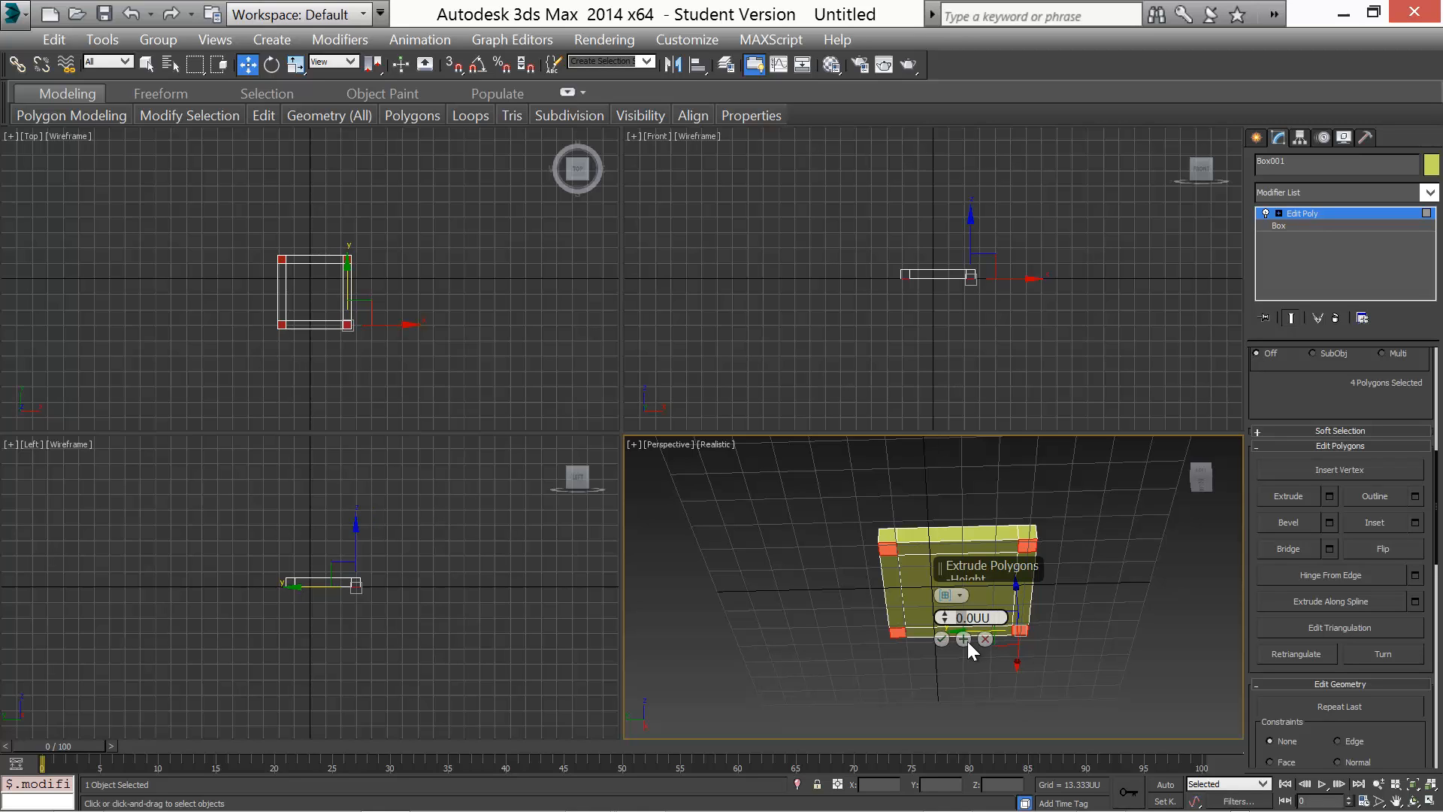
pyautogui.press('Delete')
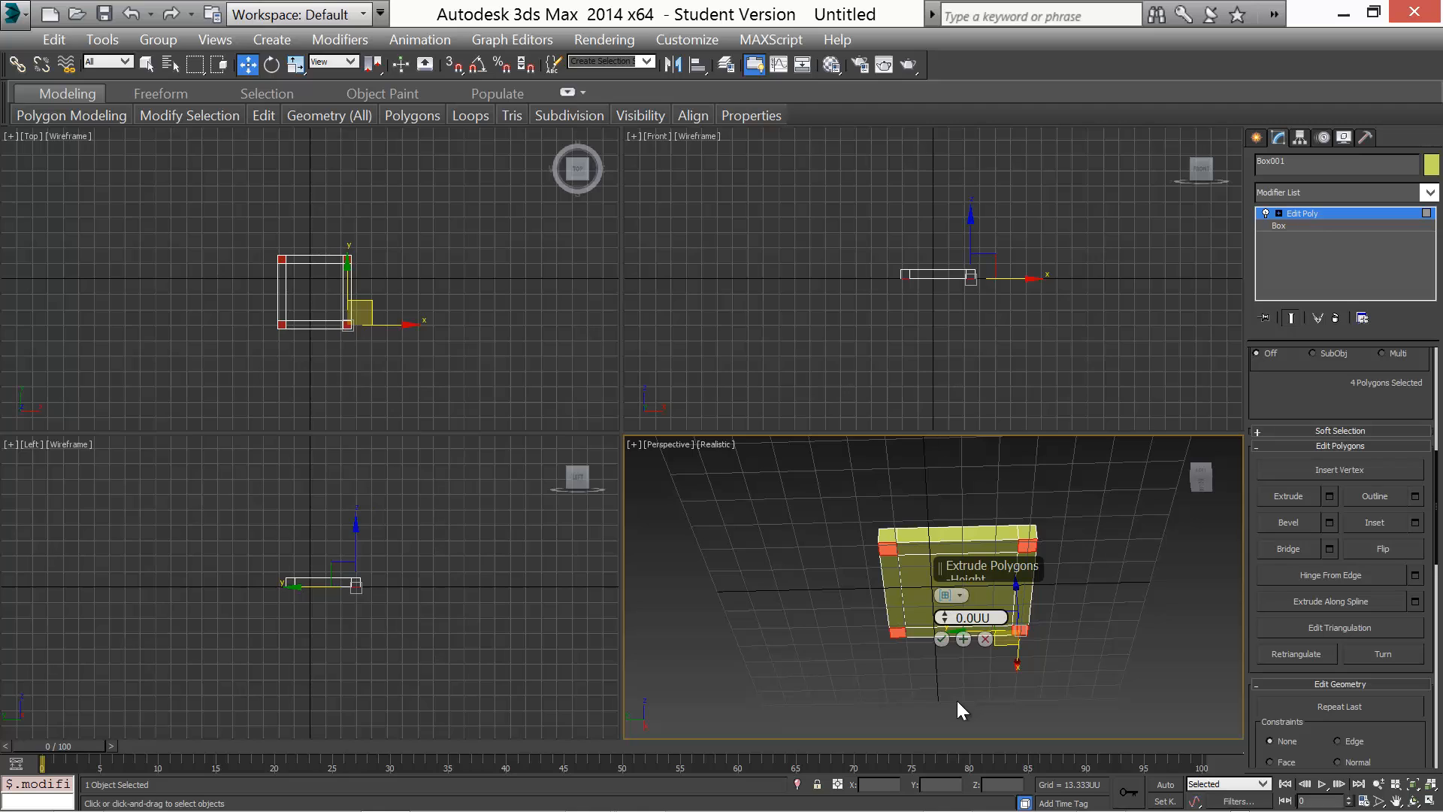
pyautogui.write('48')
pyautogui.press('Return')
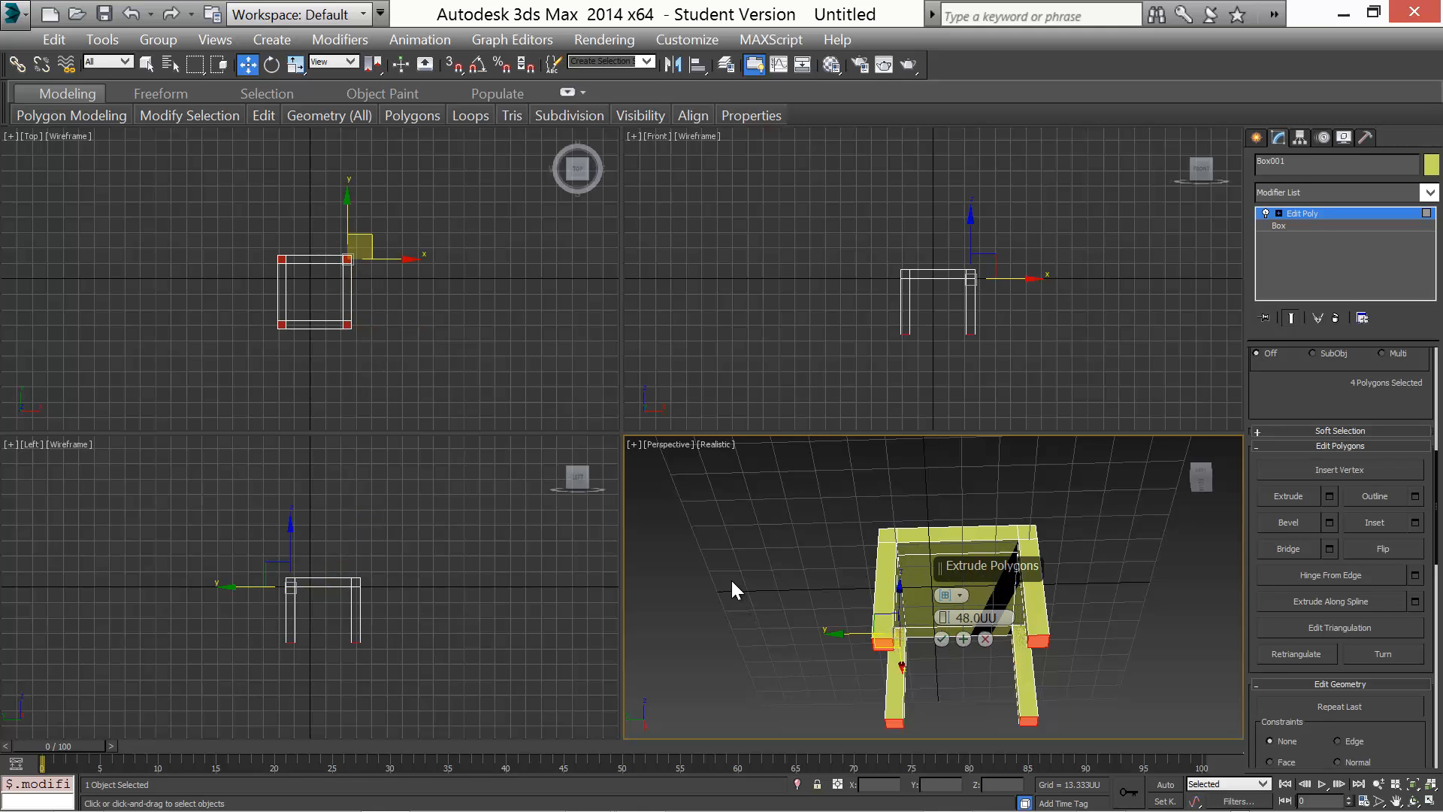
pyautogui.keyDown('alt'); pyautogui.moveTo(747, 577); pyautogui.dragTo(778, 621, button='middle'); pyautogui.keyUp('alt')
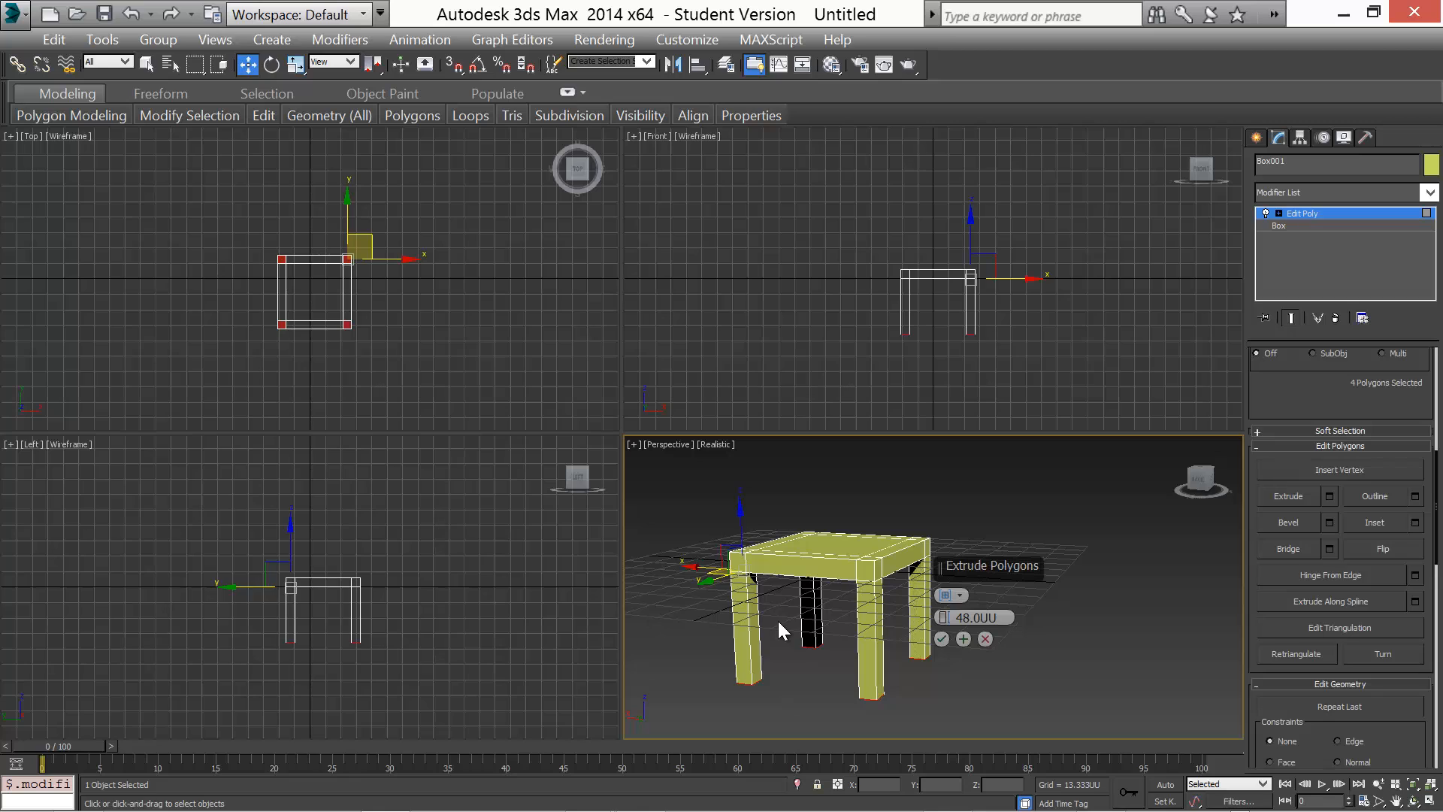
pyautogui.click(941, 640)
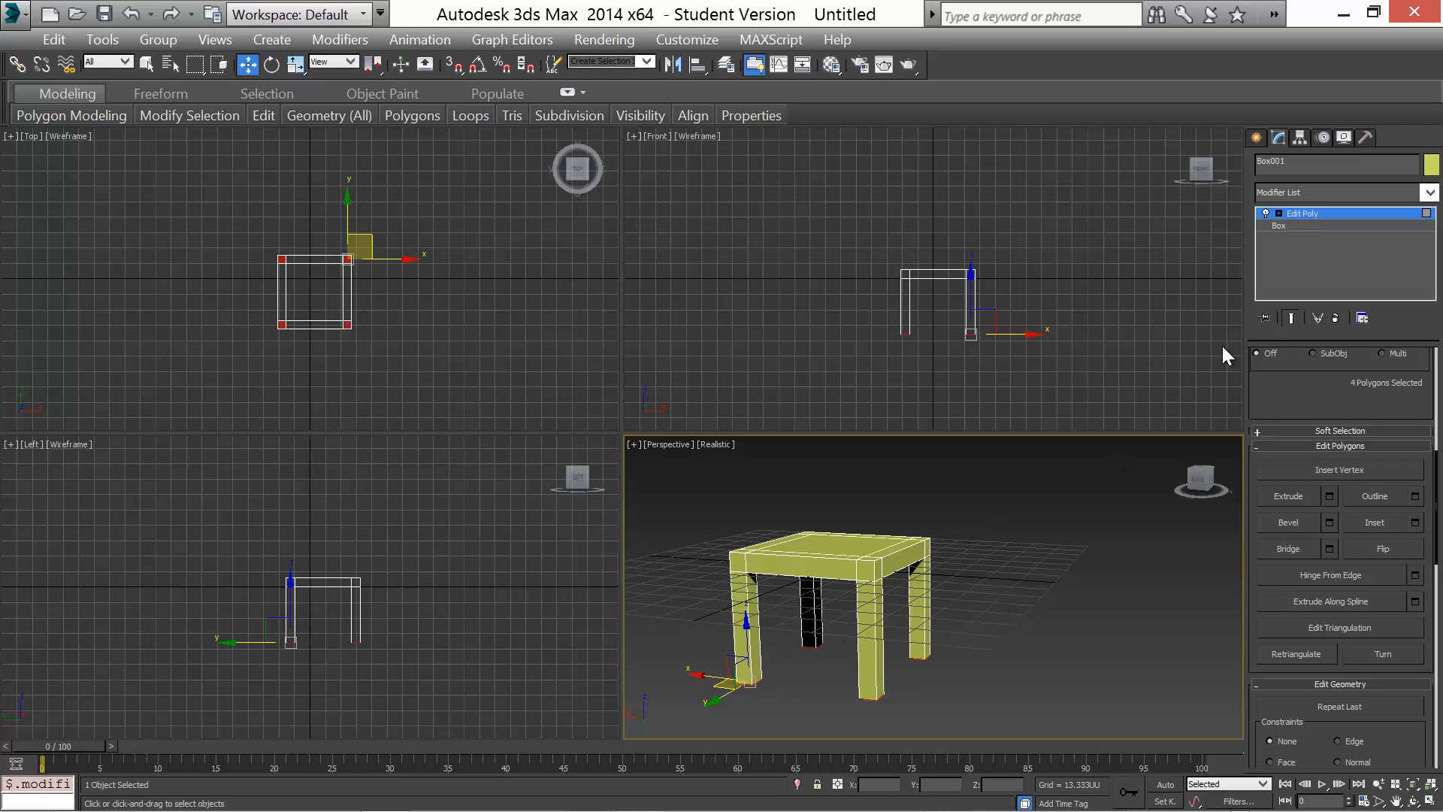
# Return to object level and move the whole table up about 48 units so its legs stand on the grid
pyautogui.click(1278, 214)
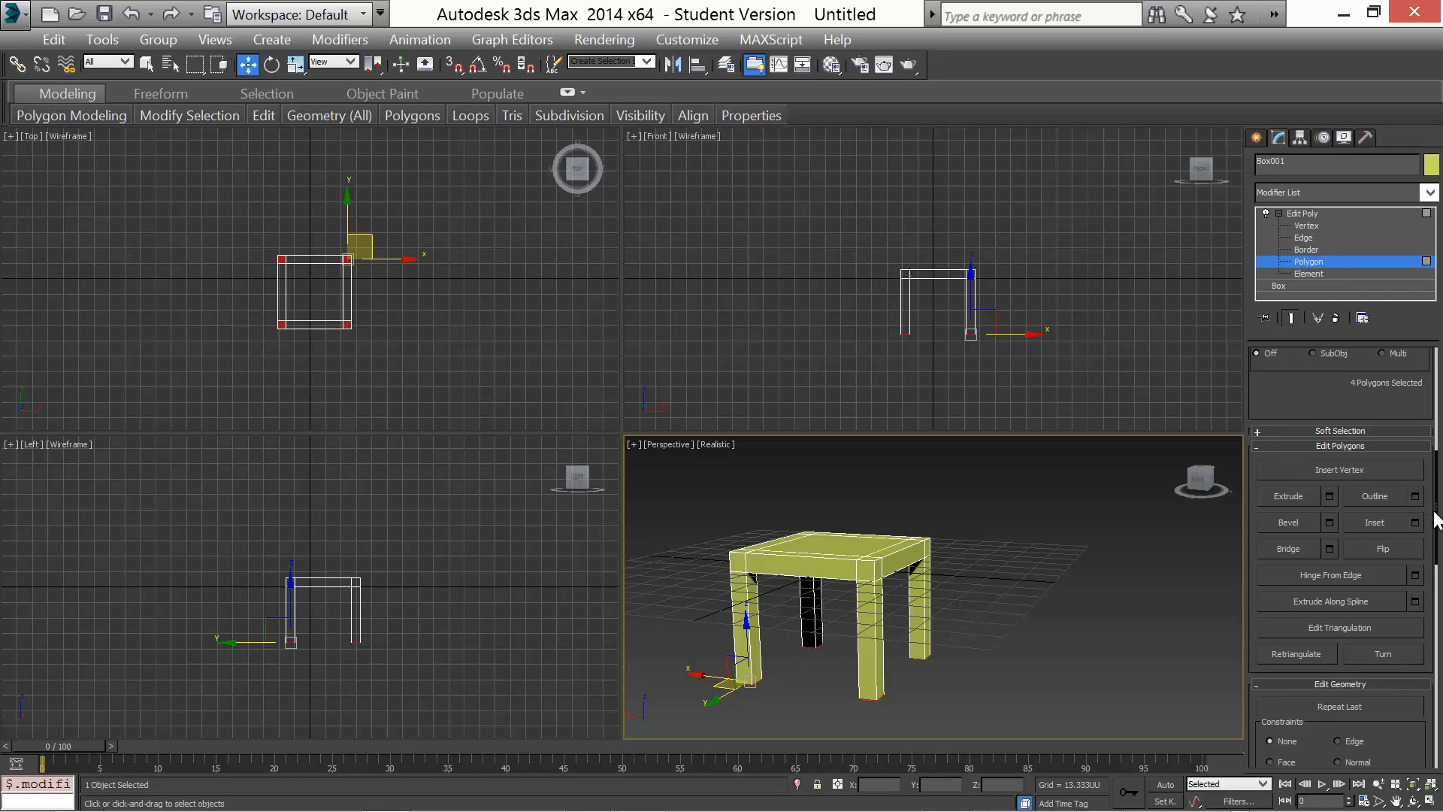
pyautogui.moveTo(1435, 530); pyautogui.dragTo(1416, 387)
pyautogui.click(1334, 524)
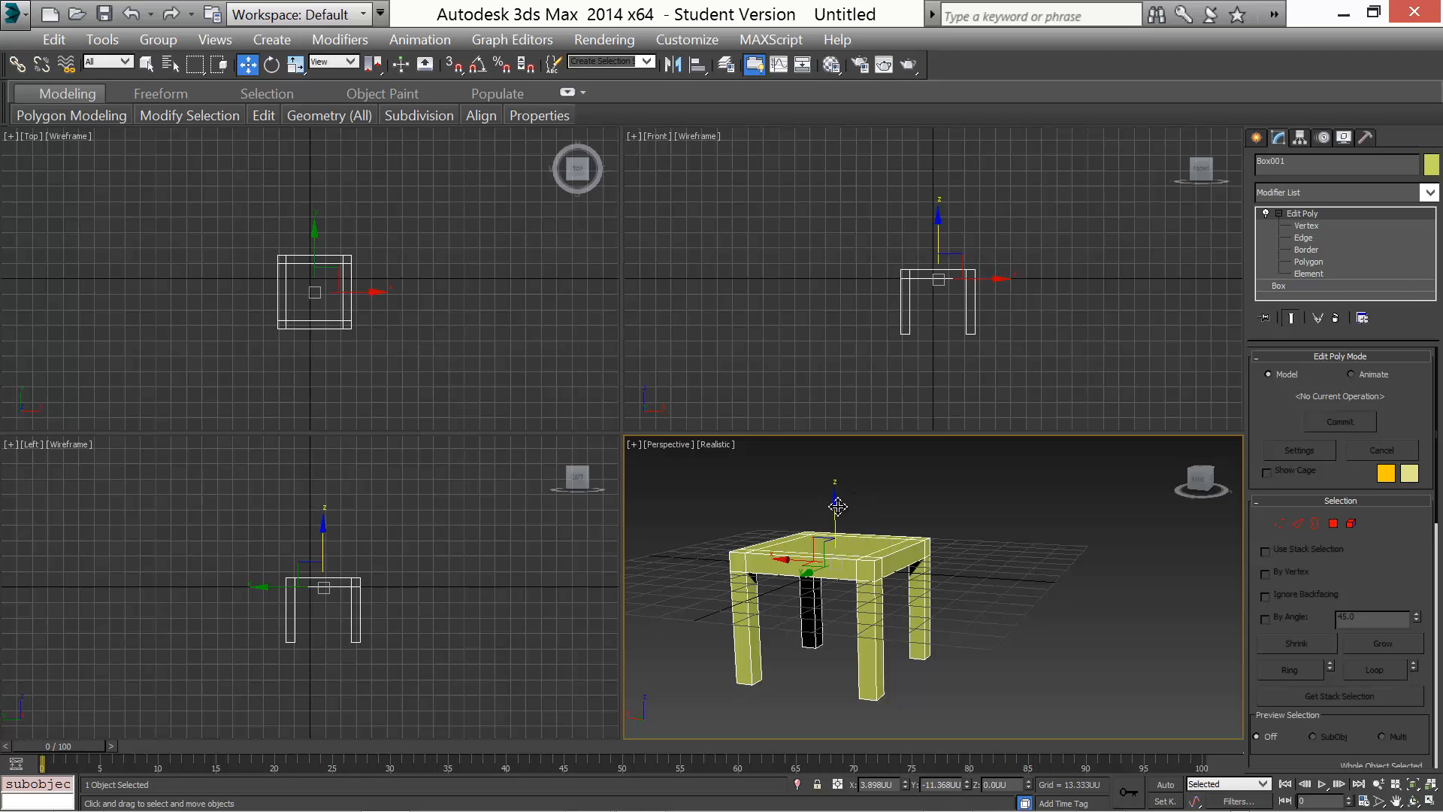
pyautogui.moveTo(838, 508); pyautogui.dragTo(823, 397)
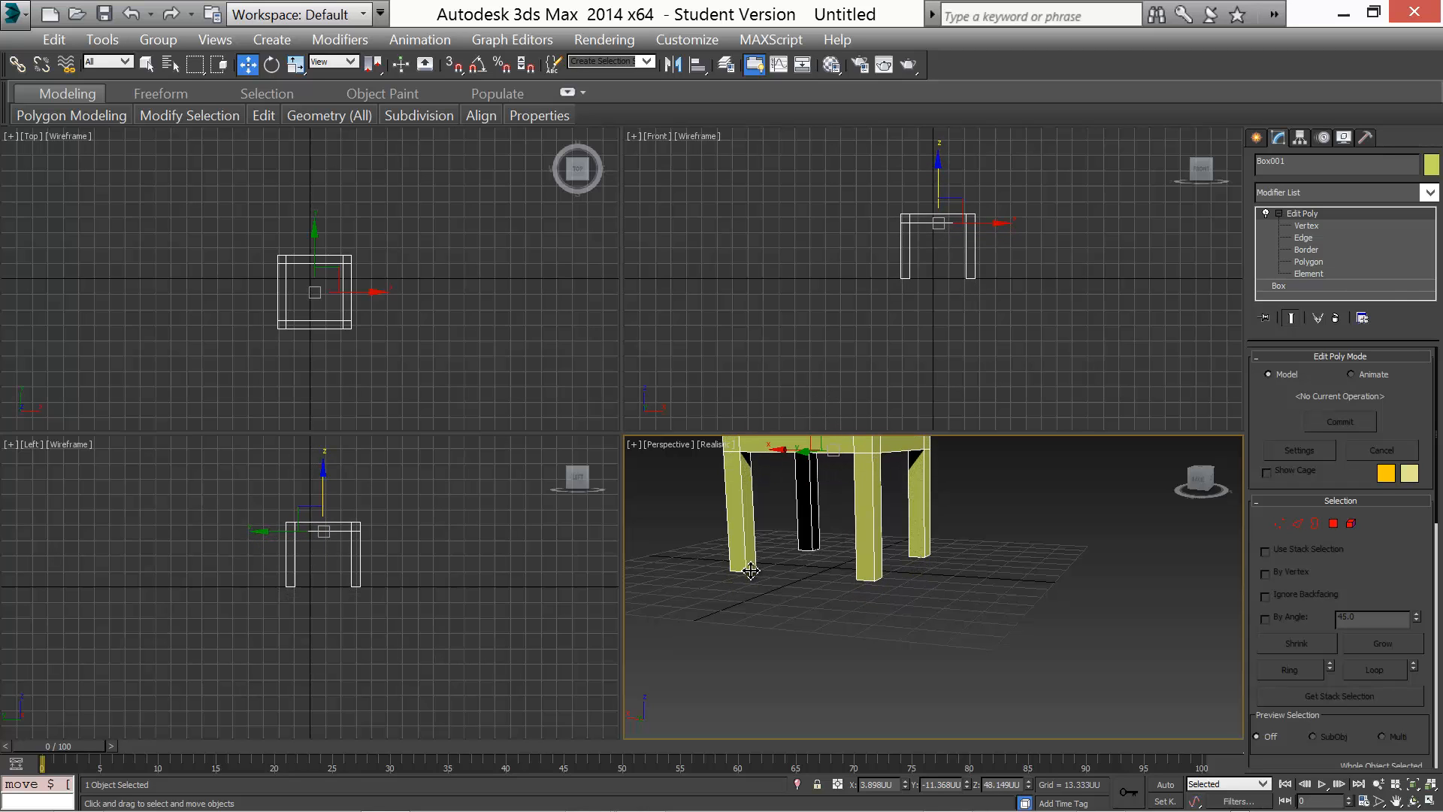
pyautogui.moveTo(769, 587); pyautogui.dragTo(881, 651, button='middle')
pyautogui.moveTo(943, 537); pyautogui.dragTo(963, 530)
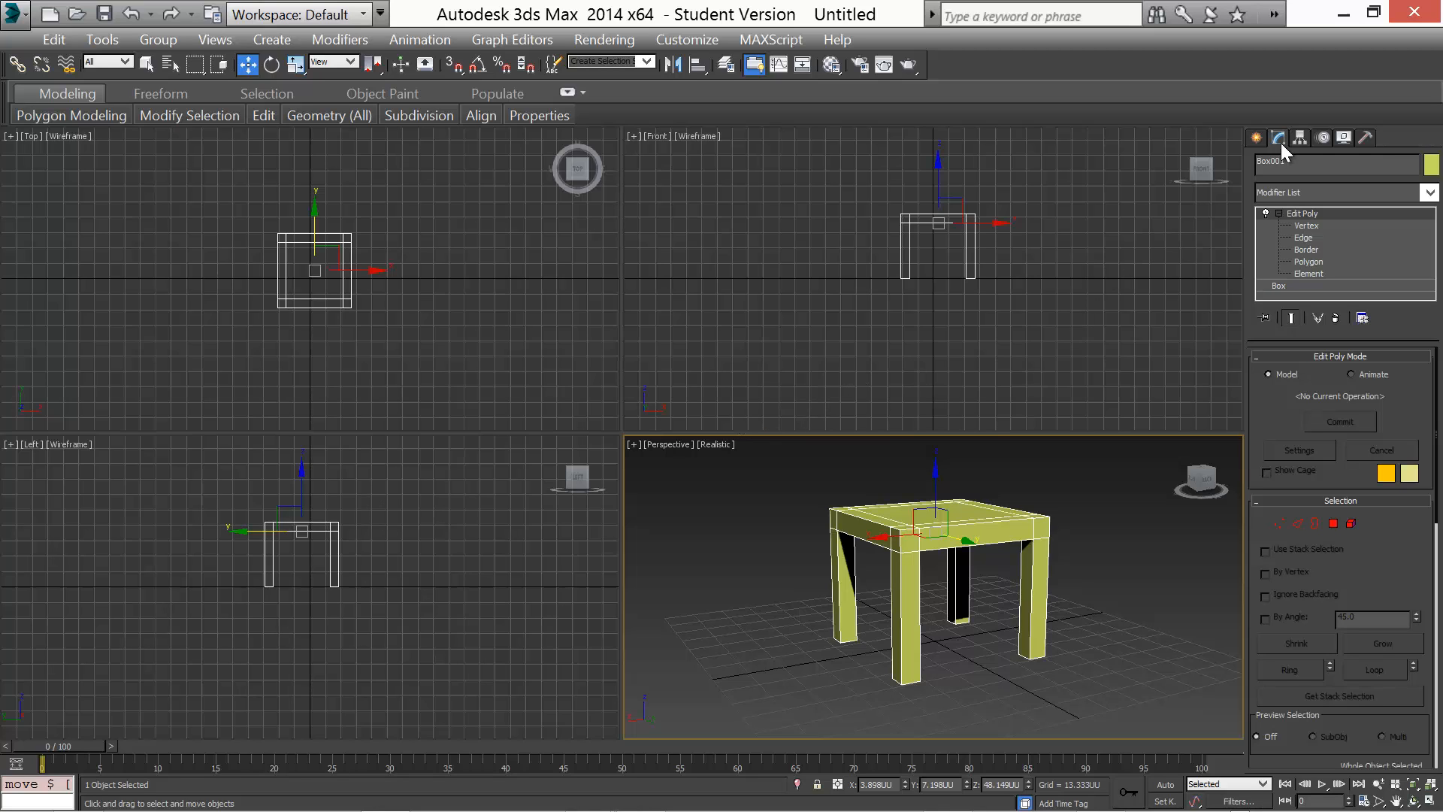
# Switch to Affect Pivot Only and move the table's pivot down to the bottom of the right leg
pyautogui.click(1299, 137)
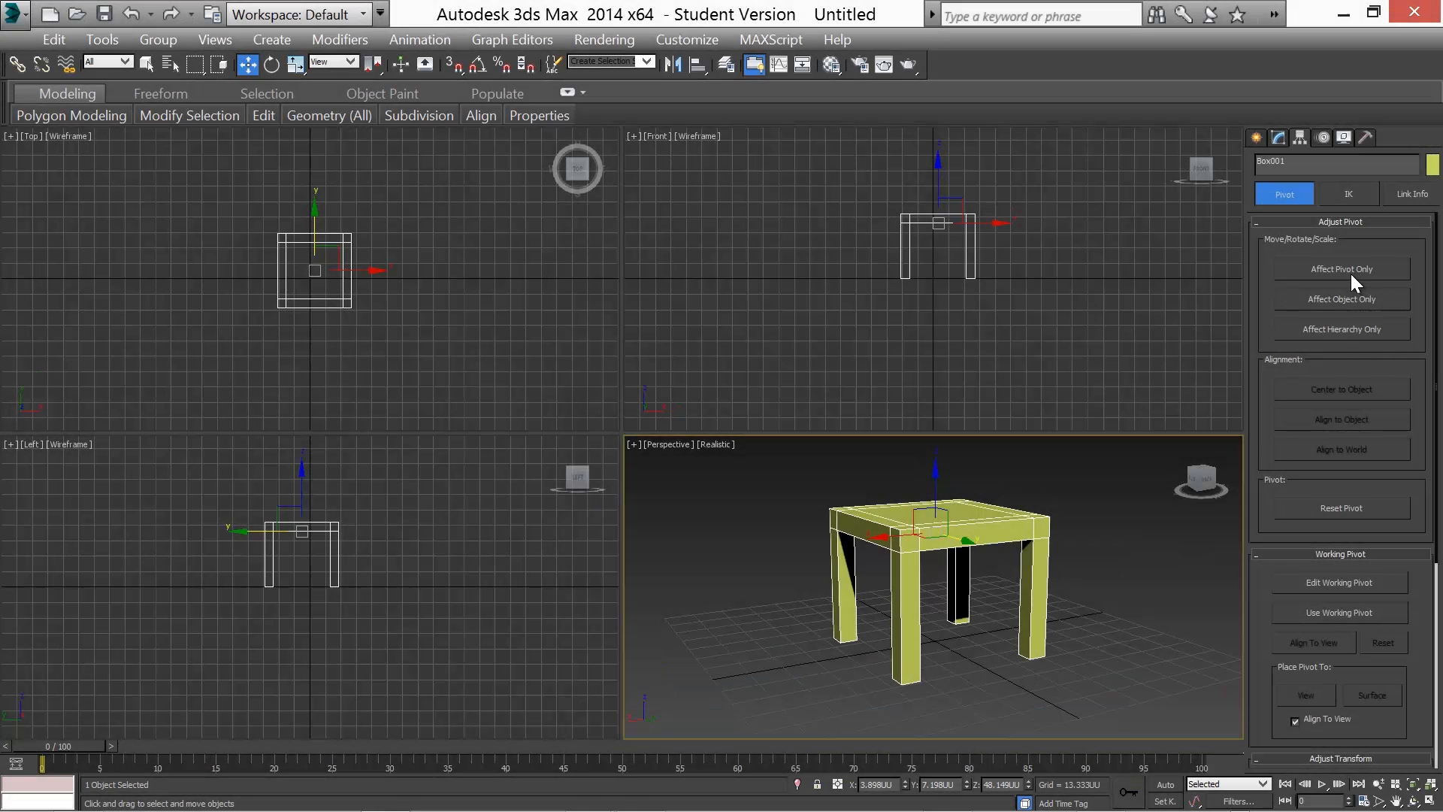
pyautogui.click(1351, 274)
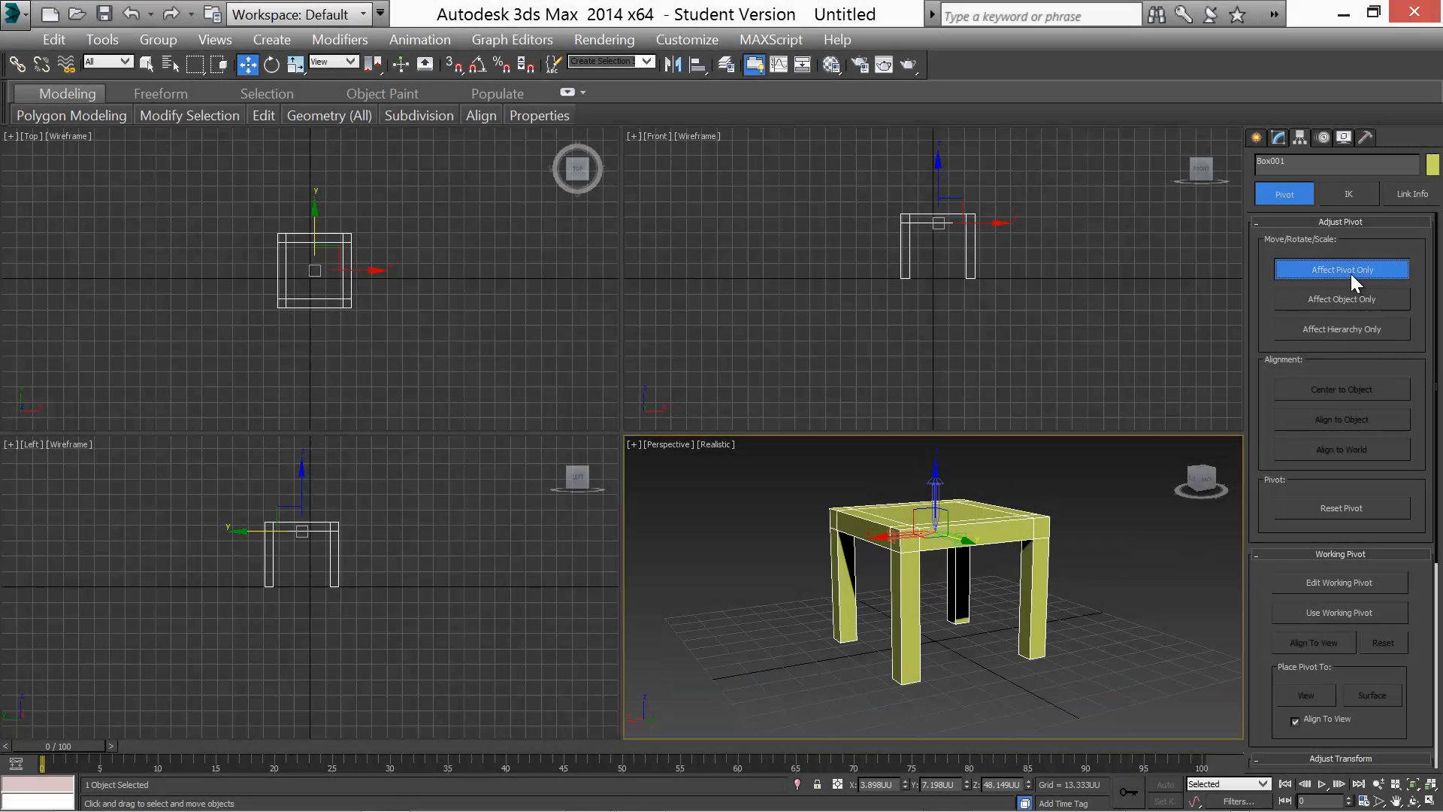
pyautogui.moveTo(938, 166); pyautogui.dragTo(945, 222)
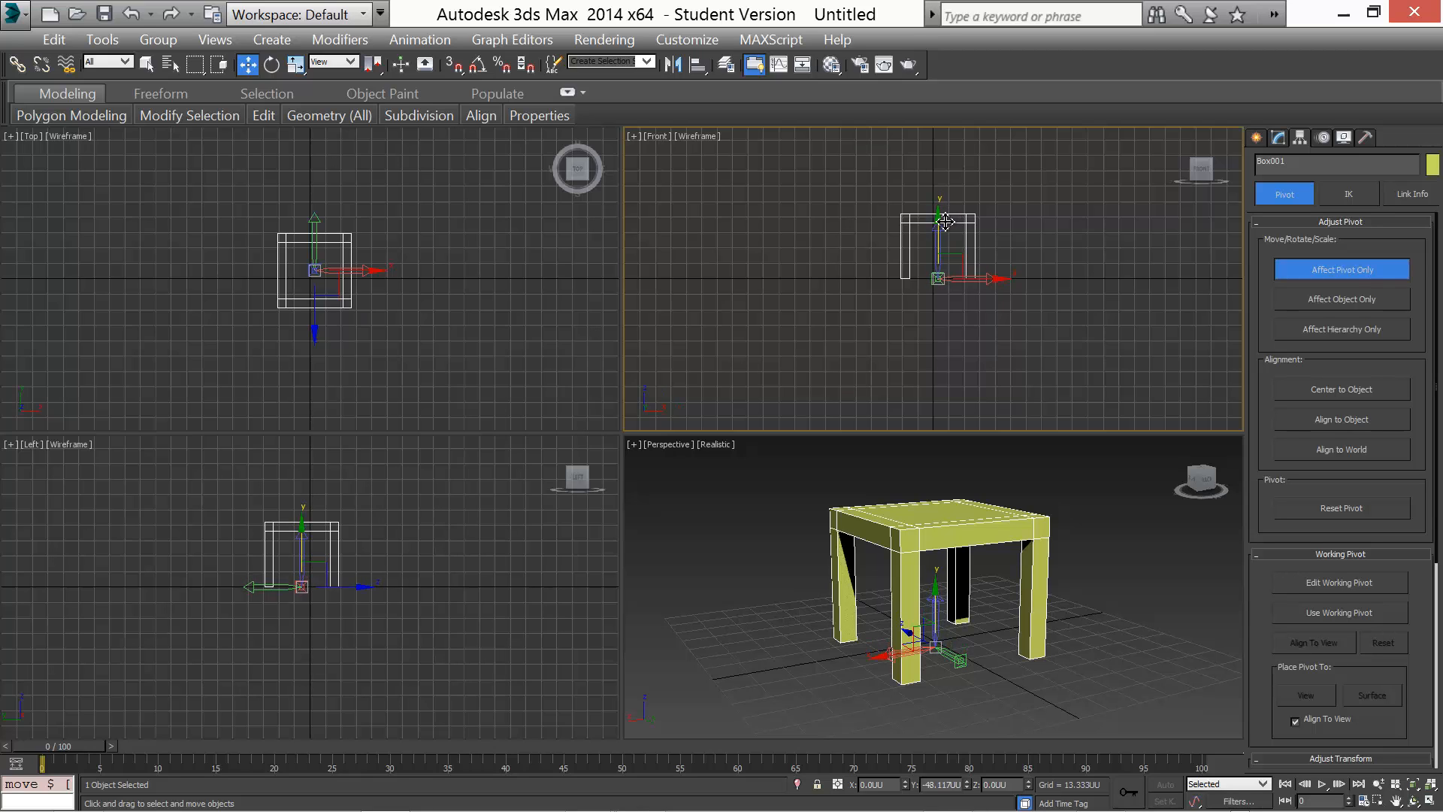
pyautogui.moveTo(994, 279); pyautogui.dragTo(1030, 285)
# In the Top viewport, move the pivot onto the outer corner of the table's leg
pyautogui.scroll(7, 322, 332)
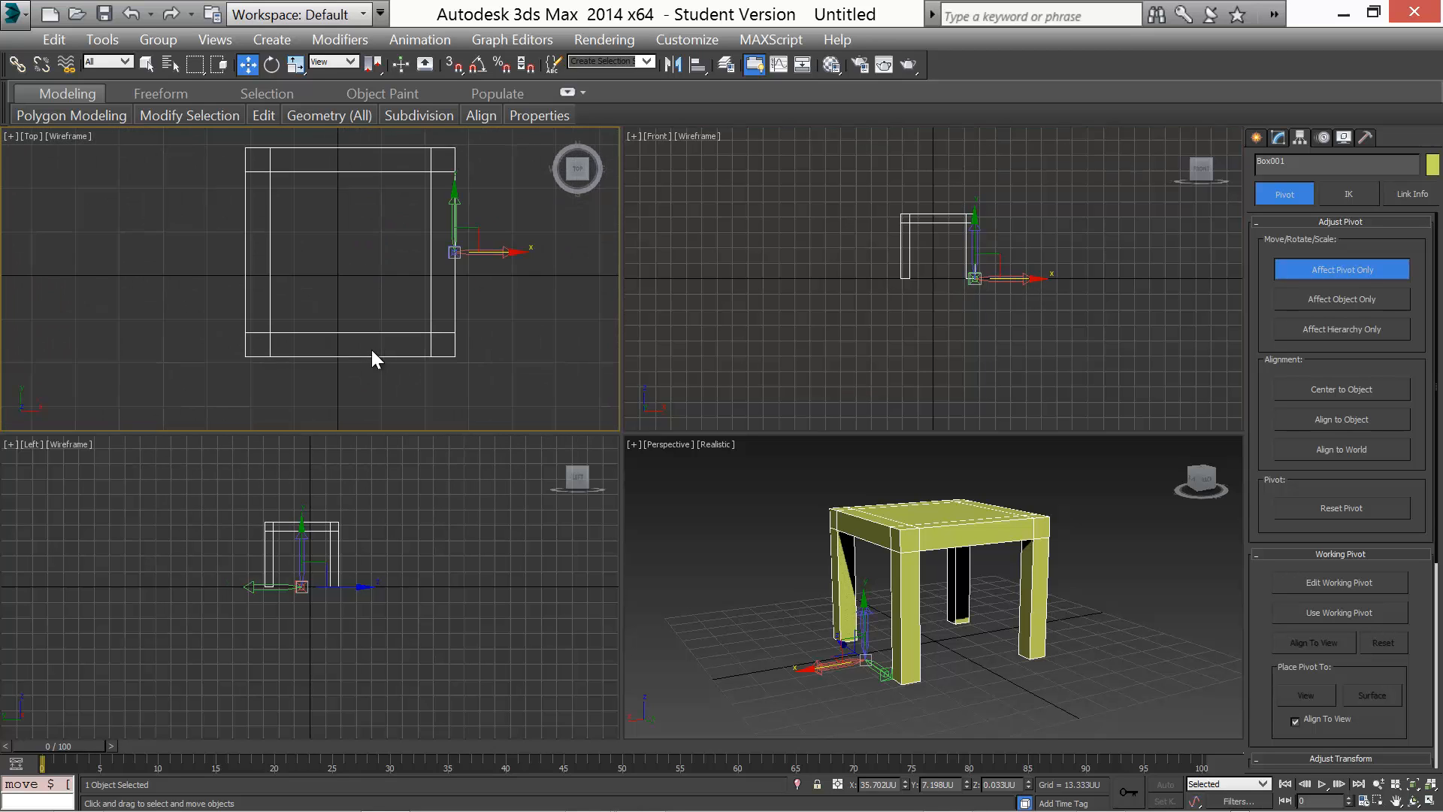
pyautogui.moveTo(454, 218); pyautogui.dragTo(452, 301)
pyautogui.scroll(6, 368, 328)
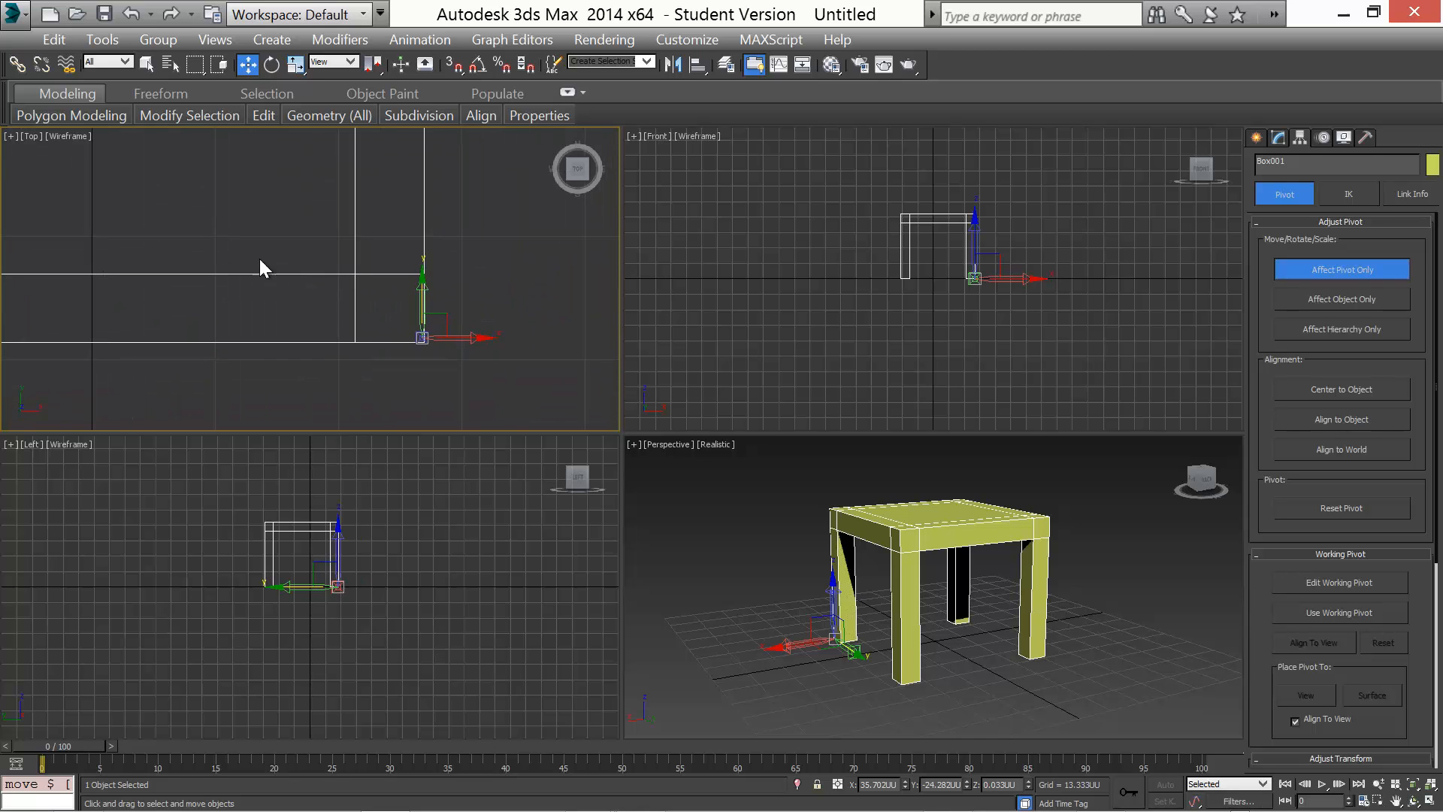
pyautogui.scroll(3, 381, 309)
pyautogui.moveTo(354, 297); pyautogui.dragTo(284, 174, button='middle')
pyautogui.scroll(4, 329, 273)
pyautogui.scroll(5, 359, 288)
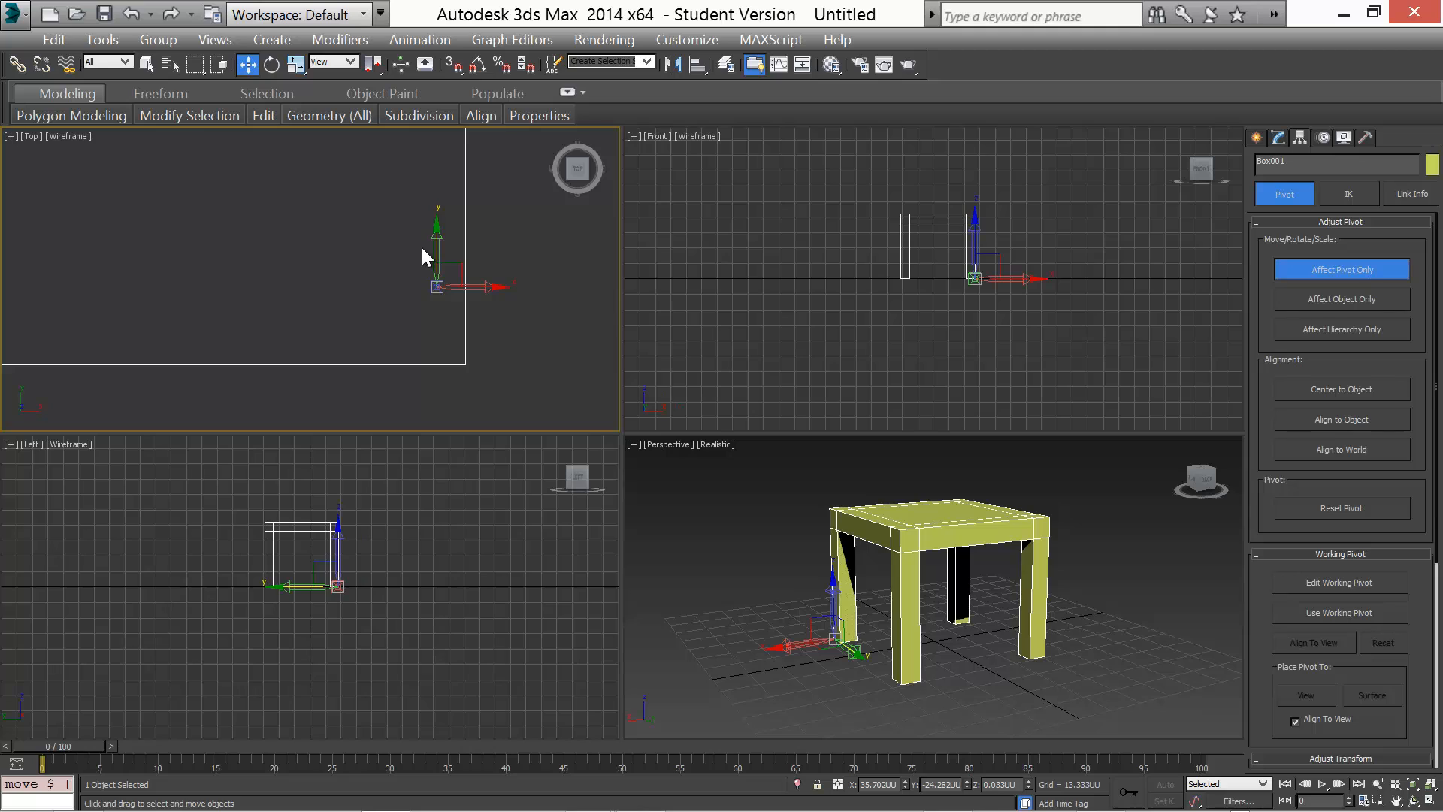
pyautogui.moveTo(434, 224); pyautogui.dragTo(440, 304)
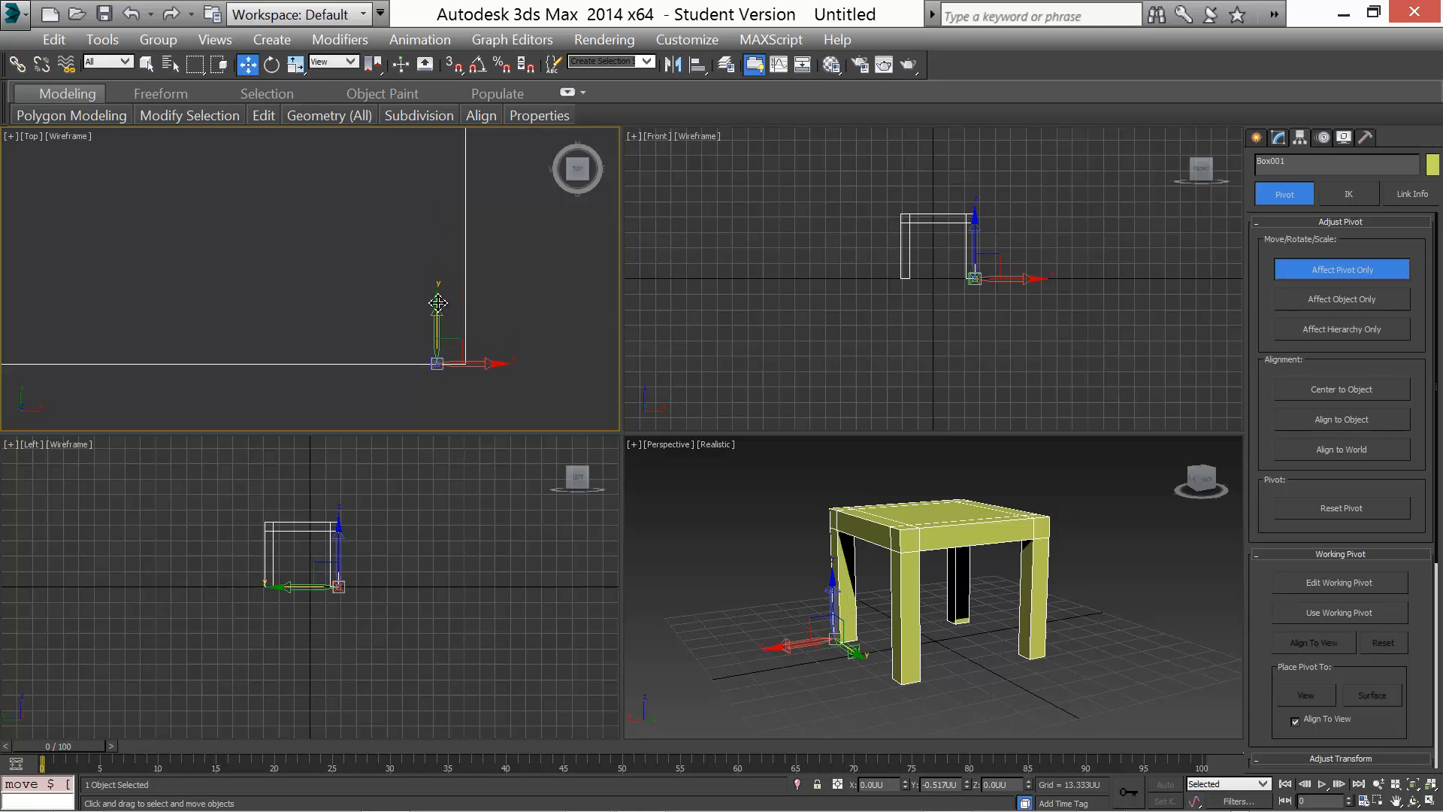
pyautogui.moveTo(498, 367); pyautogui.dragTo(526, 371)
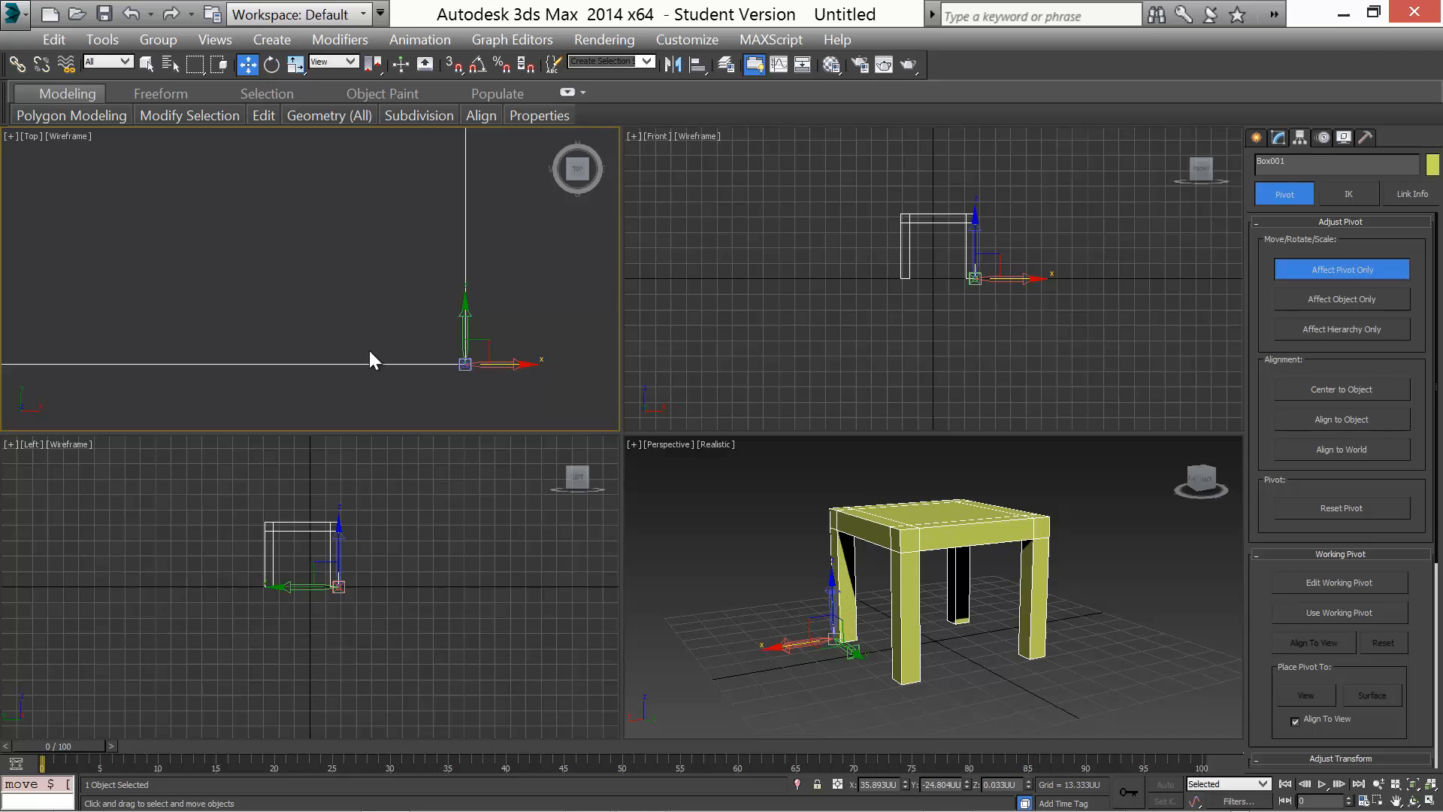
pyautogui.moveTo(371, 348); pyautogui.dragTo(372, 272, button='middle')
pyautogui.scroll(3, 400, 289)
pyautogui.moveTo(466, 315); pyautogui.dragTo(4, 345, button='middle')
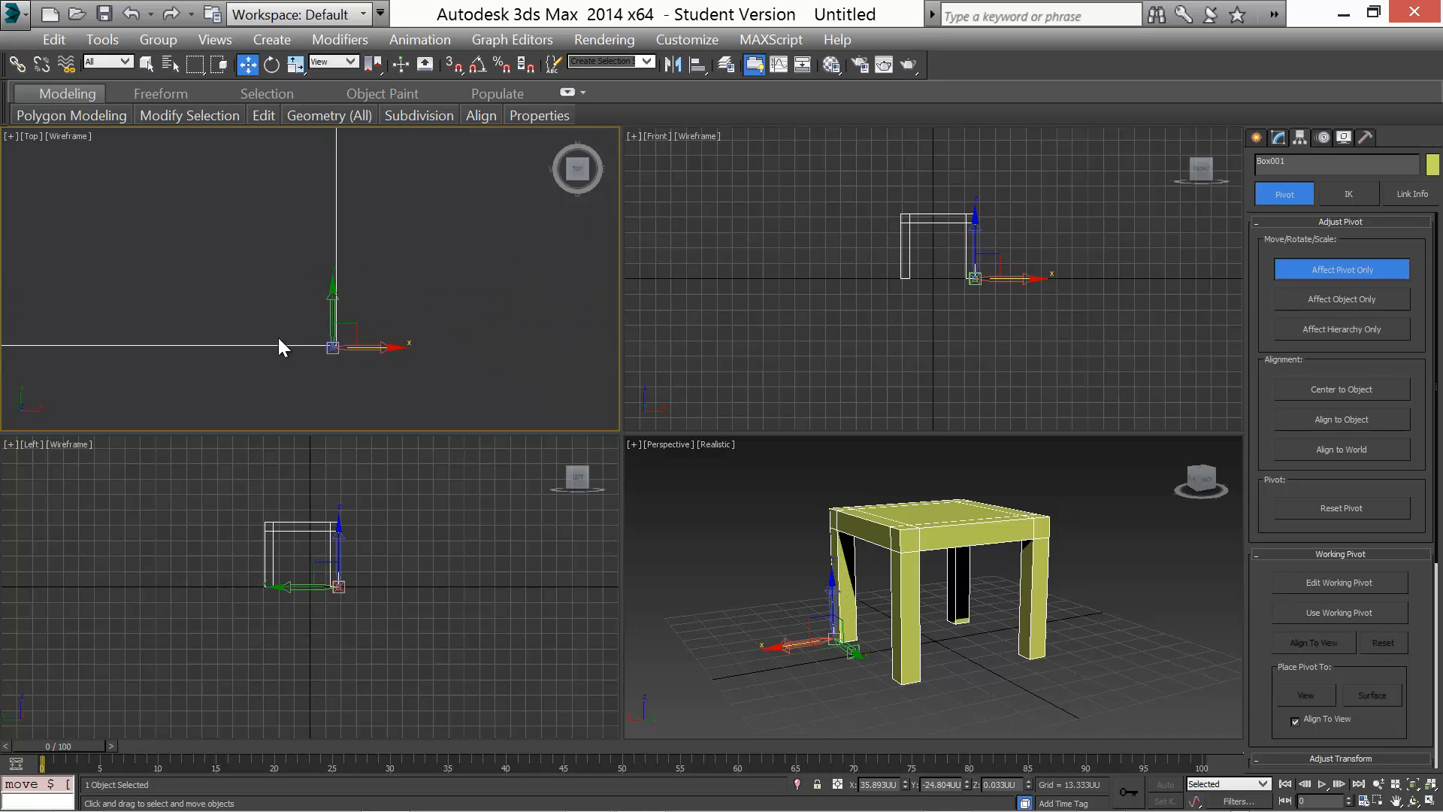
pyautogui.scroll(3, 278, 339)
pyautogui.moveTo(359, 322); pyautogui.dragTo(216, 271, button='middle')
pyautogui.scroll(3, 217, 271)
pyautogui.scroll(-2, 417, 373)
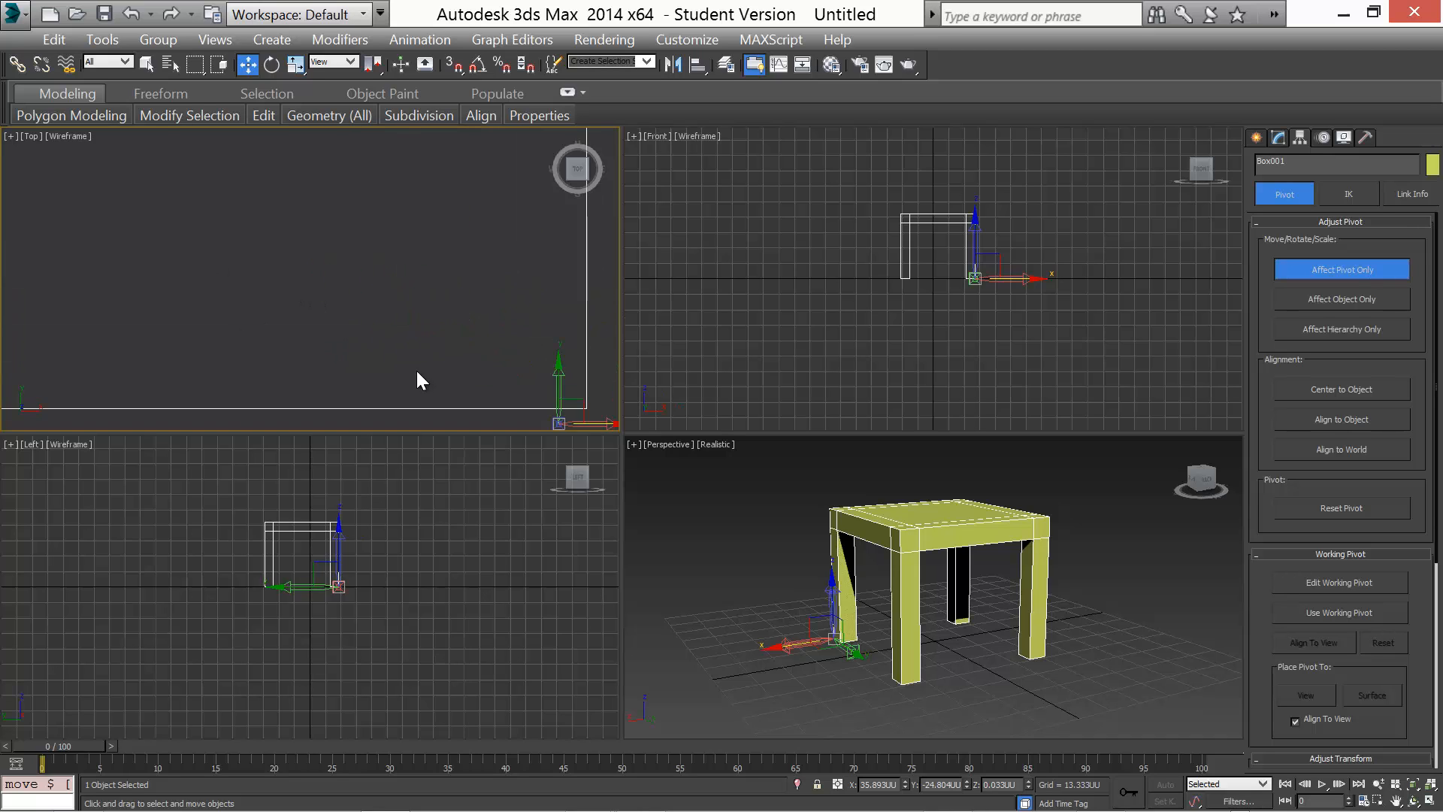
pyautogui.moveTo(417, 373); pyautogui.dragTo(244, 272, button='middle')
pyautogui.scroll(3, 314, 313)
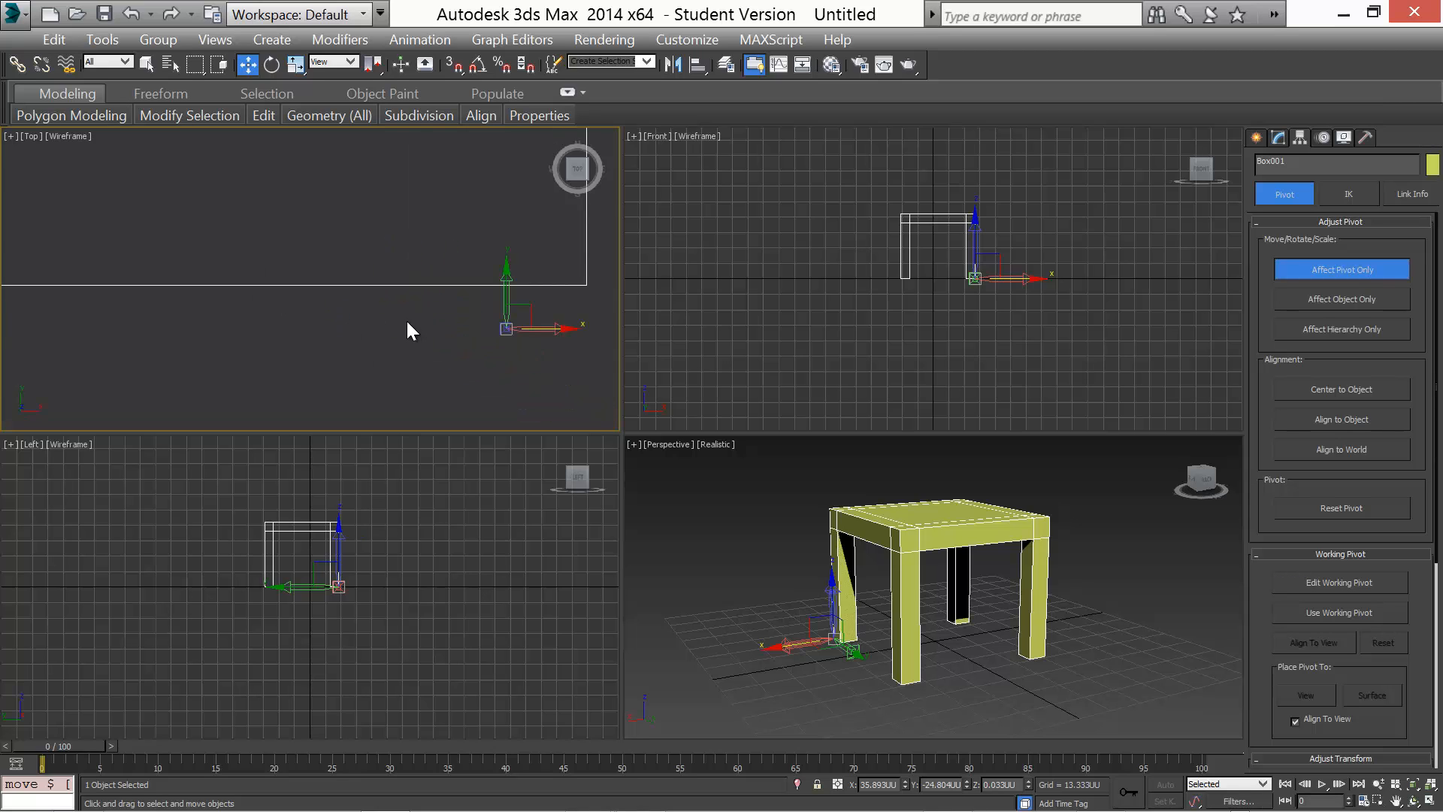
pyautogui.moveTo(406, 318); pyautogui.dragTo(207, 316, button='middle')
pyautogui.scroll(1, 247, 312)
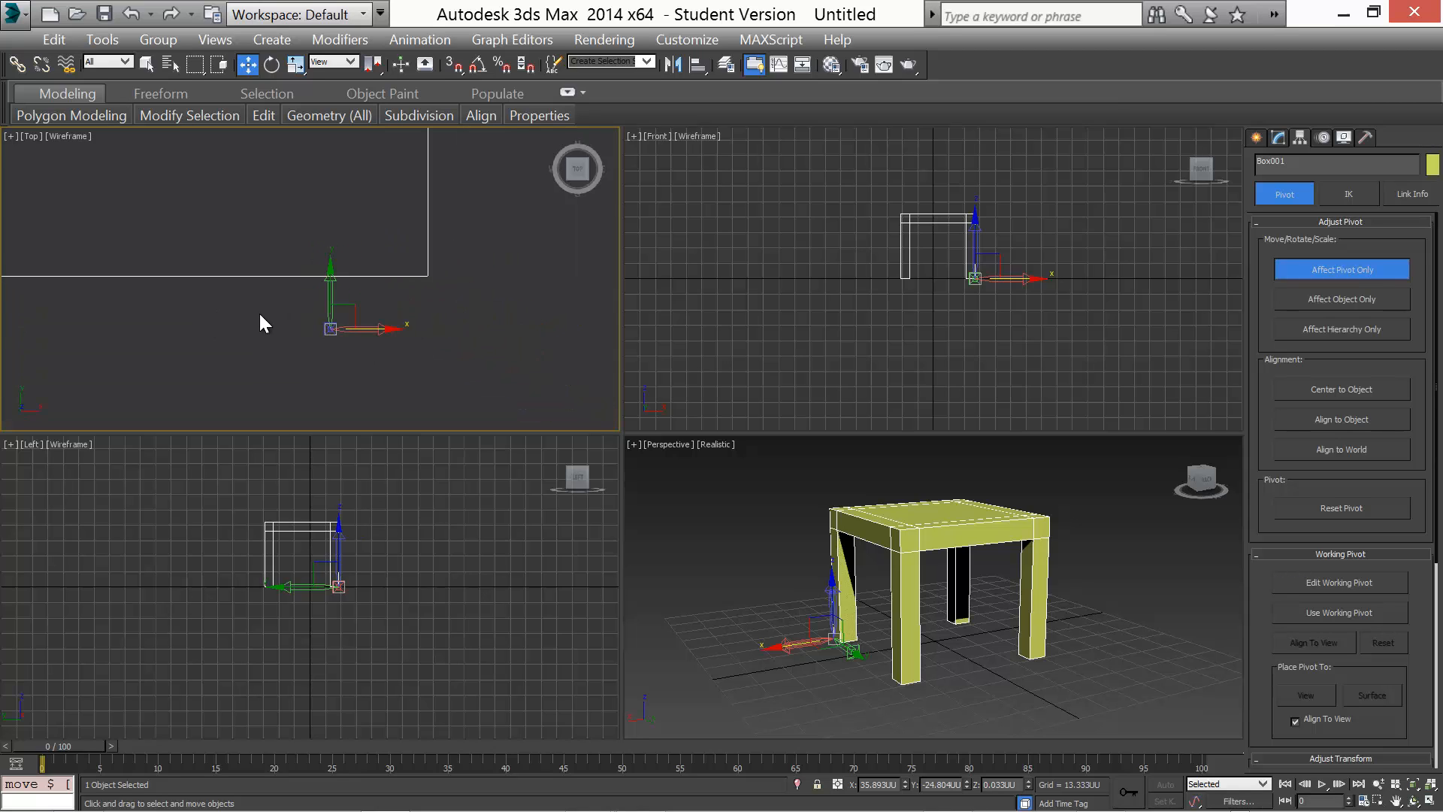
pyautogui.moveTo(326, 267); pyautogui.dragTo(318, 222)
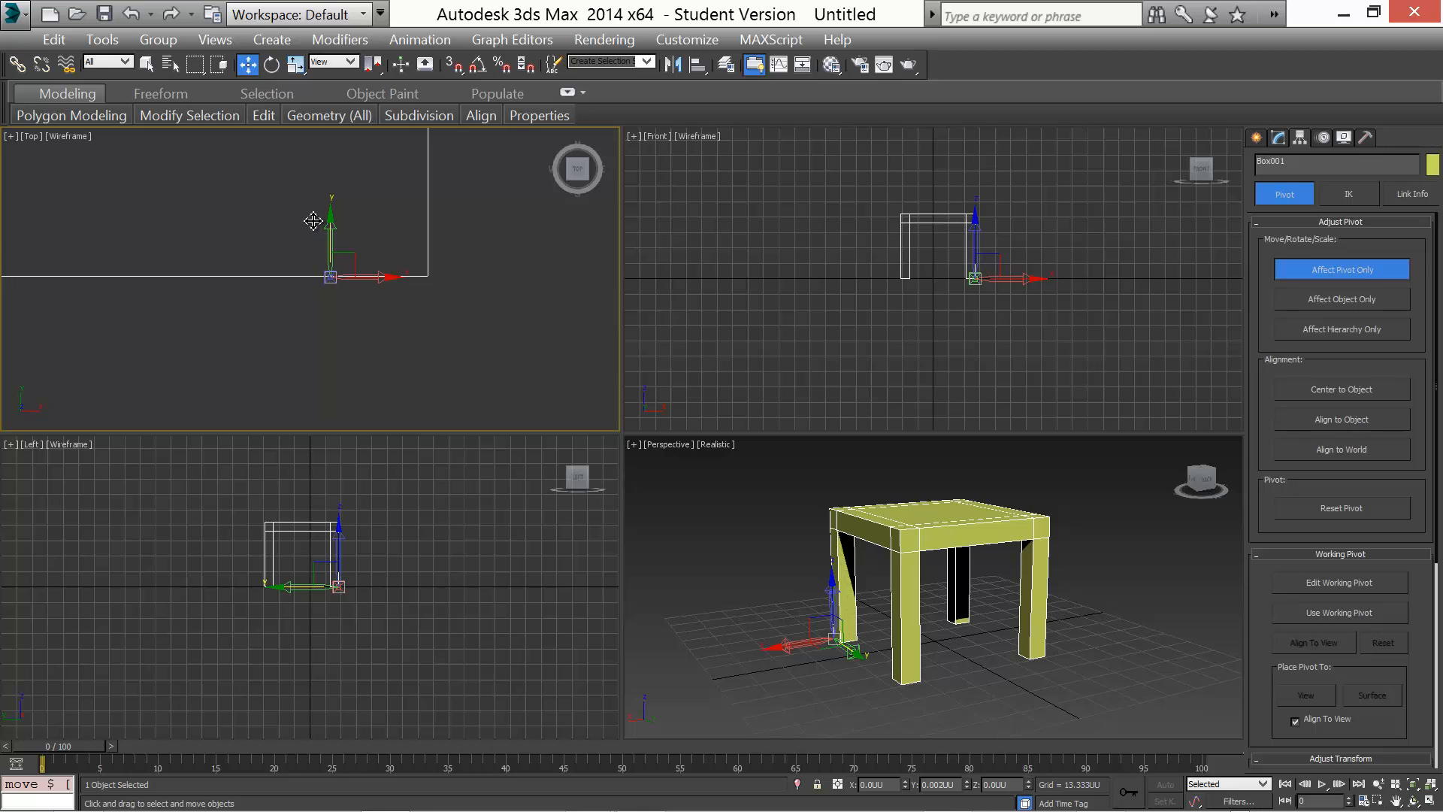
pyautogui.moveTo(252, 287); pyautogui.dragTo(248, 297)
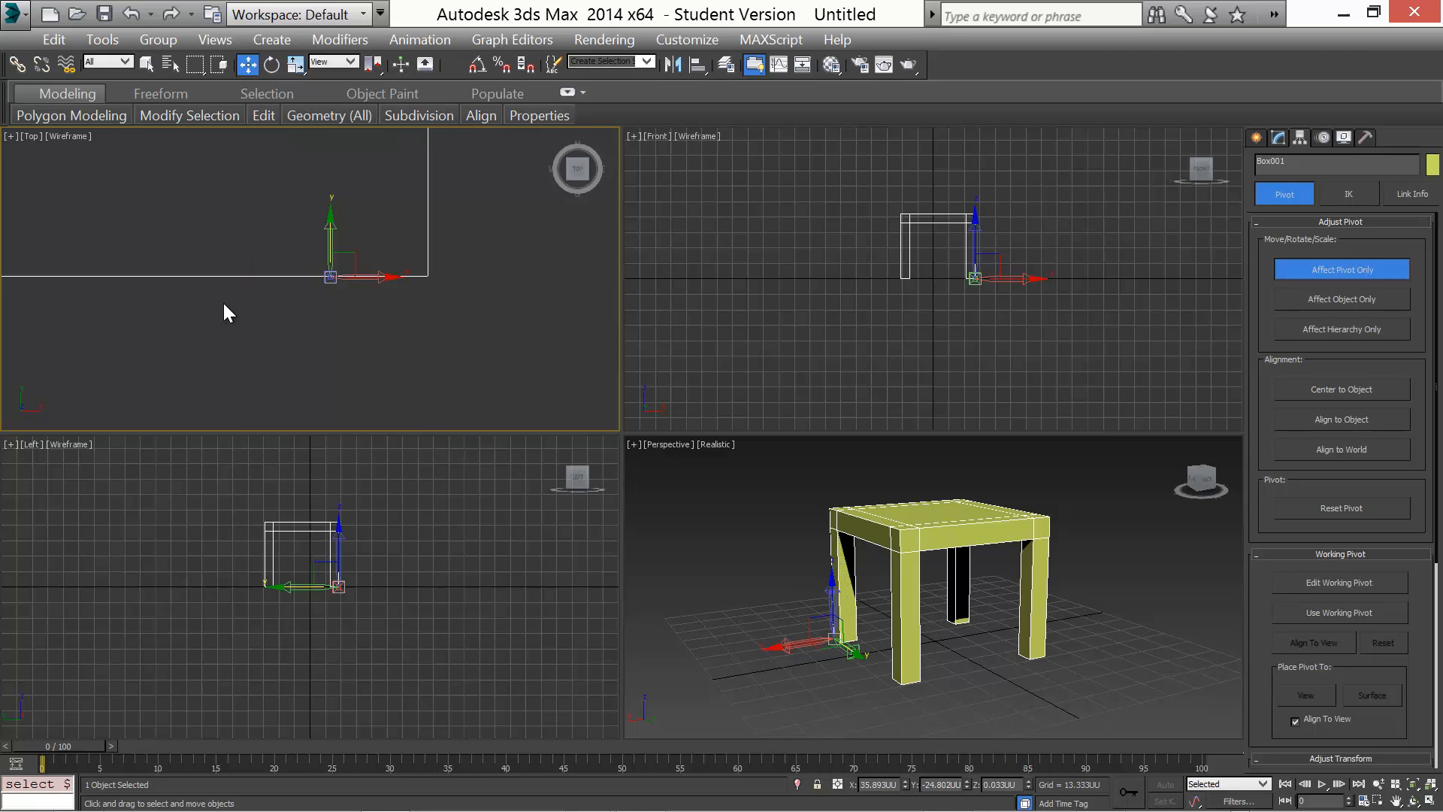
# Restore the Top view and fine-tune the pivot so it sits exactly on the table's outer corner
pyautogui.rightClick(296, 314)
pyautogui.click(362, 338)
pyautogui.click(260, 333)
pyautogui.moveTo(319, 331); pyautogui.dragTo(340, 345, button='middle')
pyautogui.click(344, 287)
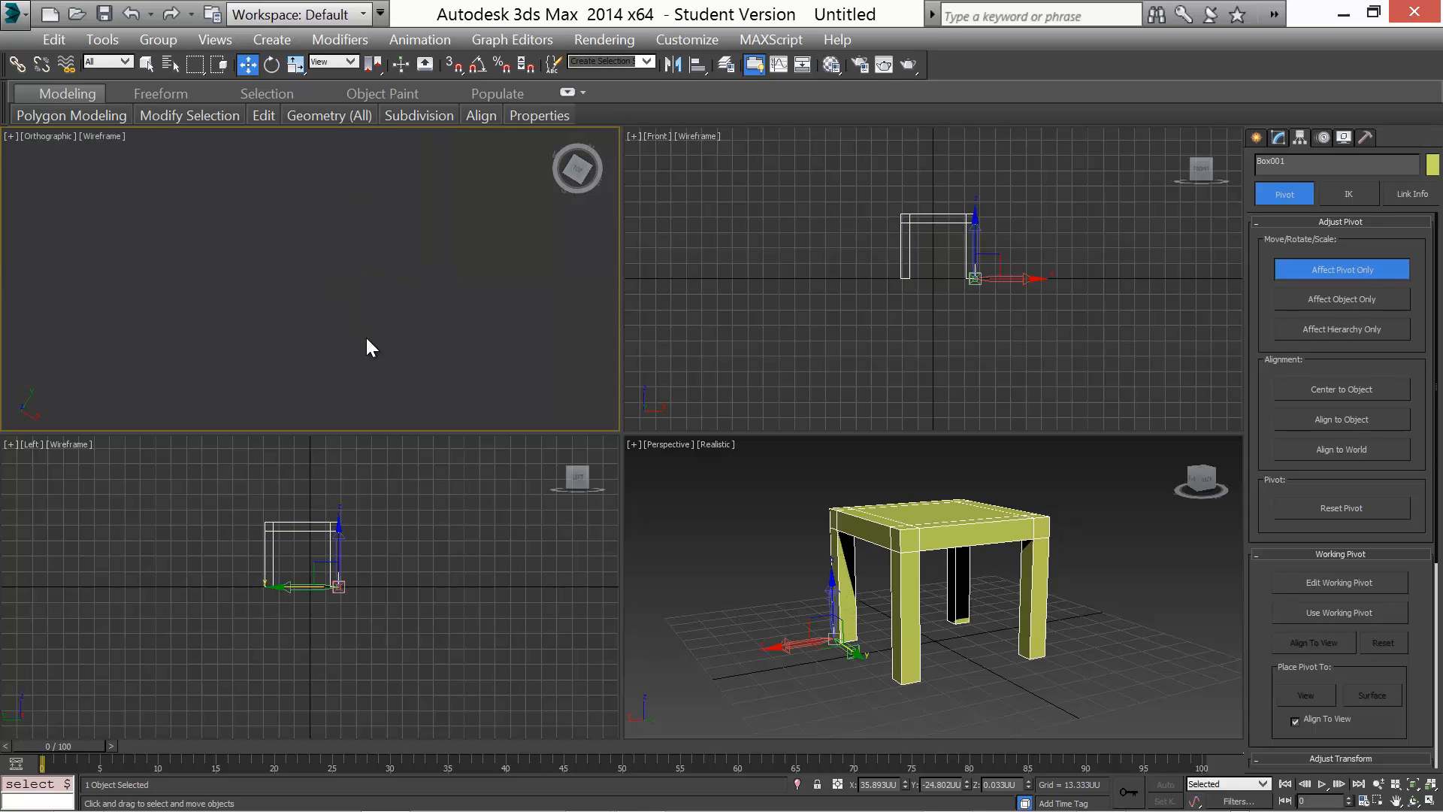
pyautogui.click(1431, 793)
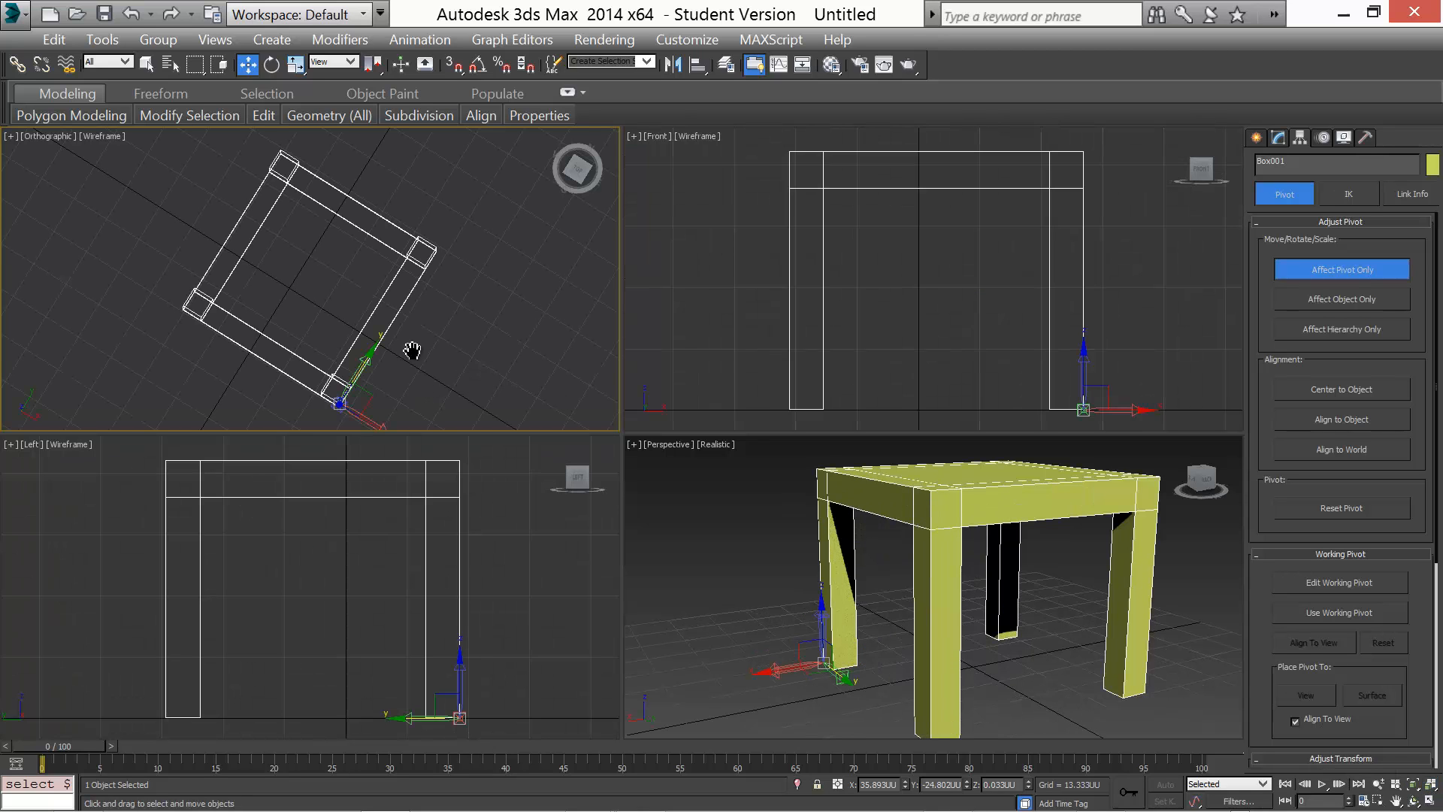
pyautogui.moveTo(412, 350); pyautogui.dragTo(428, 275, button='middle')
pyautogui.click(40, 137)
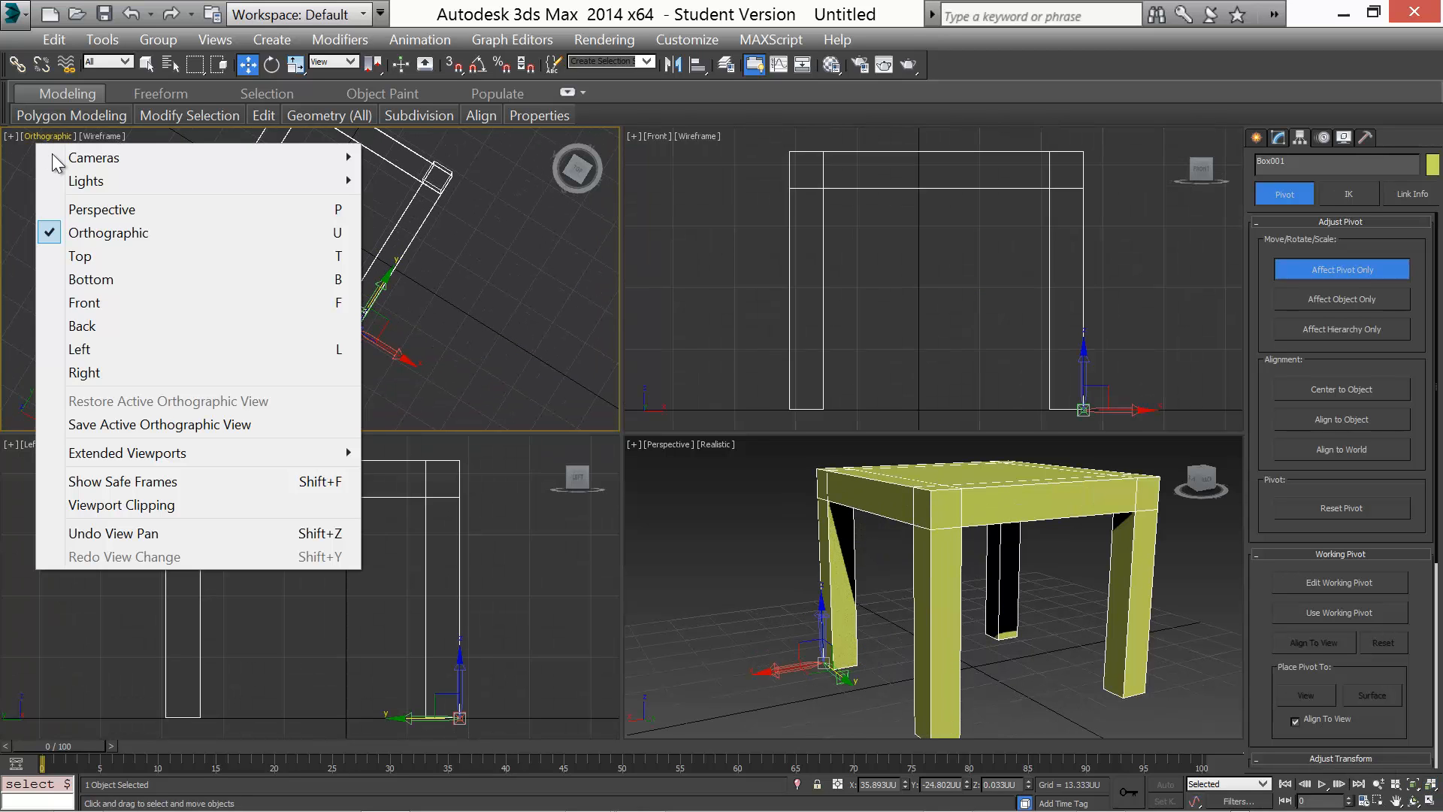
pyautogui.click(106, 256)
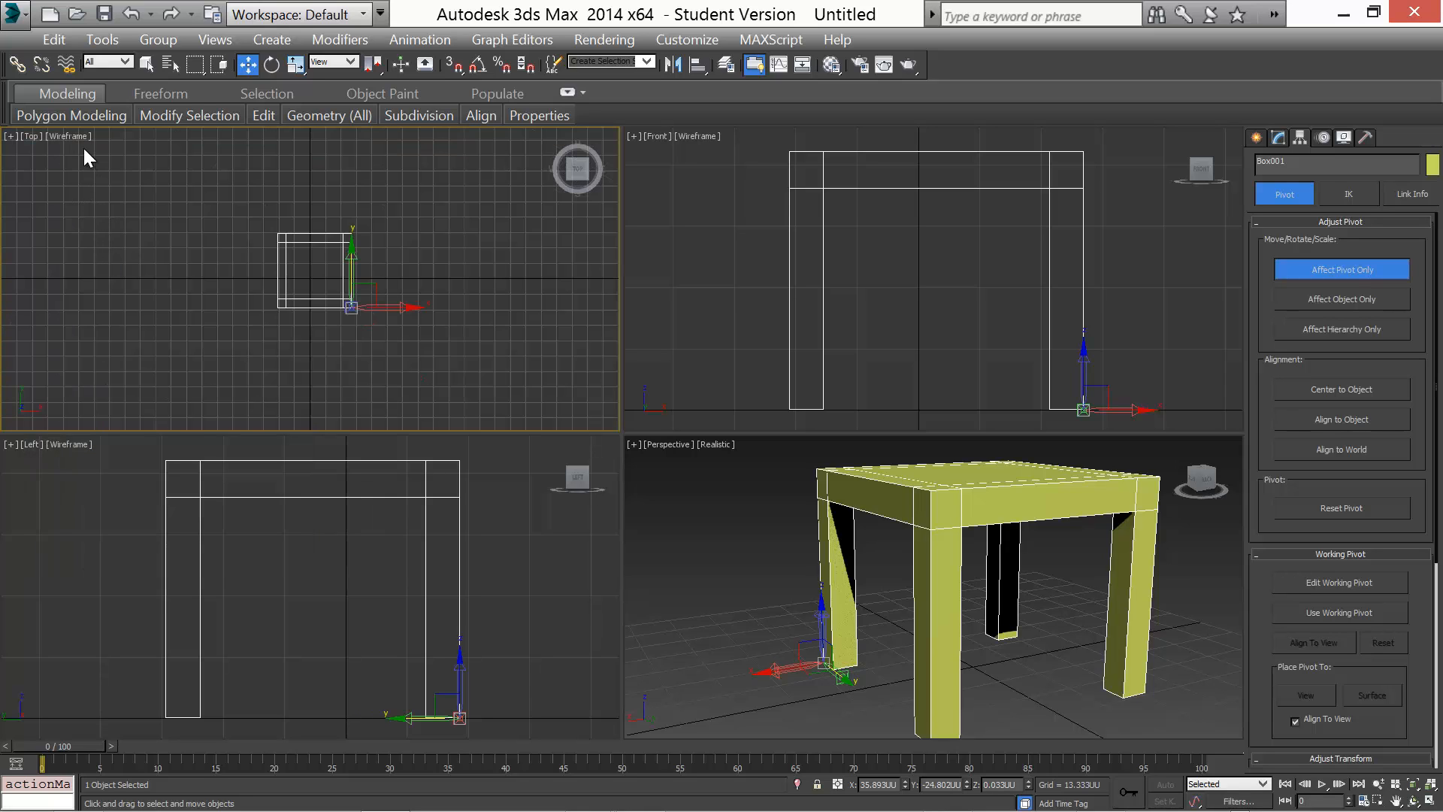
pyautogui.moveTo(228, 330); pyautogui.dragTo(204, 287, button='middle')
pyautogui.scroll(10, 255, 293)
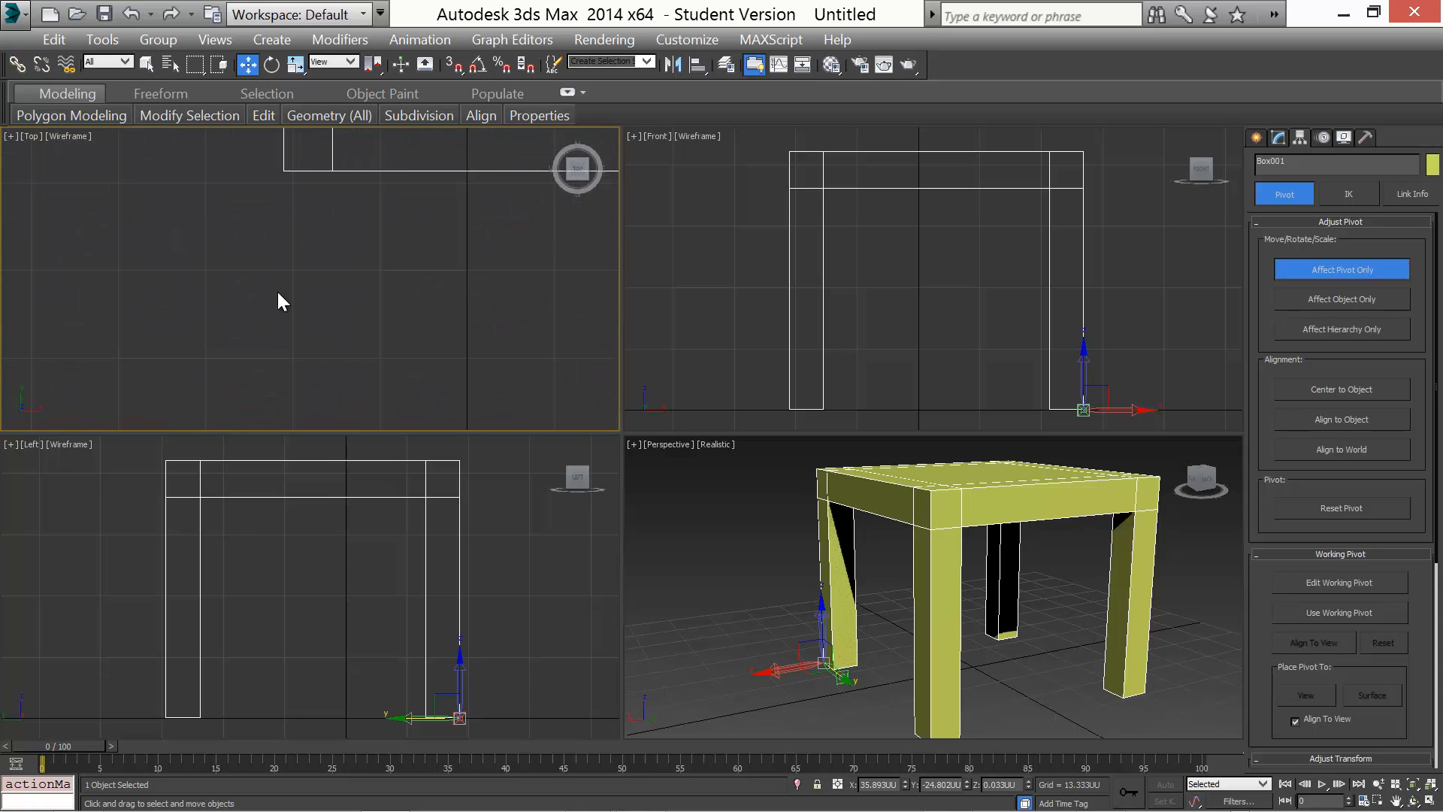
pyautogui.moveTo(320, 315); pyautogui.dragTo(15, 408, button='middle')
pyautogui.scroll(2, 437, 323)
pyautogui.scroll(3, 437, 324)
pyautogui.scroll(-2, 253, 259)
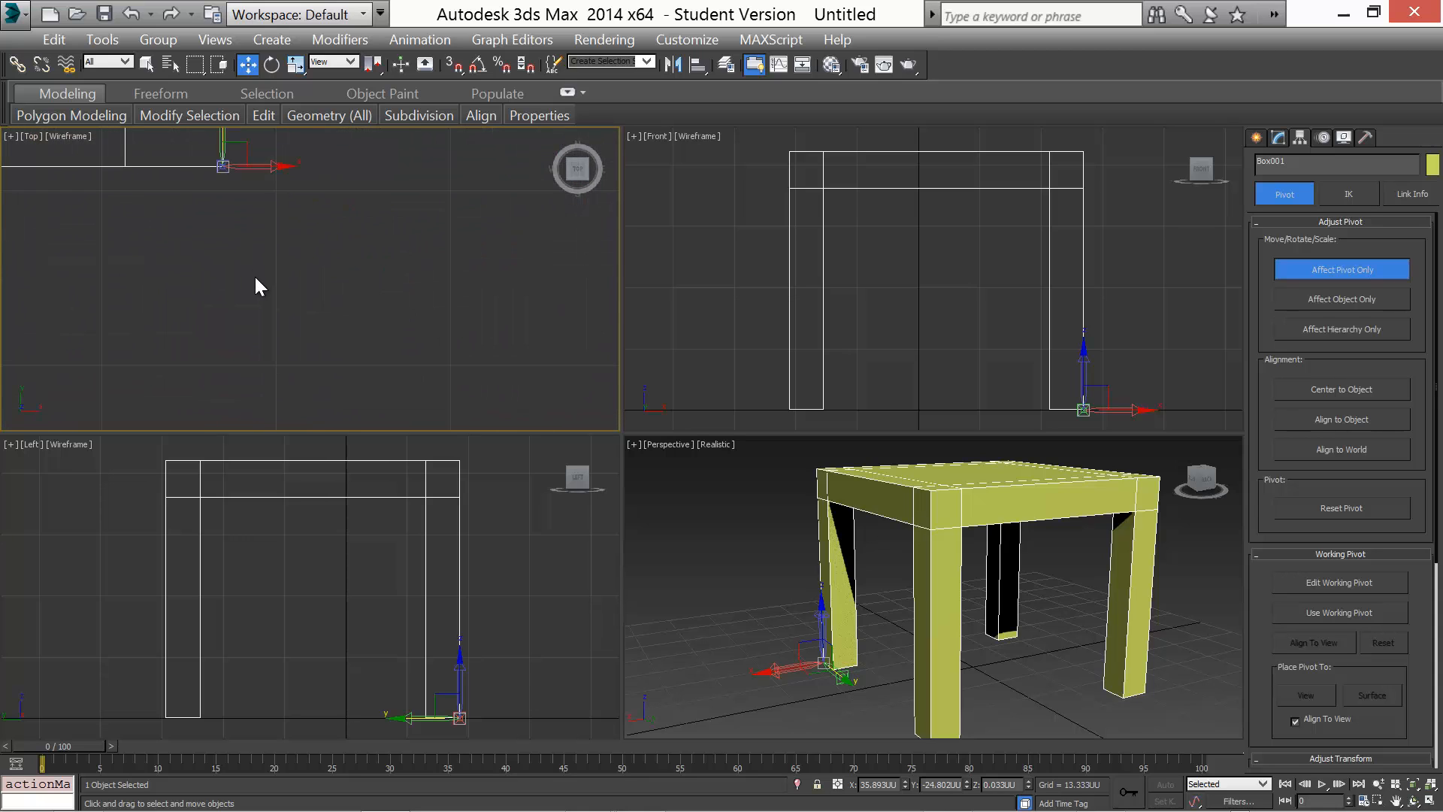
pyautogui.moveTo(248, 276); pyautogui.dragTo(292, 400, button='middle')
pyautogui.scroll(5, 279, 340)
pyautogui.moveTo(255, 317); pyautogui.dragTo(315, 413, button='middle')
pyautogui.scroll(4, 306, 346)
pyautogui.moveTo(355, 259); pyautogui.dragTo(343, 448, button='middle')
pyautogui.scroll(3, 364, 364)
pyautogui.scroll(4, 357, 368)
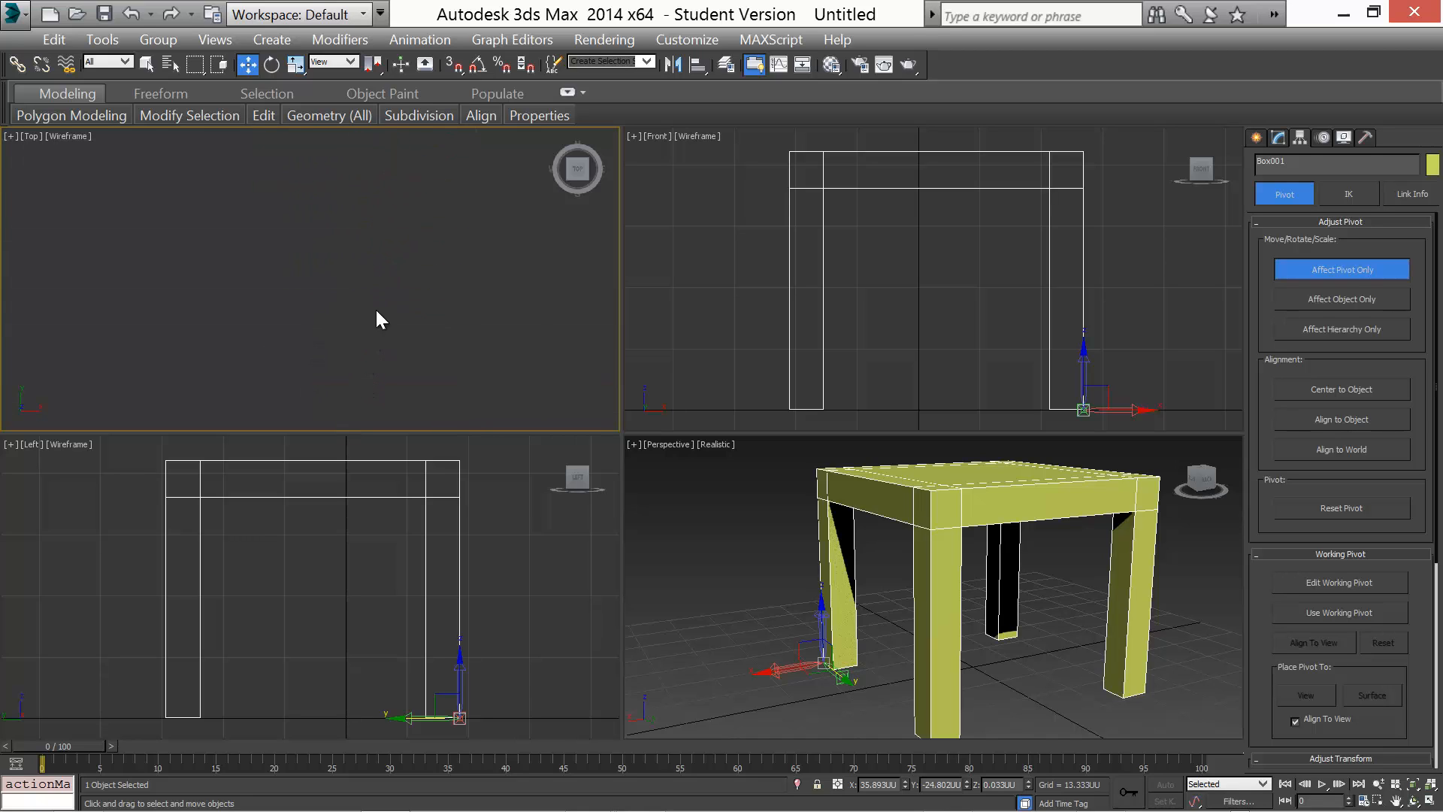
pyautogui.moveTo(376, 263); pyautogui.dragTo(350, 458, button='middle')
pyautogui.scroll(3, 367, 336)
pyautogui.scroll(2, 367, 326)
pyautogui.moveTo(373, 292); pyautogui.dragTo(356, 405, button='middle')
pyautogui.scroll(5, 354, 374)
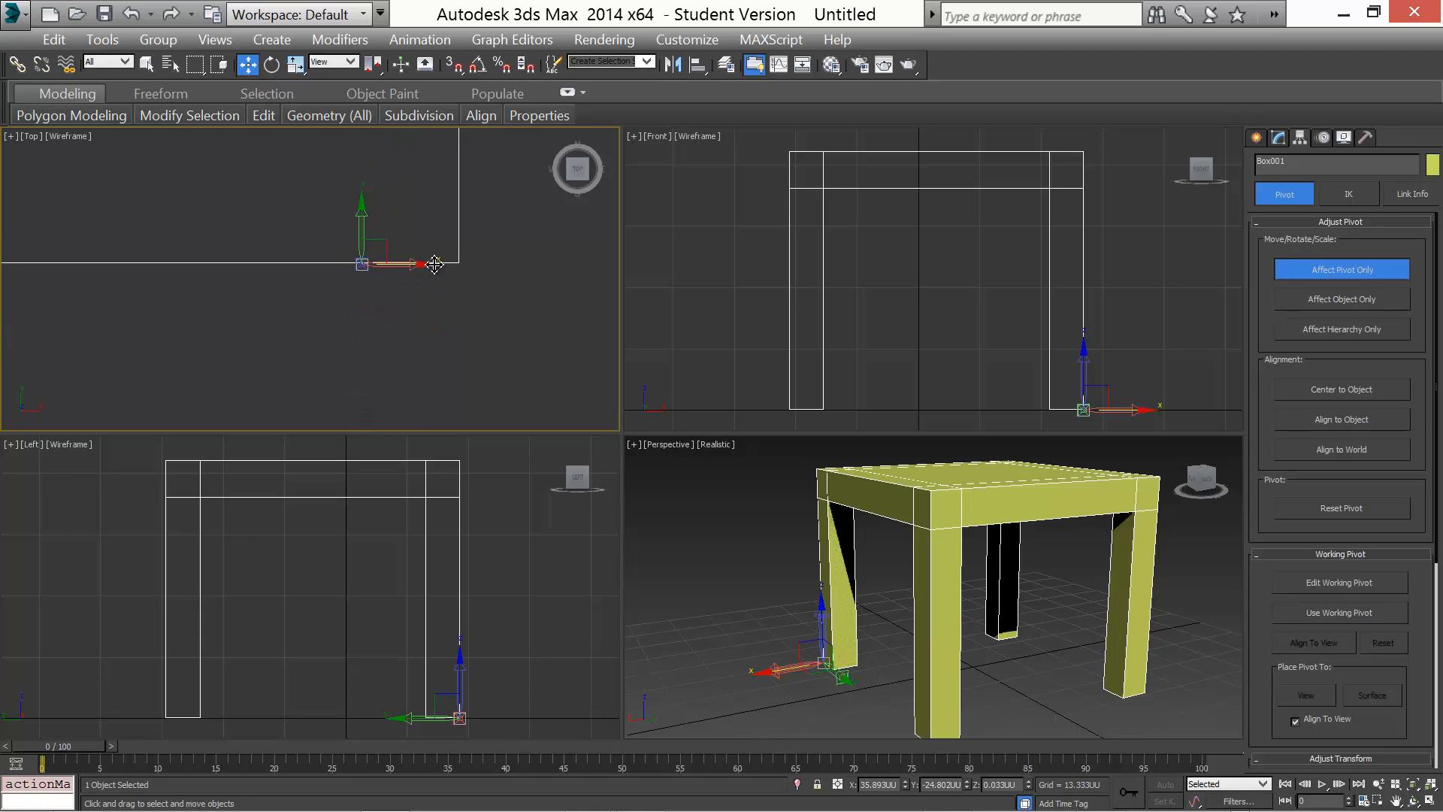
pyautogui.moveTo(426, 263); pyautogui.dragTo(523, 263)
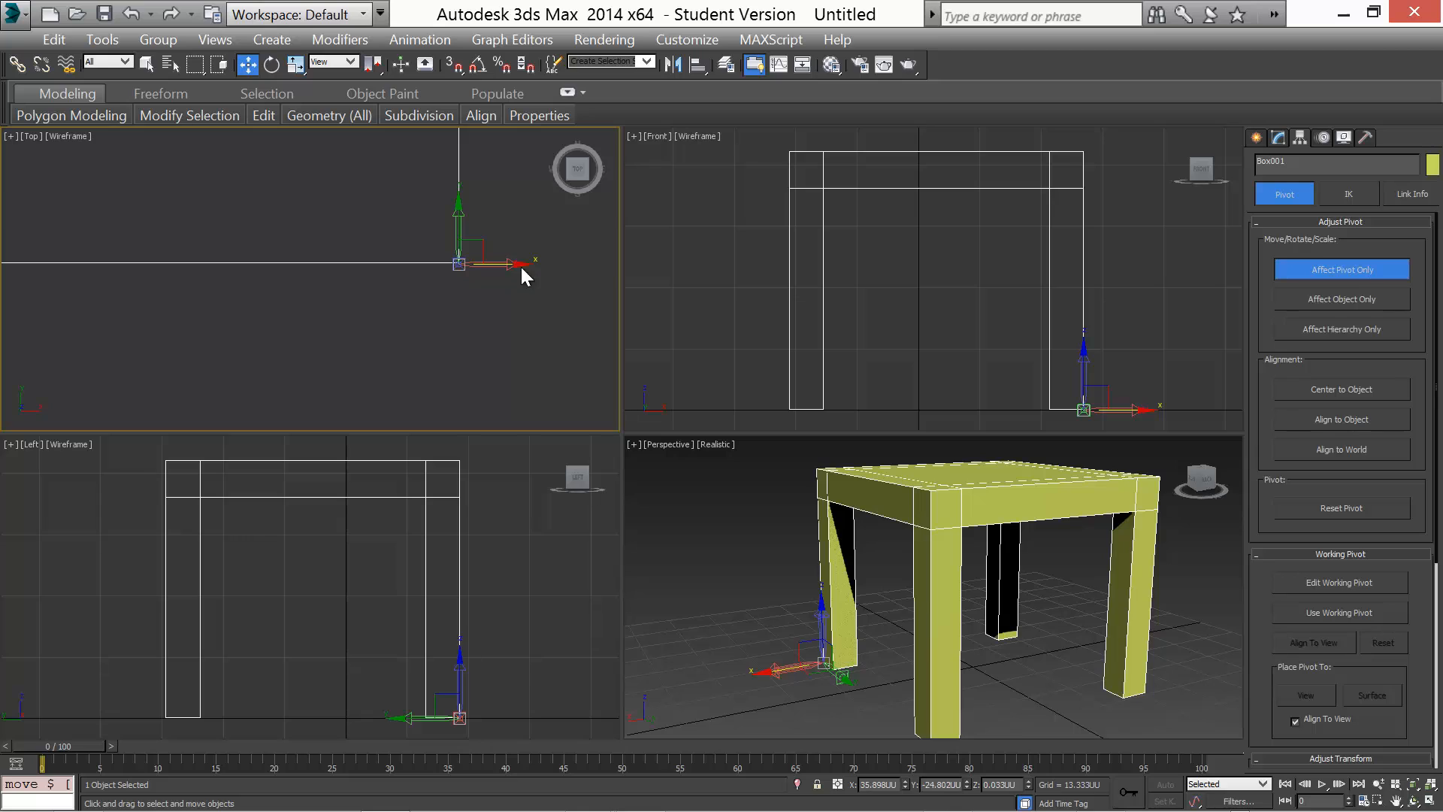
pyautogui.moveTo(417, 308); pyautogui.dragTo(321, 371, button='middle')
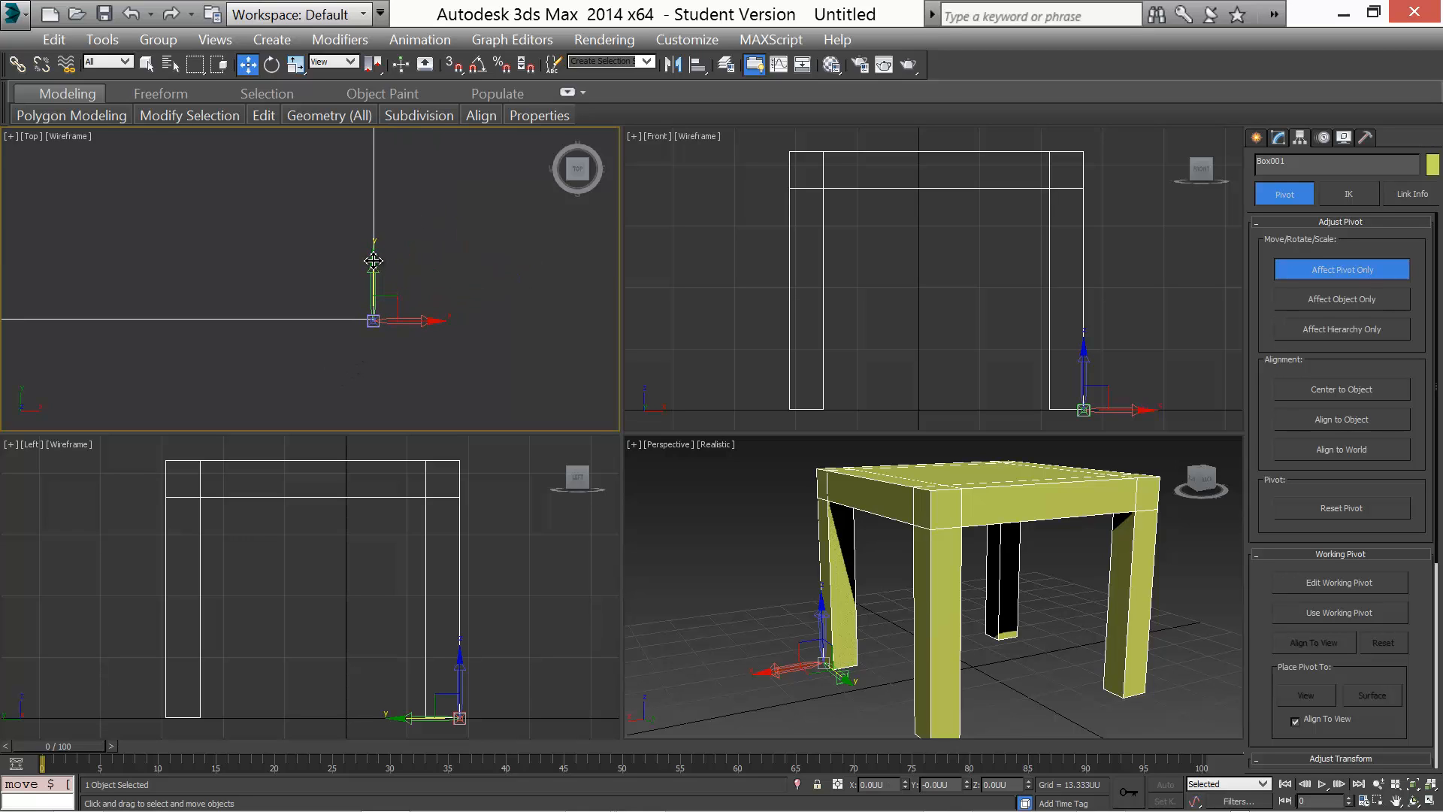
# Nudge the pivot onto the table's corner and turn off Affect Pivot Only
pyautogui.moveTo(373, 260); pyautogui.dragTo(373, 259)
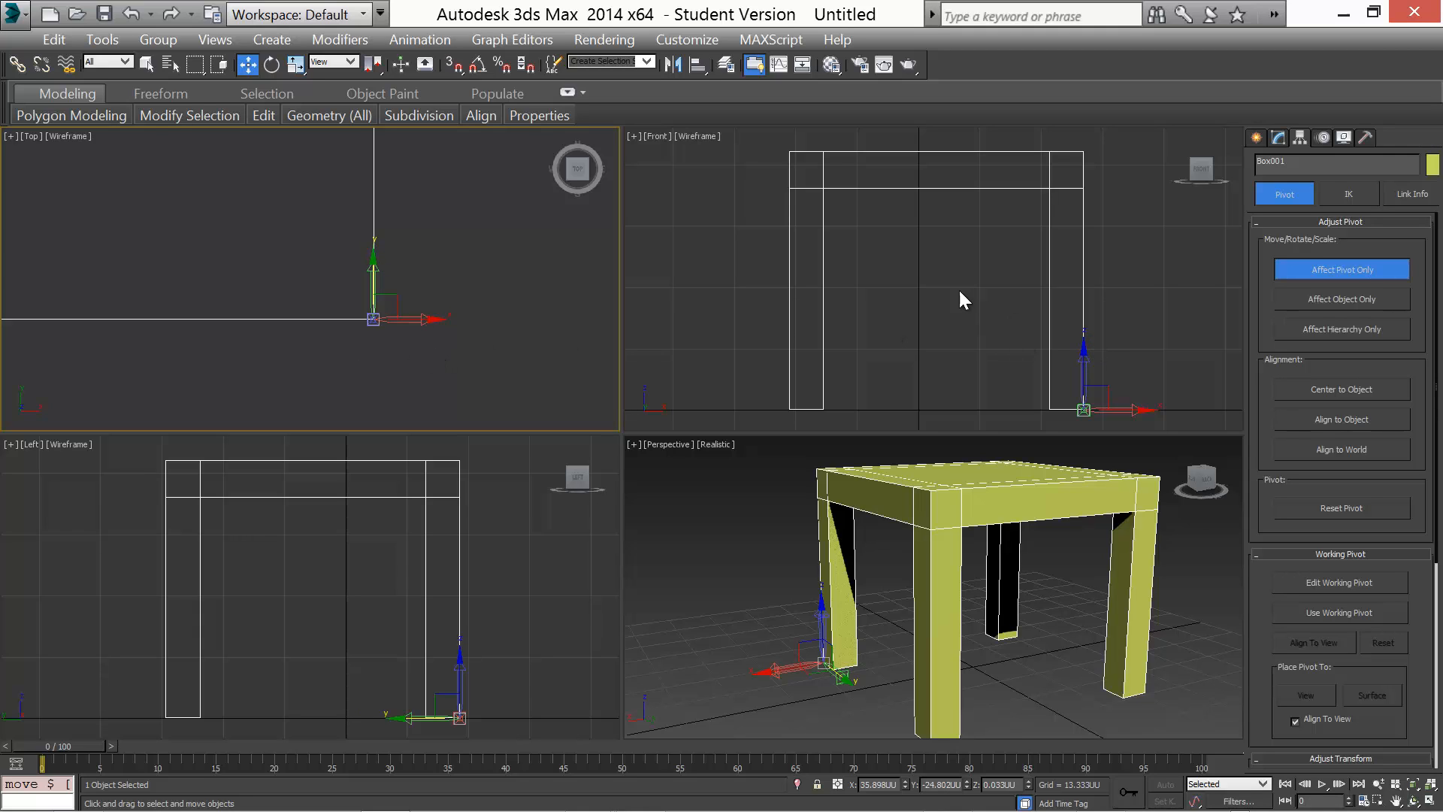
pyautogui.click(1322, 269)
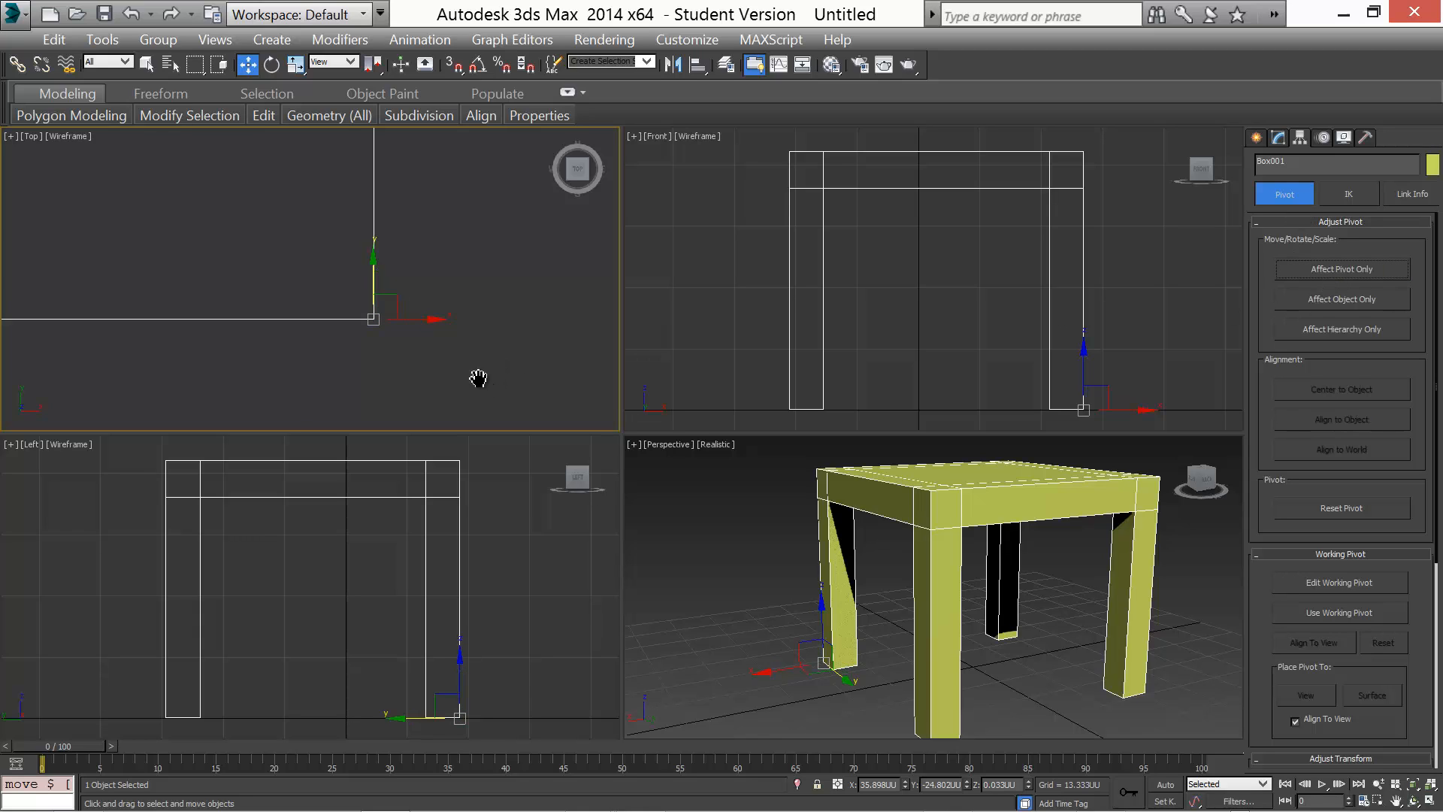
# Move the table to the world origin by setting its X, Y and Z positions to 0
pyautogui.moveTo(478, 378); pyautogui.dragTo(554, 386, button='middle')
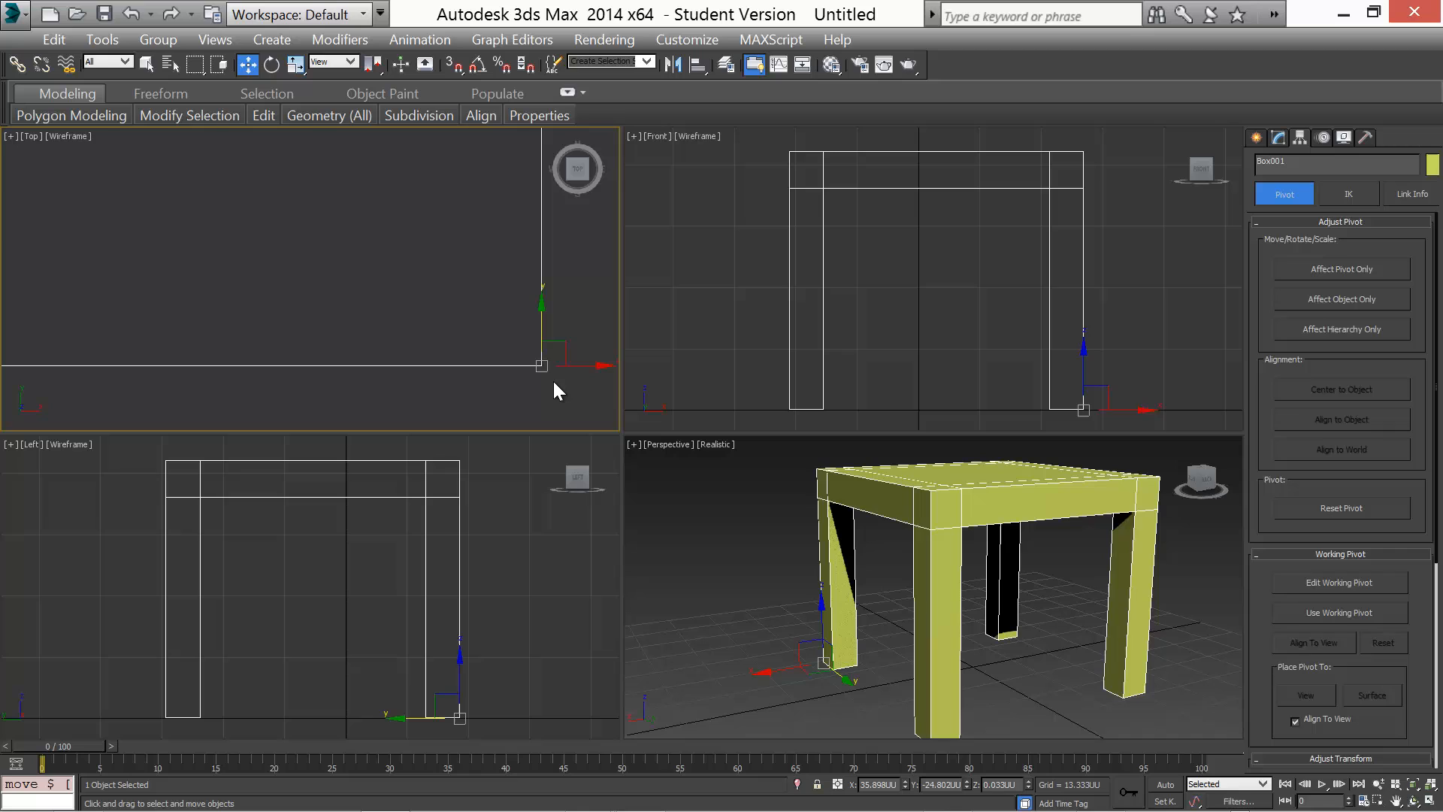
pyautogui.click(1430, 786)
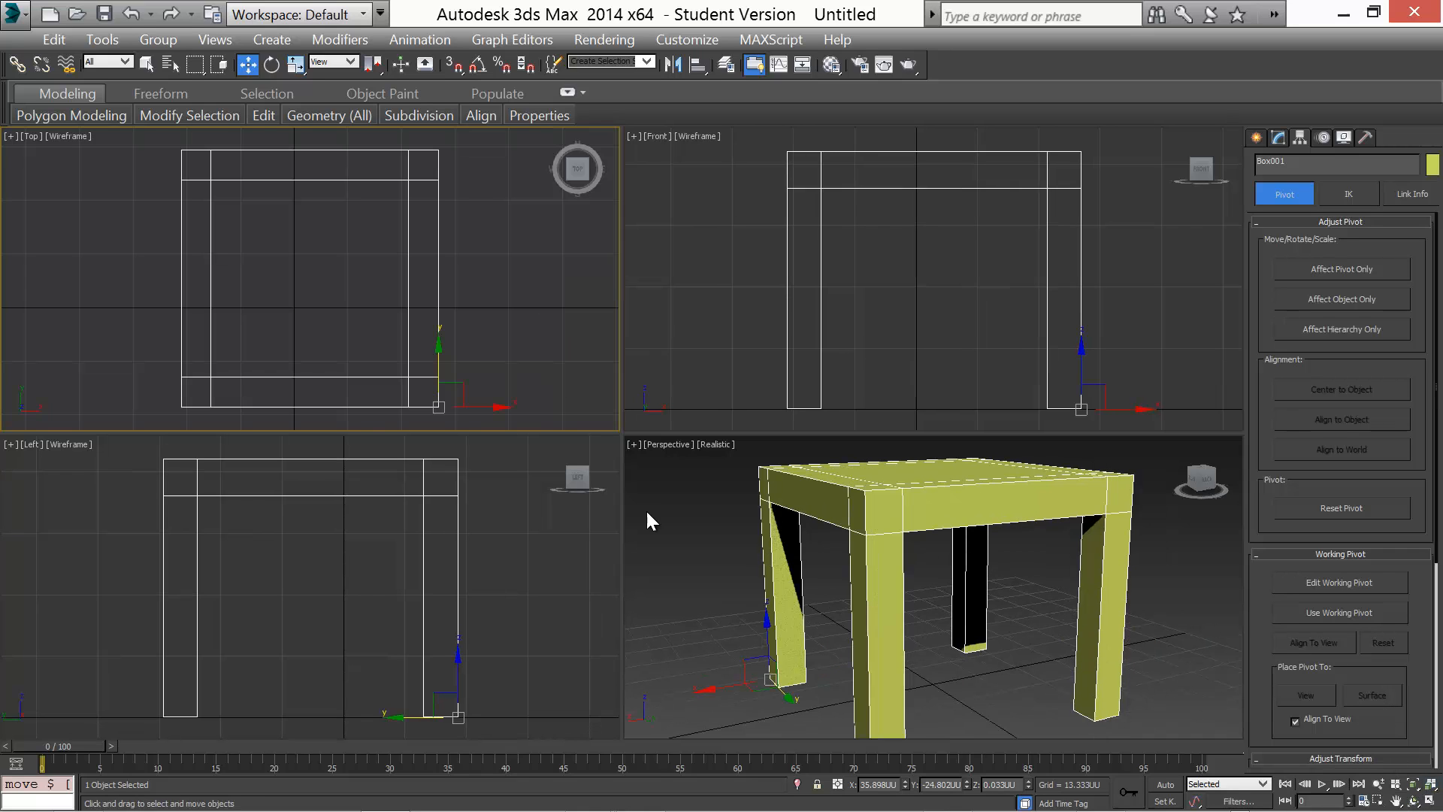
pyautogui.rightClick(246, 66)
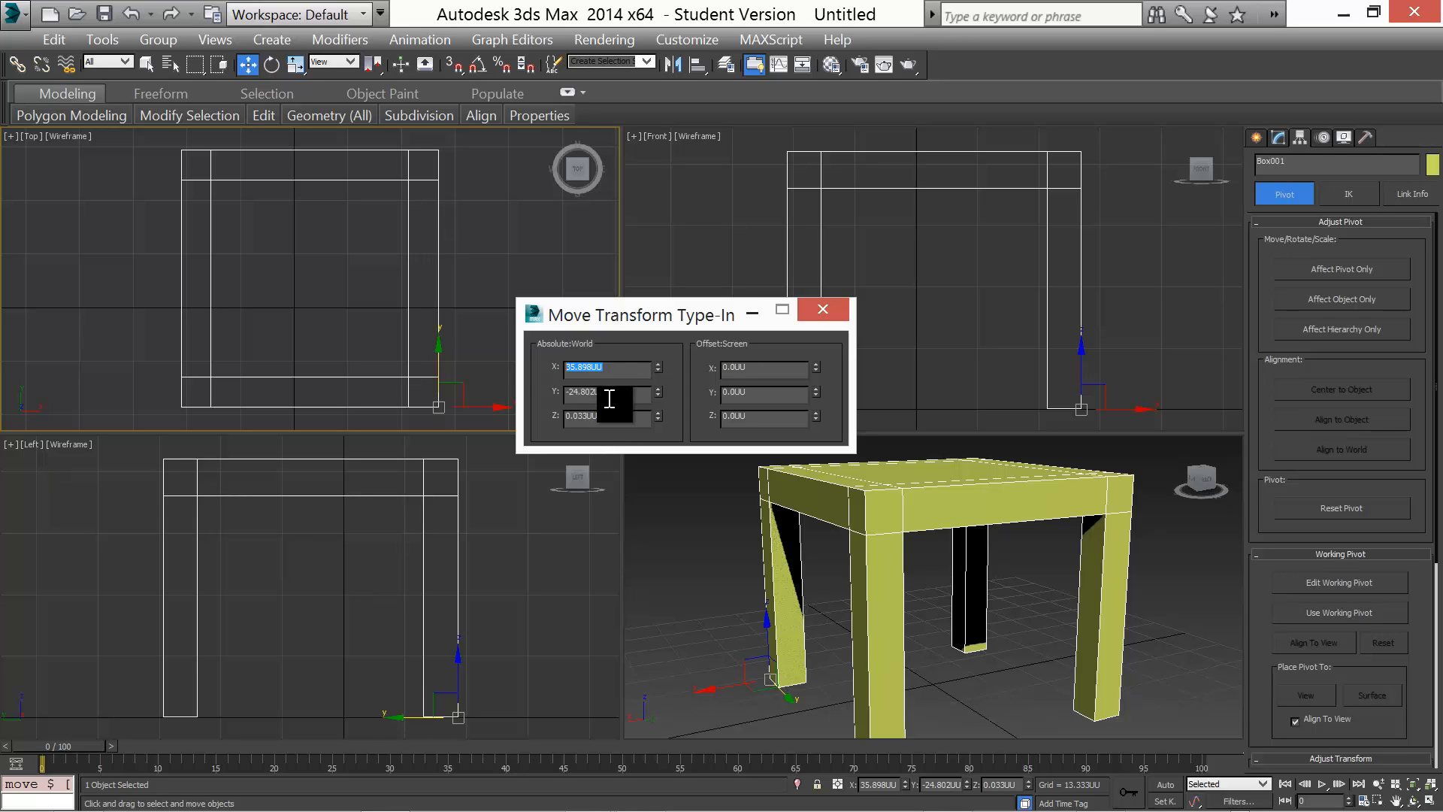
pyautogui.write('0')
pyautogui.press('Tab')
pyautogui.moveTo(617, 396); pyautogui.dragTo(475, 406)
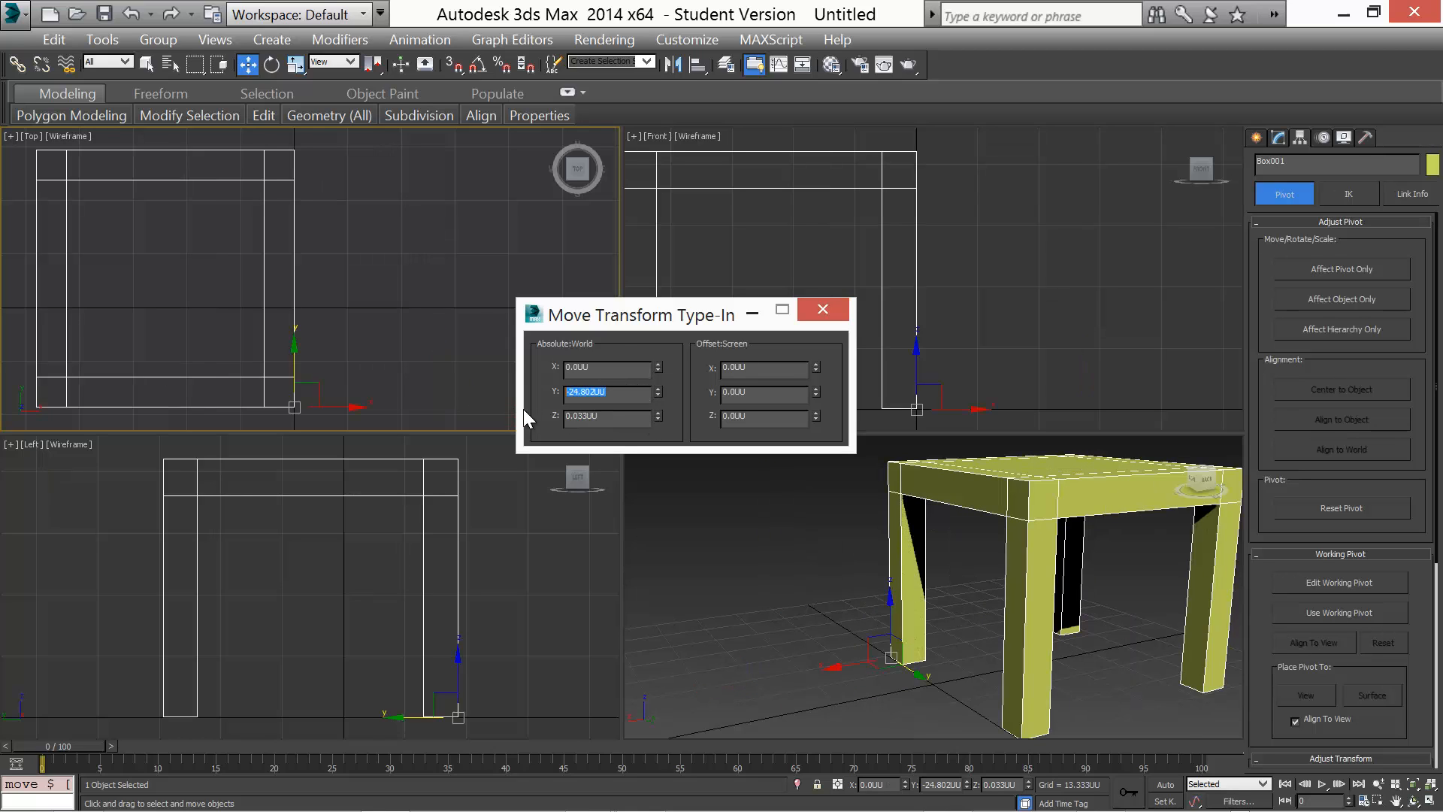
pyautogui.write('0')
pyautogui.press('Tab')
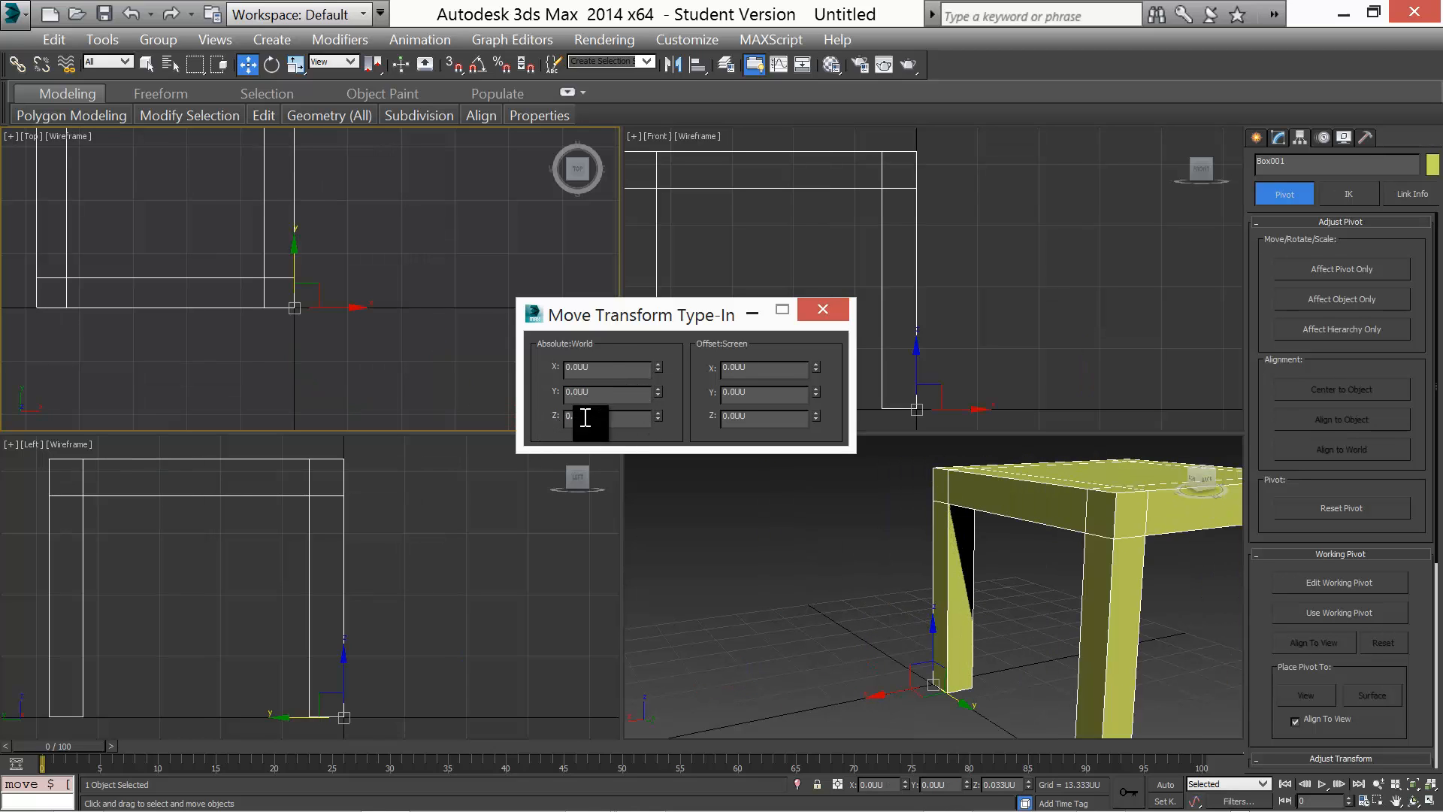
pyautogui.write('0')
pyautogui.press('Tab')
pyautogui.click(826, 310)
# Clone the table as a copy beside it and name the copy Chair
pyautogui.keyDown('alt'); pyautogui.moveTo(768, 554); pyautogui.dragTo(737, 551, button='middle'); pyautogui.keyUp('alt')
pyautogui.scroll(-4, 739, 542)
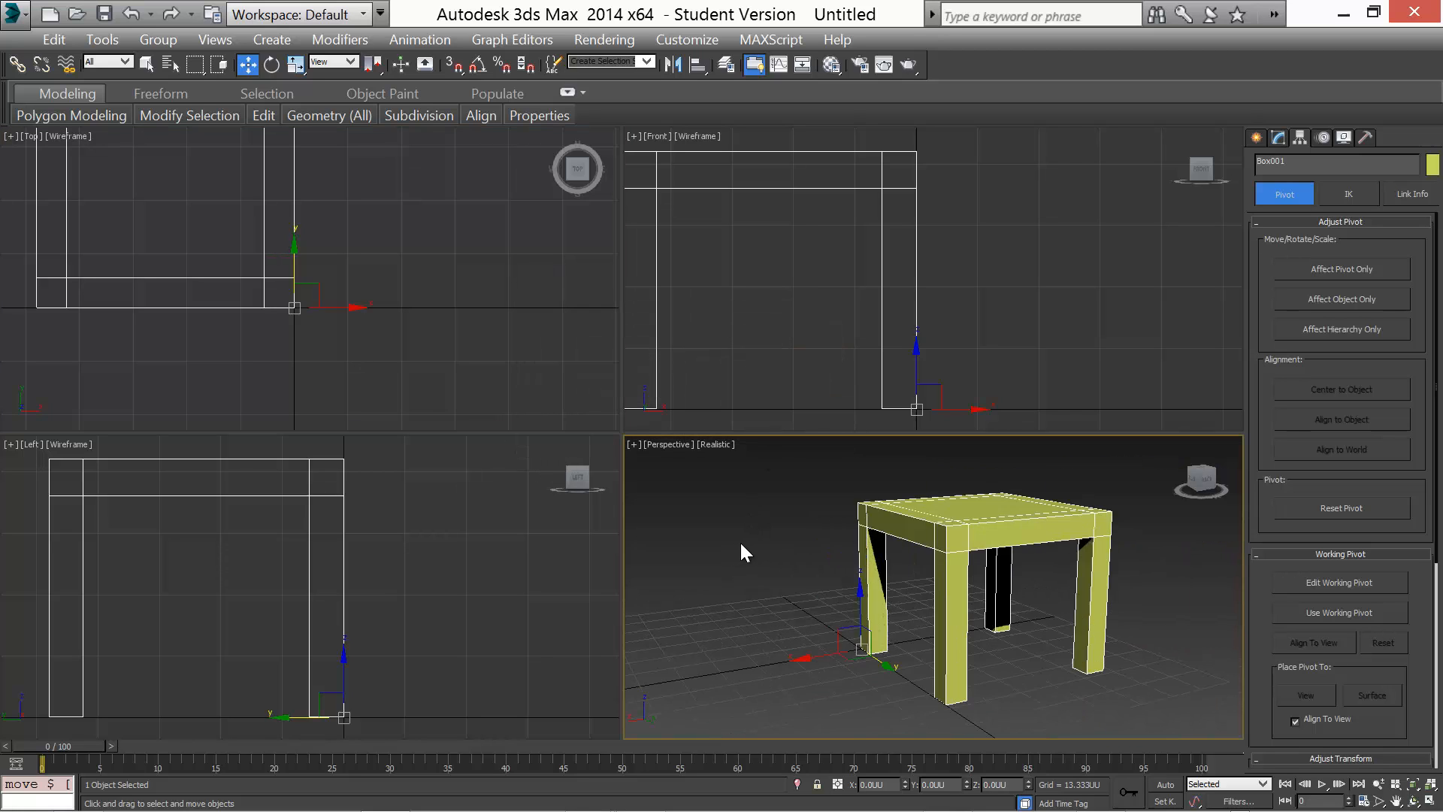
pyautogui.scroll(4, 742, 543)
pyautogui.scroll(-3, 741, 540)
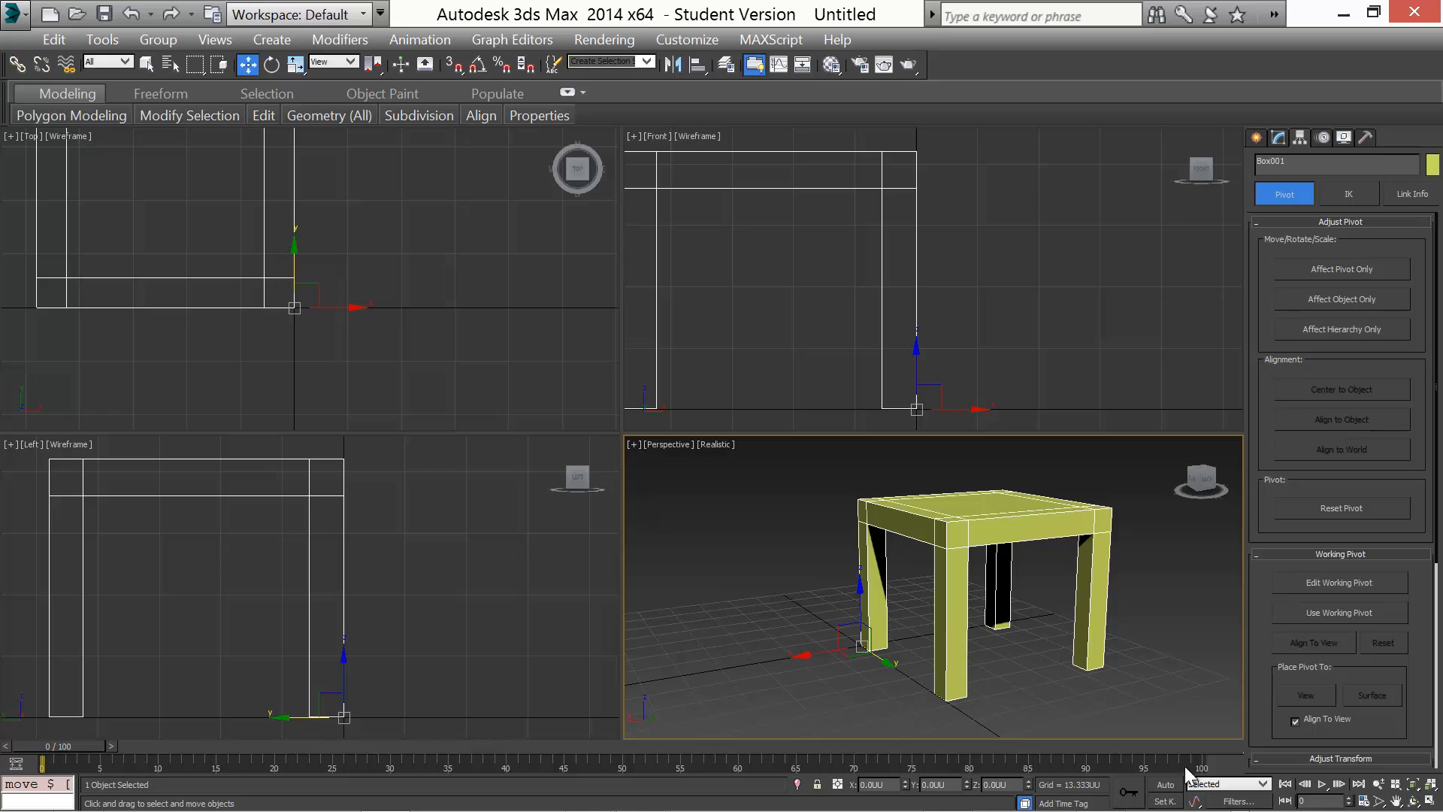
pyautogui.click(1255, 137)
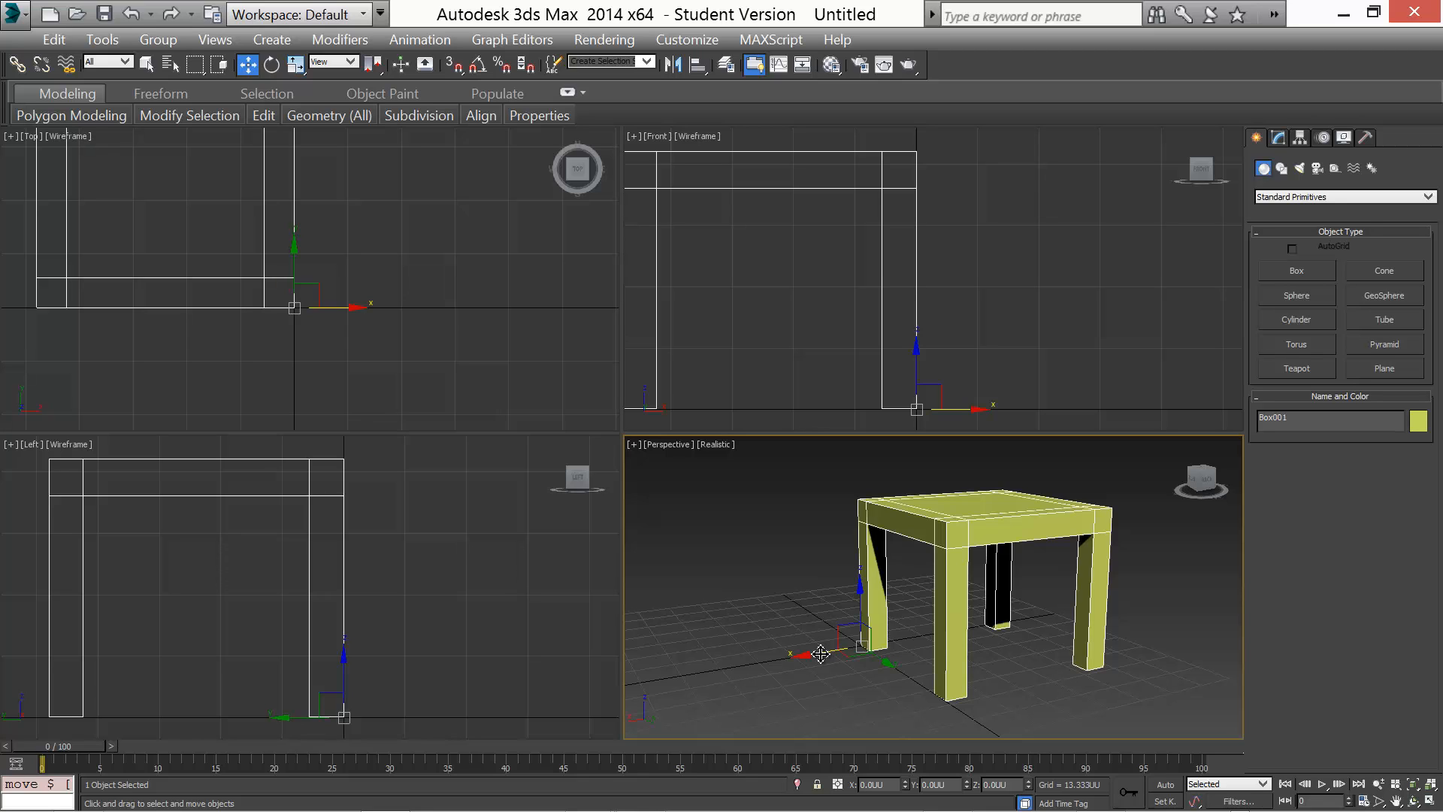
pyautogui.moveTo(814, 654)
pyautogui.keyDown('shift'); pyautogui.mouseDown()
pyautogui.moveTo(611, 684)
pyautogui.moveTo(626, 691)
pyautogui.mouseUp(); pyautogui.keyUp('shift')
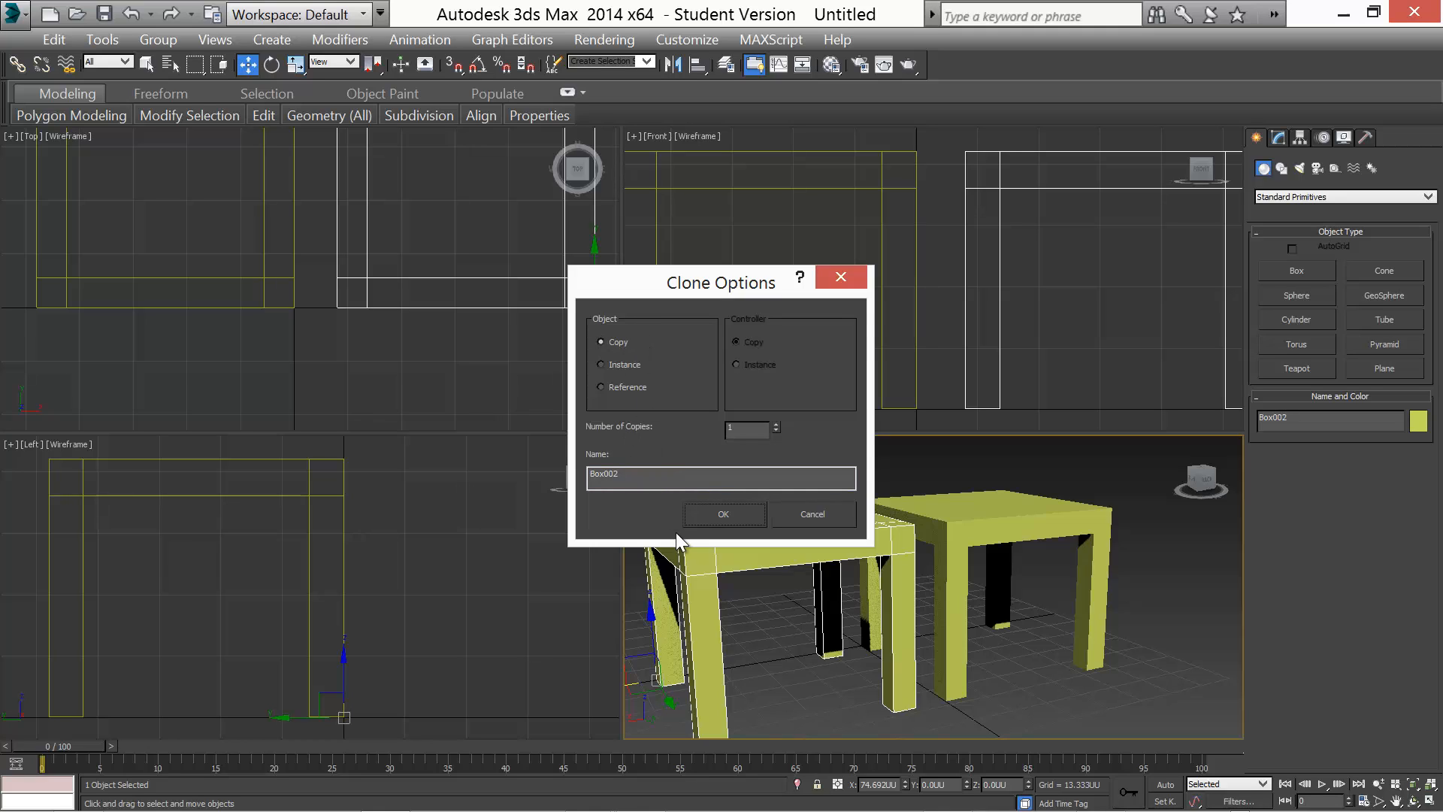
pyautogui.doubleClick(628, 475)
pyautogui.write('Chair')
pyautogui.press('Return')
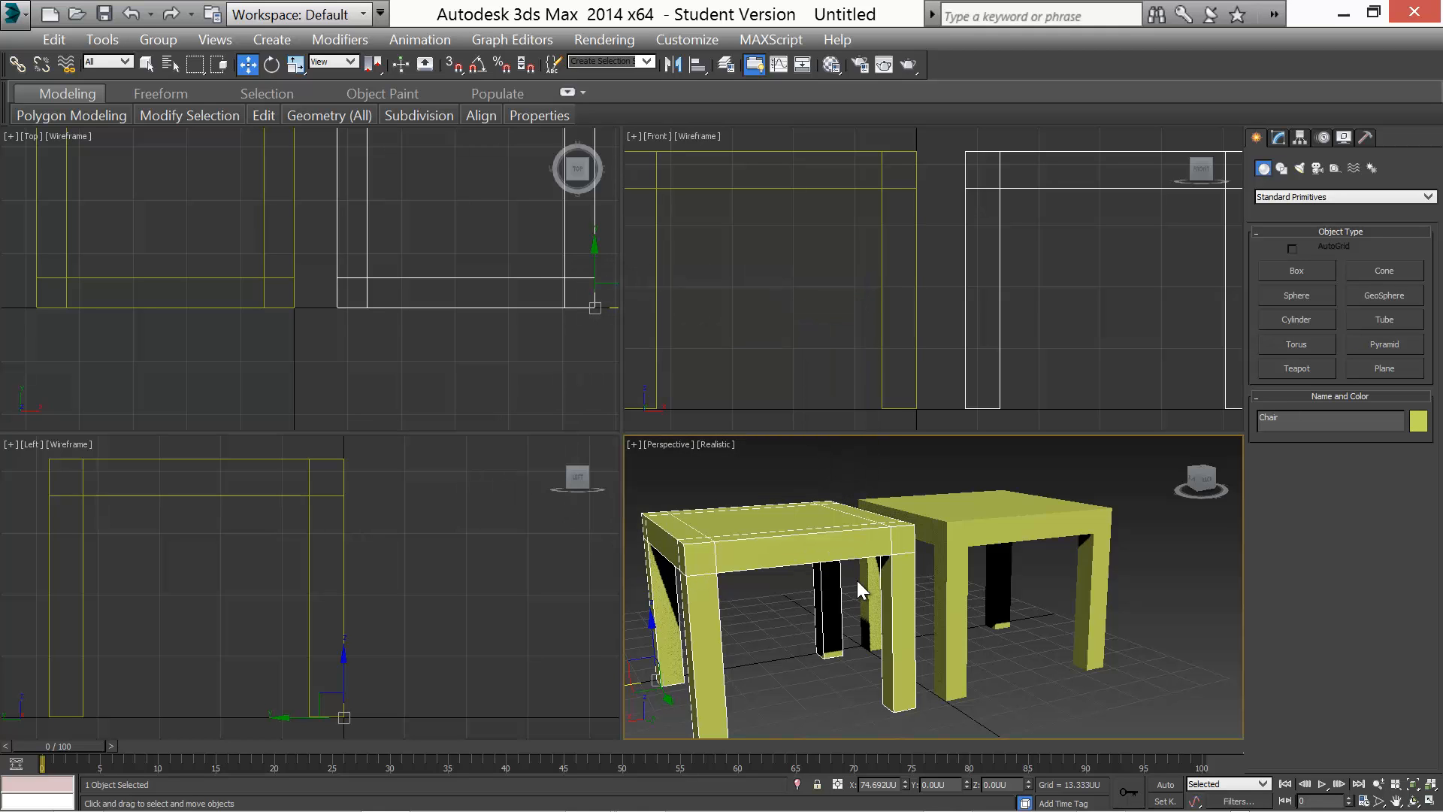
# Uniformly scale the chair down to 55%
pyautogui.moveTo(857, 582); pyautogui.dragTo(912, 604, button='middle')
pyautogui.scroll(-3, 841, 549)
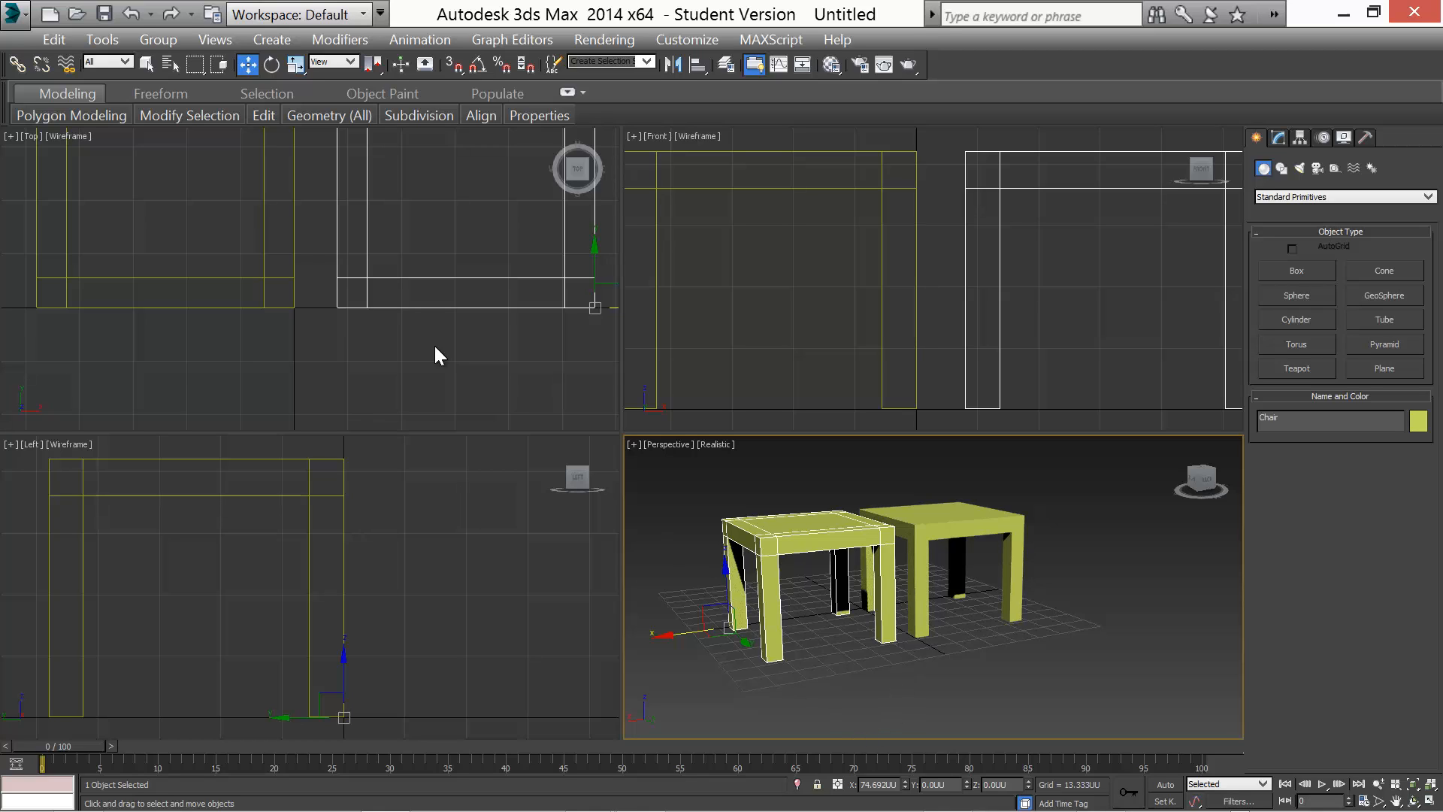
pyautogui.click(304, 71)
pyautogui.click(296, 87)
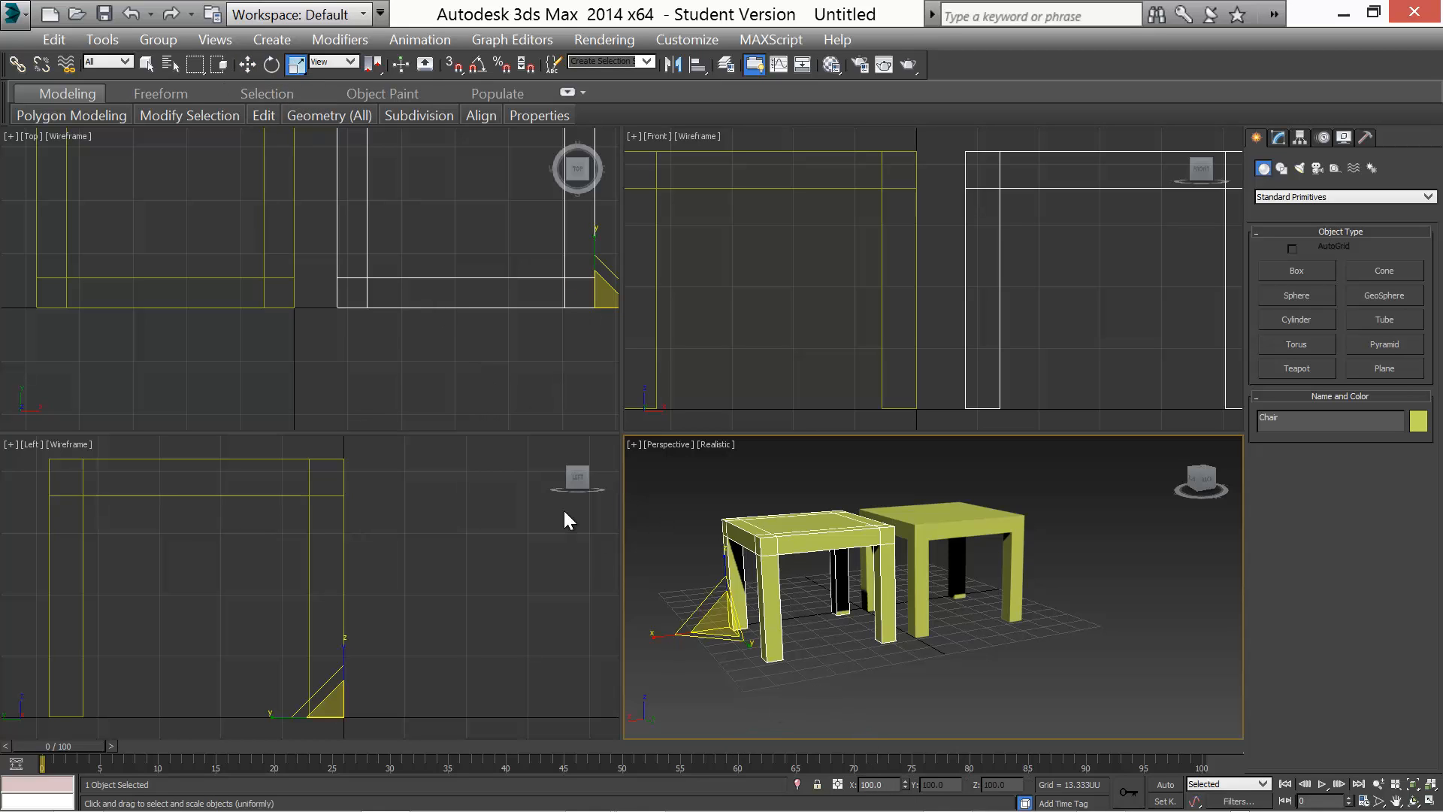
pyautogui.doubleClick(872, 784)
pyautogui.moveTo(899, 767)
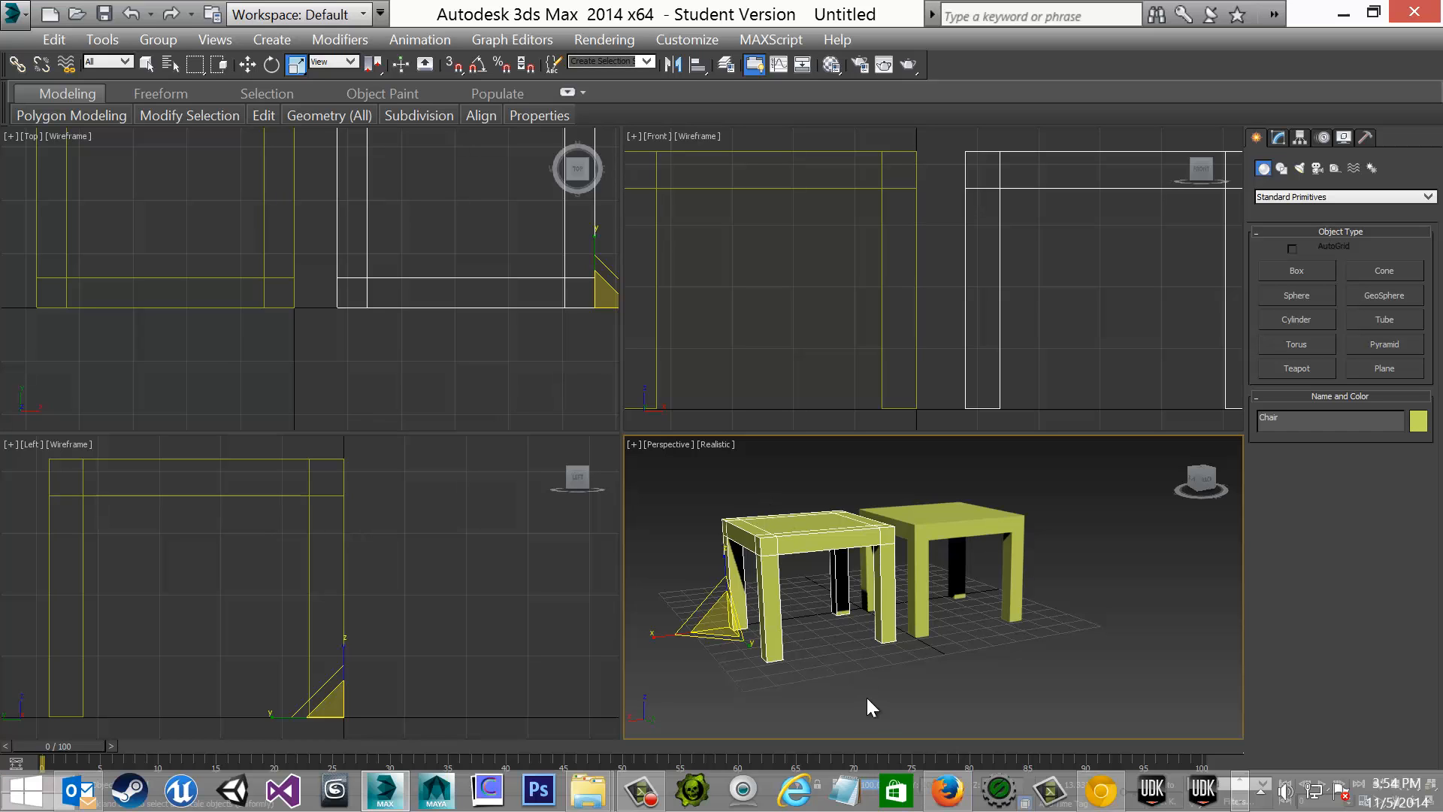
pyautogui.write('40')
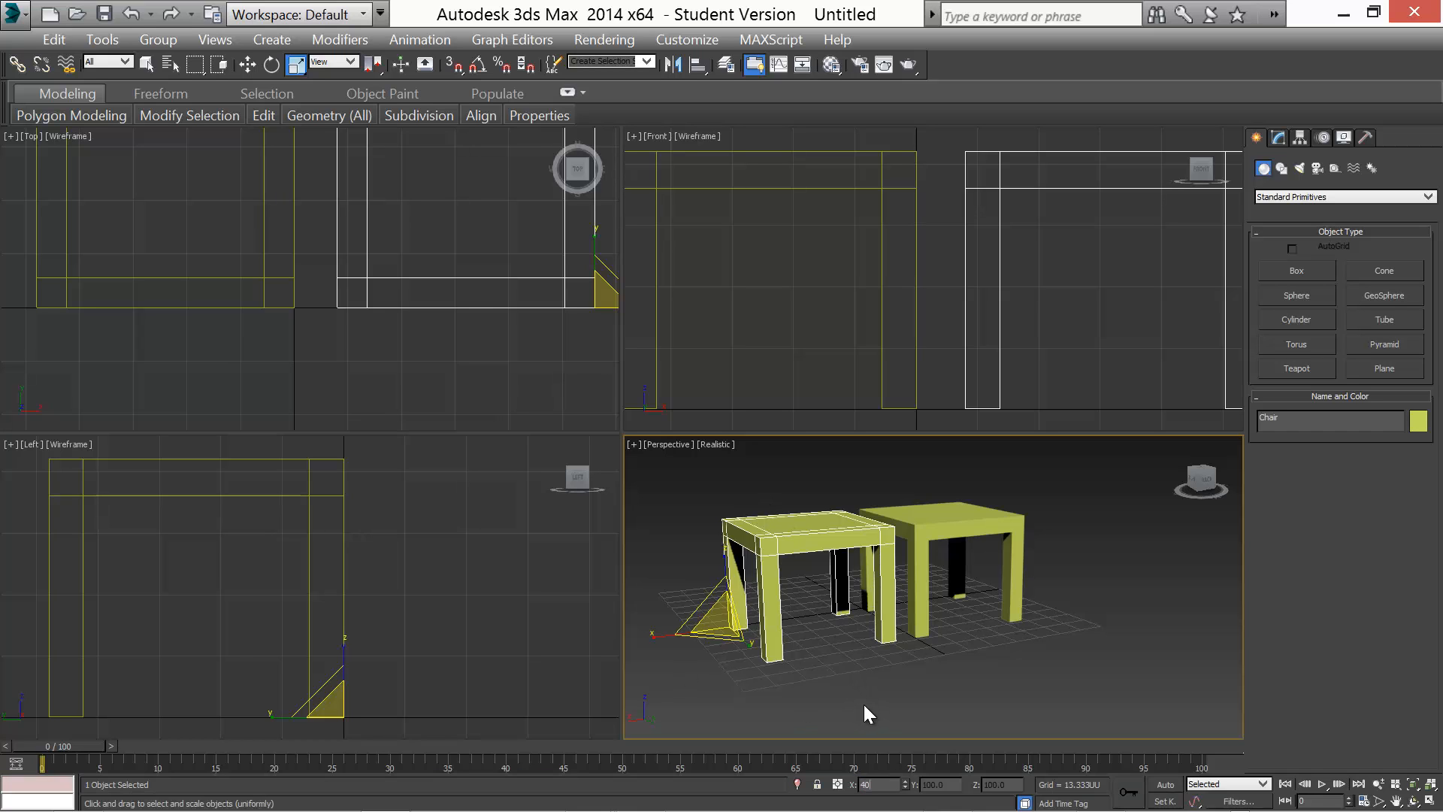
pyautogui.press('Return')
pyautogui.write('55')
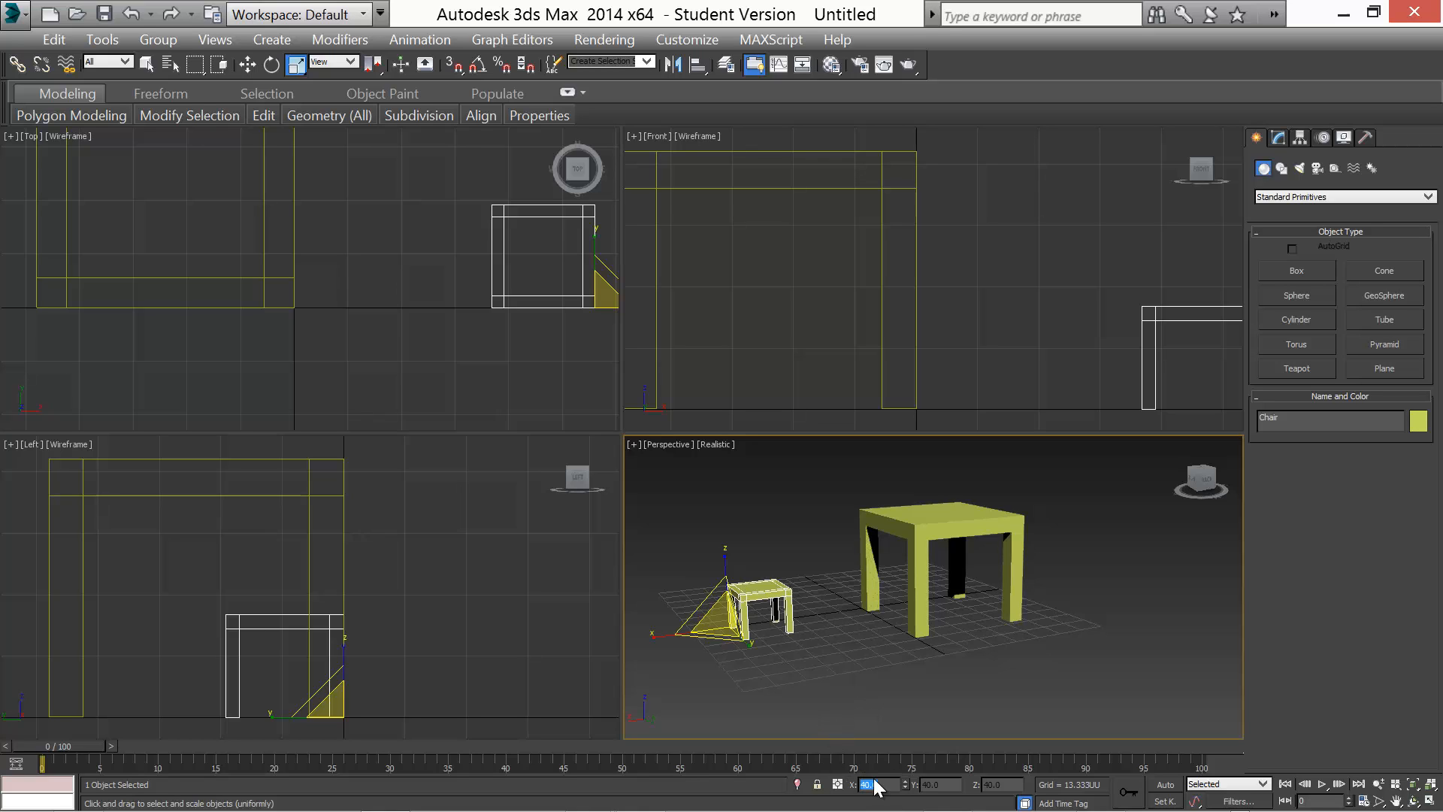
pyautogui.press('Return')
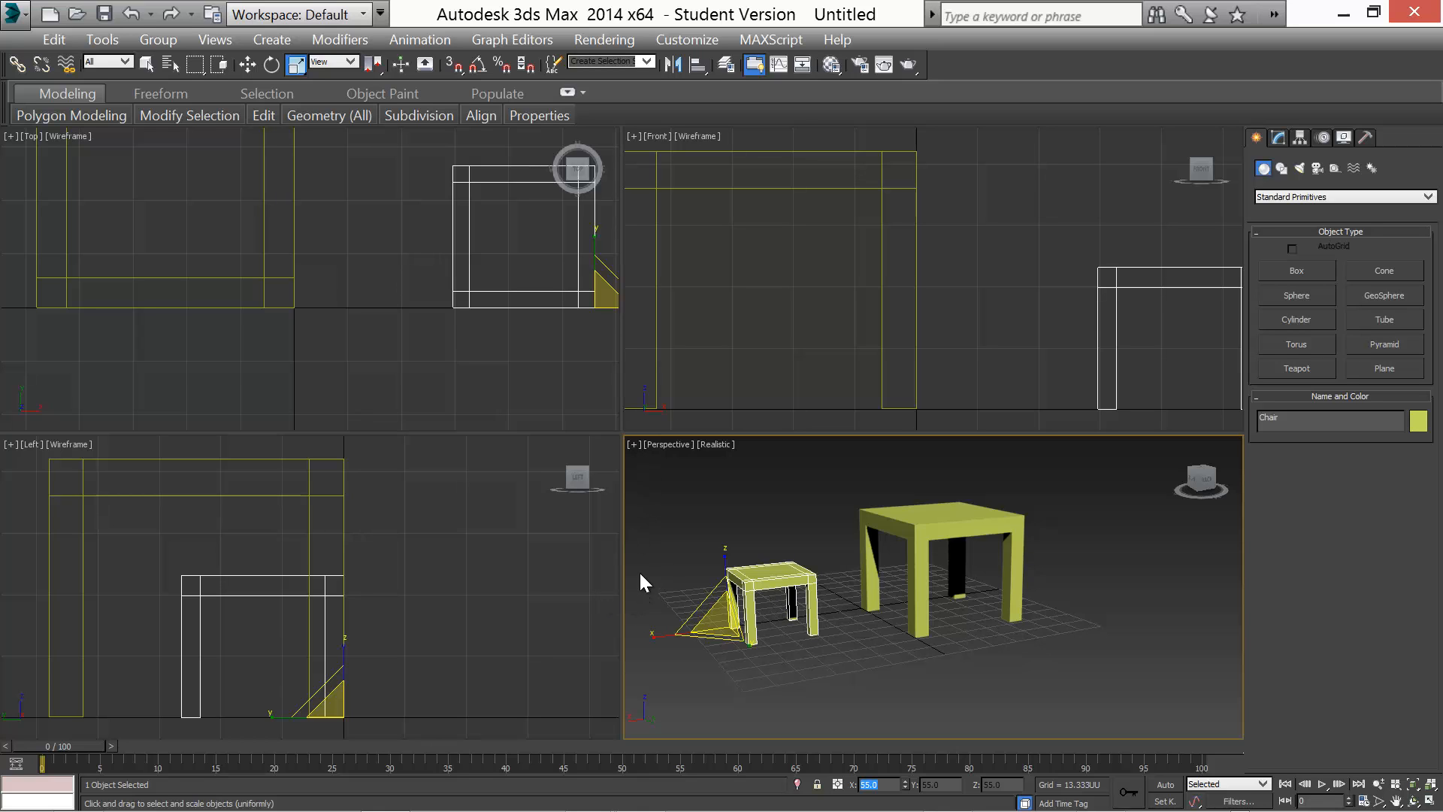
# Move the chair slightly along the Y axis beside the table
pyautogui.press('w')
pyautogui.moveTo(645, 577); pyautogui.dragTo(705, 570, button='middle')
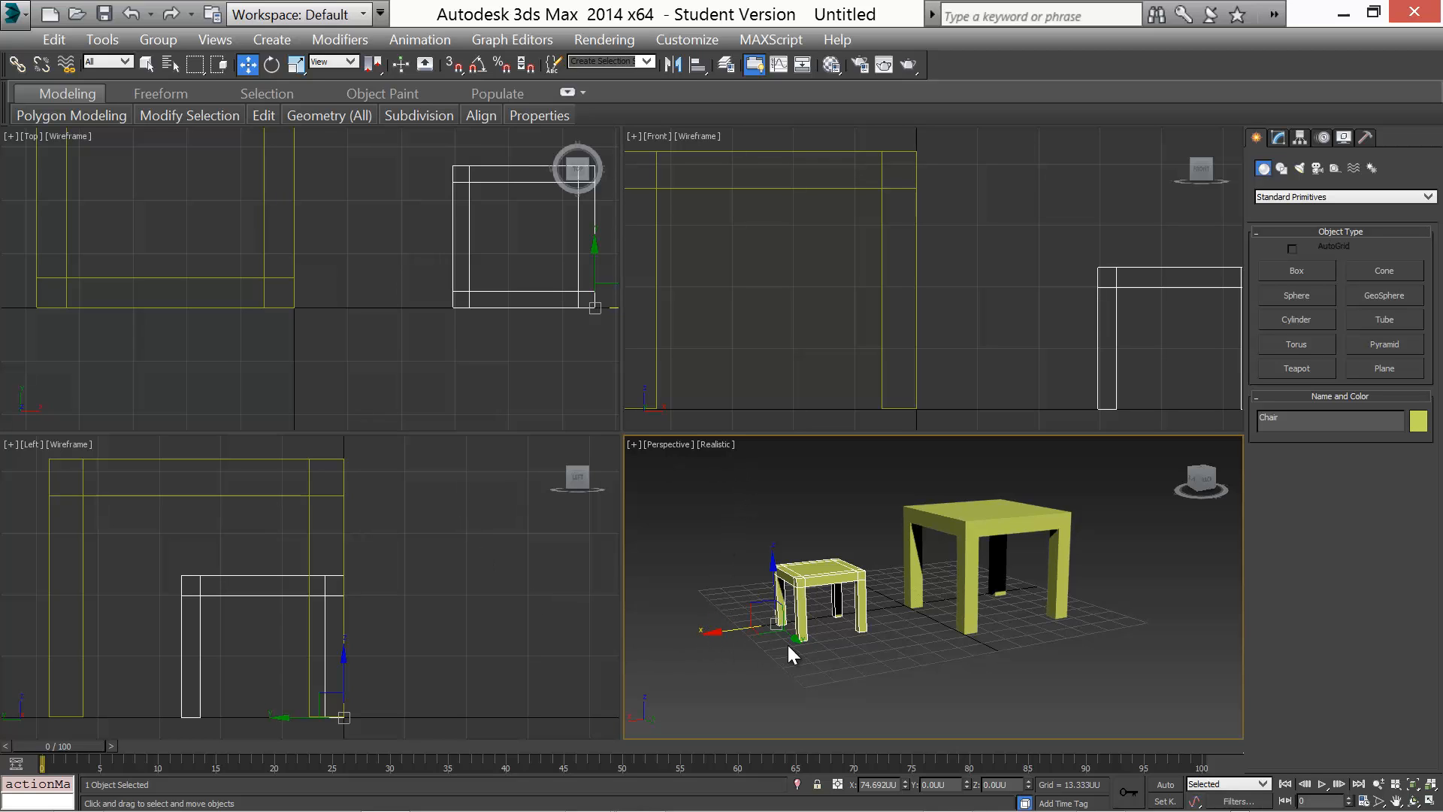
pyautogui.moveTo(794, 639); pyautogui.dragTo(801, 629)
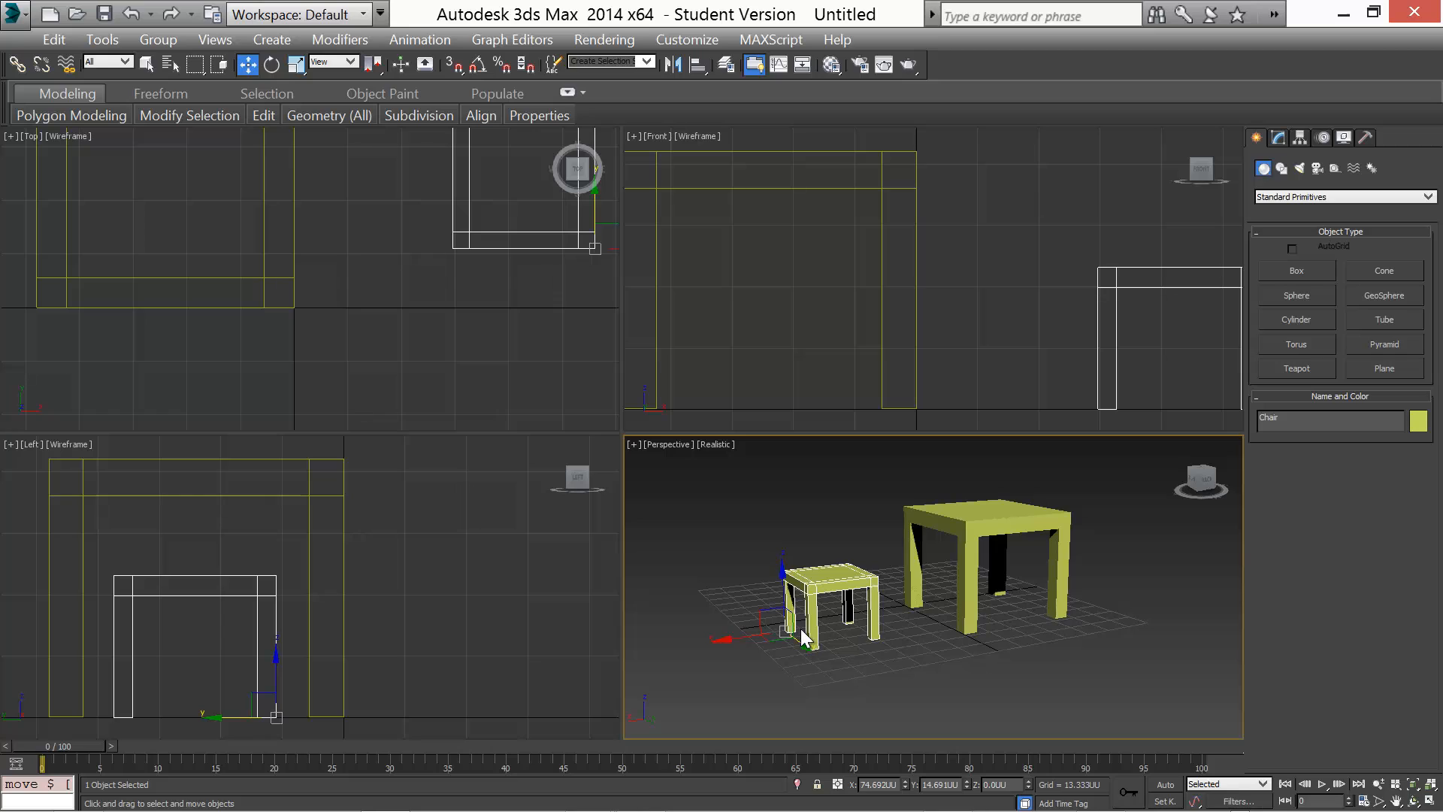
# Select the table and hide it from the viewports
pyautogui.click(969, 522)
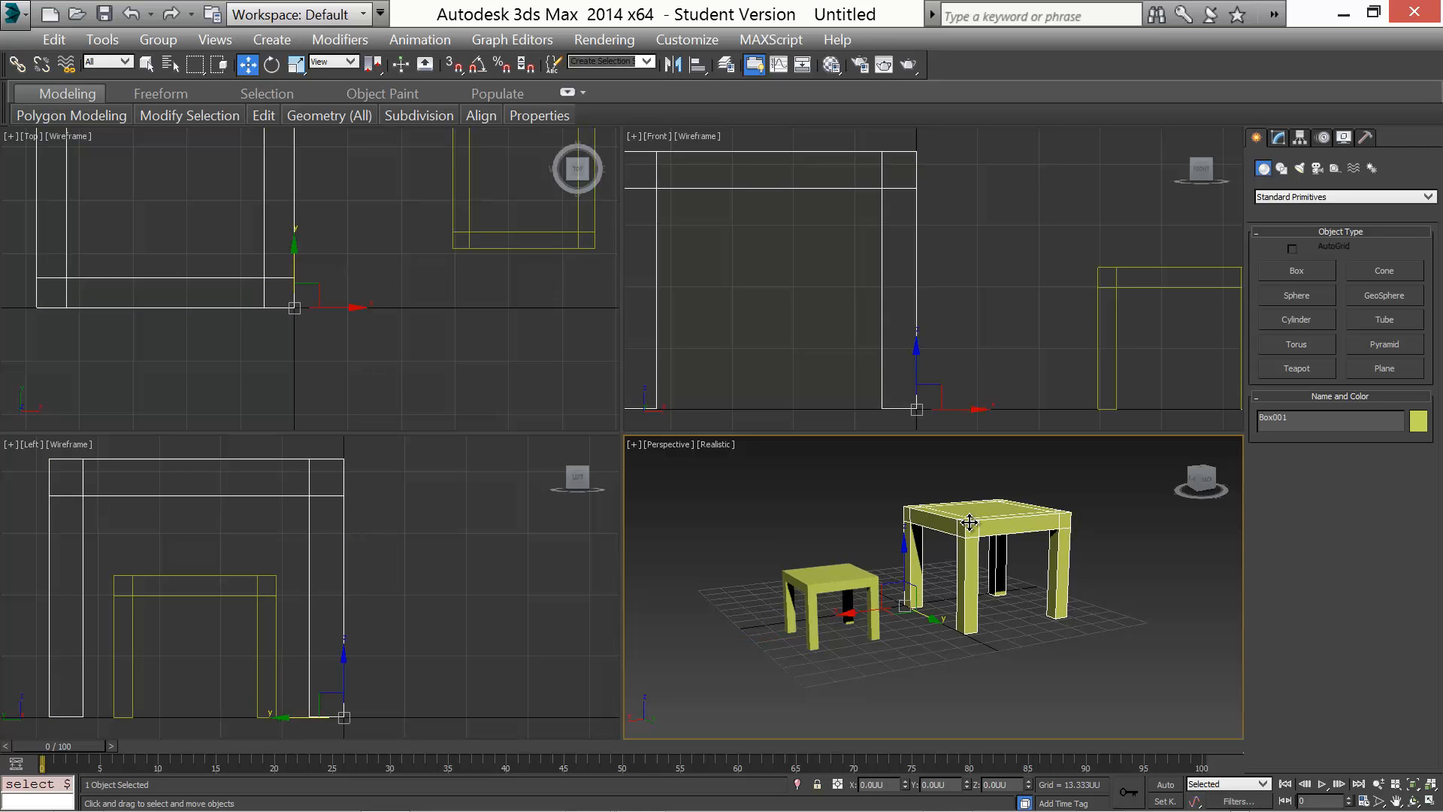
pyautogui.rightClick(969, 523)
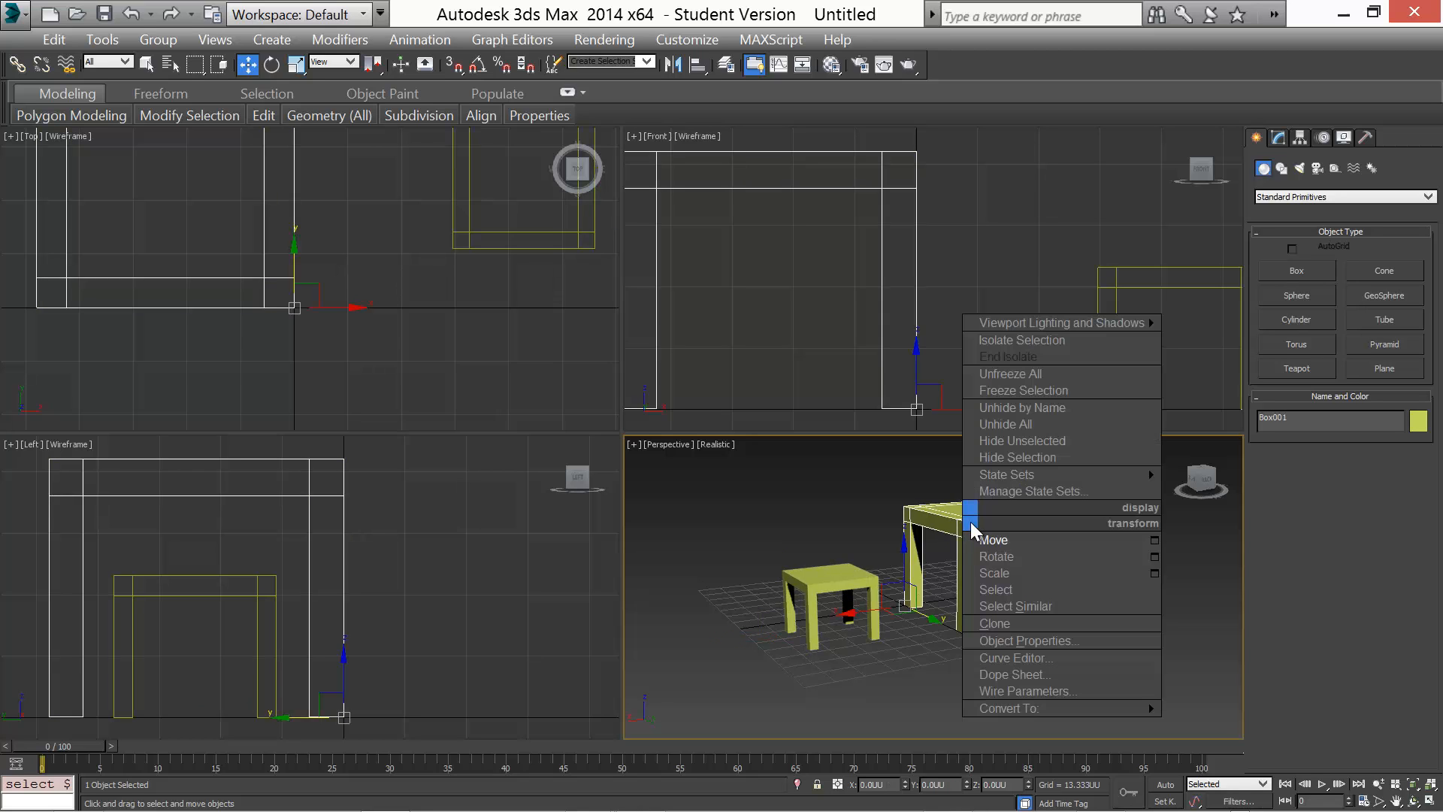
pyautogui.click(1027, 453)
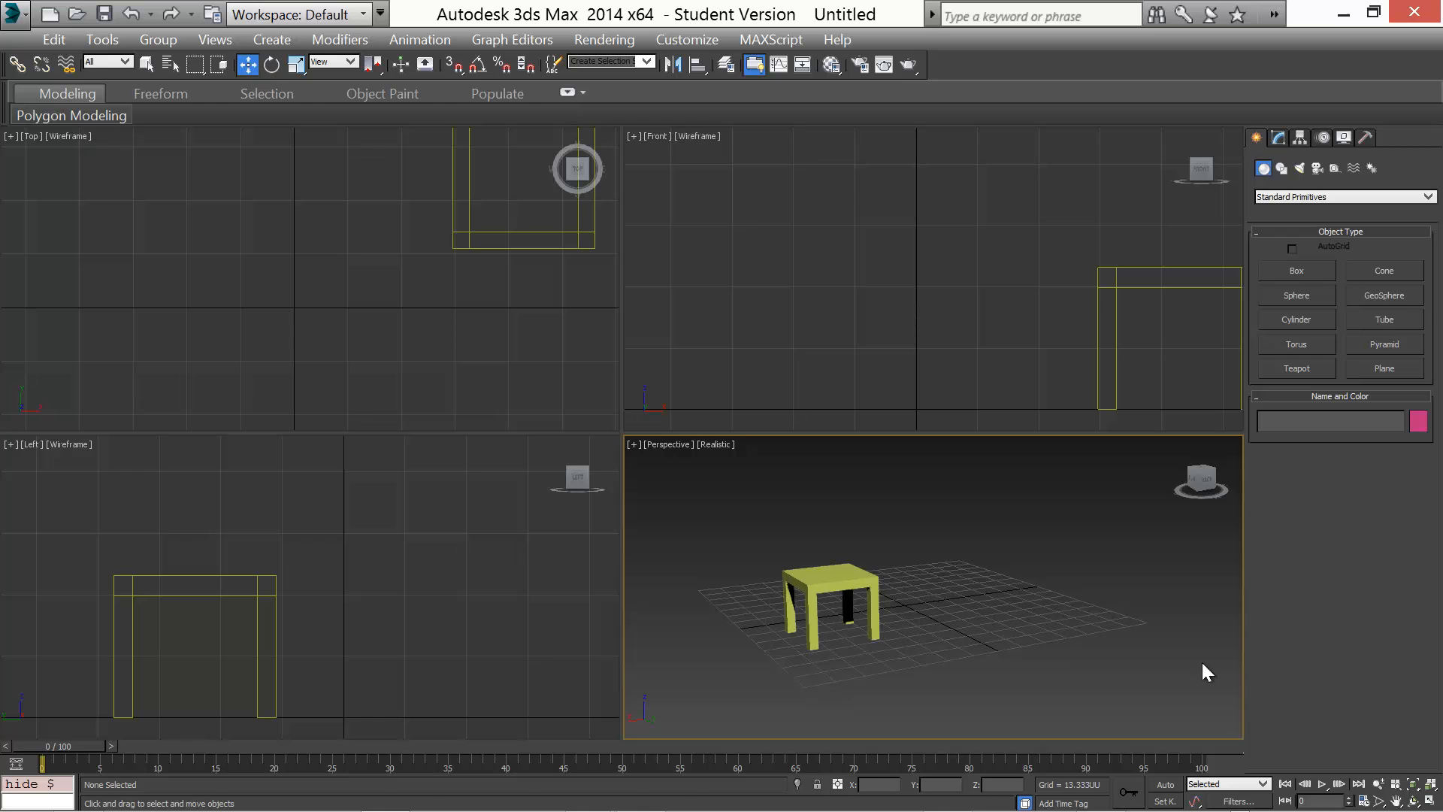
# Select the chair and, at Polygon level, select the top border polygon along one side of its seat
pyautogui.click(1430, 784)
pyautogui.moveTo(1062, 631); pyautogui.dragTo(1003, 642, button='middle')
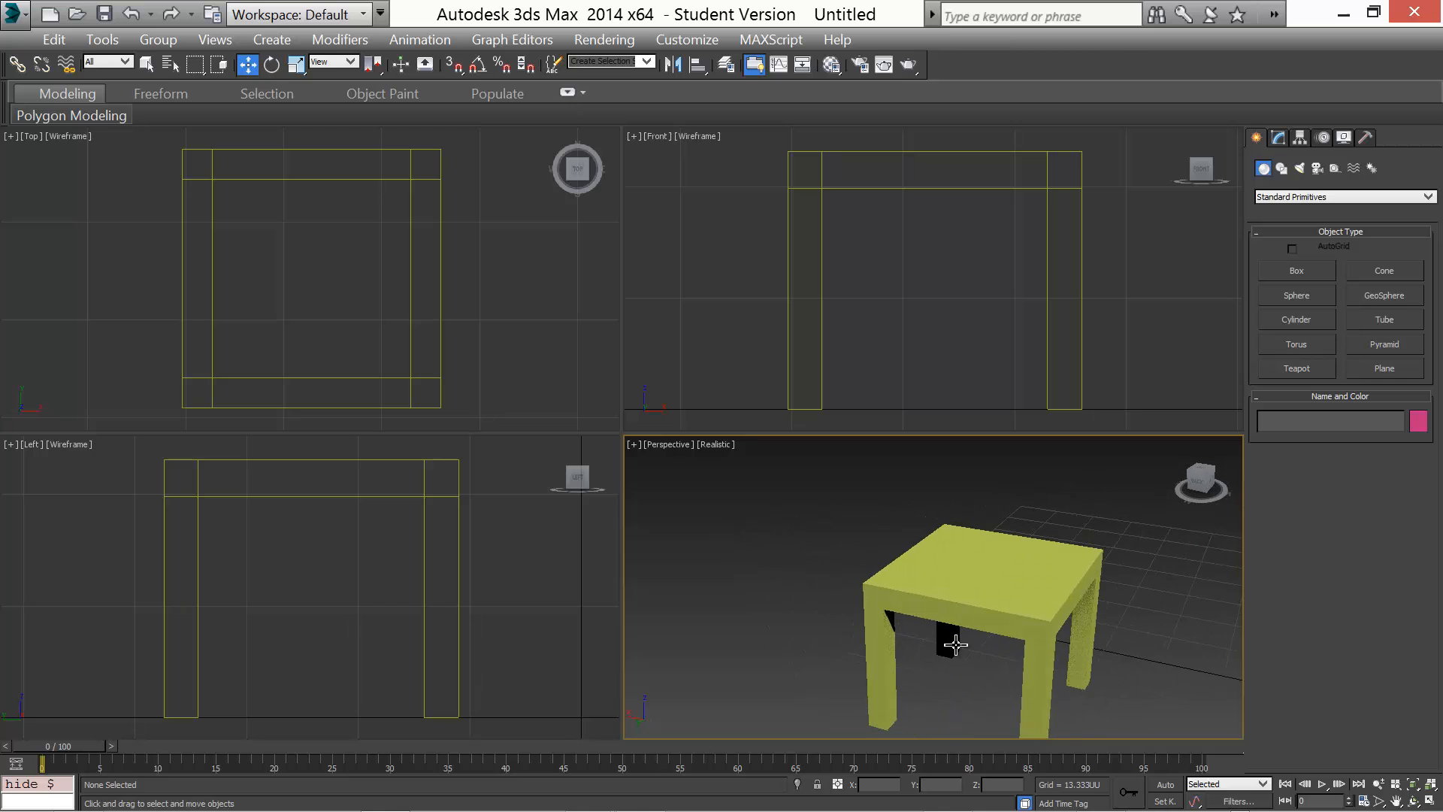
pyautogui.scroll(3, 956, 645)
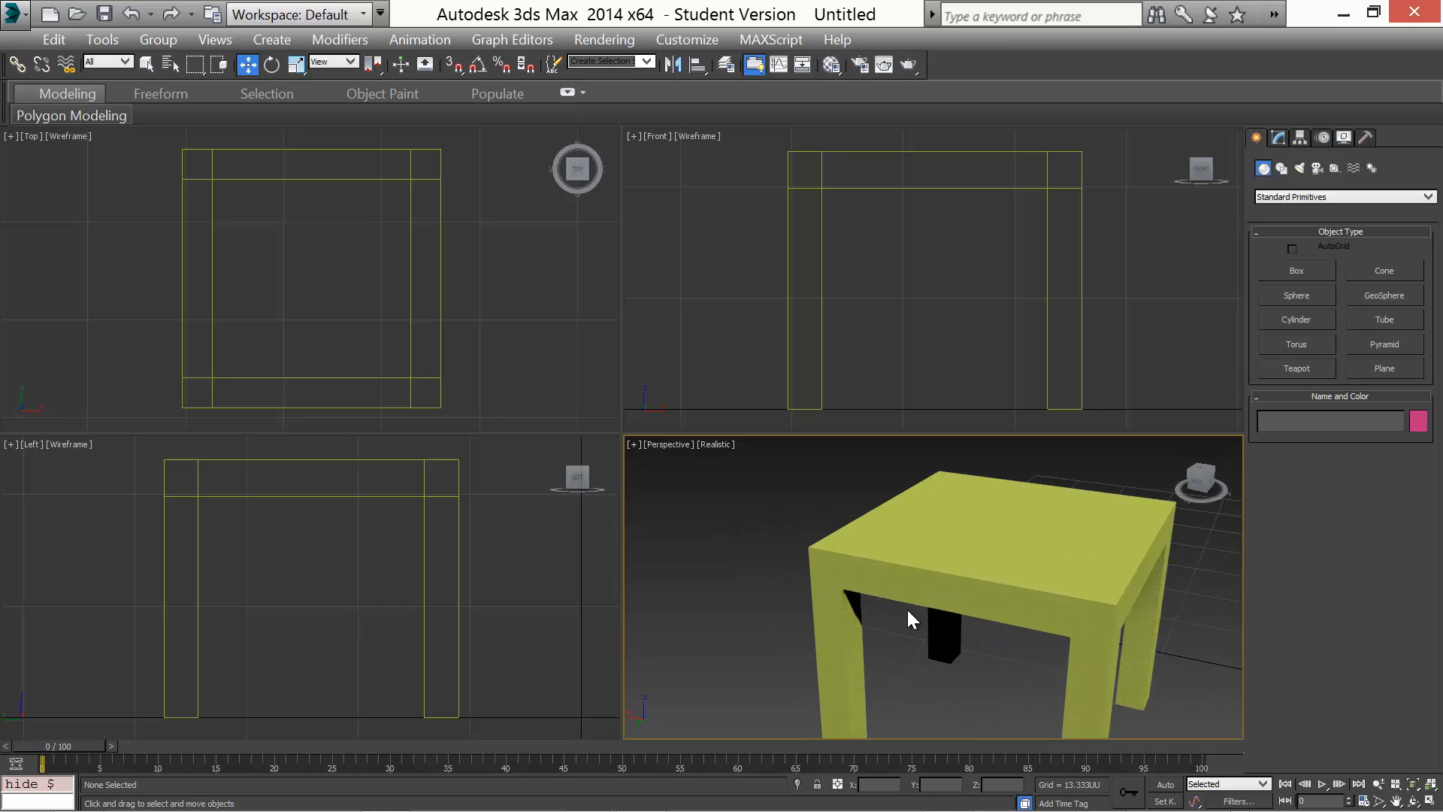
pyautogui.scroll(-3, 914, 593)
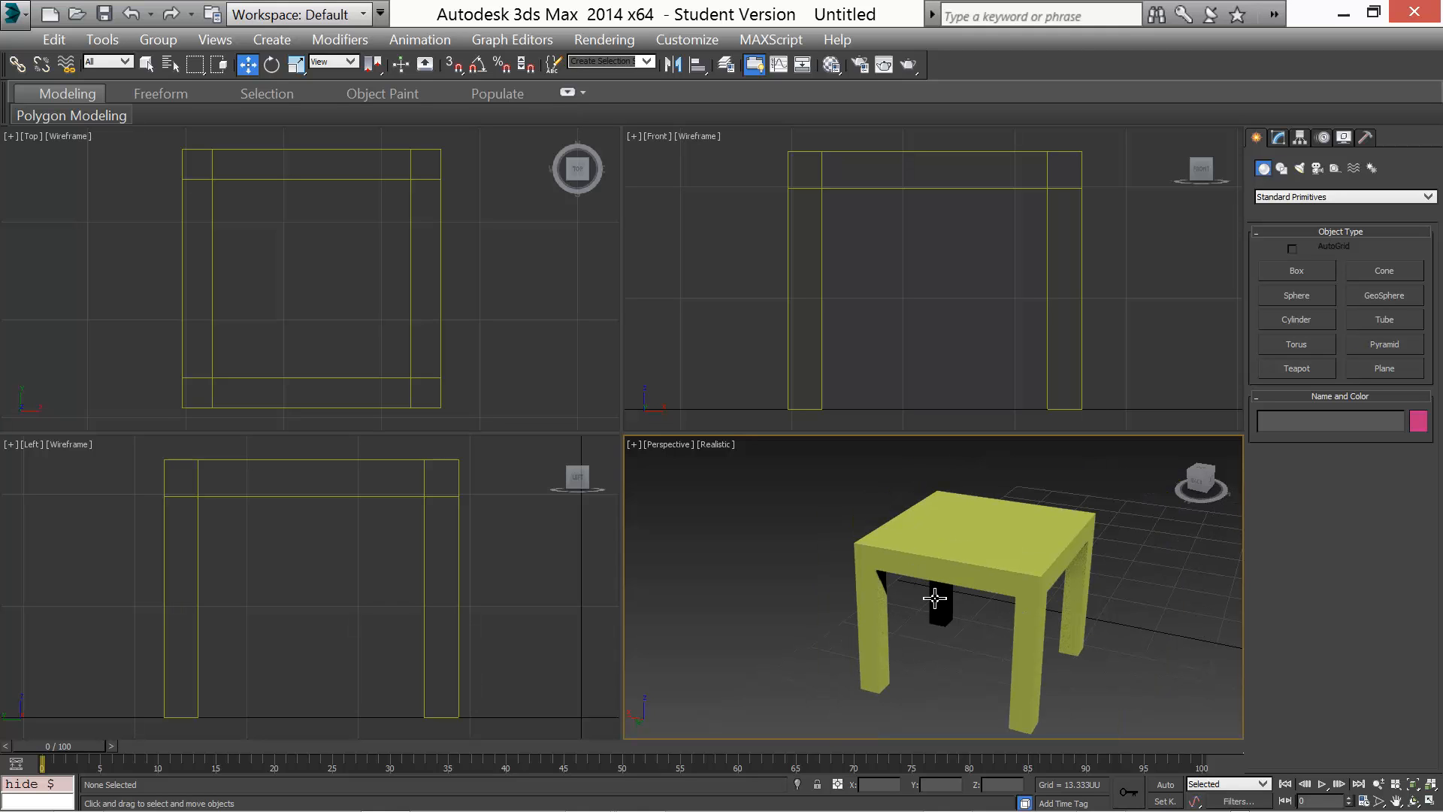
pyautogui.click(989, 558)
pyautogui.moveTo(818, 597)
pyautogui.mouseDown(button='middle')
pyautogui.moveTo(774, 614)
pyautogui.moveTo(797, 586)
pyautogui.mouseUp(button='middle')
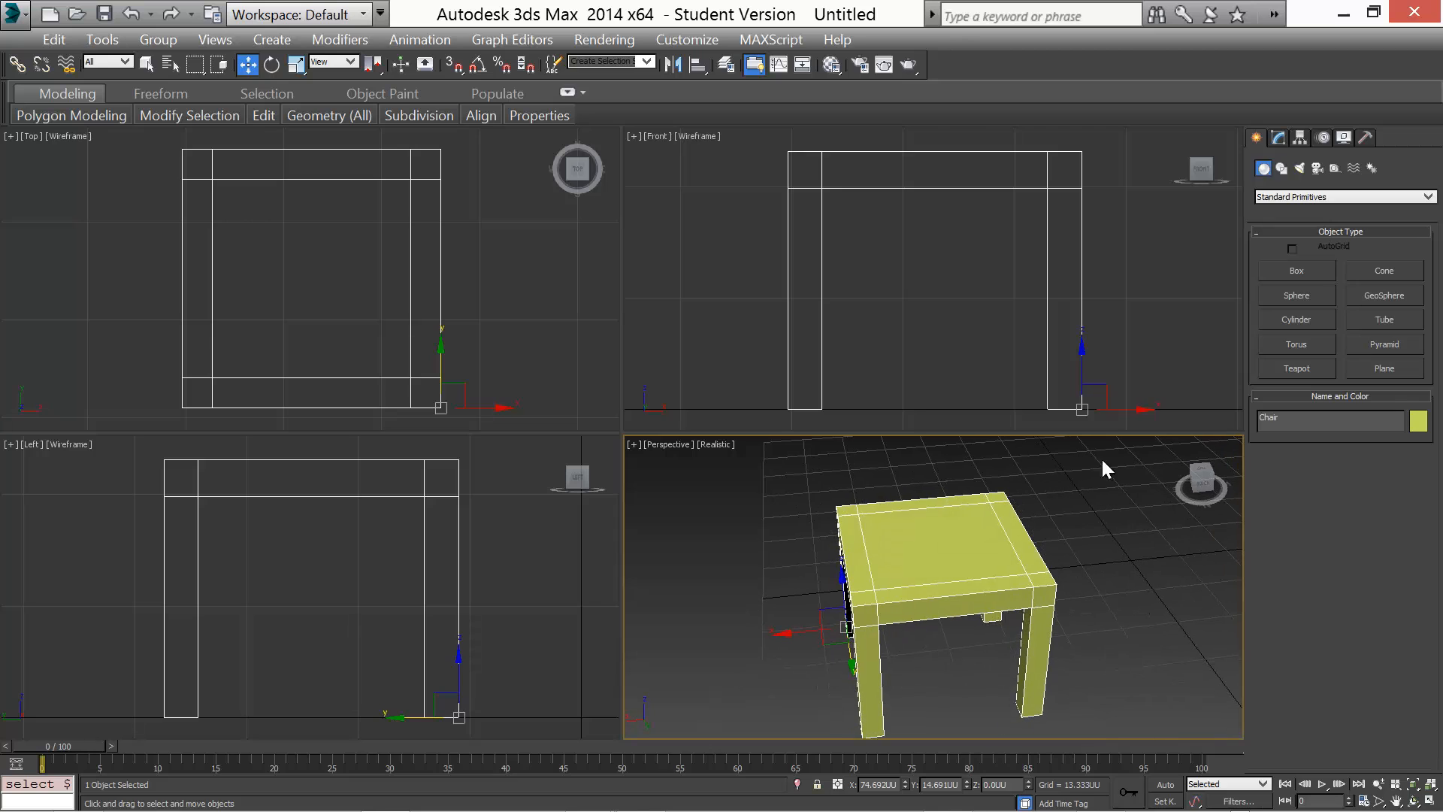
pyautogui.click(1280, 138)
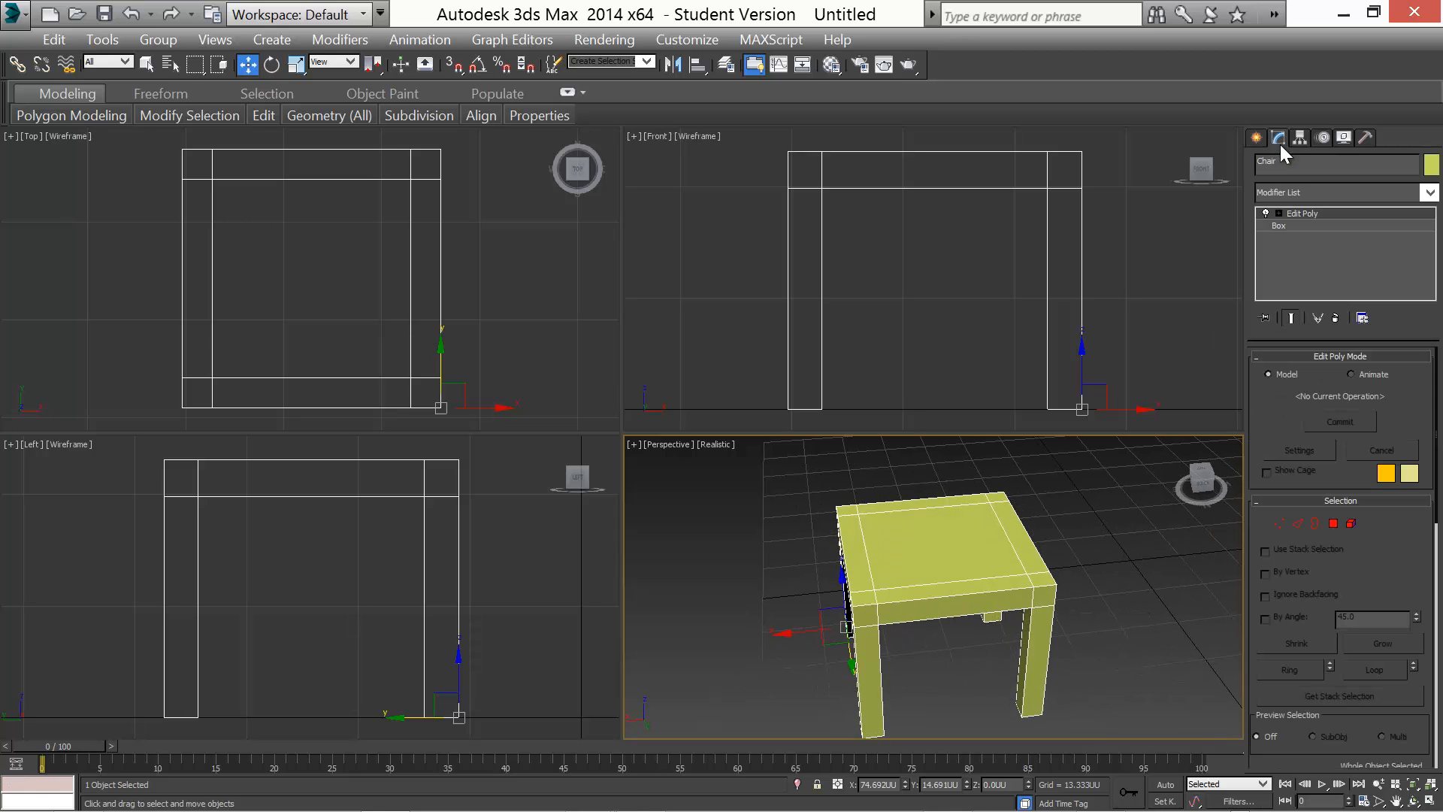
pyautogui.click(1333, 525)
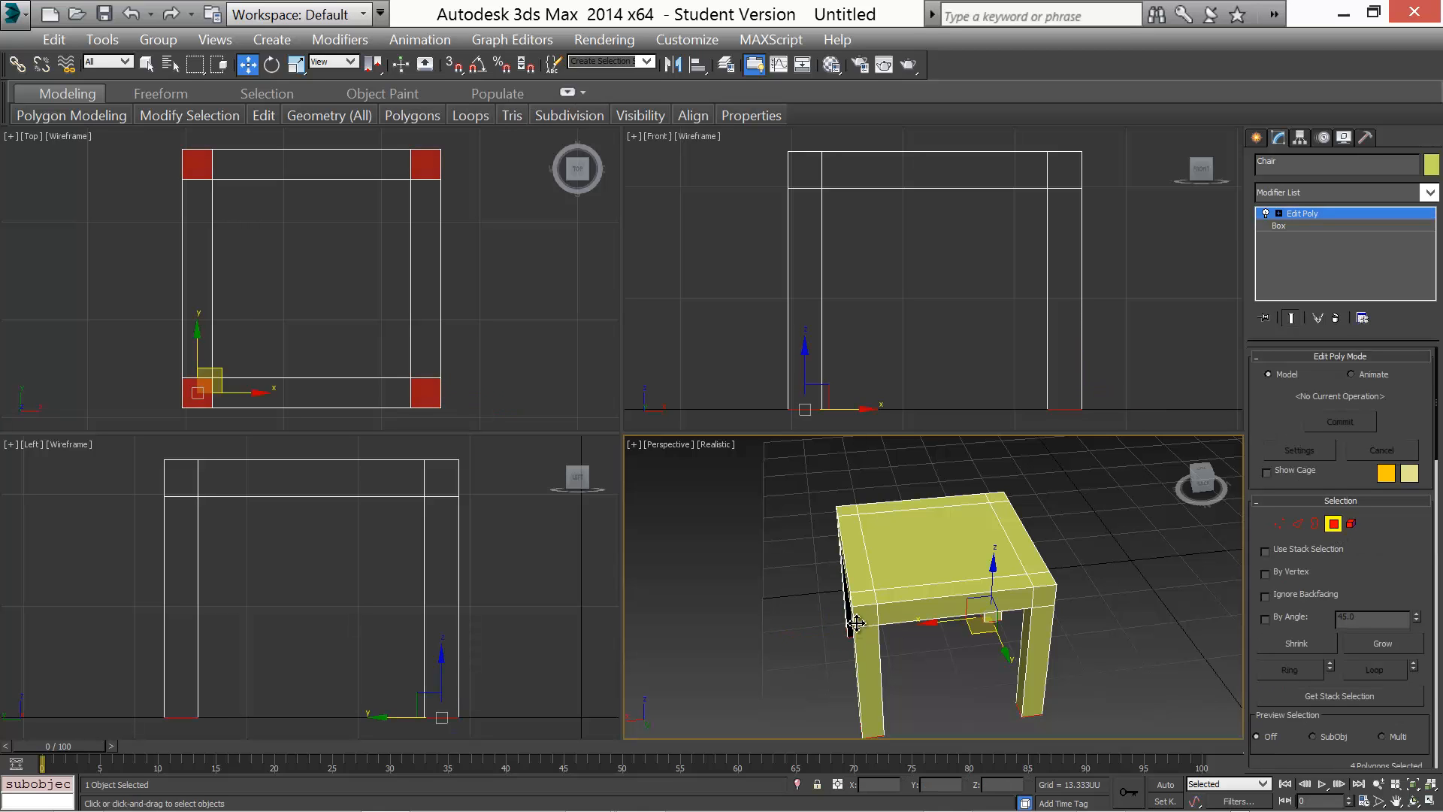
pyautogui.click(868, 597)
pyautogui.keyDown('ctrl'); pyautogui.click(845, 515); pyautogui.keyUp('ctrl')
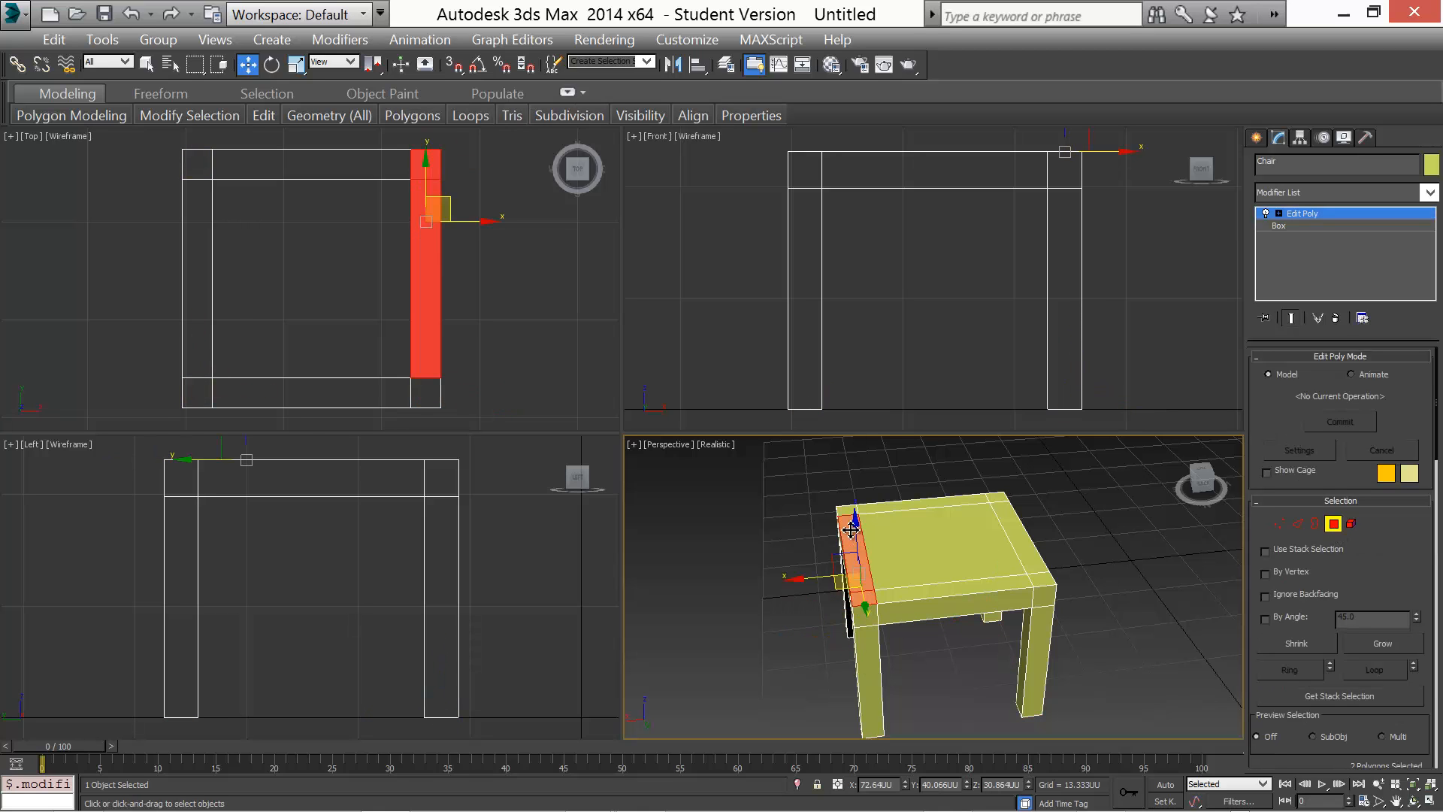
# Extrude the polygon along the chair seat's side edge upward 8 units to start the backrest
pyautogui.keyDown('alt'); pyautogui.moveTo(1083, 616); pyautogui.dragTo(1030, 588, button='middle'); pyautogui.keyUp('alt')
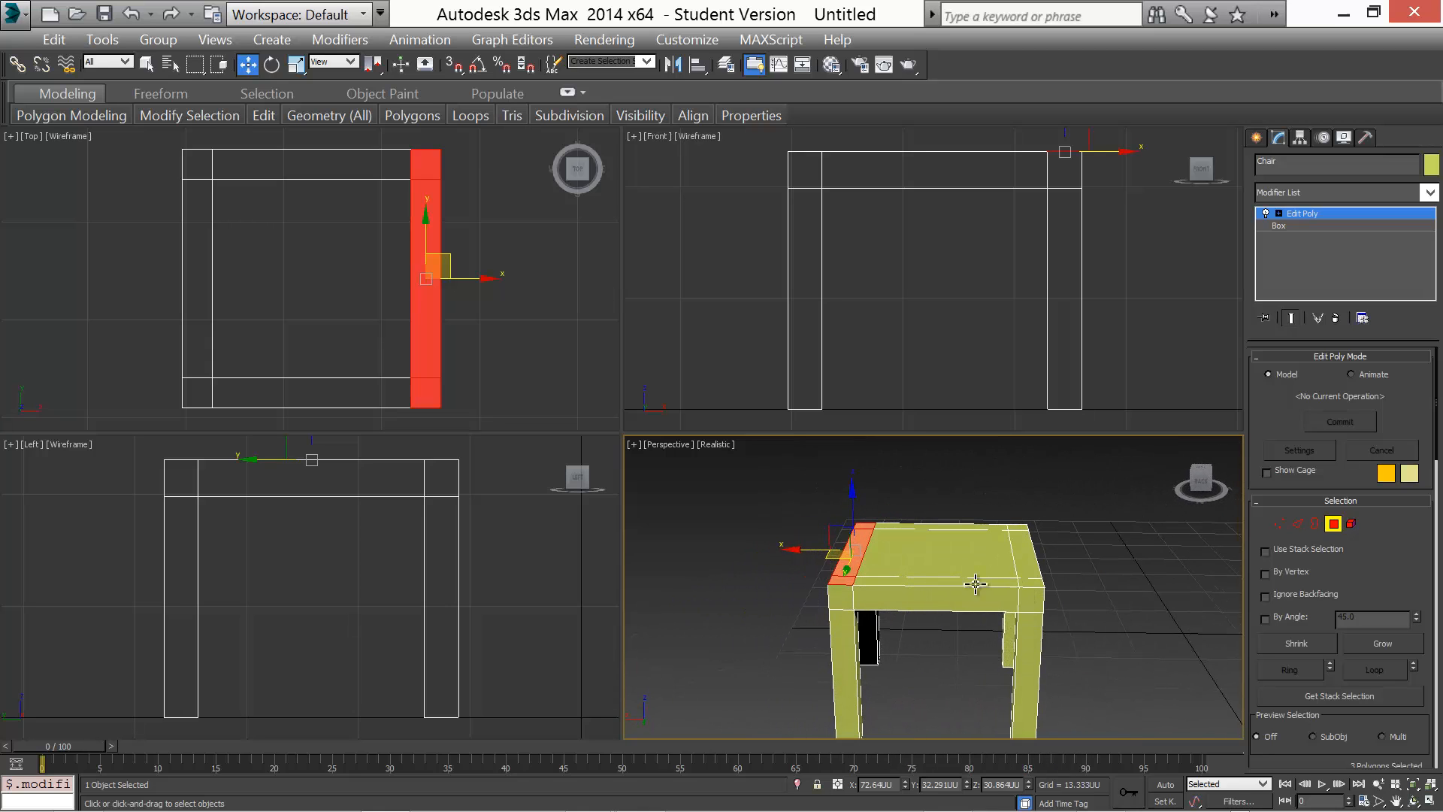
pyautogui.moveTo(902, 586); pyautogui.dragTo(947, 605, button='middle')
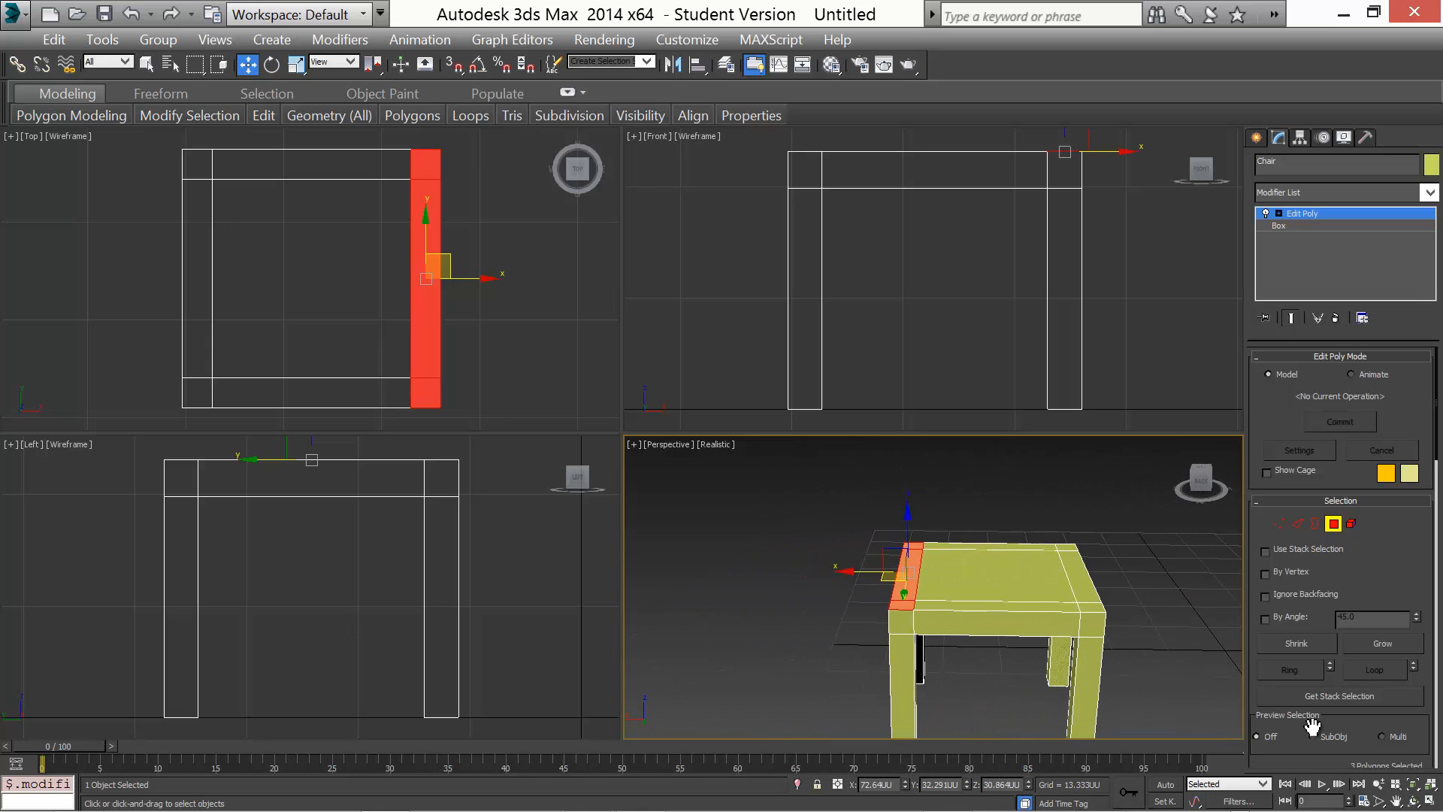
pyautogui.click(1432, 802)
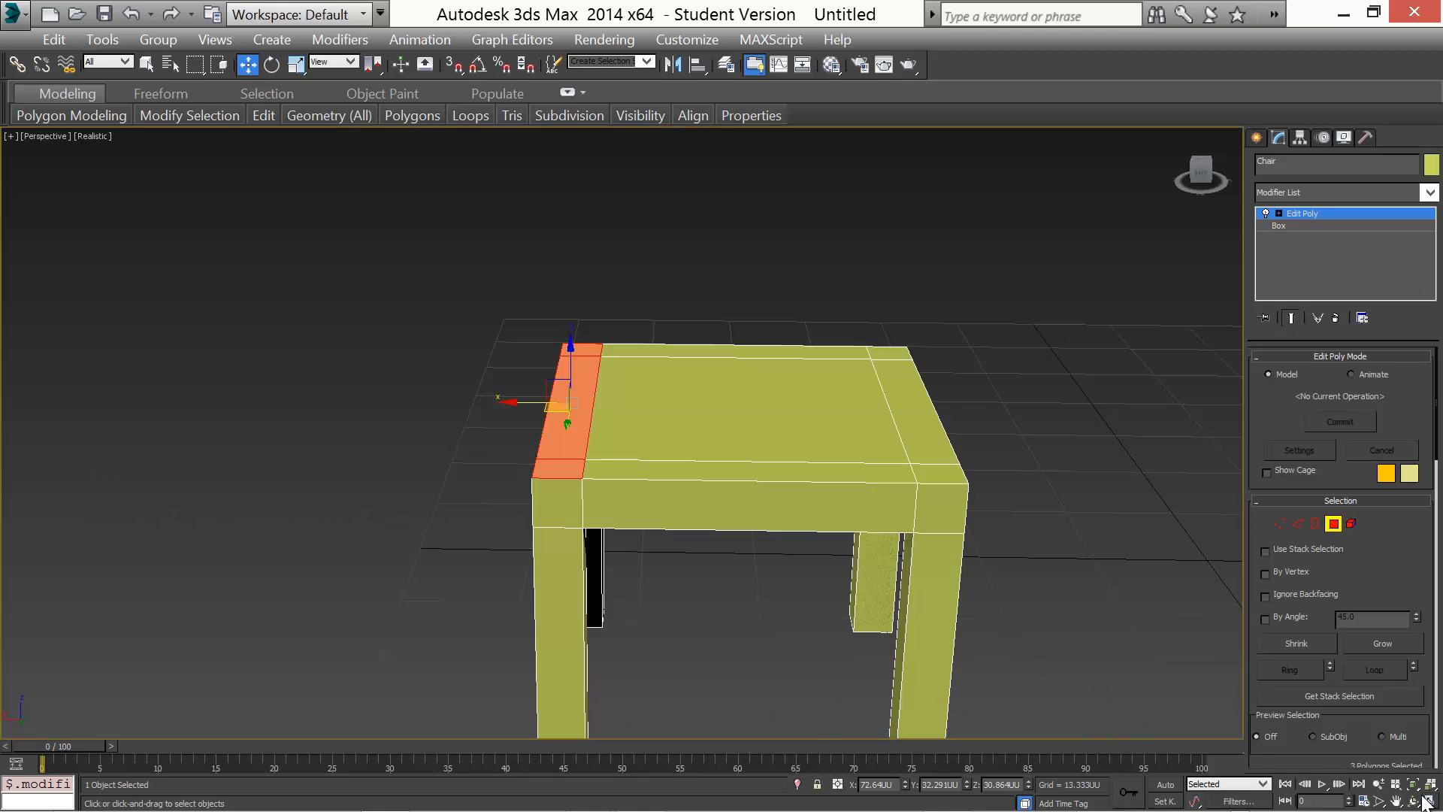
pyautogui.moveTo(837, 554); pyautogui.dragTo(715, 548, button='middle')
pyautogui.scroll(-3, 692, 554)
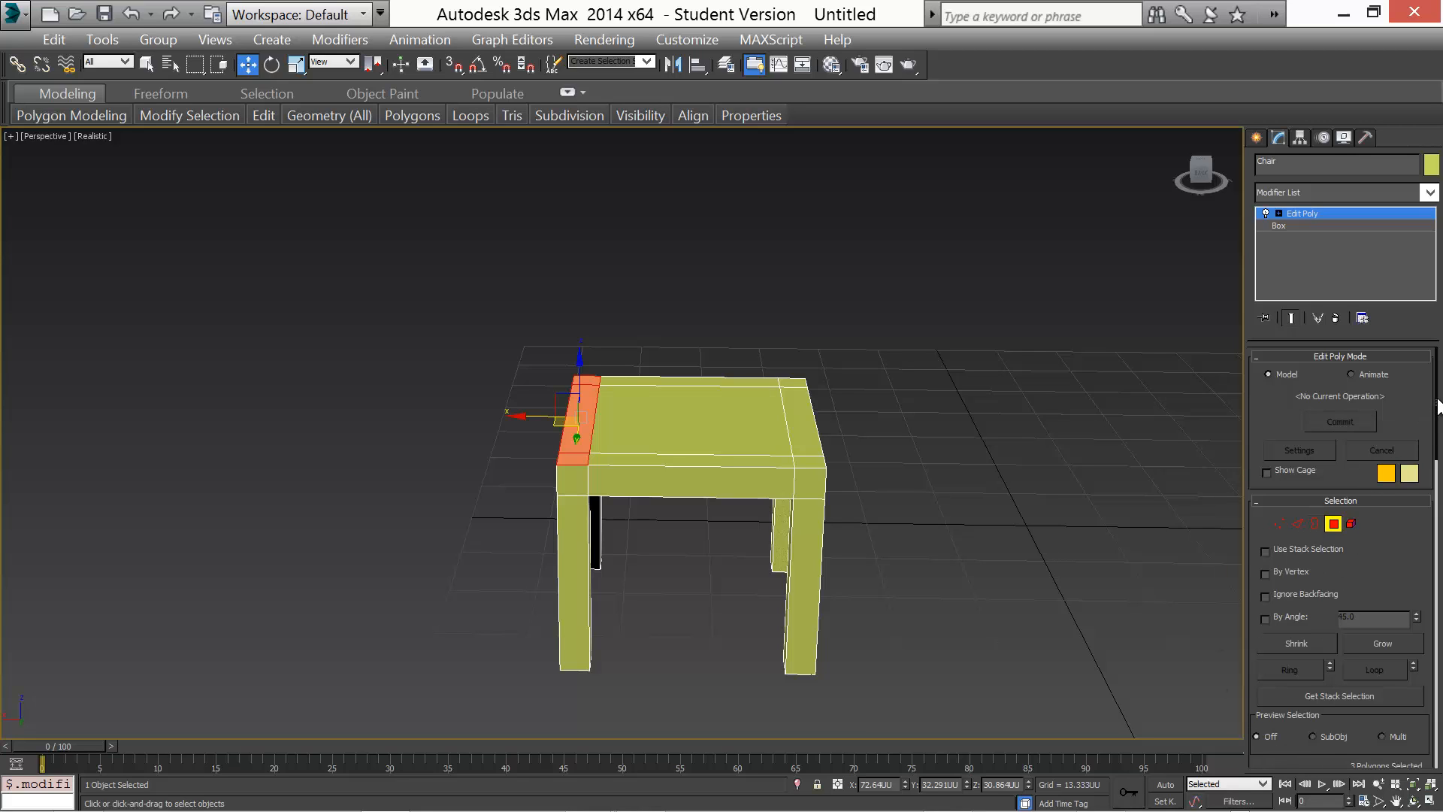
pyautogui.moveTo(1438, 408); pyautogui.dragTo(1439, 535)
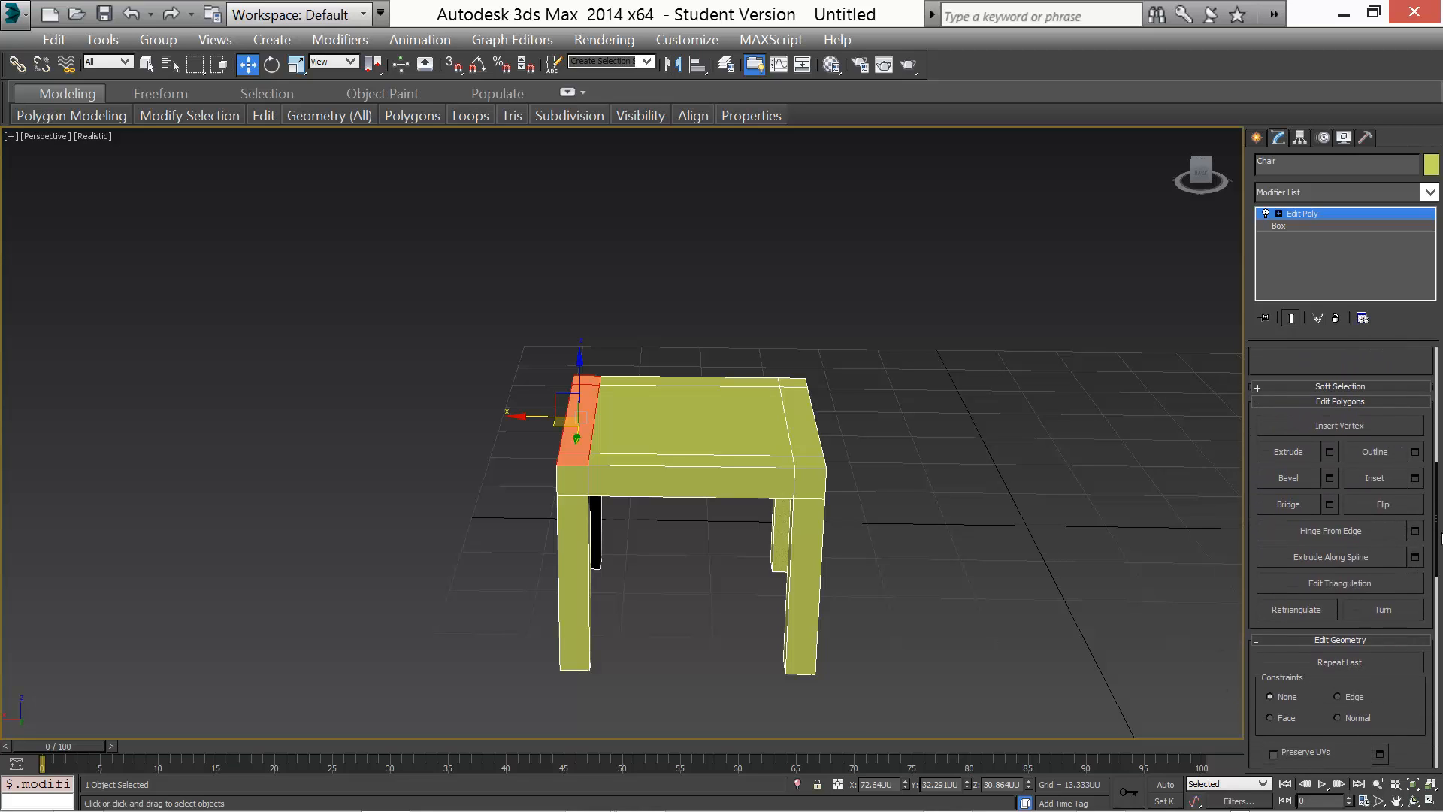
pyautogui.click(1329, 450)
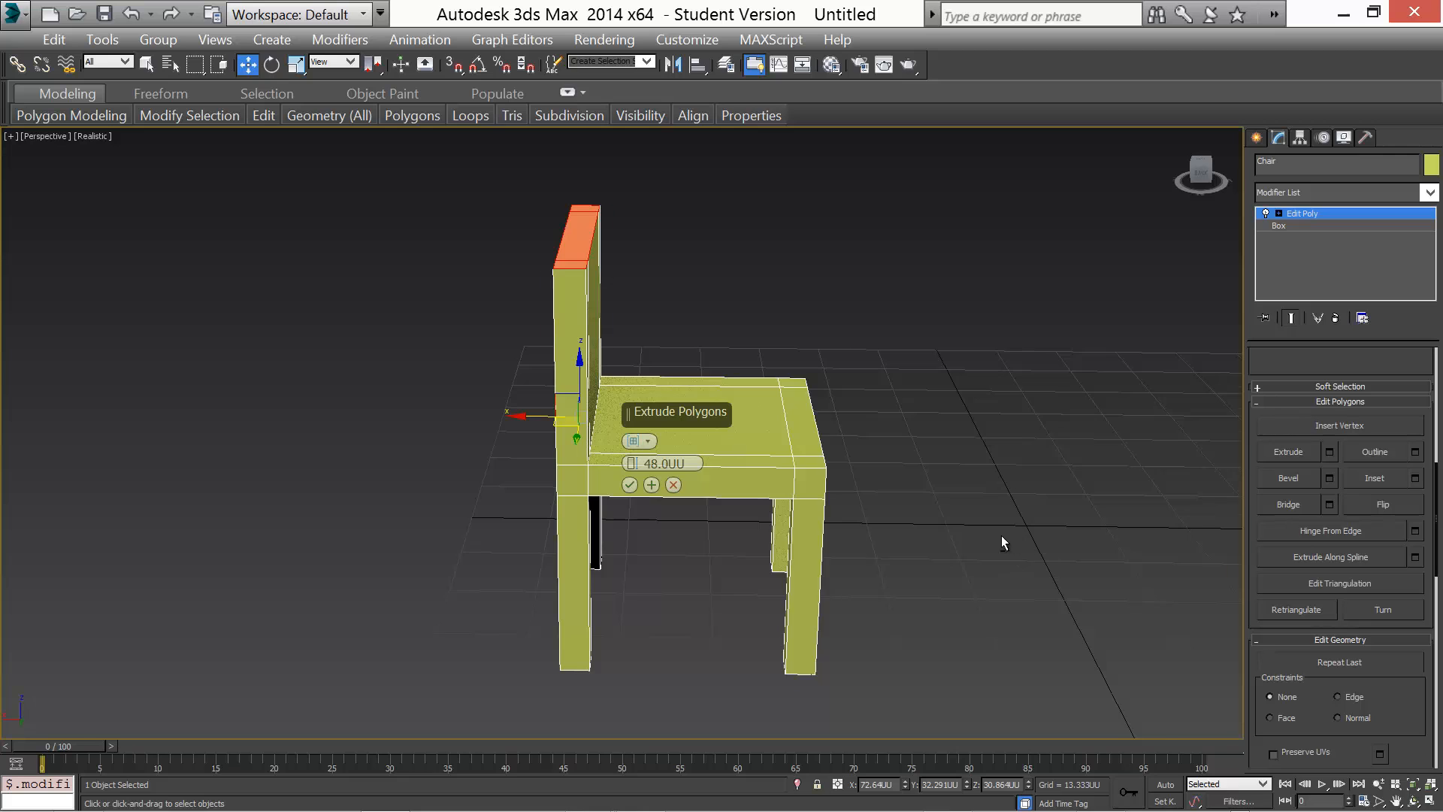
pyautogui.keyDown('alt'); pyautogui.moveTo(1001, 535); pyautogui.dragTo(1071, 512, button='middle'); pyautogui.keyUp('alt')
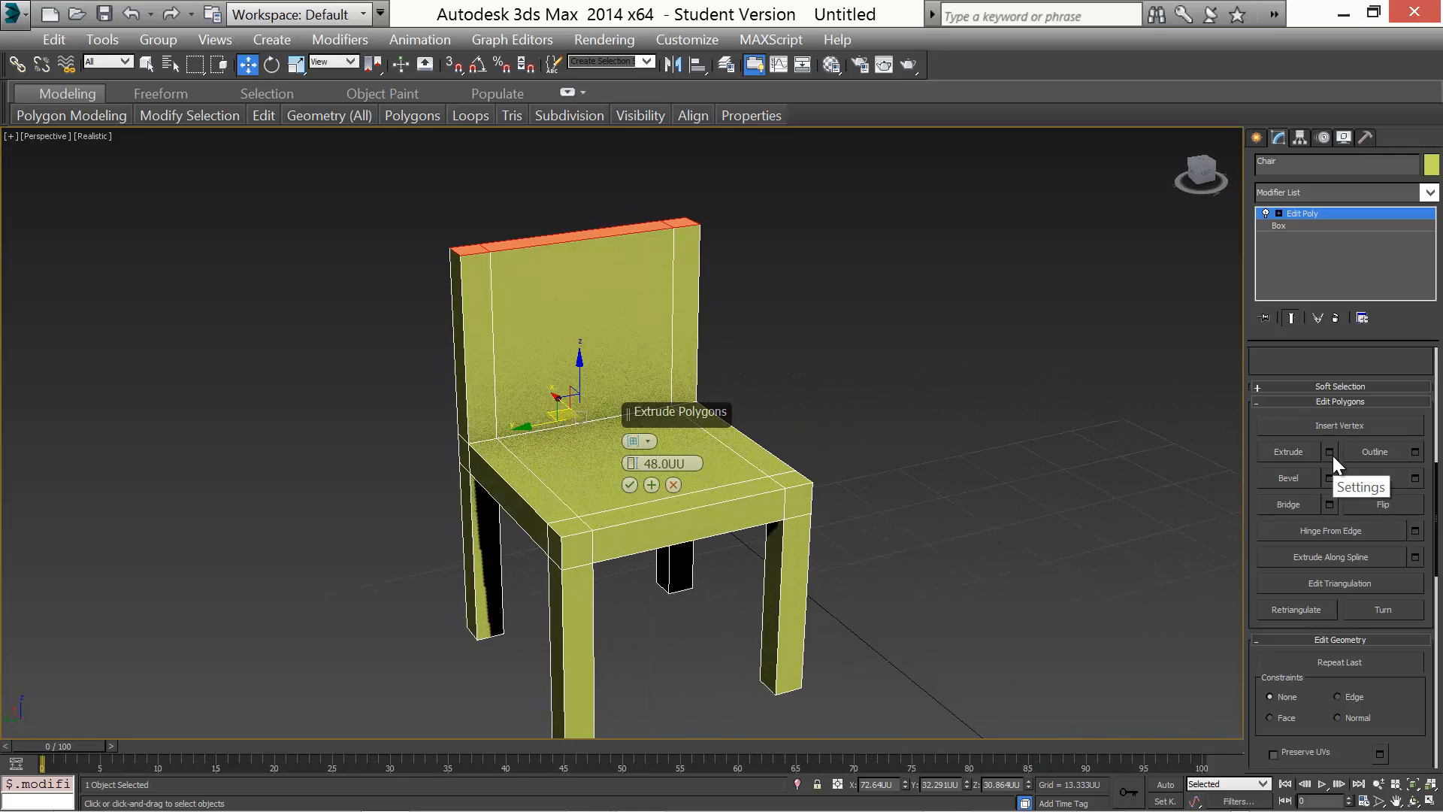
pyautogui.click(653, 463)
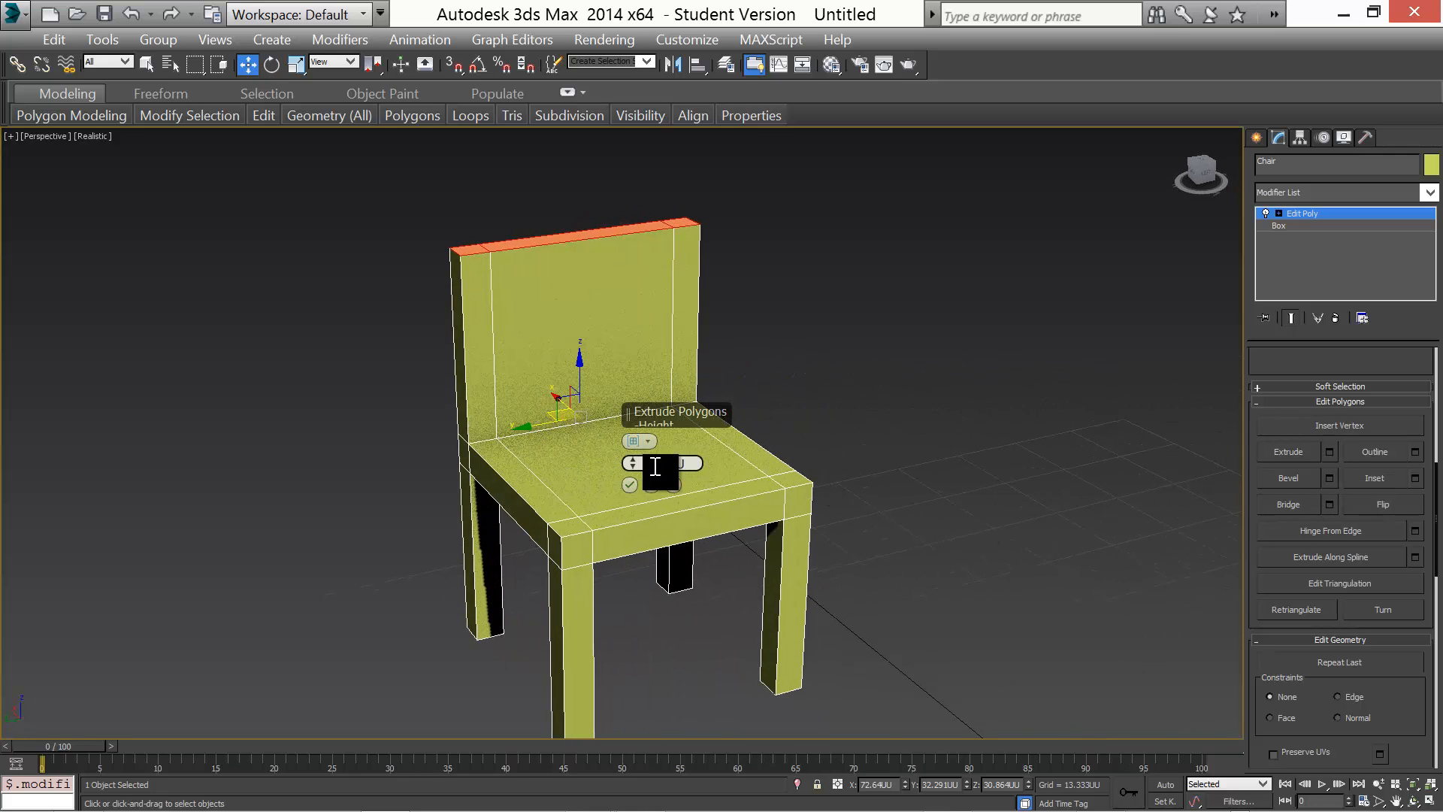
pyautogui.press('BackSpace')
pyautogui.press('Return')
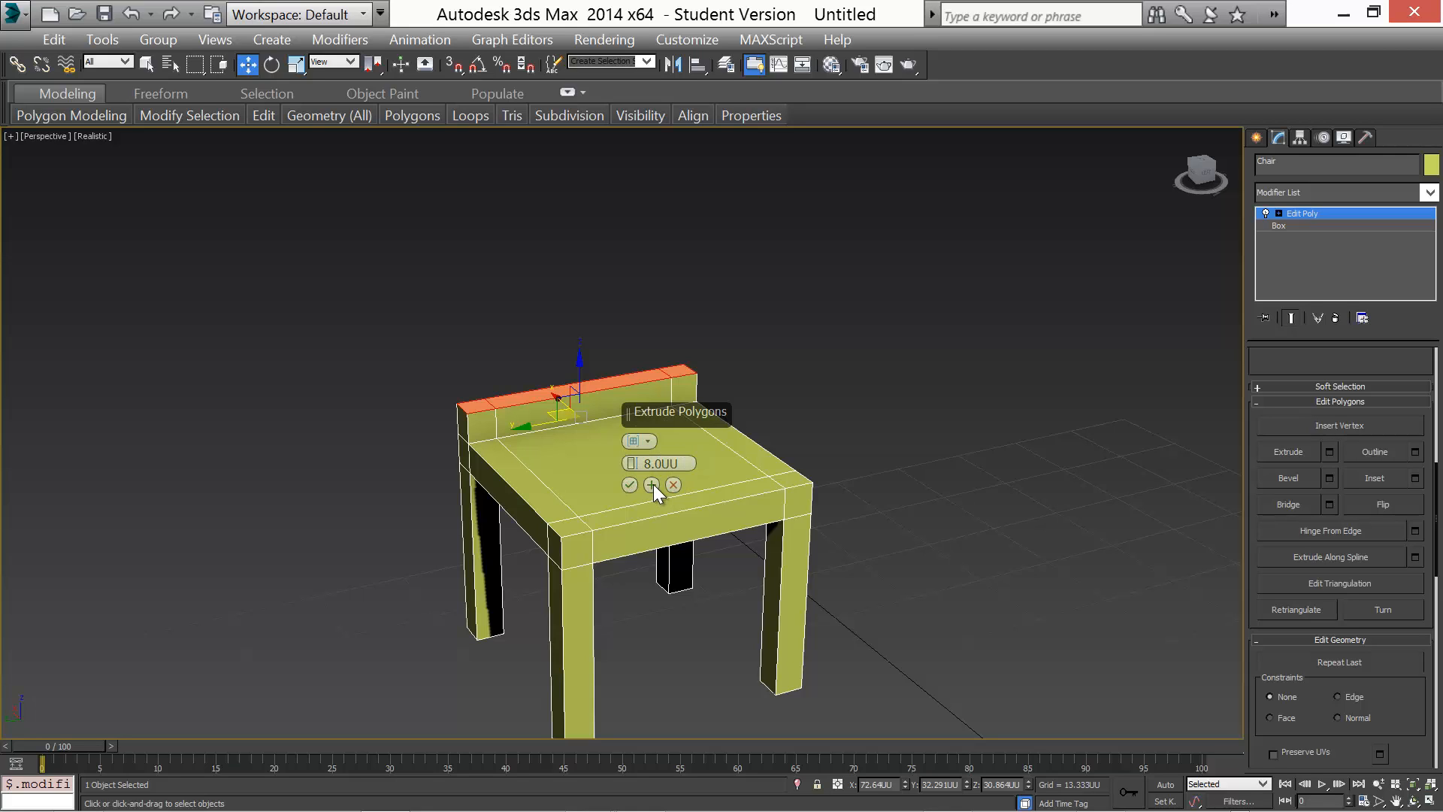
pyautogui.click(652, 484)
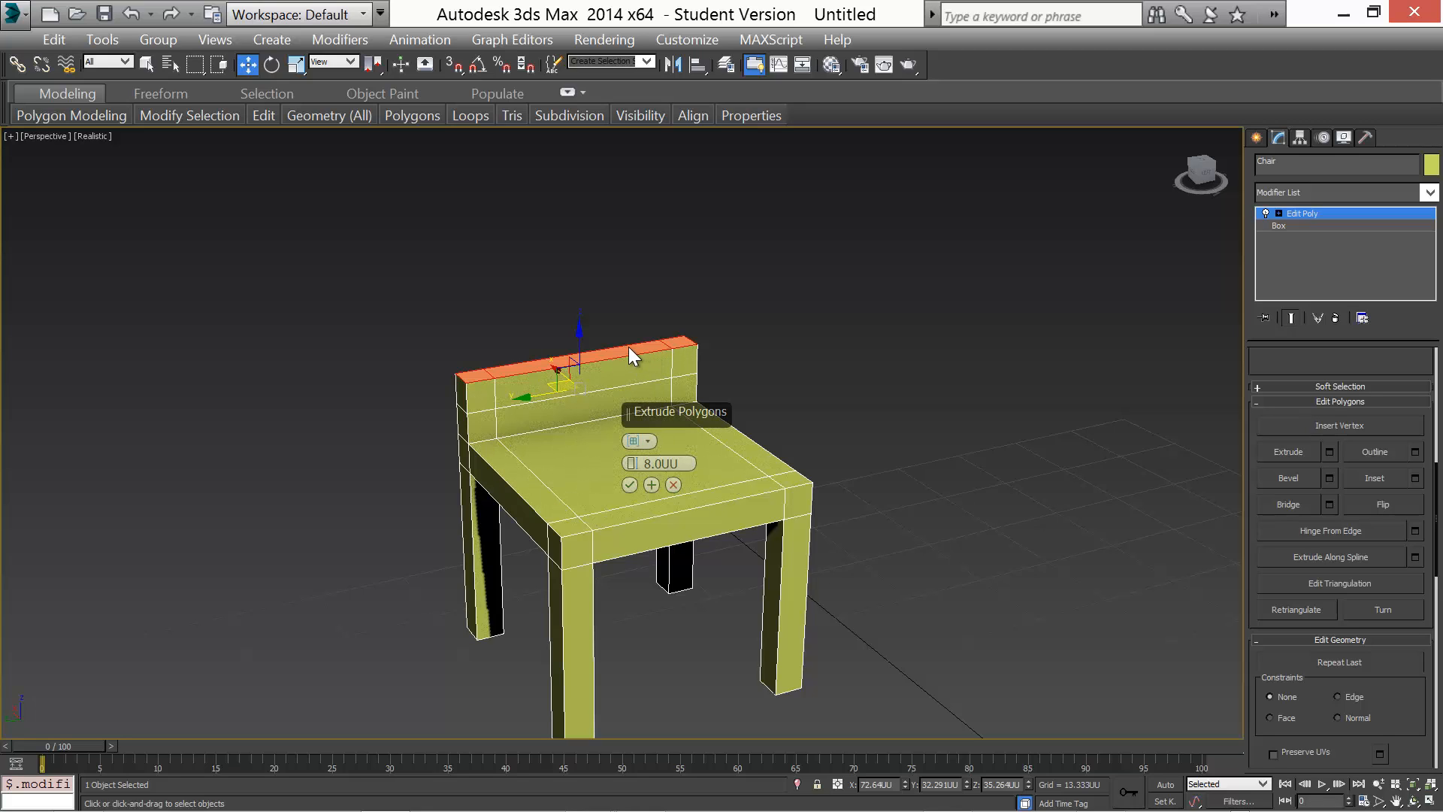
pyautogui.hotkey('ctrl', 'z')
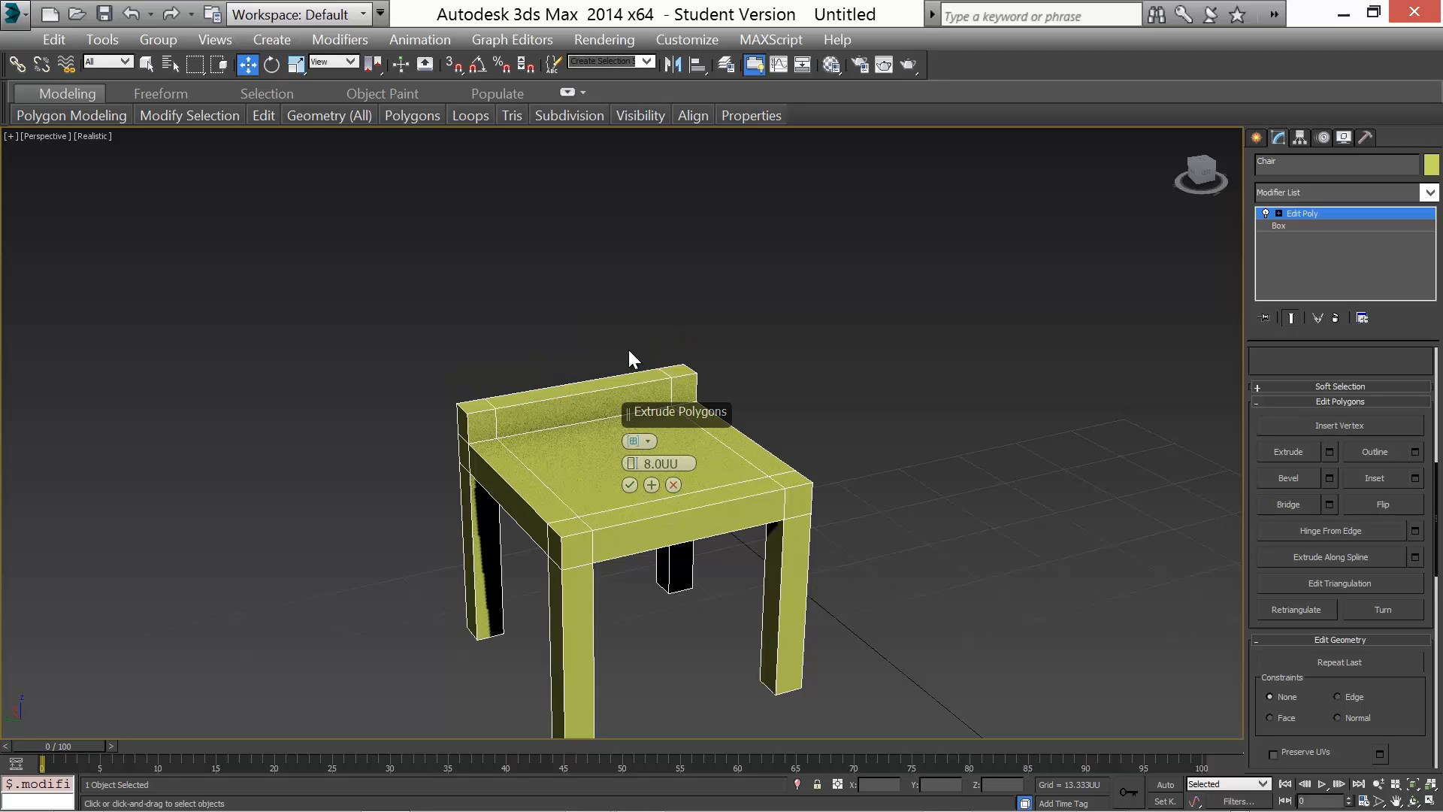
pyautogui.click(624, 362)
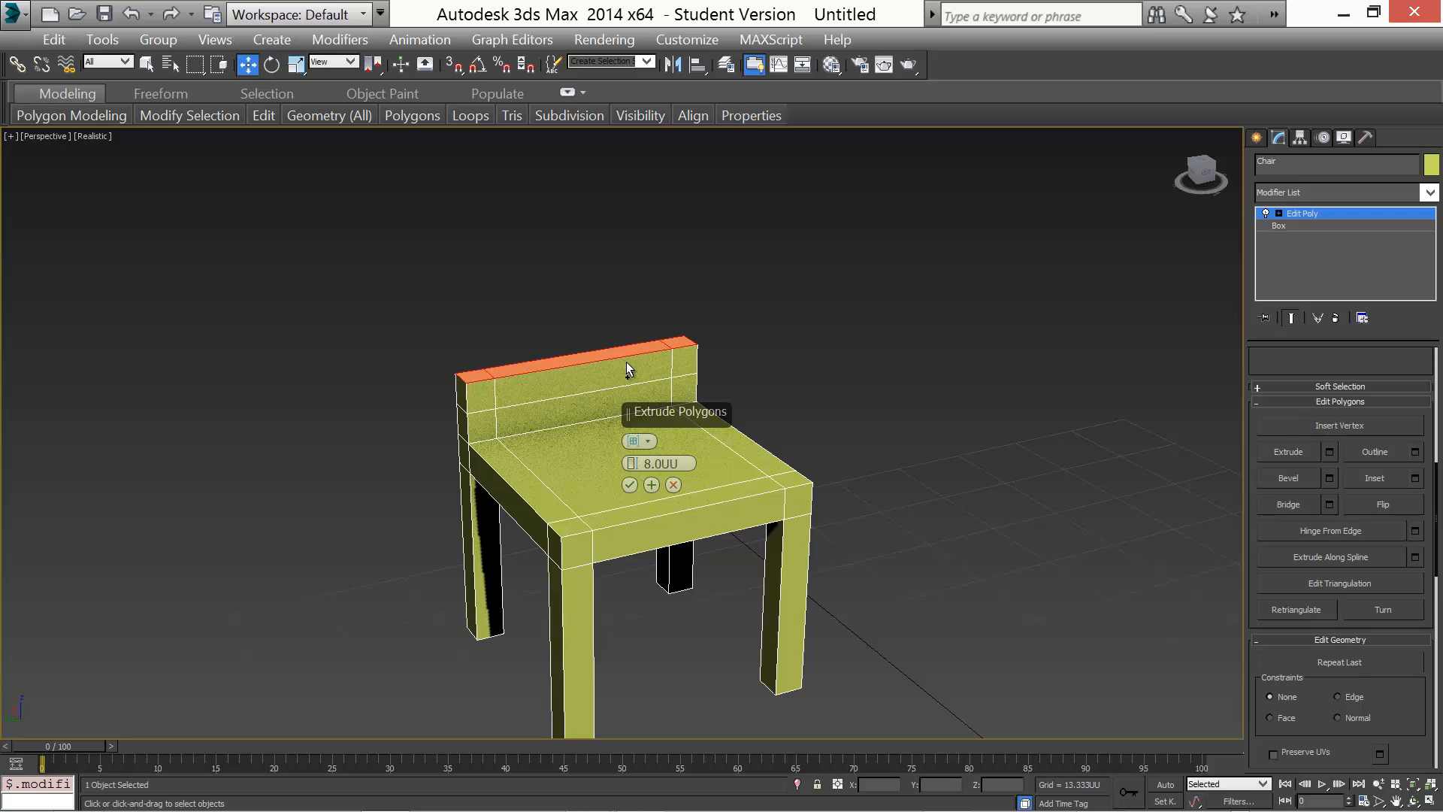
pyautogui.click(629, 485)
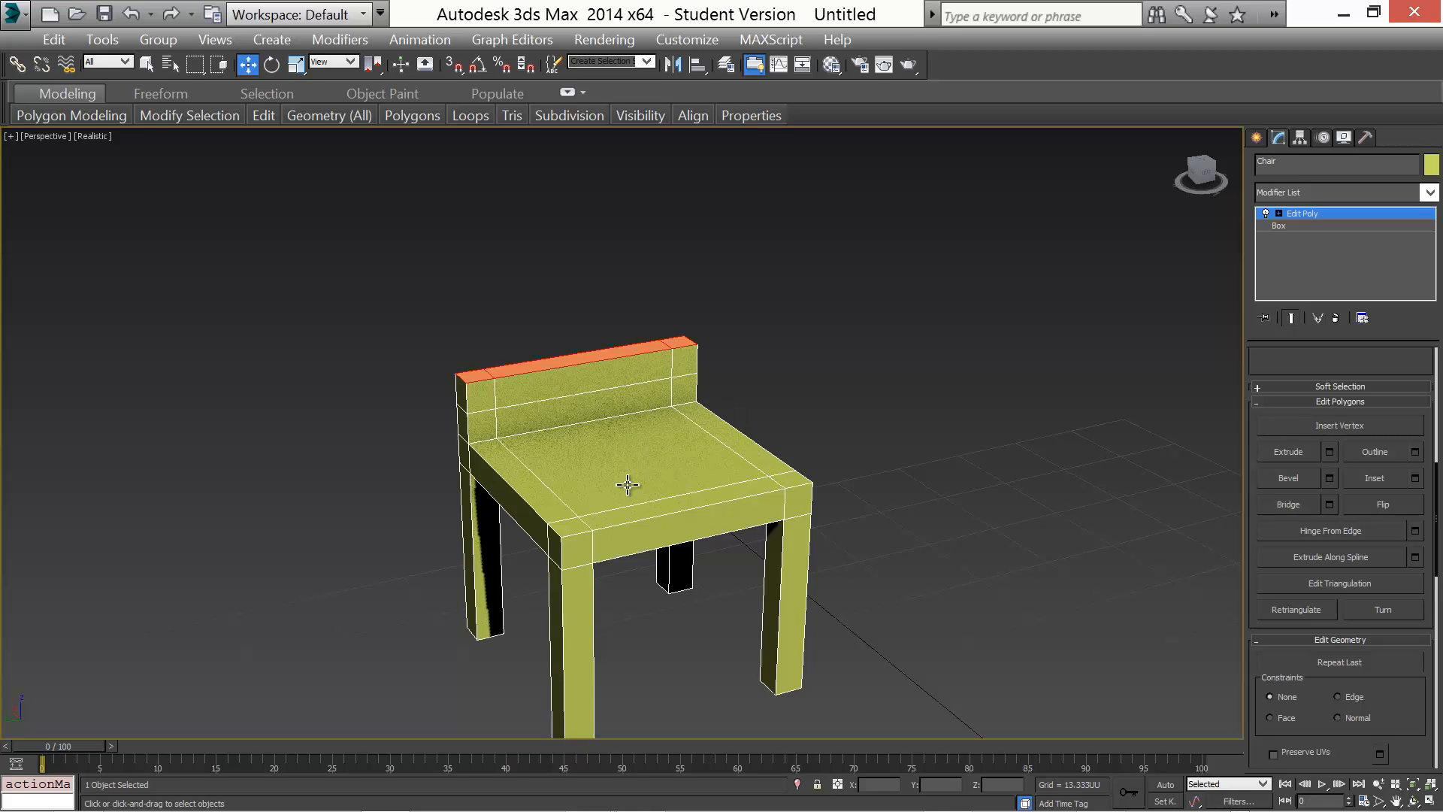
# Select the backrest's top polygon and extrude it upward 24 units
pyautogui.click(526, 367)
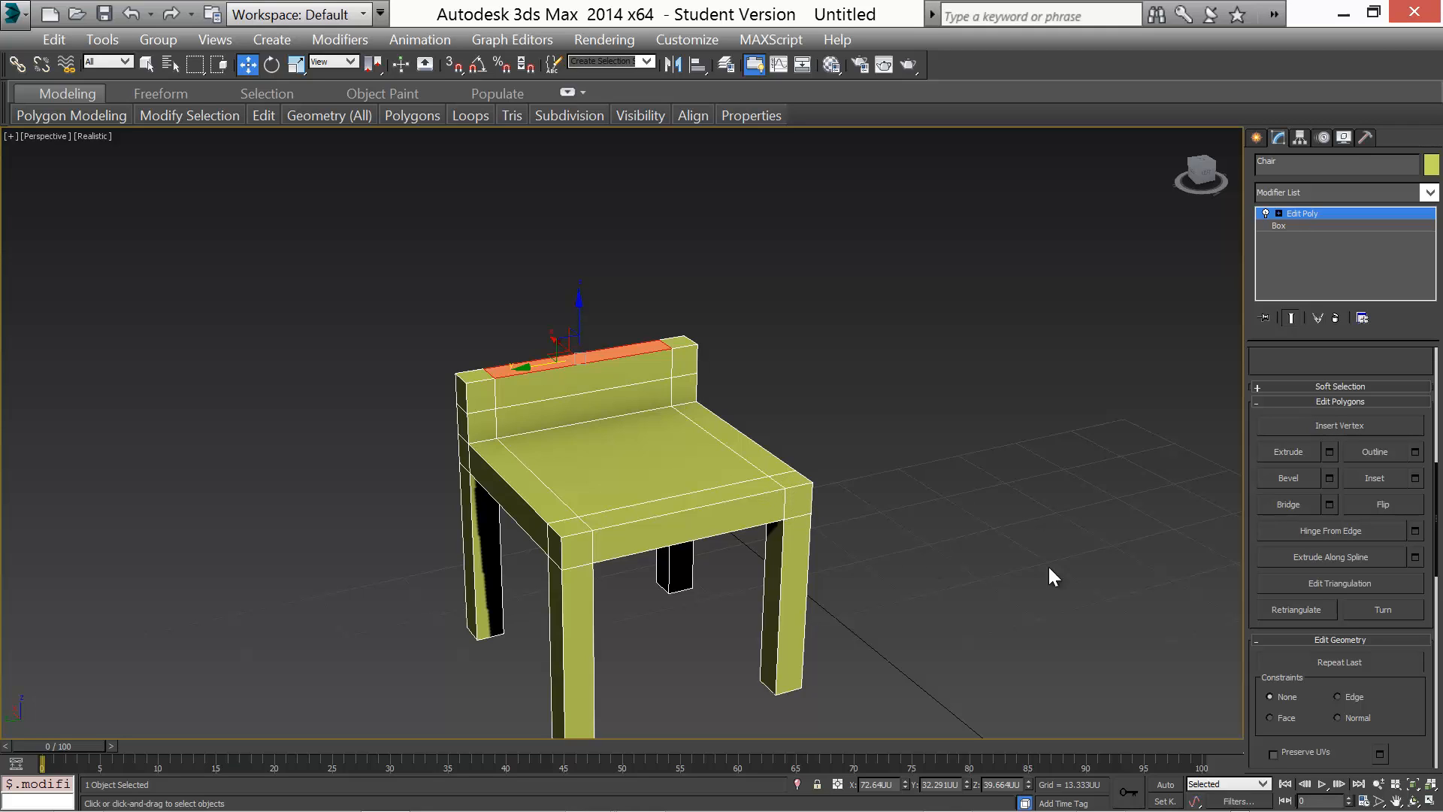
pyautogui.click(1330, 451)
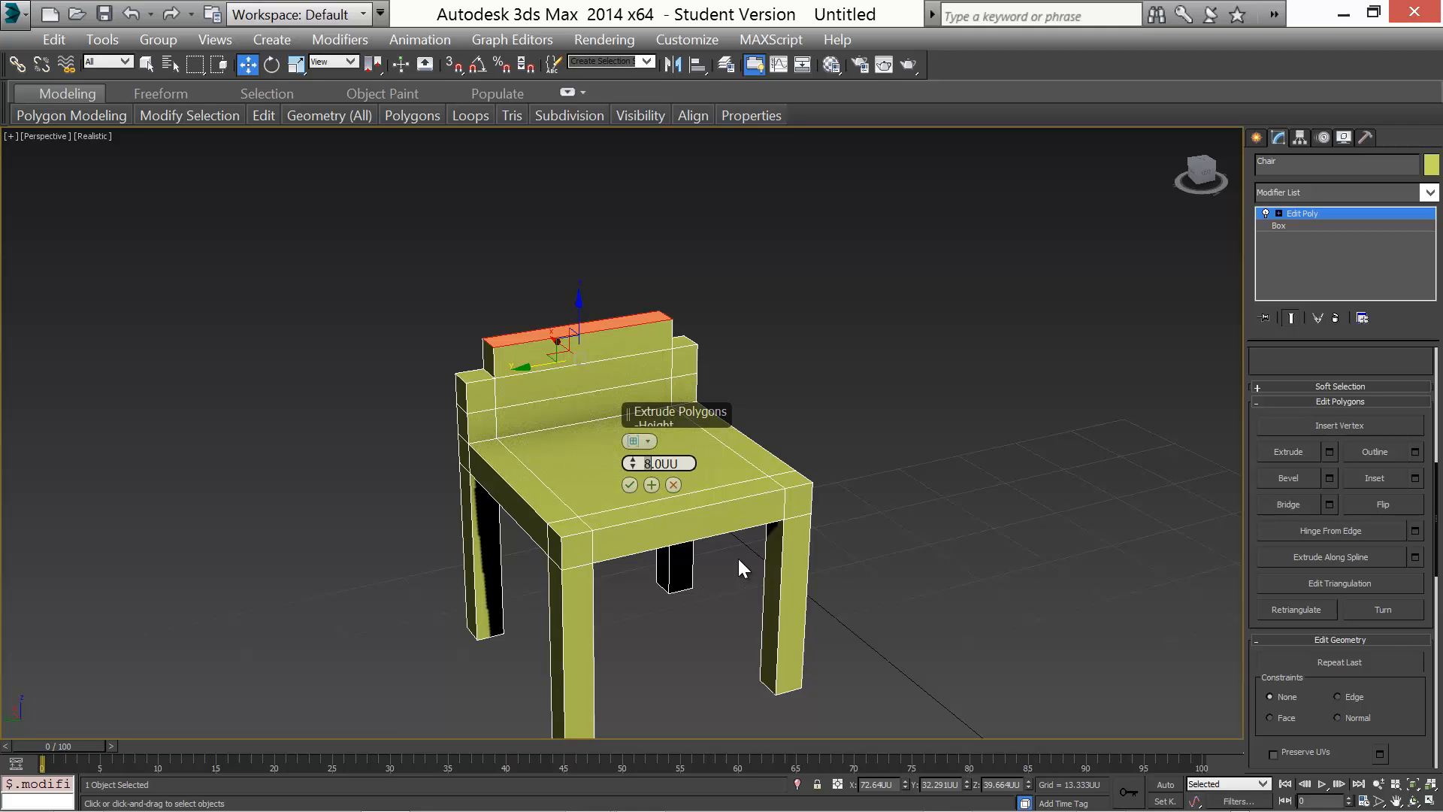
pyautogui.write('16')
pyautogui.press('Return')
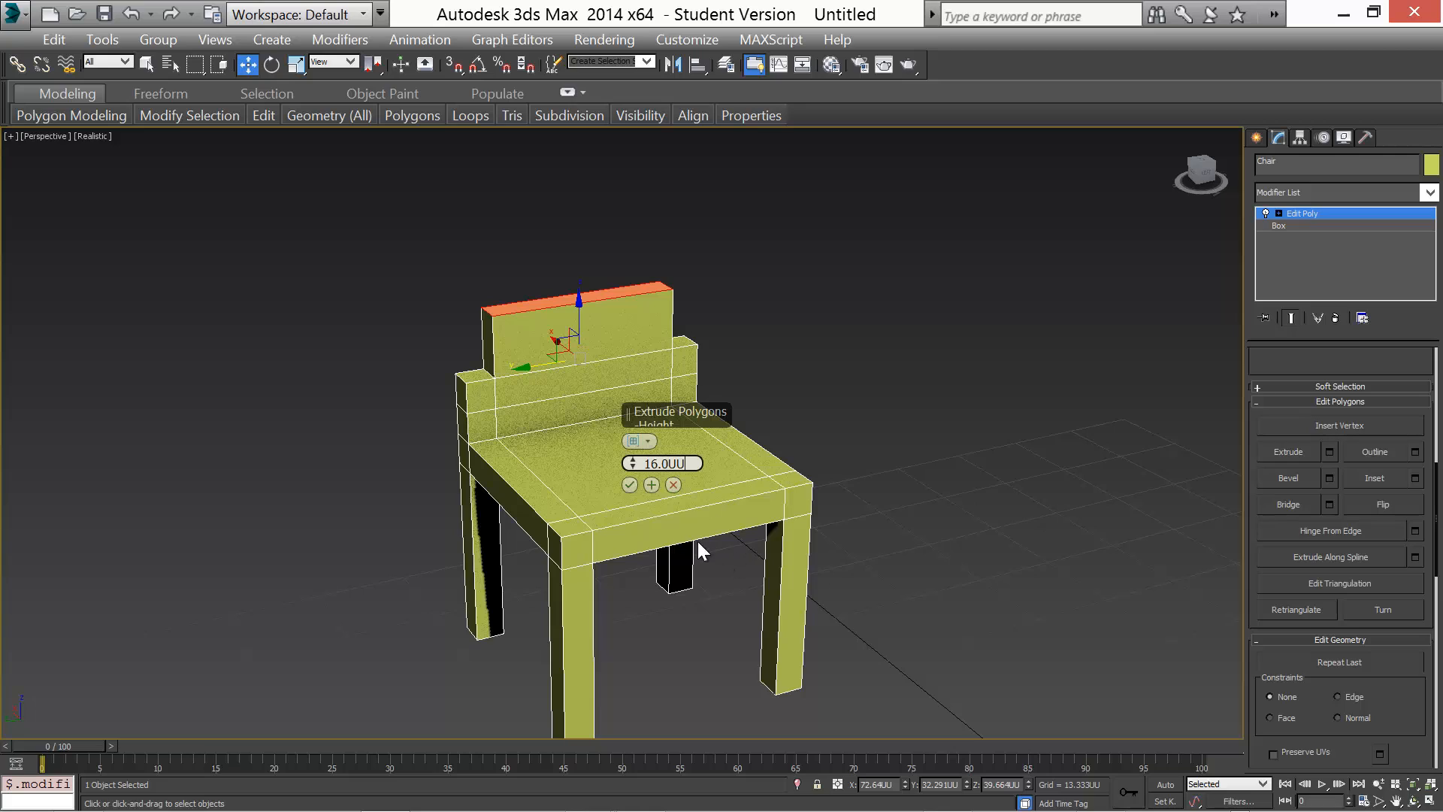
pyautogui.moveTo(657, 462); pyautogui.dragTo(644, 462)
pyautogui.write('24')
pyautogui.press('Return')
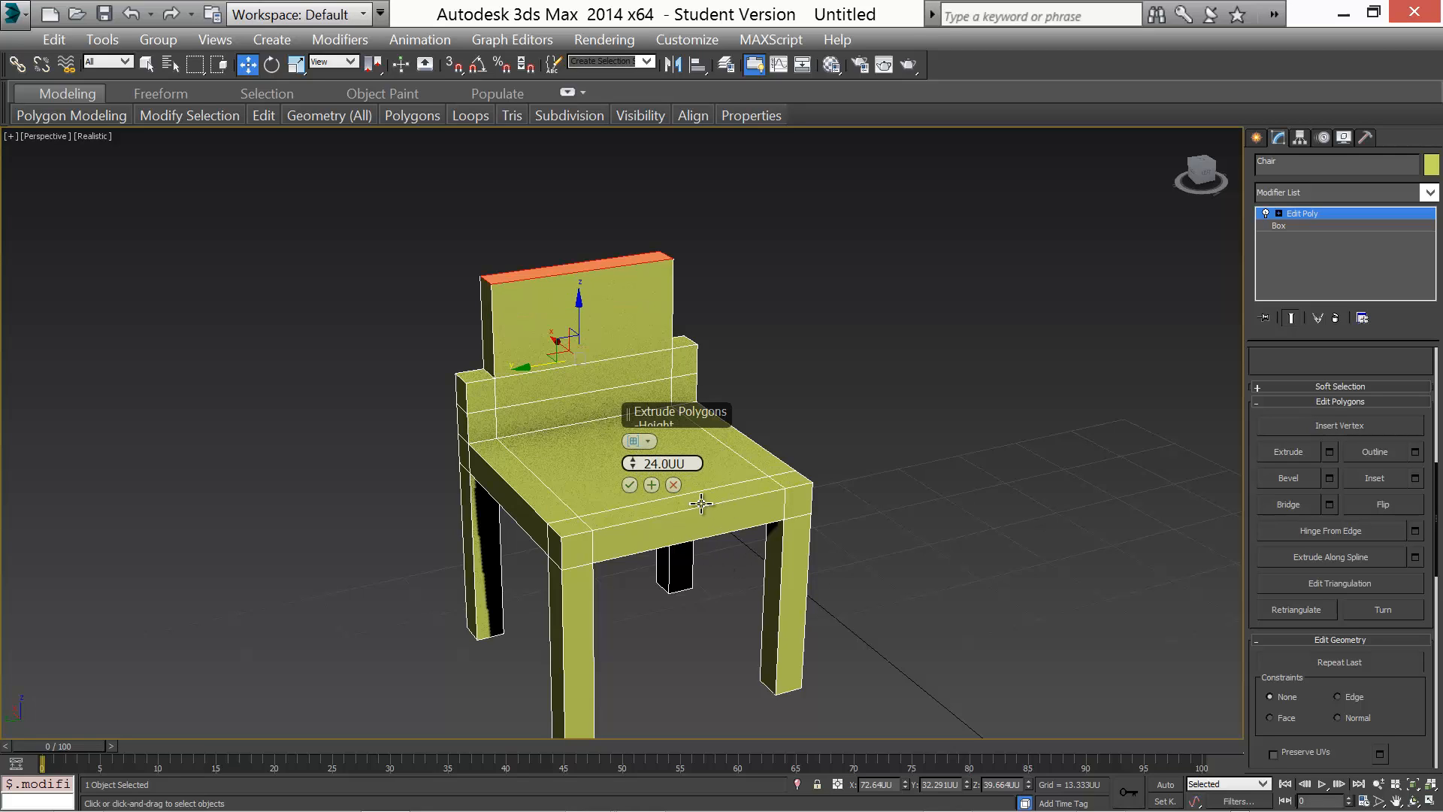
pyautogui.click(630, 485)
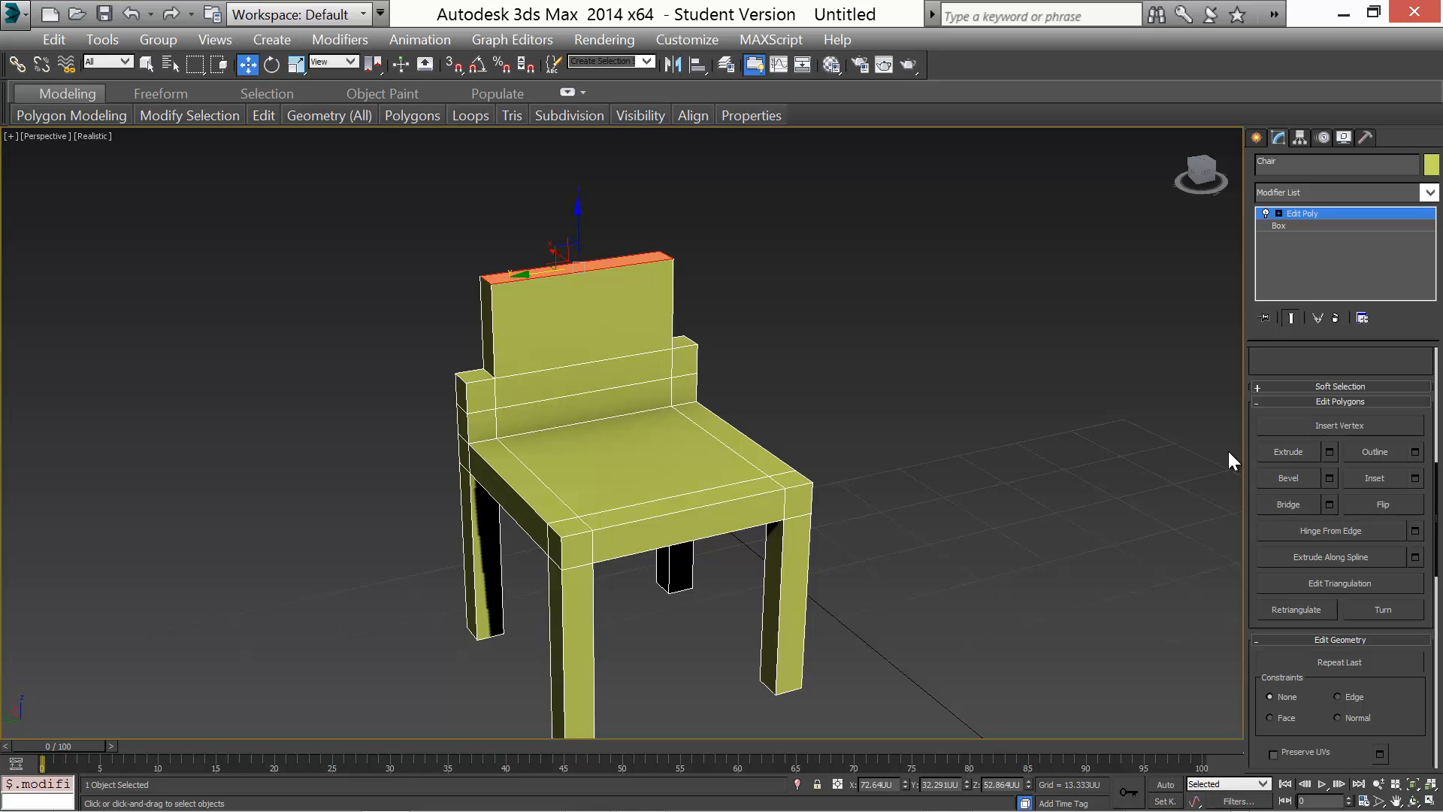
# Select both end polygons of the backrest base and extrude them forward 50 units as armrests
pyautogui.click(686, 362)
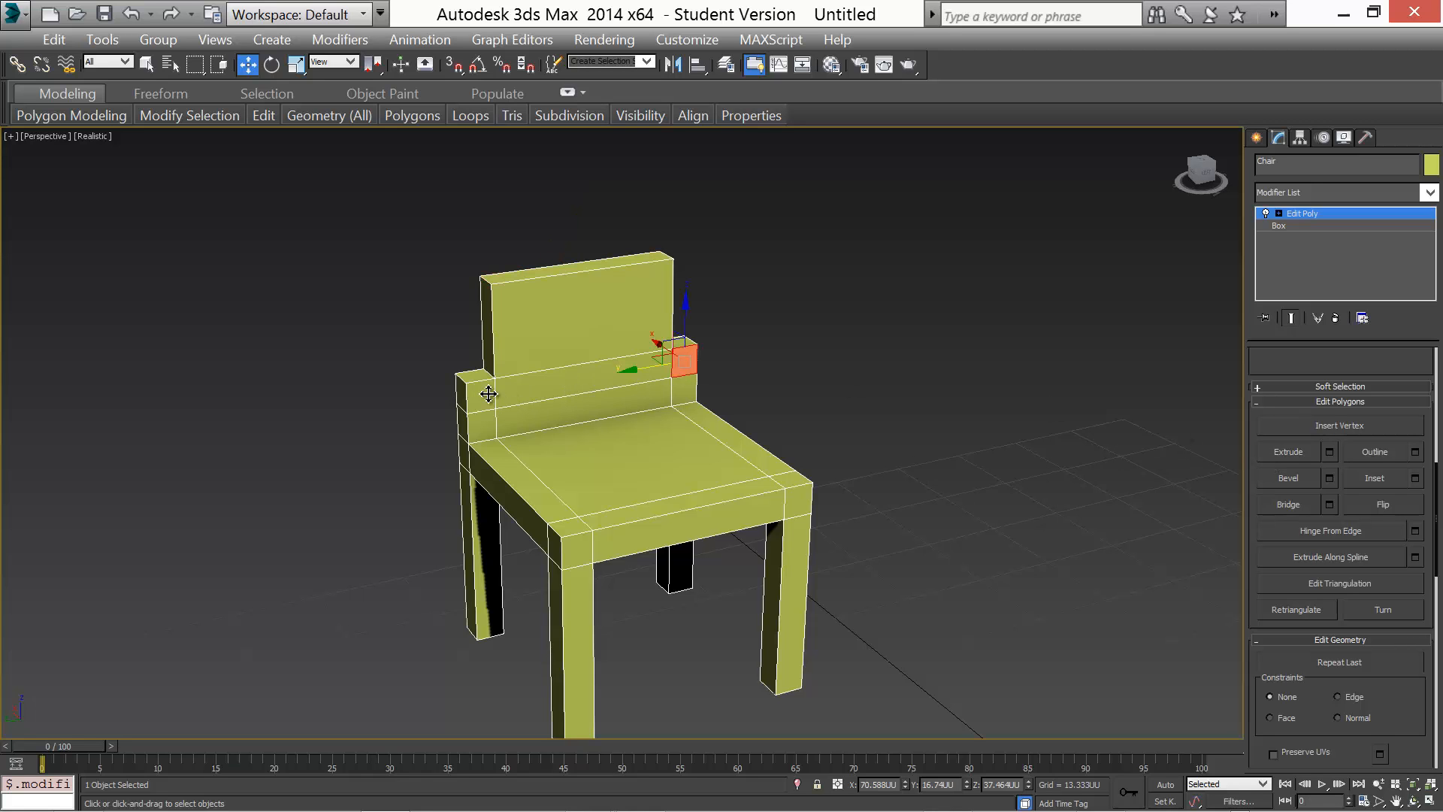
pyautogui.keyDown('ctrl'); pyautogui.click(488, 394); pyautogui.keyUp('ctrl')
pyautogui.keyDown('alt'); pyautogui.moveTo(373, 479); pyautogui.dragTo(564, 484, button='middle'); pyautogui.keyUp('alt')
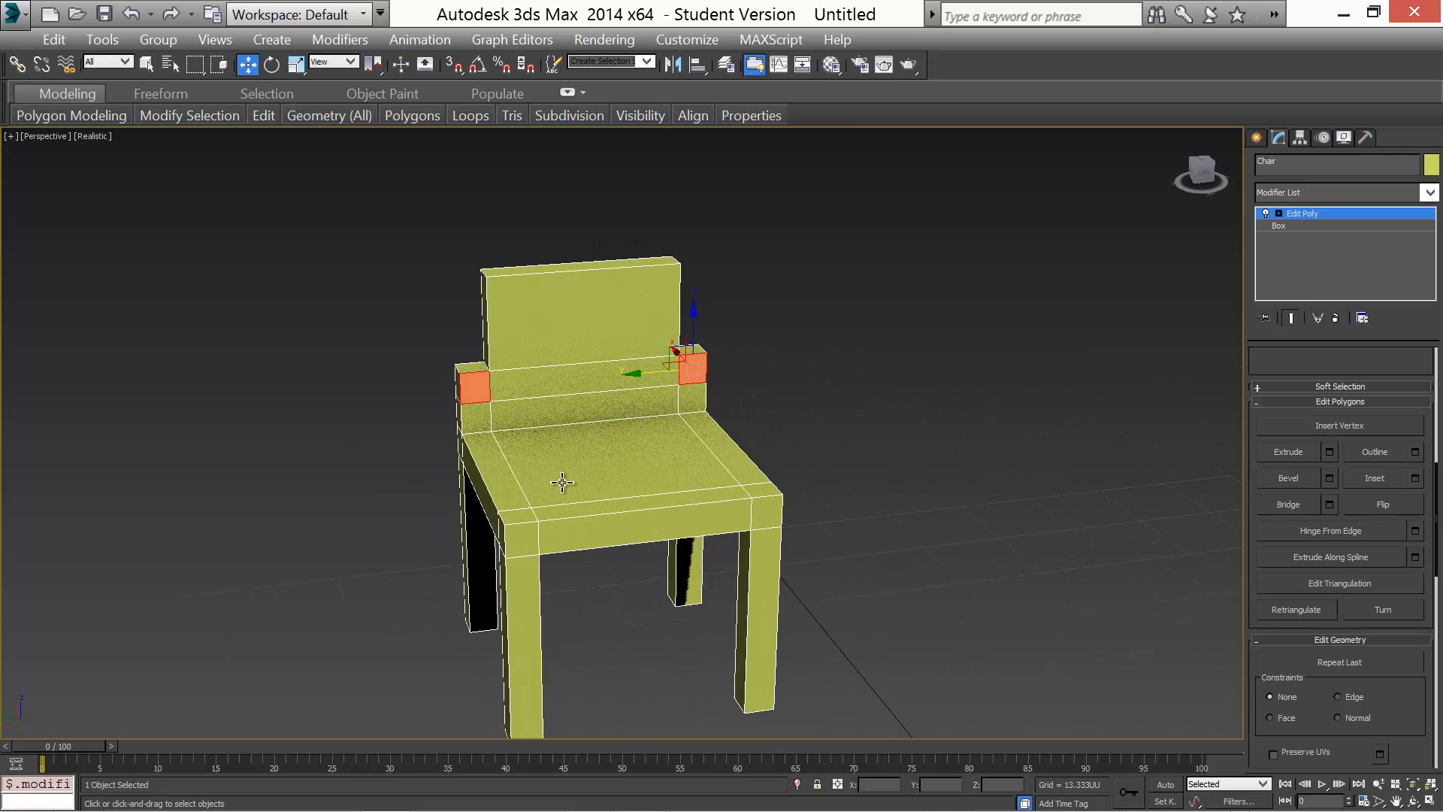
pyautogui.click(1328, 451)
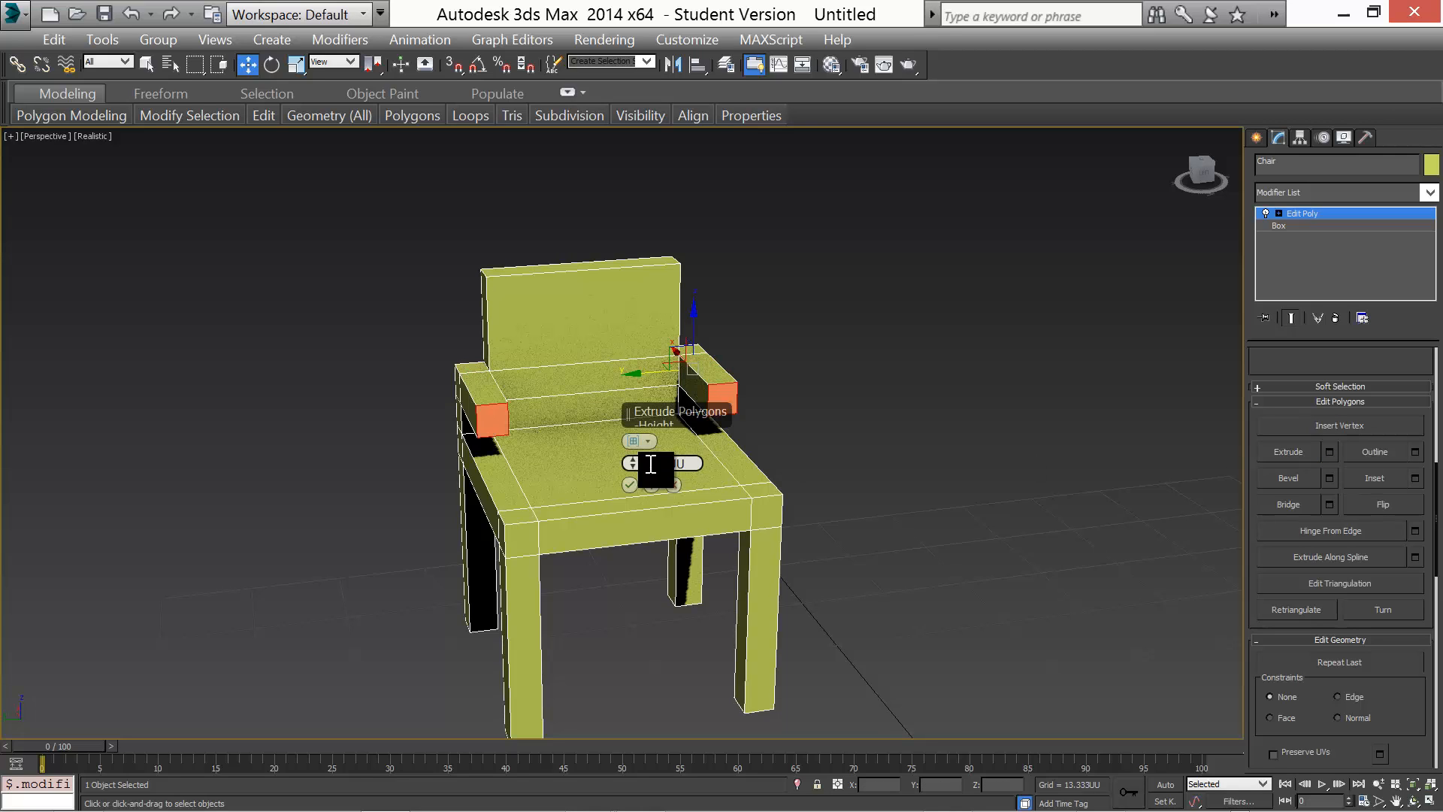
pyautogui.keyDown('alt'); pyautogui.moveTo(341, 498); pyautogui.dragTo(434, 509, button='middle'); pyautogui.keyUp('alt')
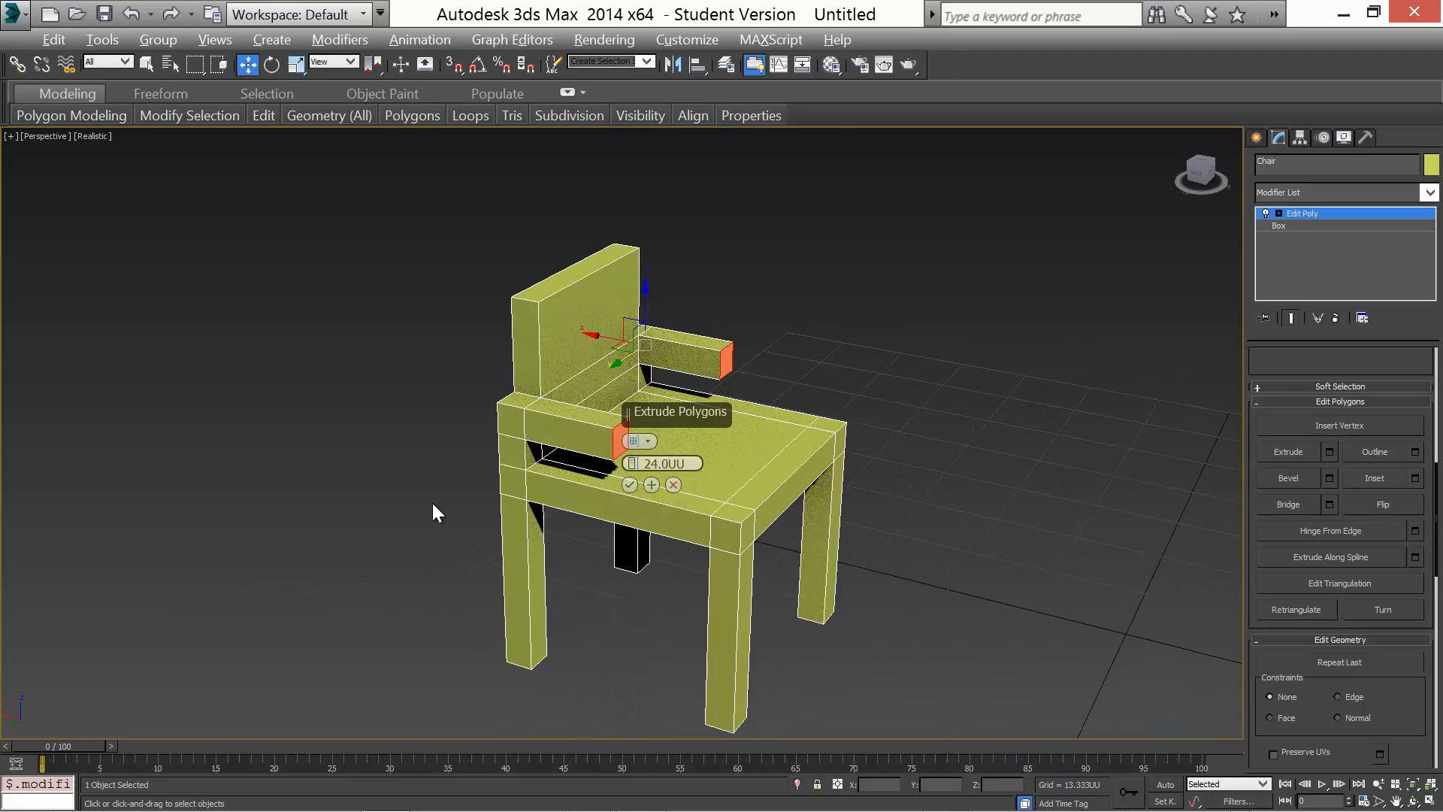
pyautogui.doubleClick(644, 462)
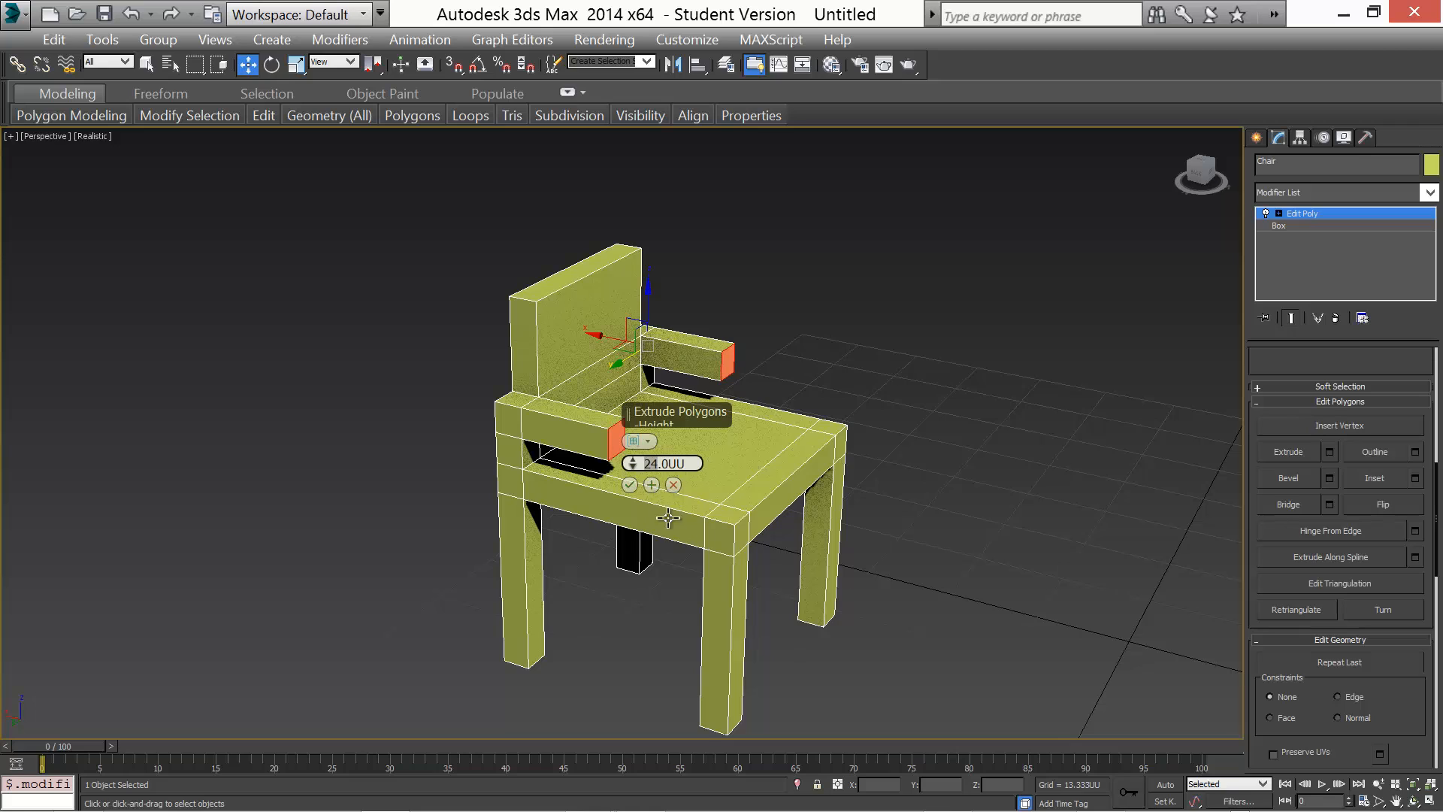
pyautogui.write('40')
pyautogui.press('Return')
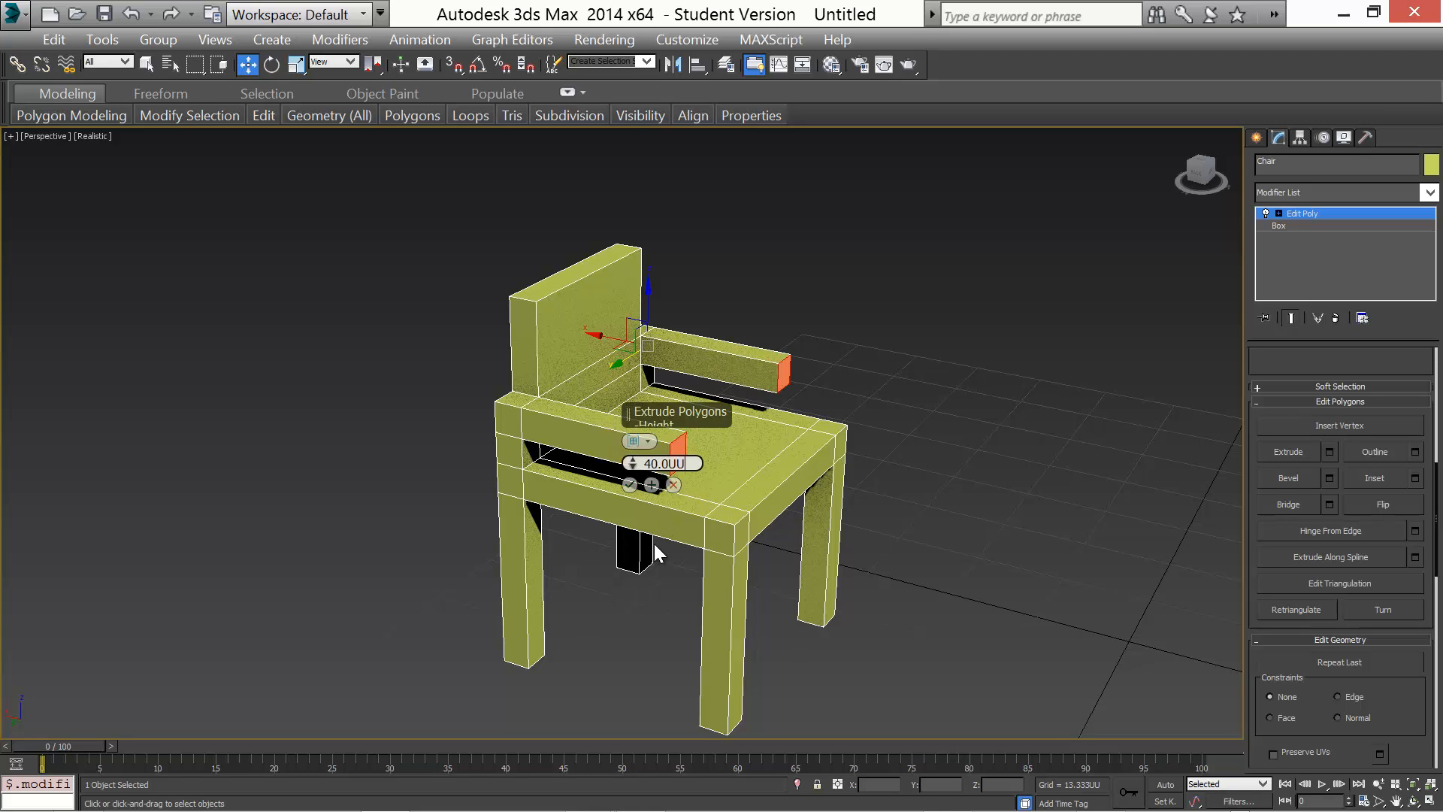
pyautogui.doubleClick(657, 464)
pyautogui.write('50')
pyautogui.press('Return')
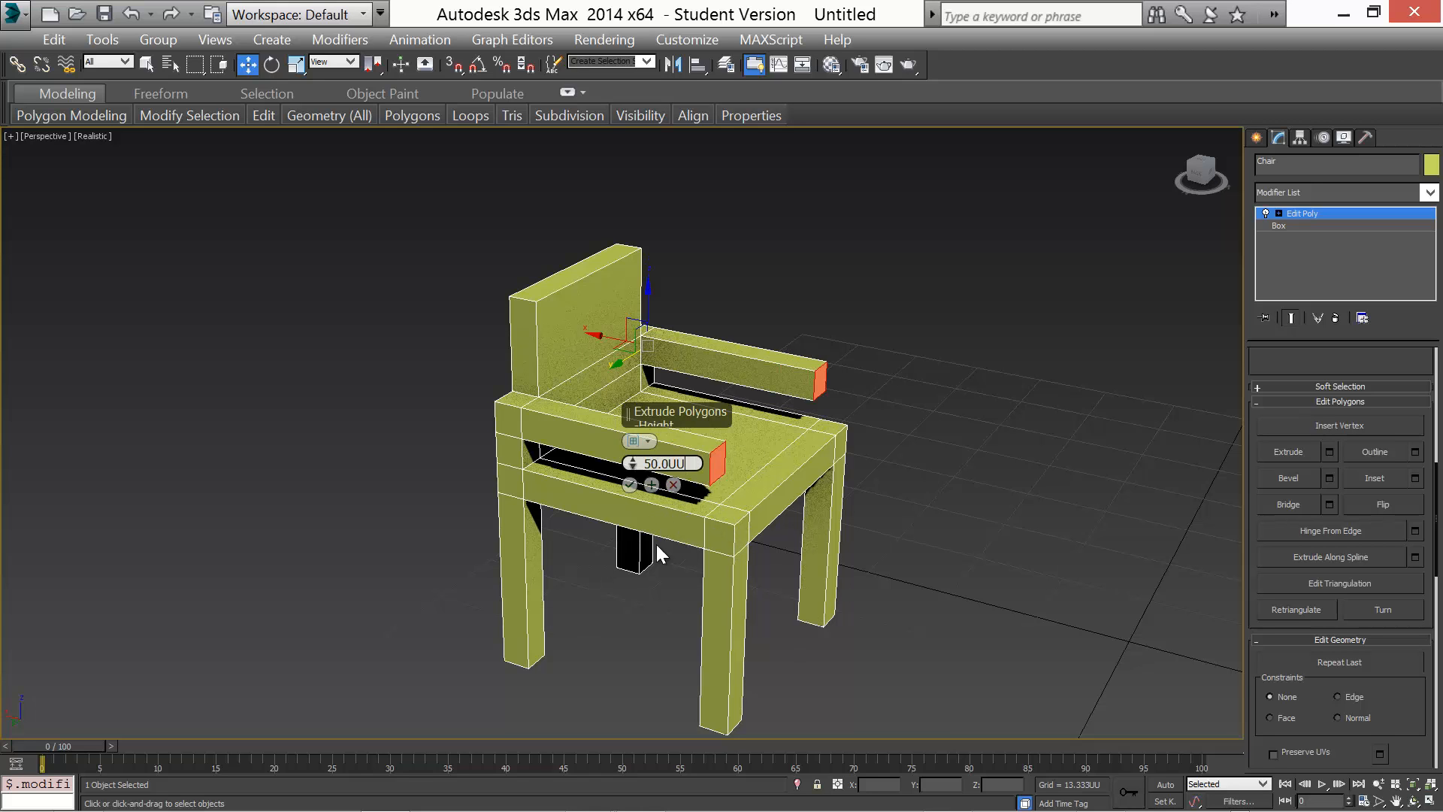
# Extrude the armrest ends a further 4 units, then undo that extrusion
pyautogui.keyDown('alt'); pyautogui.moveTo(685, 593); pyautogui.dragTo(661, 518, button='middle'); pyautogui.keyUp('alt')
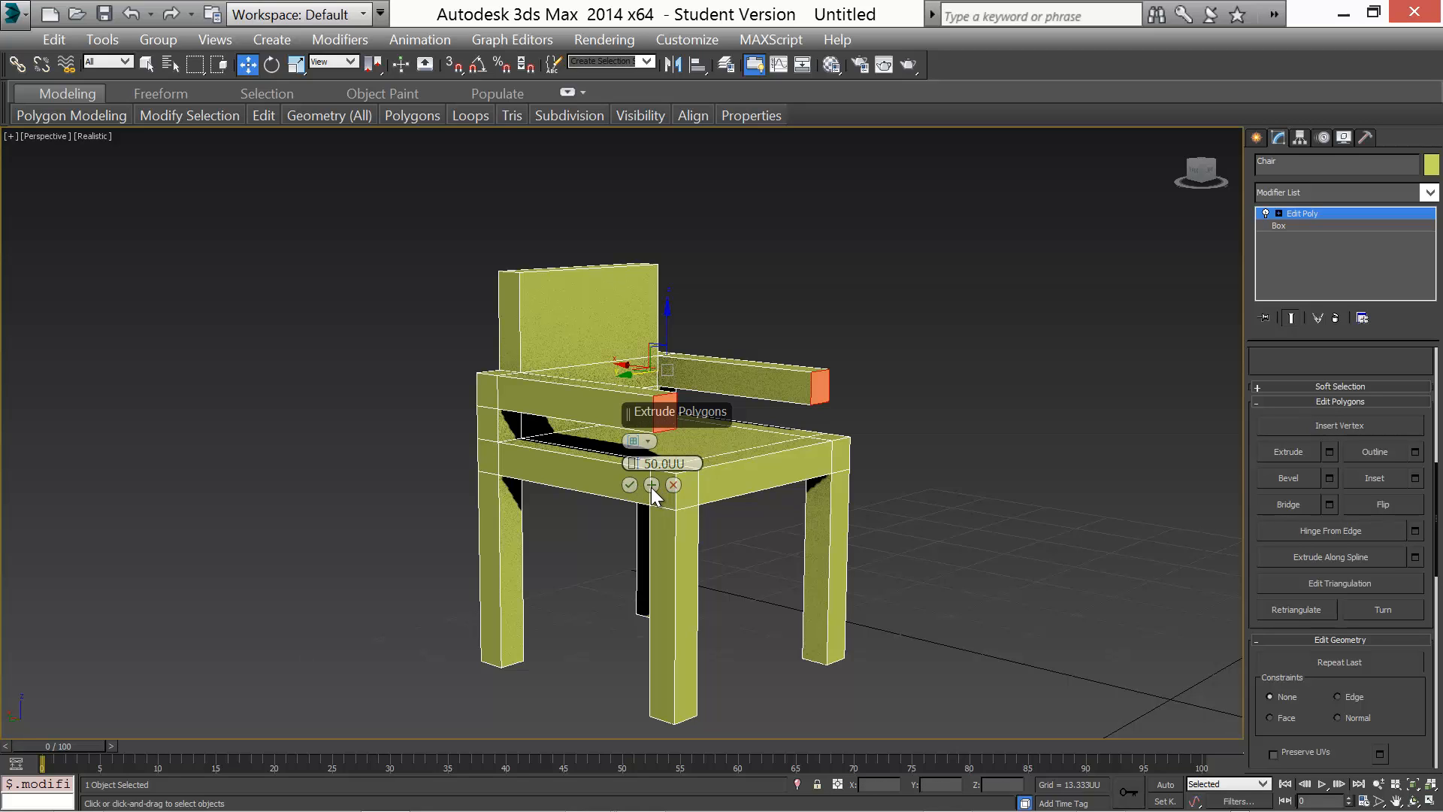
pyautogui.click(651, 485)
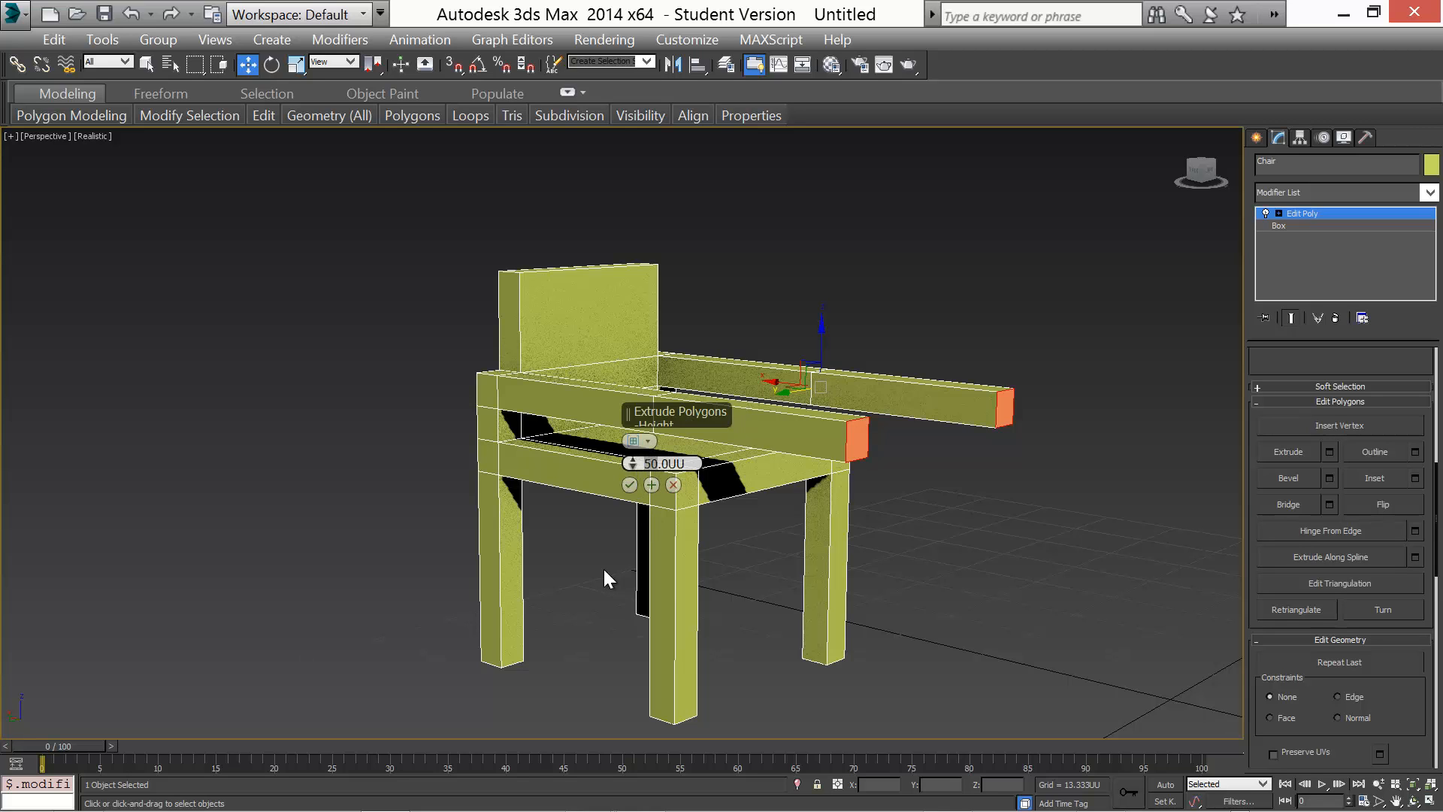
pyautogui.write('4')
pyautogui.press('Return')
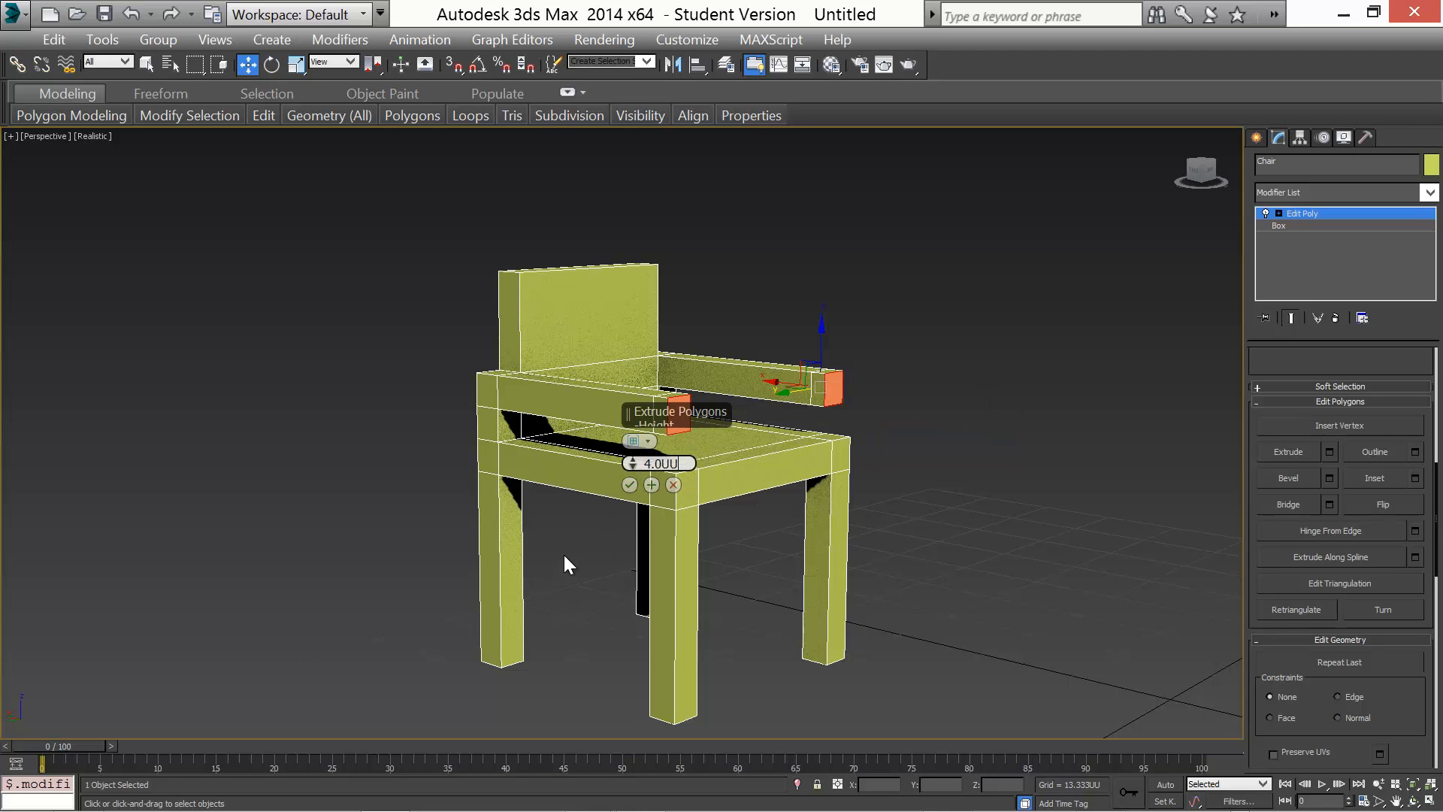
pyautogui.keyDown('alt'); pyautogui.moveTo(565, 564); pyautogui.dragTo(617, 588, button='middle'); pyautogui.keyUp('alt')
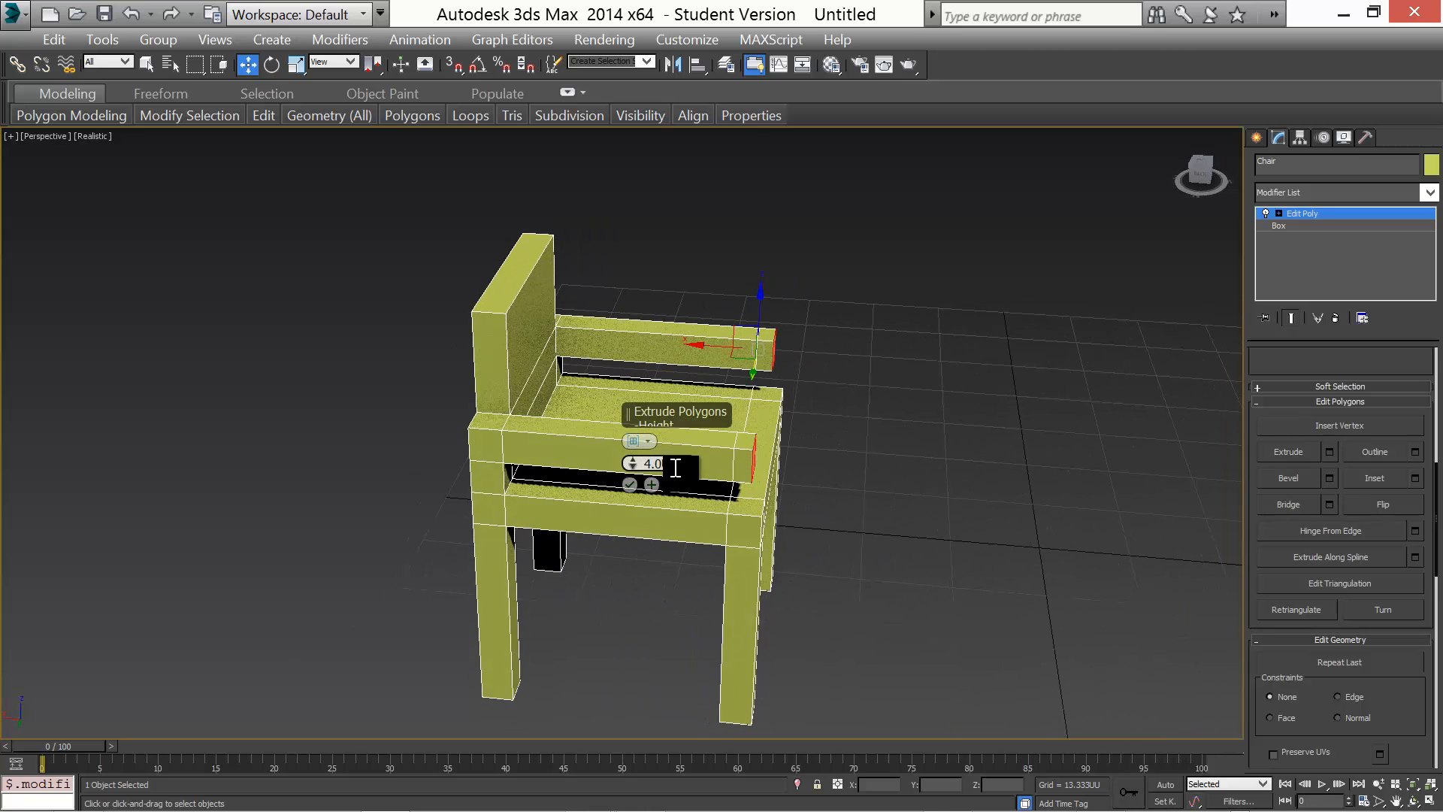
pyautogui.click(734, 473)
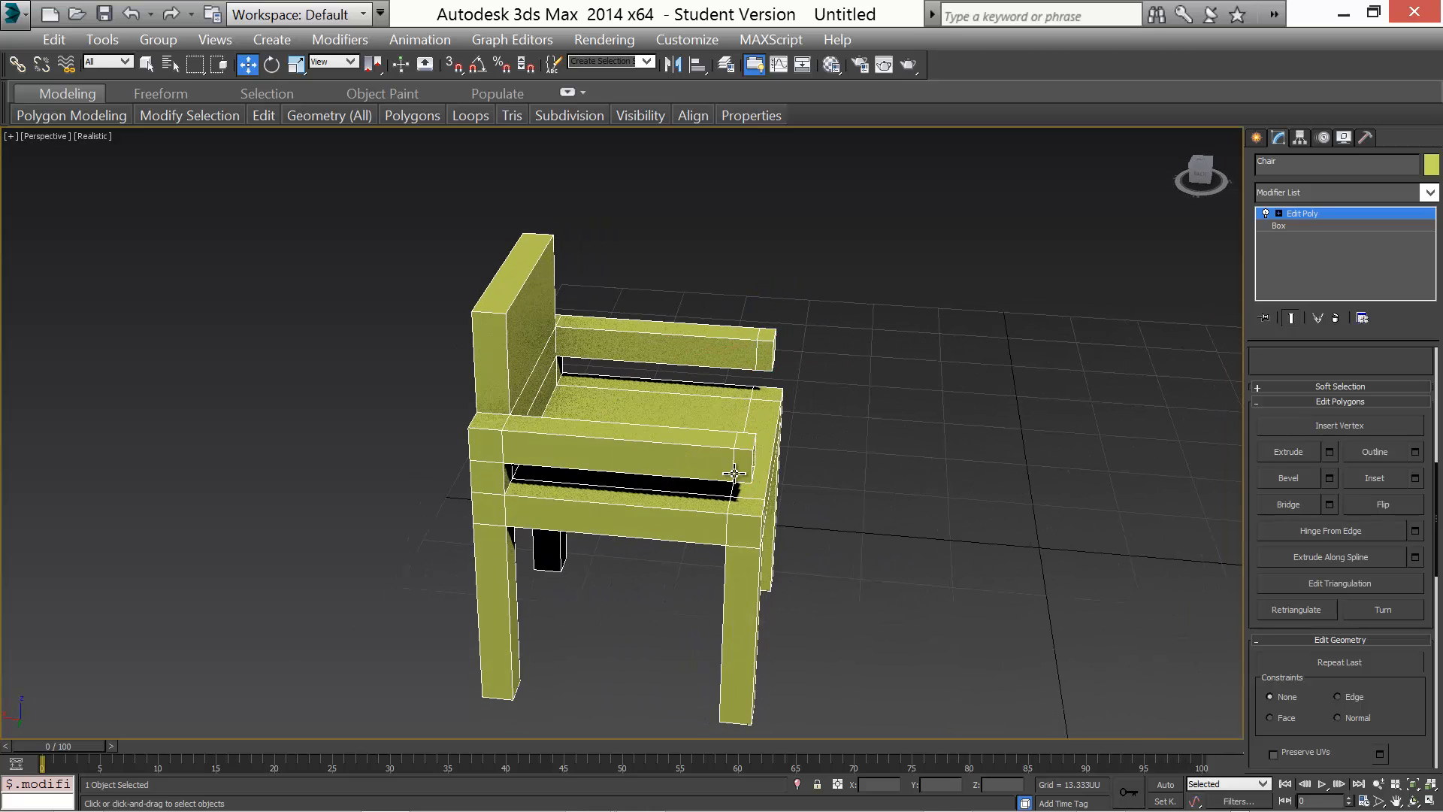
pyautogui.press('8')
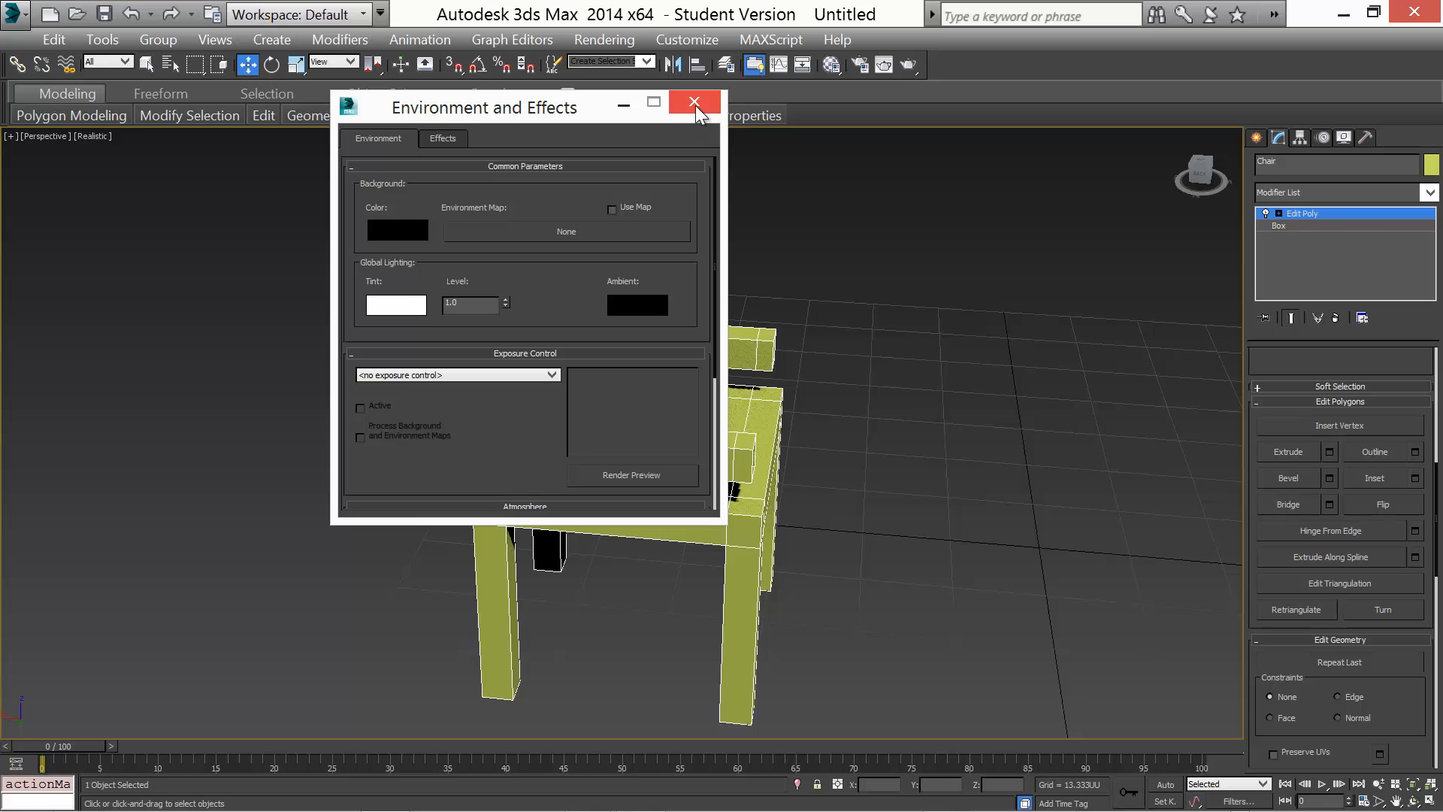
pyautogui.click(695, 103)
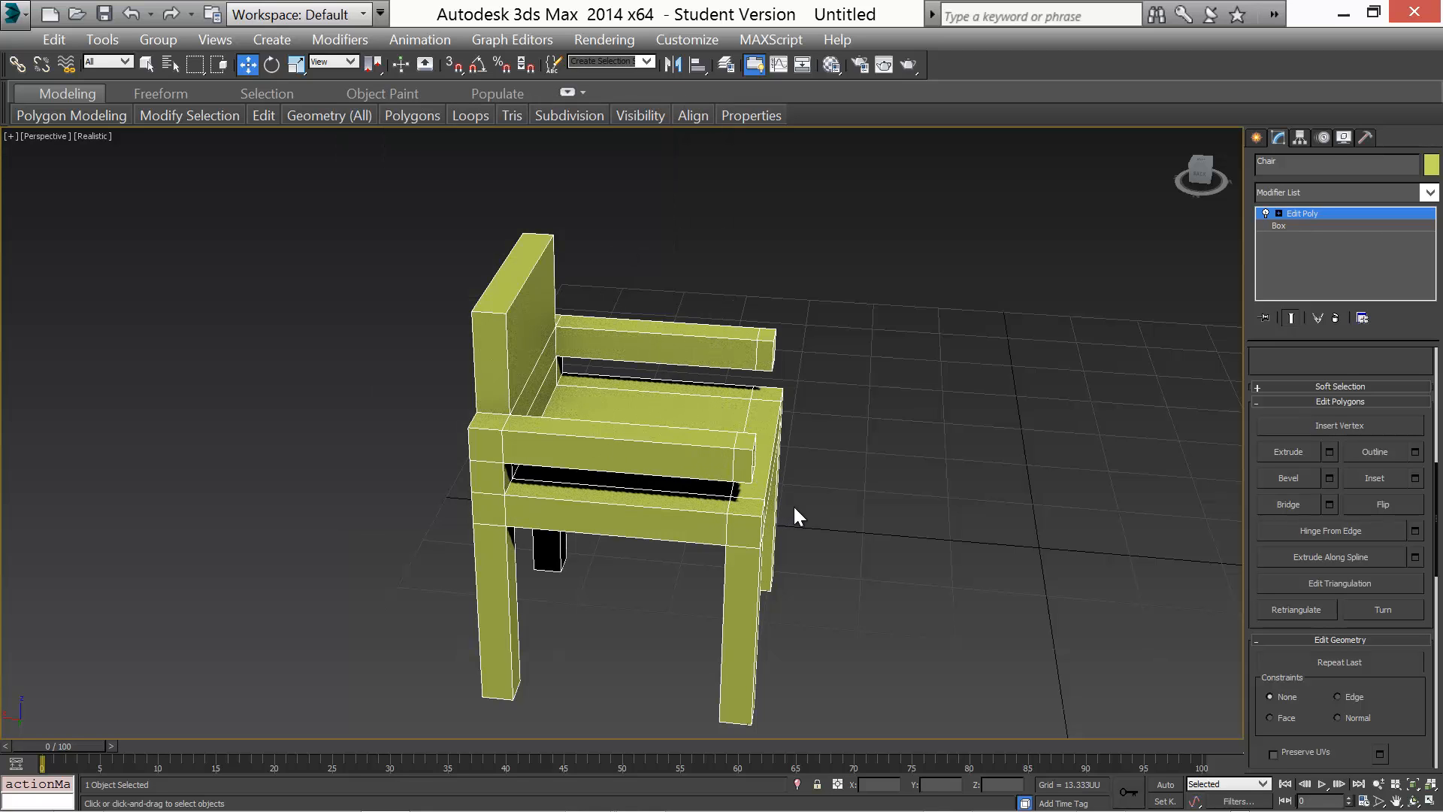
pyautogui.keyDown('alt'); pyautogui.moveTo(796, 516); pyautogui.dragTo(692, 483, button='middle'); pyautogui.keyUp('alt')
pyautogui.hotkey('ctrl', 'z')
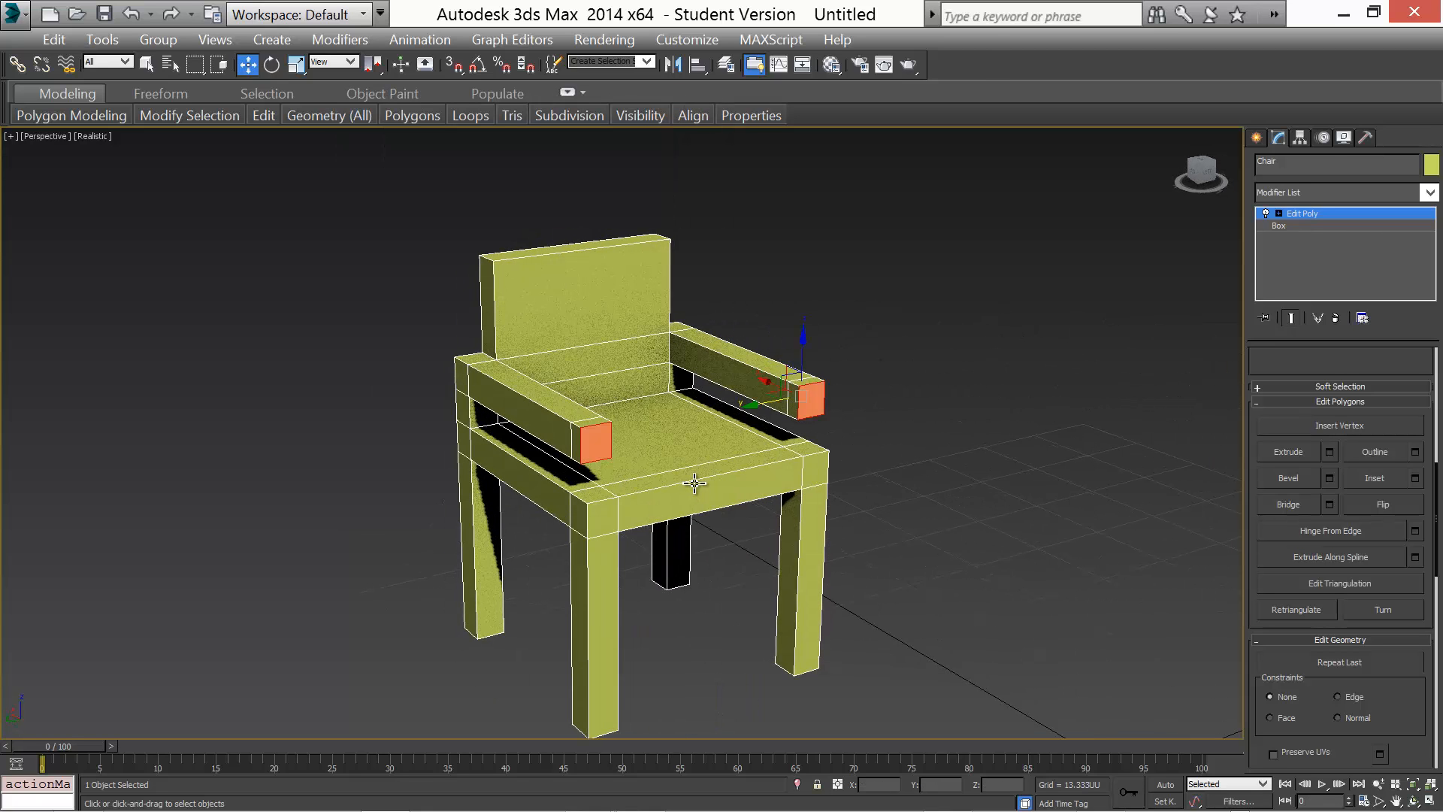
# Extrude the armrest end polygons another 8 units and confirm
pyautogui.click(1329, 450)
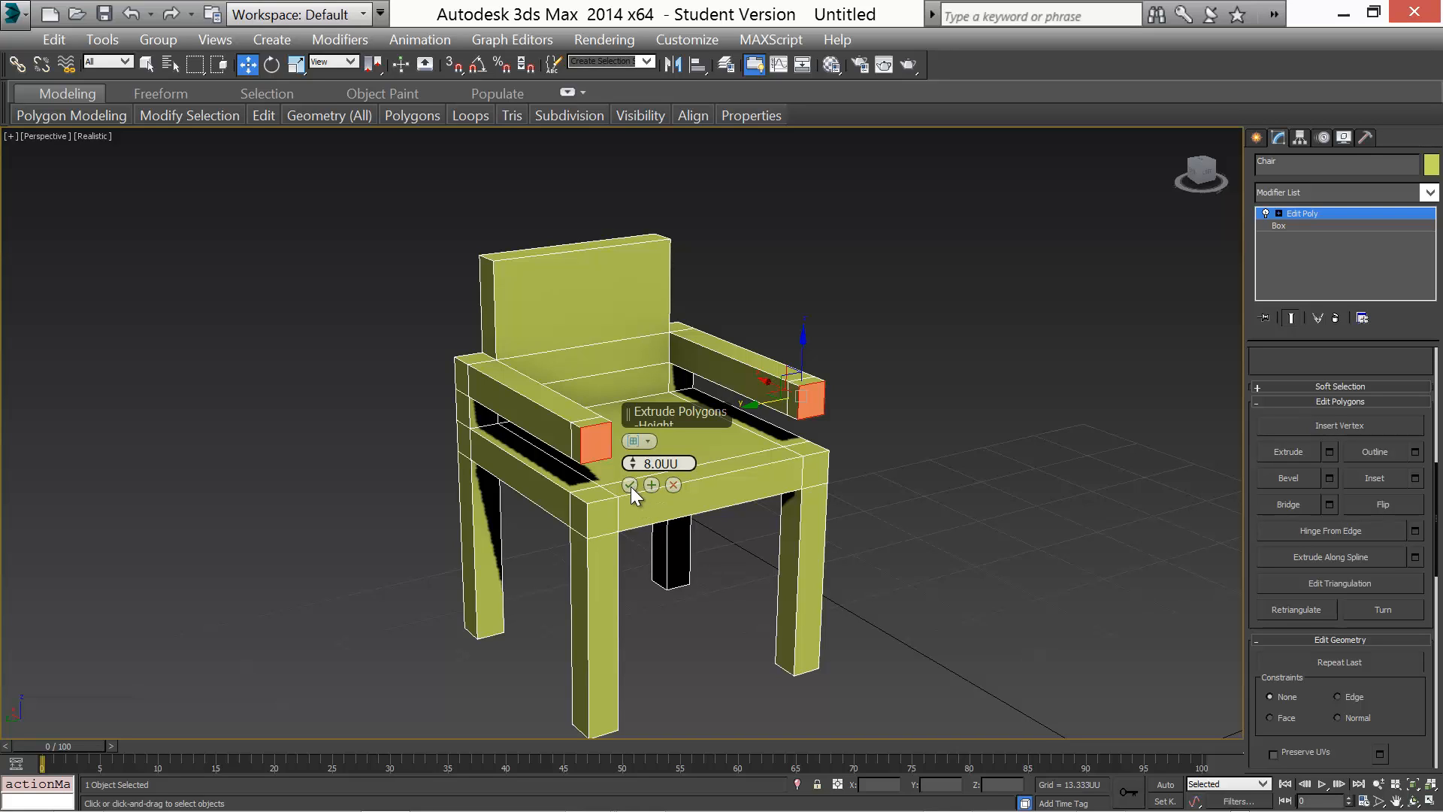
pyautogui.click(630, 485)
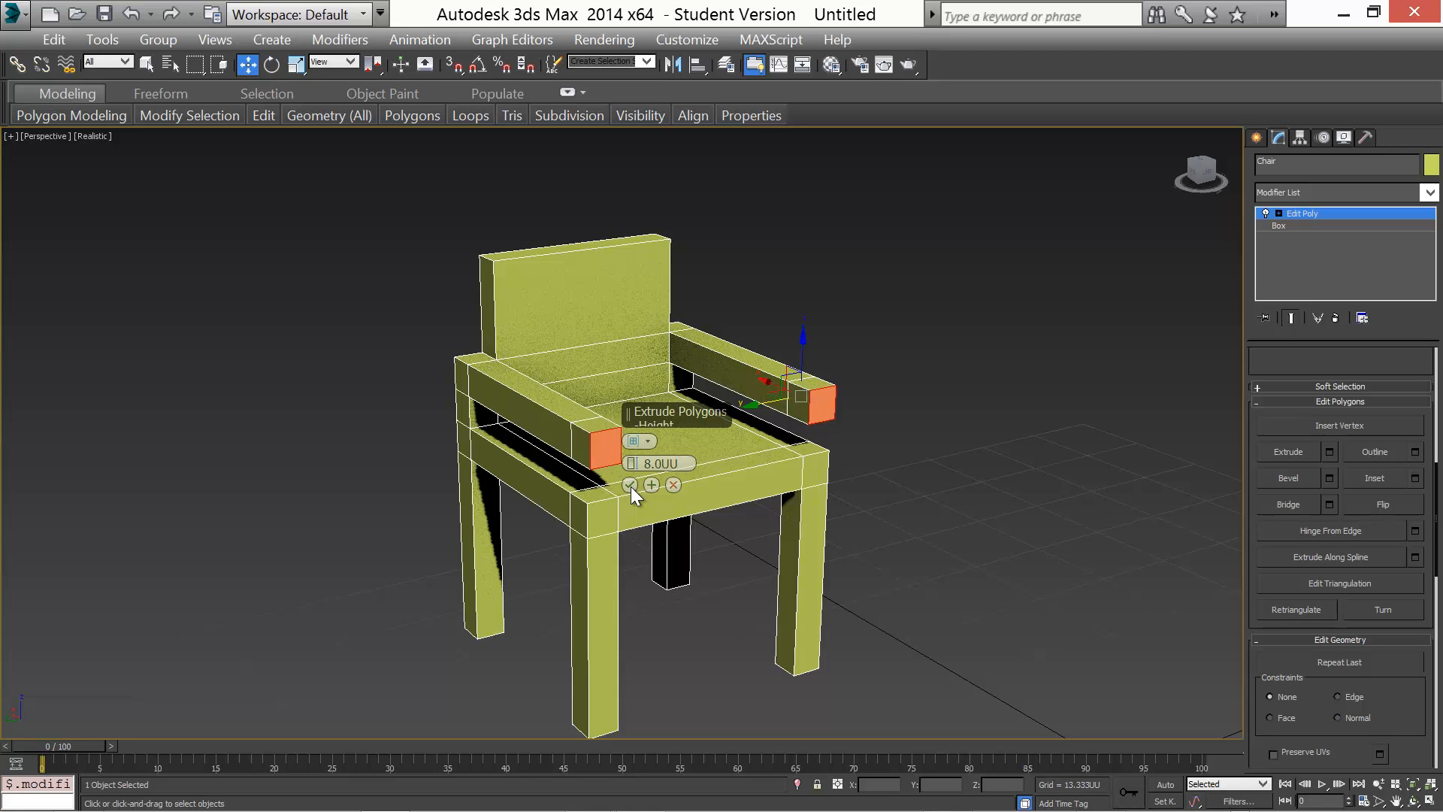
# Confirm the armrest extrusion and extrude the bottom polygons of both armrest ends downward 4 units
pyautogui.keyDown('alt'); pyautogui.moveTo(574, 572); pyautogui.dragTo(679, 530, button='middle'); pyautogui.keyUp('alt')
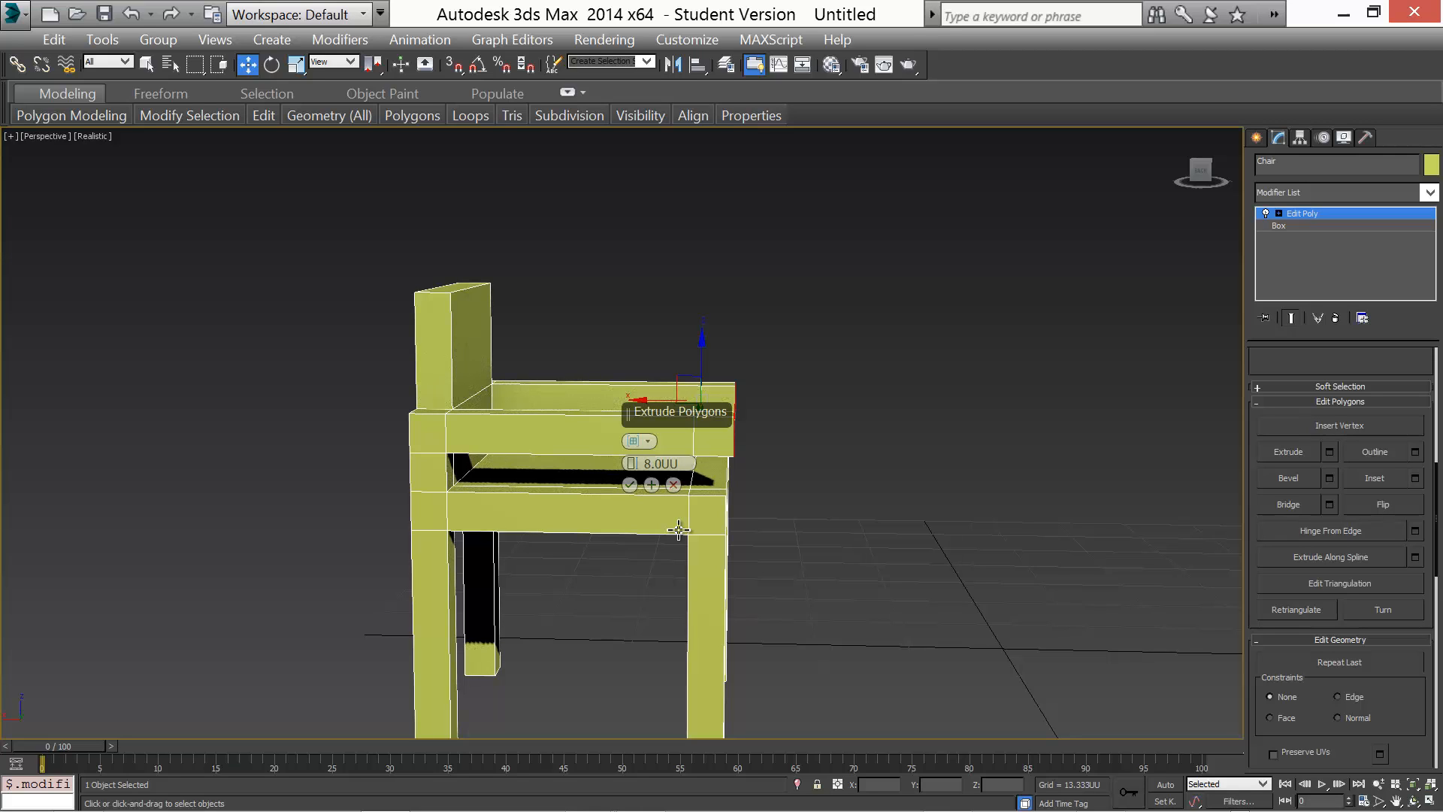
pyautogui.click(630, 484)
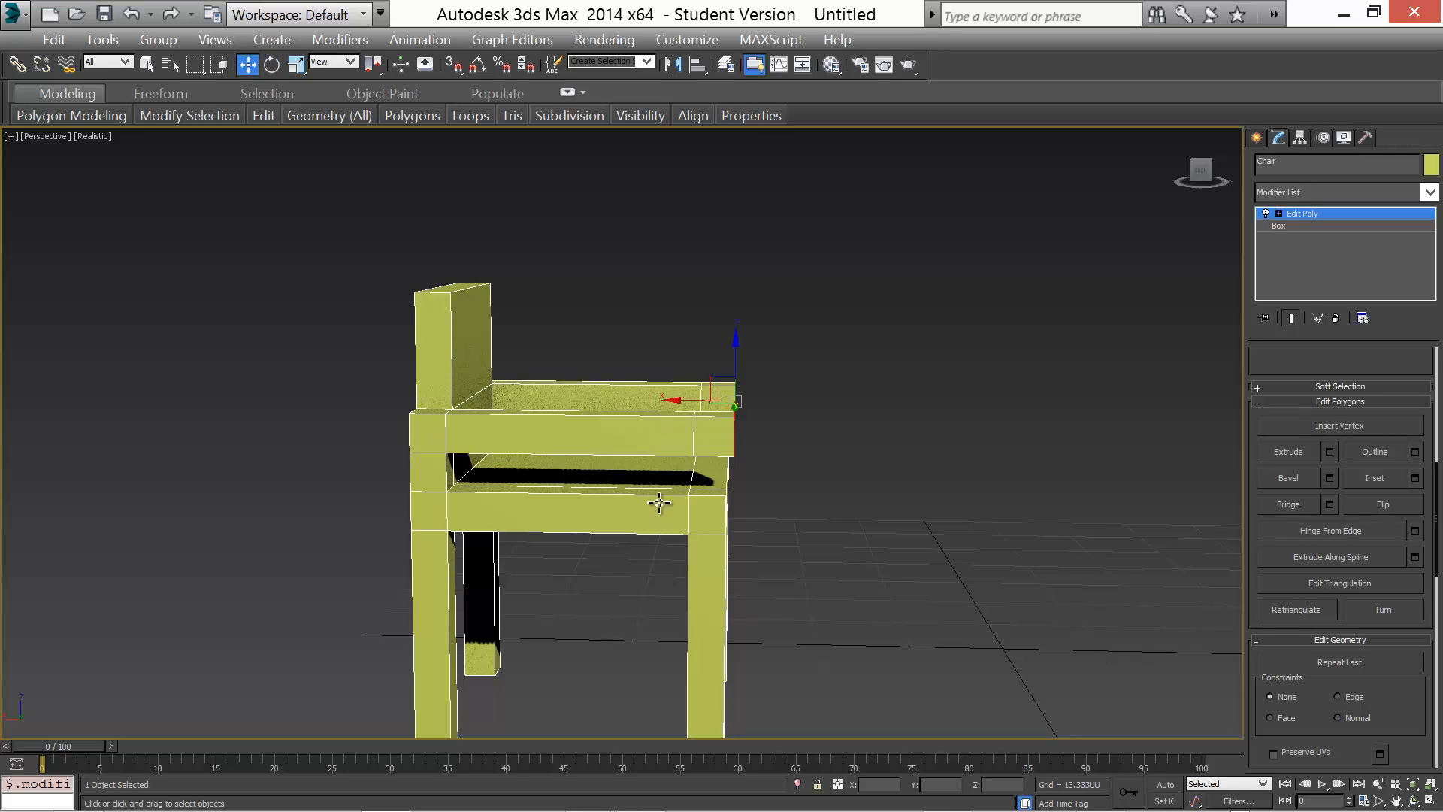
pyautogui.moveTo(907, 527)
pyautogui.keyDown('alt'); pyautogui.mouseDown(button='middle')
pyautogui.moveTo(846, 523)
pyautogui.moveTo(886, 532)
pyautogui.mouseUp(button='middle'); pyautogui.keyUp('alt')
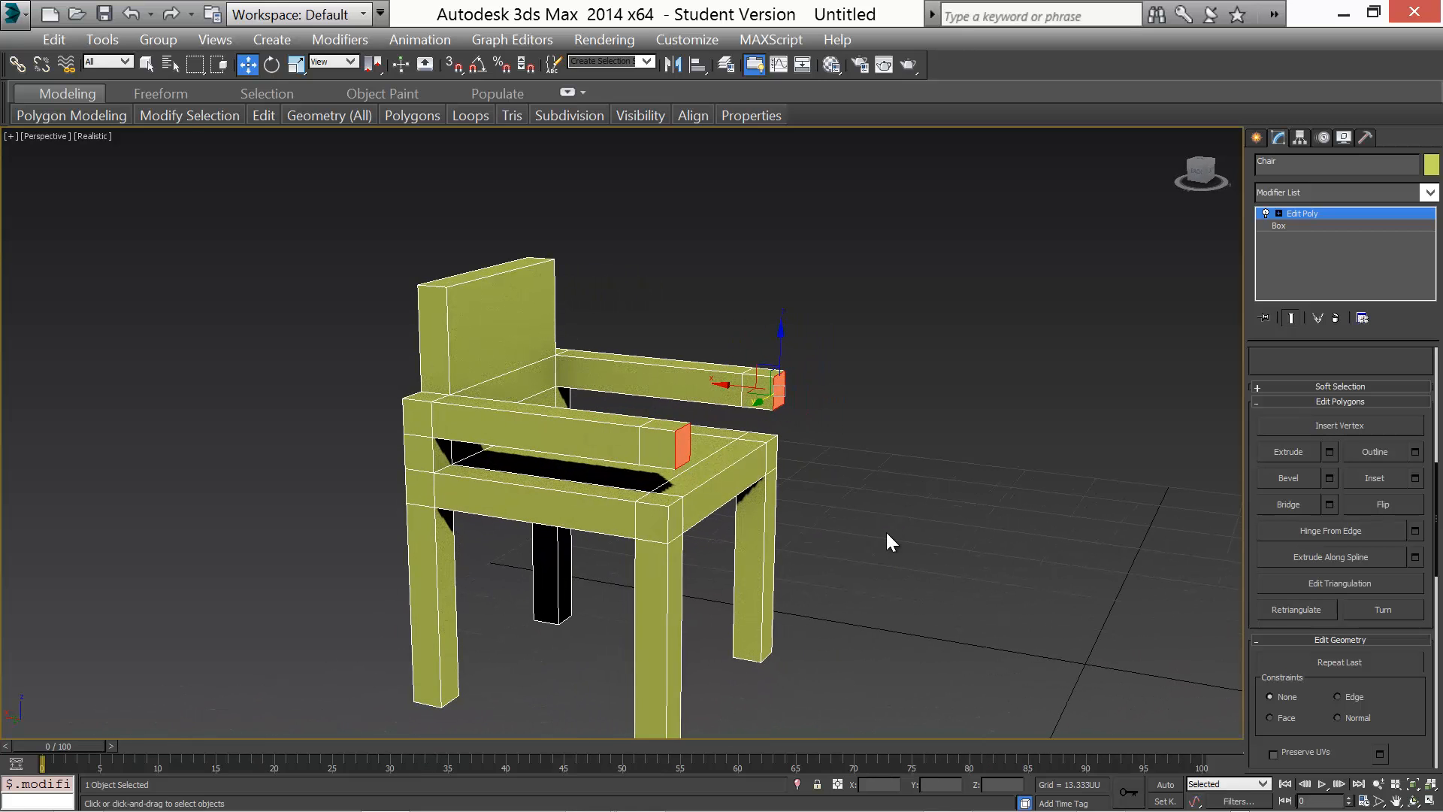
pyautogui.keyDown('alt'); pyautogui.moveTo(796, 507); pyautogui.dragTo(763, 459, button='middle'); pyautogui.keyUp('alt')
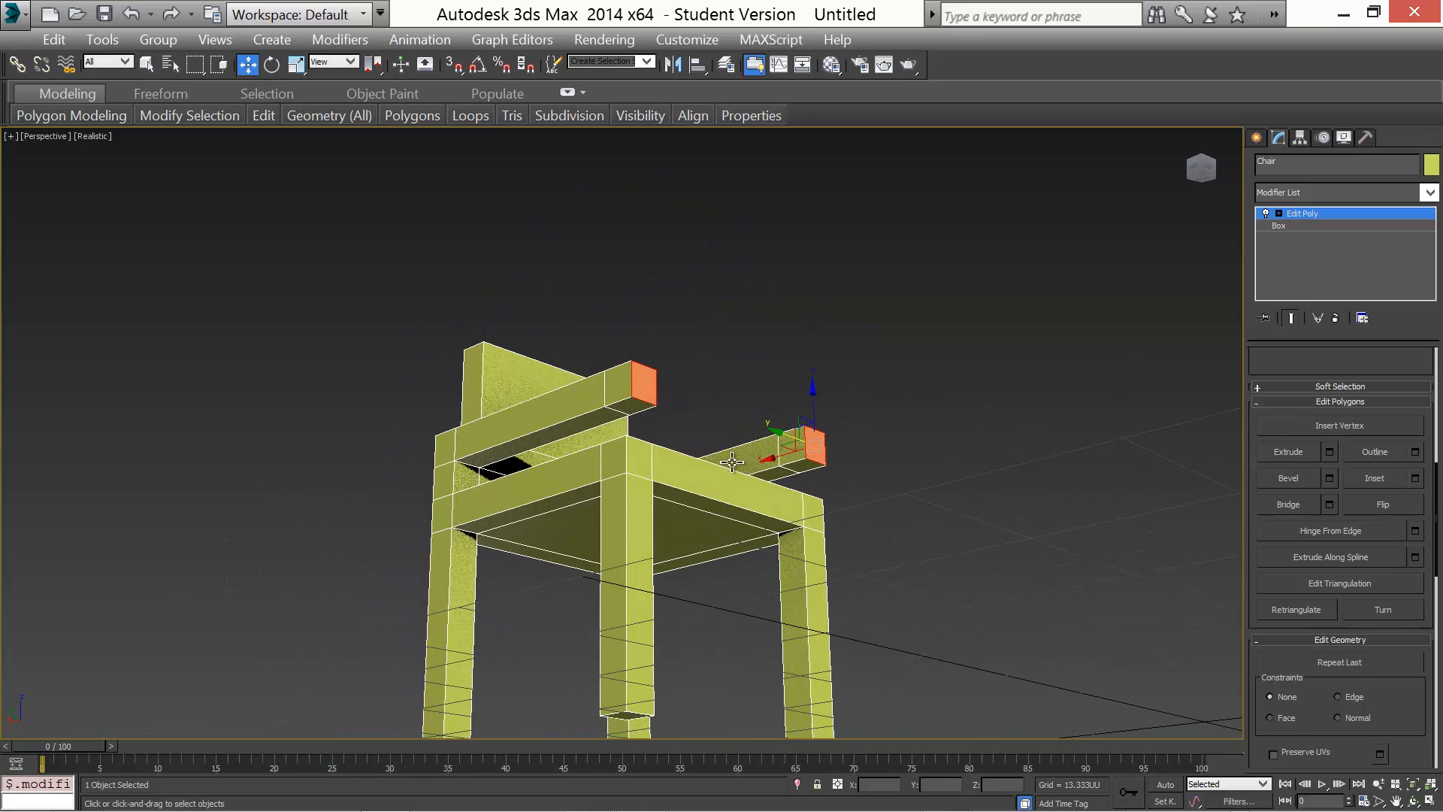
pyautogui.click(630, 406)
pyautogui.keyDown('ctrl'); pyautogui.click(801, 460); pyautogui.keyUp('ctrl')
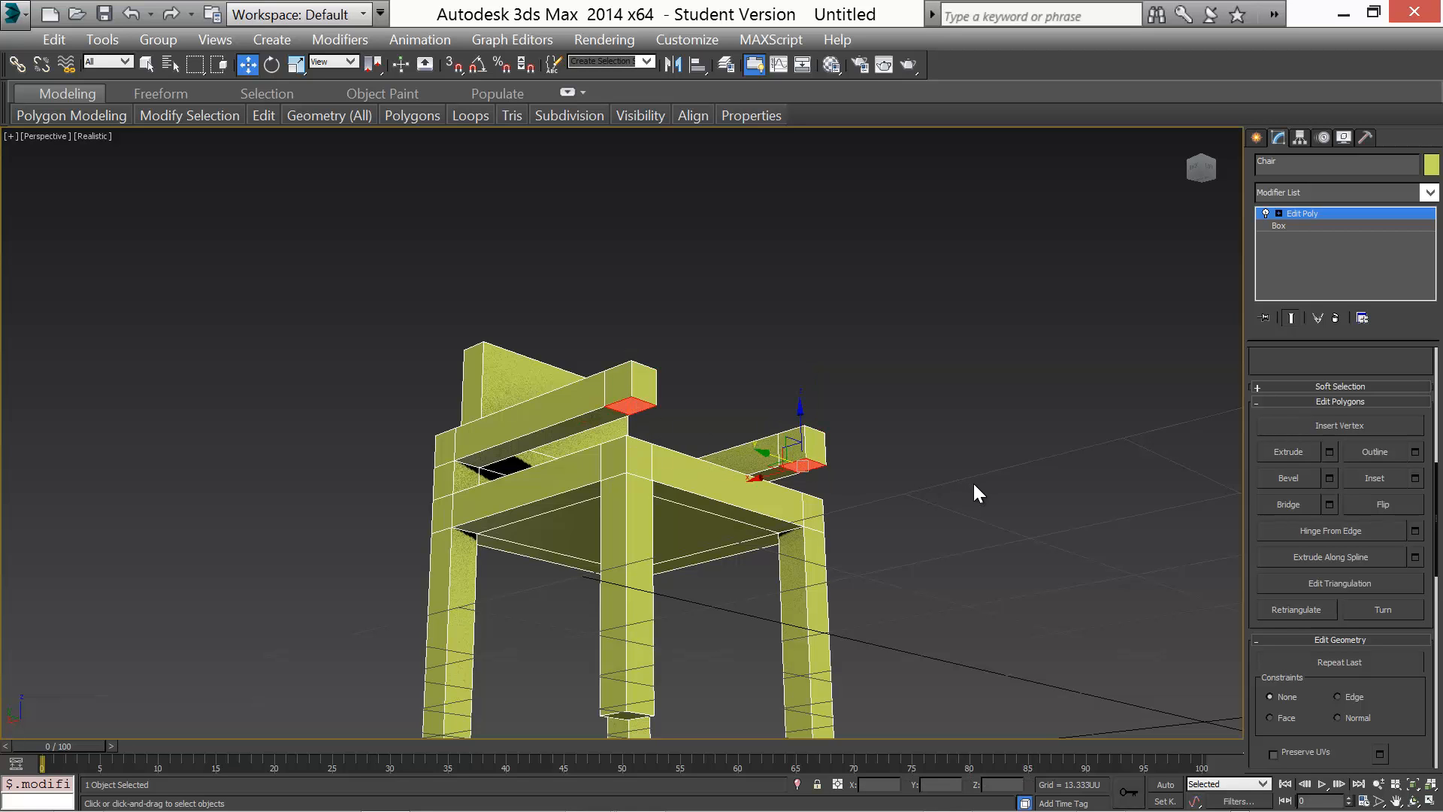
pyautogui.moveTo(972, 481)
pyautogui.keyDown('alt'); pyautogui.mouseDown(button='middle')
pyautogui.moveTo(787, 504)
pyautogui.moveTo(814, 528)
pyautogui.moveTo(801, 513)
pyautogui.mouseUp(button='middle'); pyautogui.keyUp('alt')
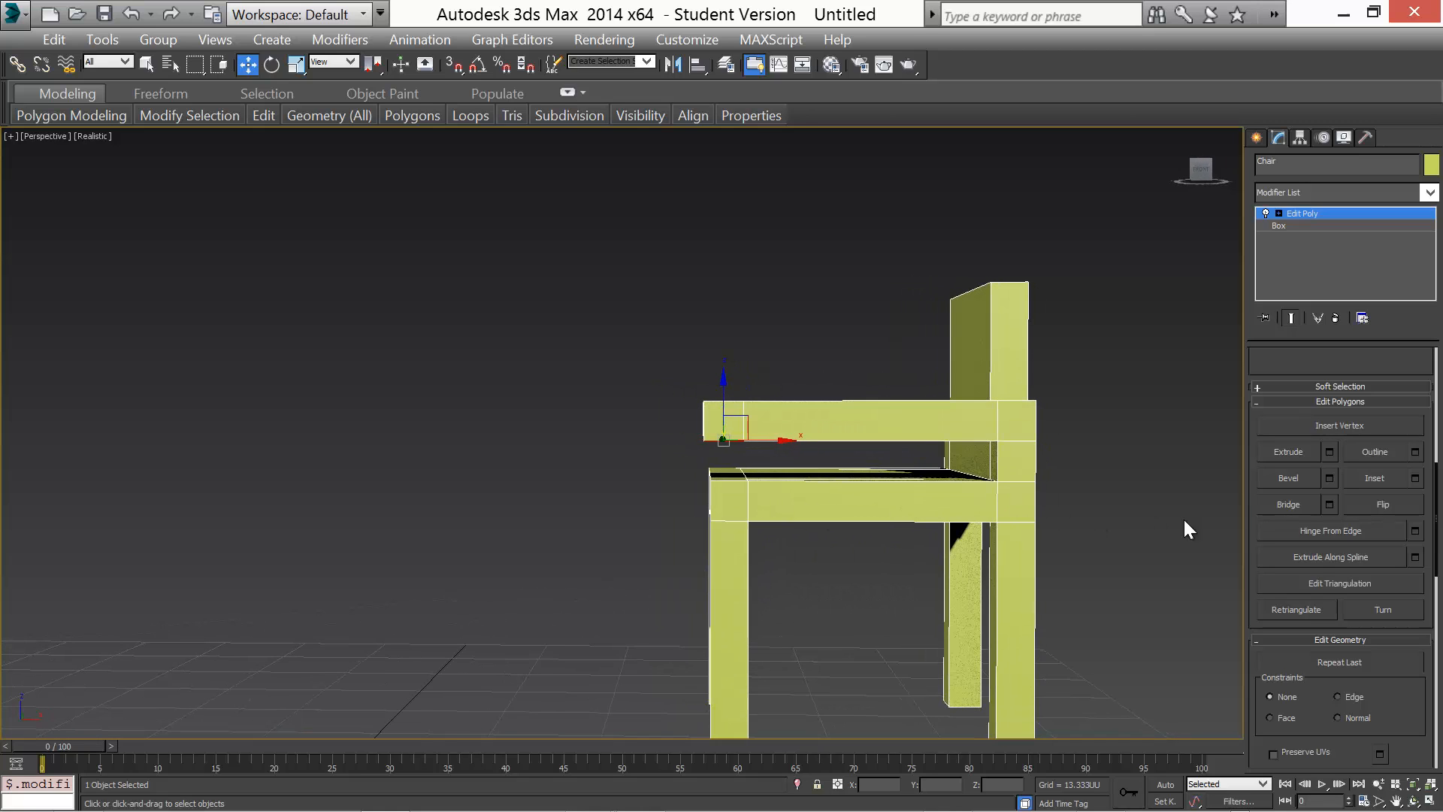
pyautogui.click(1328, 451)
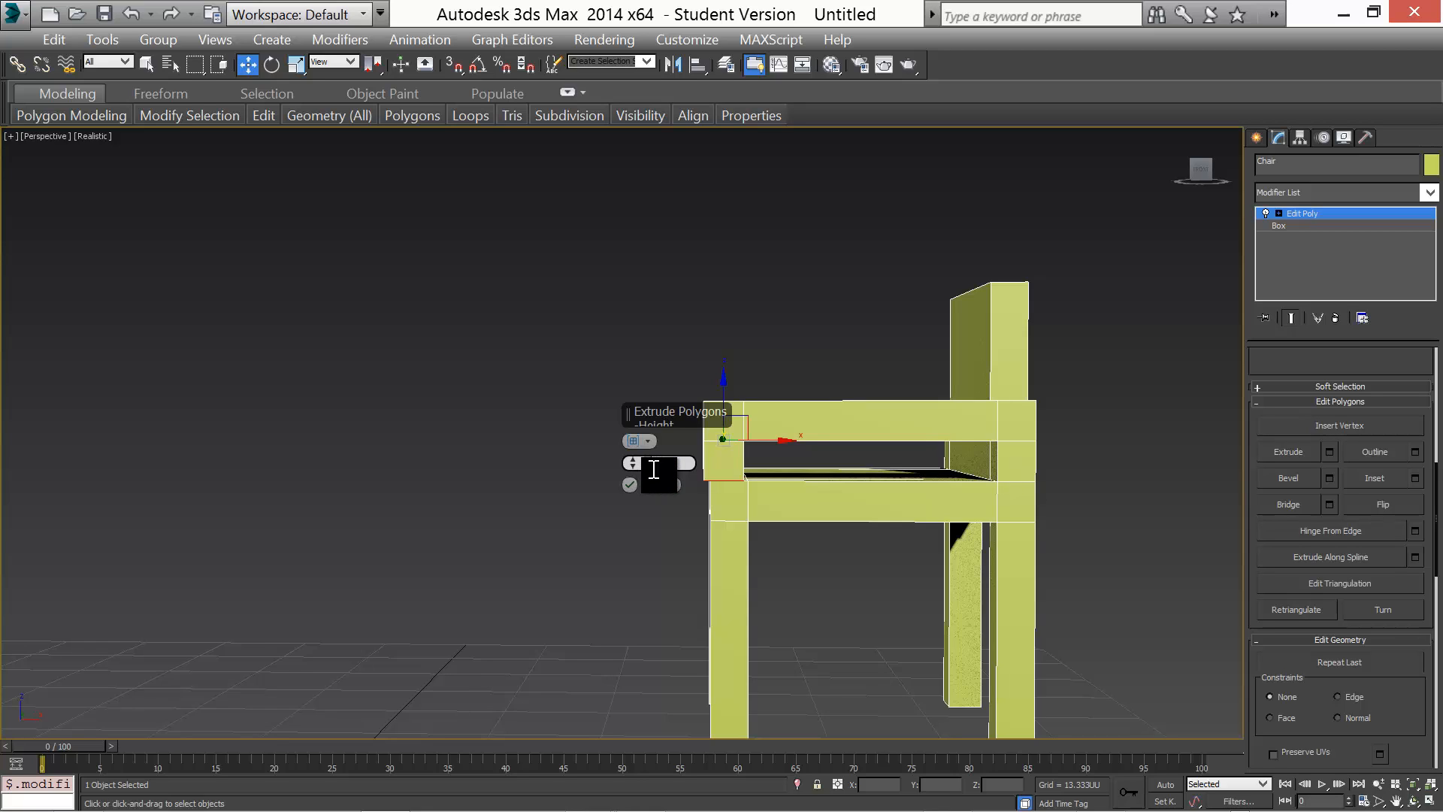
pyautogui.write('4')
pyautogui.press('Return')
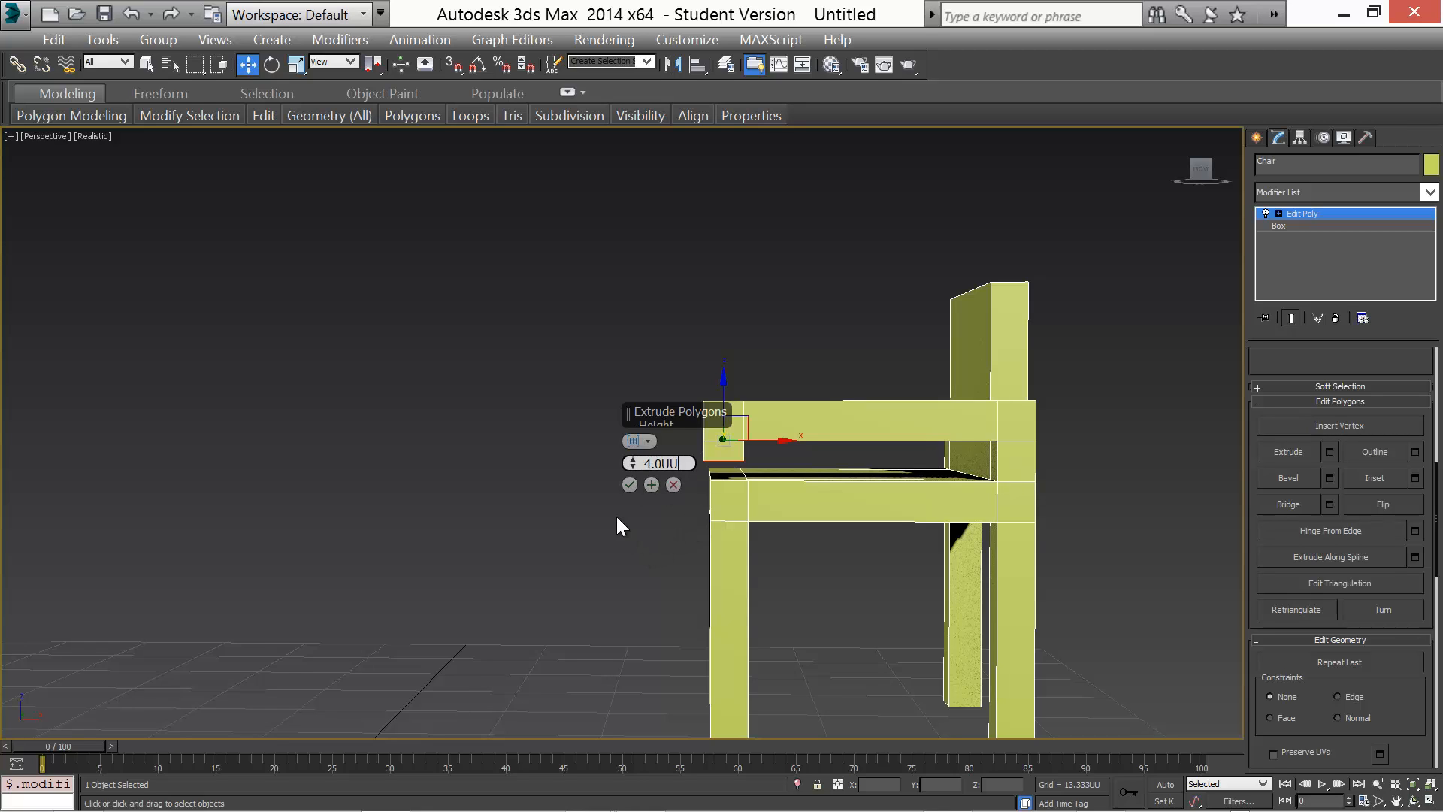
pyautogui.click(630, 484)
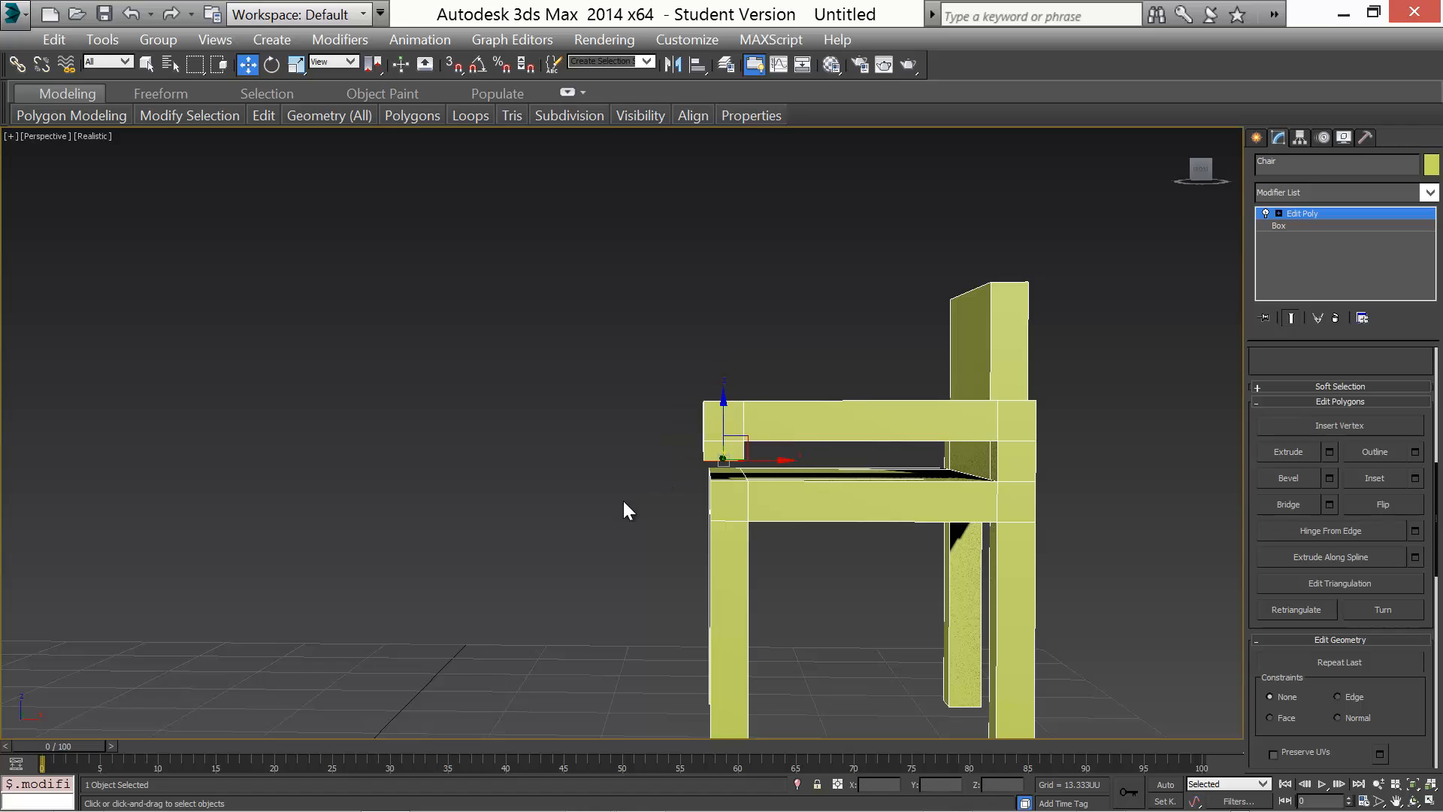
pyautogui.keyDown('alt'); pyautogui.moveTo(611, 517); pyautogui.dragTo(681, 512, button='middle'); pyautogui.keyUp('alt')
pyautogui.click(651, 510)
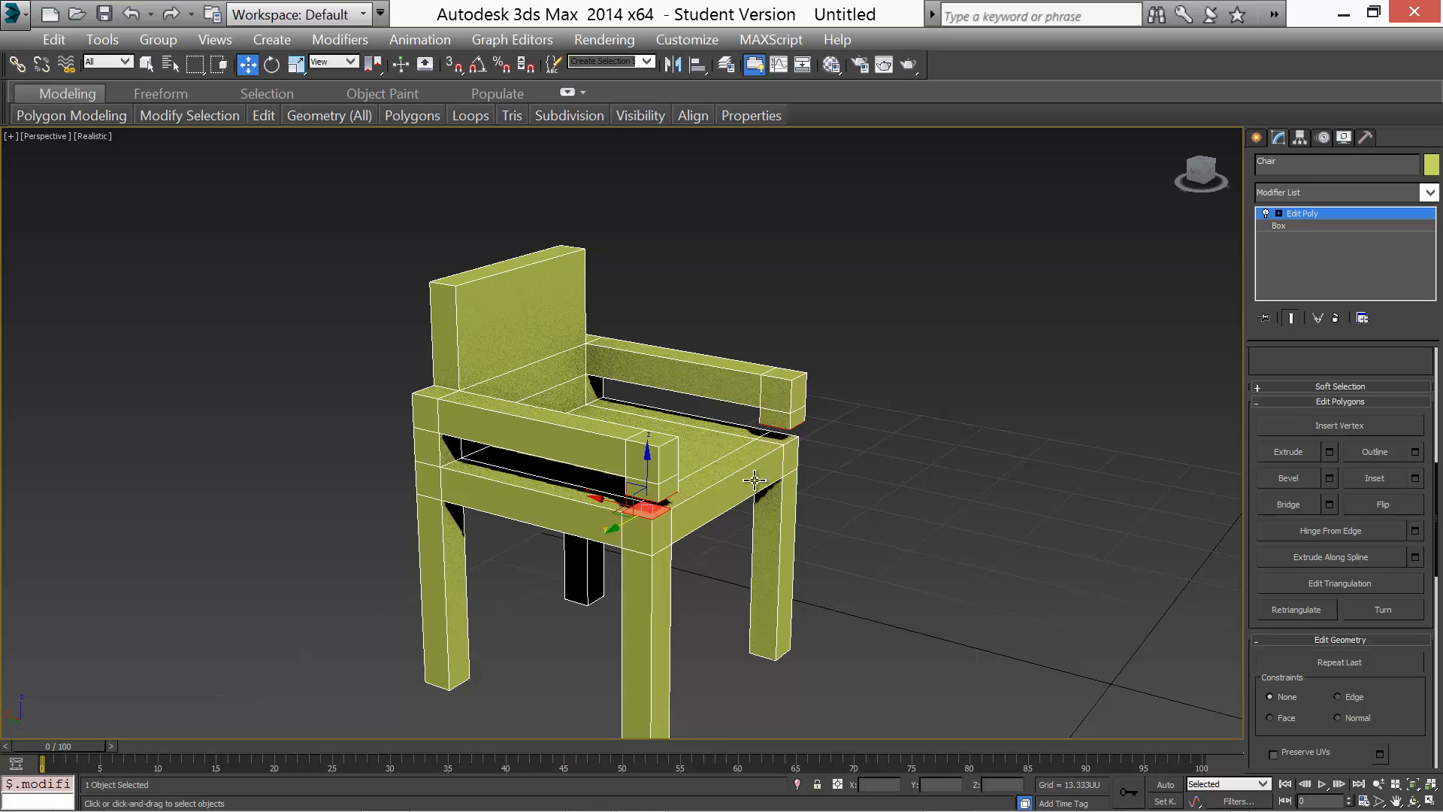
pyautogui.keyDown('ctrl'); pyautogui.click(781, 439); pyautogui.keyUp('ctrl')
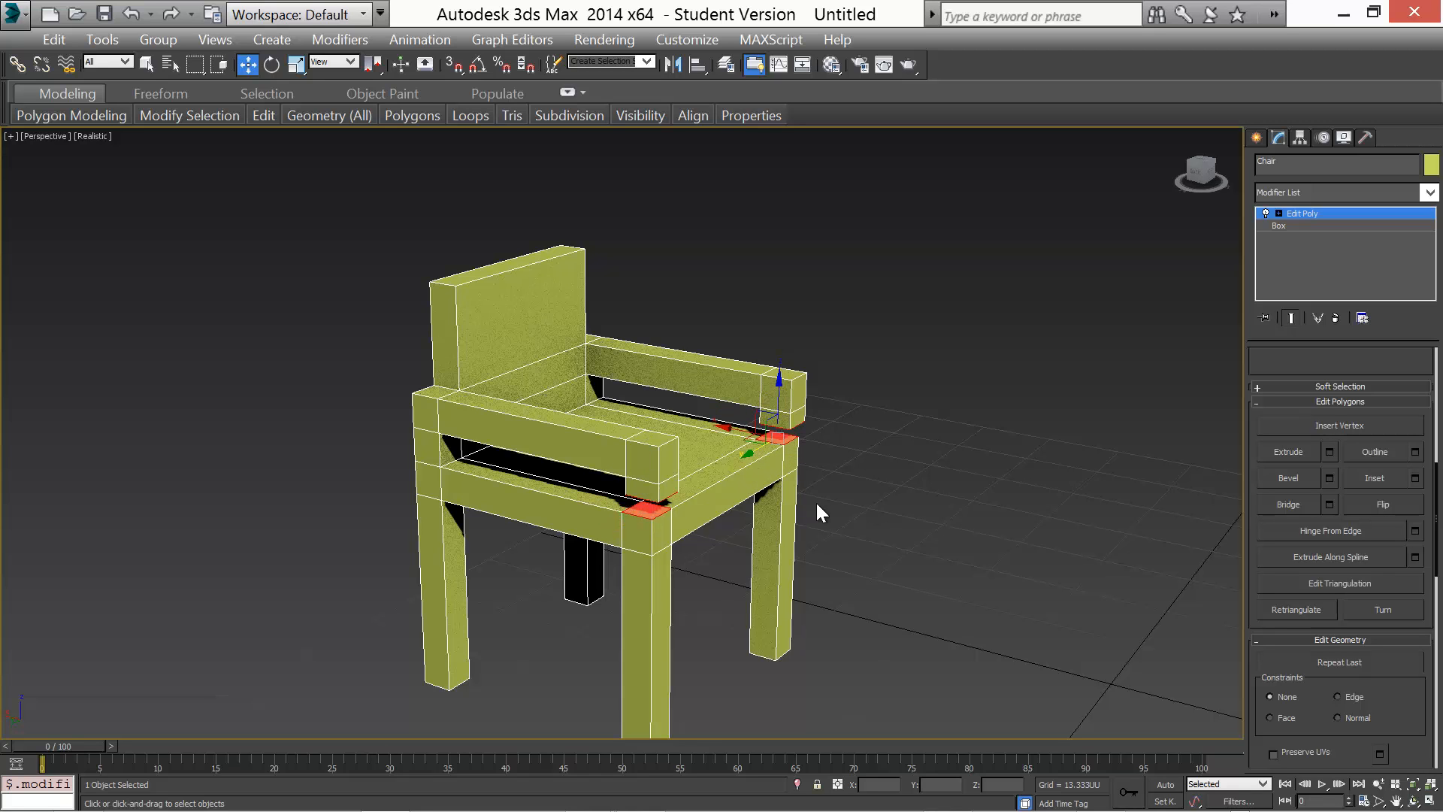
pyautogui.keyDown('alt'); pyautogui.moveTo(792, 541); pyautogui.dragTo(647, 504, button='middle'); pyautogui.keyUp('alt')
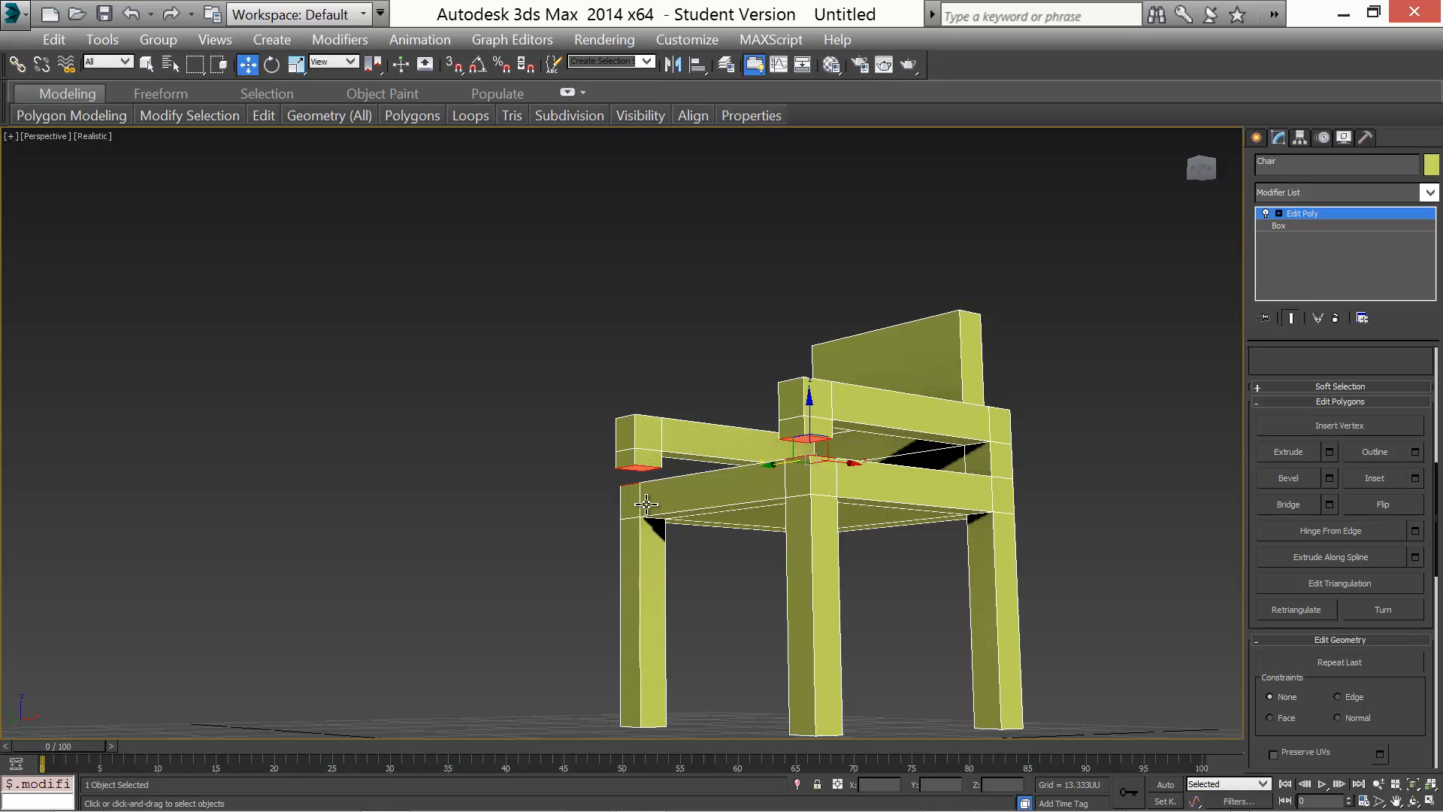
pyautogui.hotkey('ctrl', 'd')
pyautogui.keyDown('alt'); pyautogui.moveTo(534, 489); pyautogui.dragTo(666, 514, button='middle'); pyautogui.keyUp('alt')
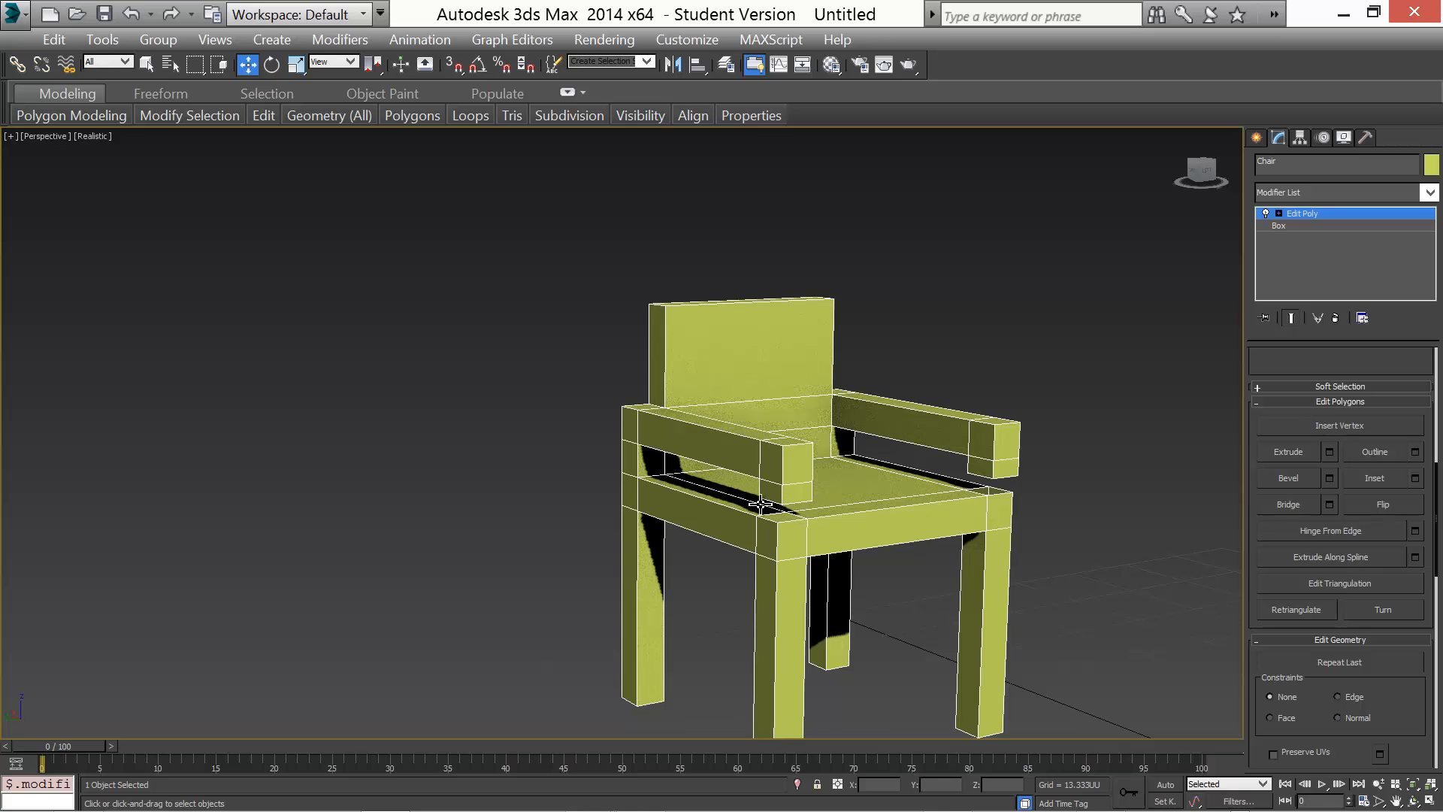
pyautogui.keyDown('alt'); pyautogui.moveTo(911, 554); pyautogui.dragTo(1039, 543, button='middle'); pyautogui.keyUp('alt')
# Switch to vertex level and use Target Weld to join one armrest support's bottom vertices onto the seat corner vertices
pyautogui.scroll(5, 827, 500)
pyautogui.scroll(-2, 827, 500)
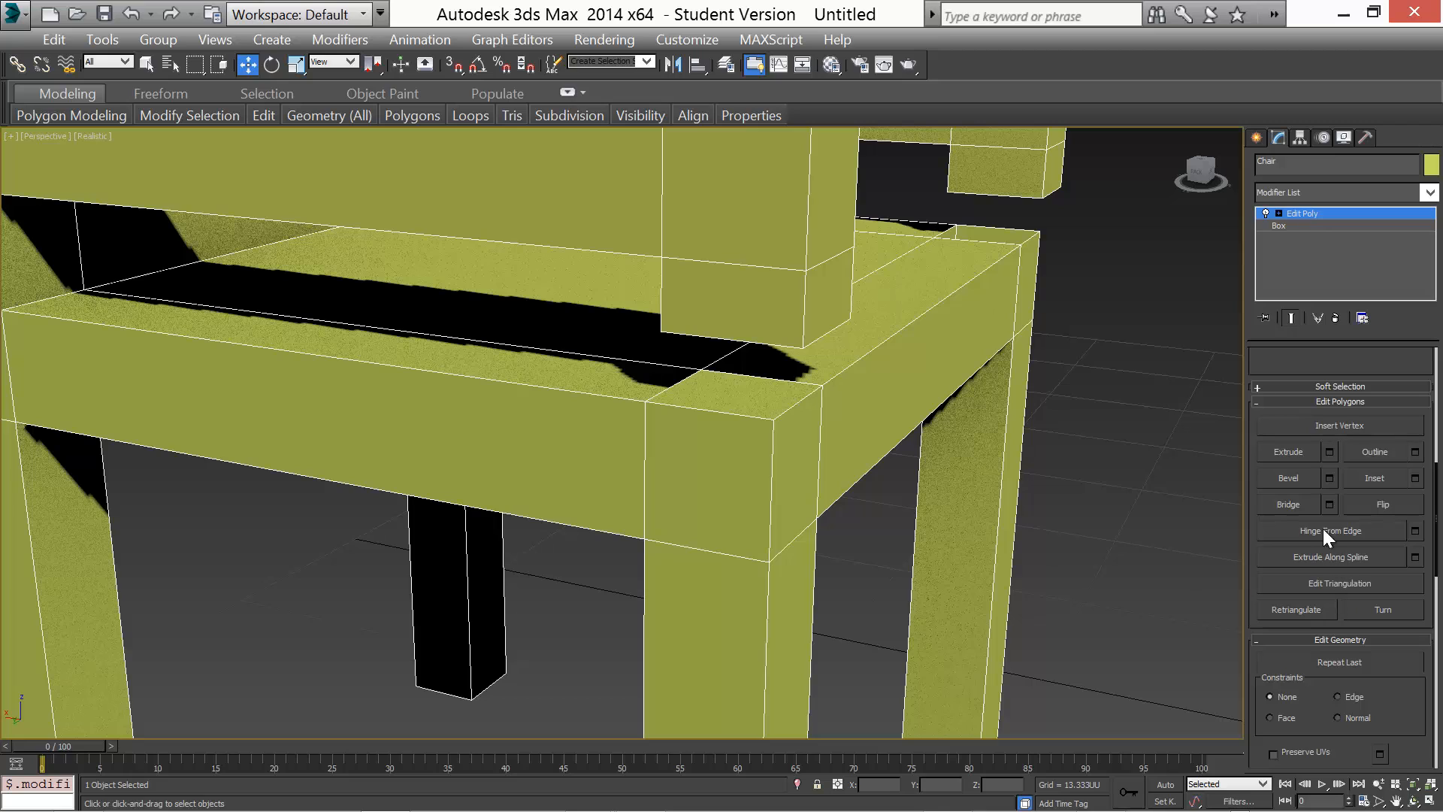
pyautogui.moveTo(1438, 505); pyautogui.dragTo(1439, 381)
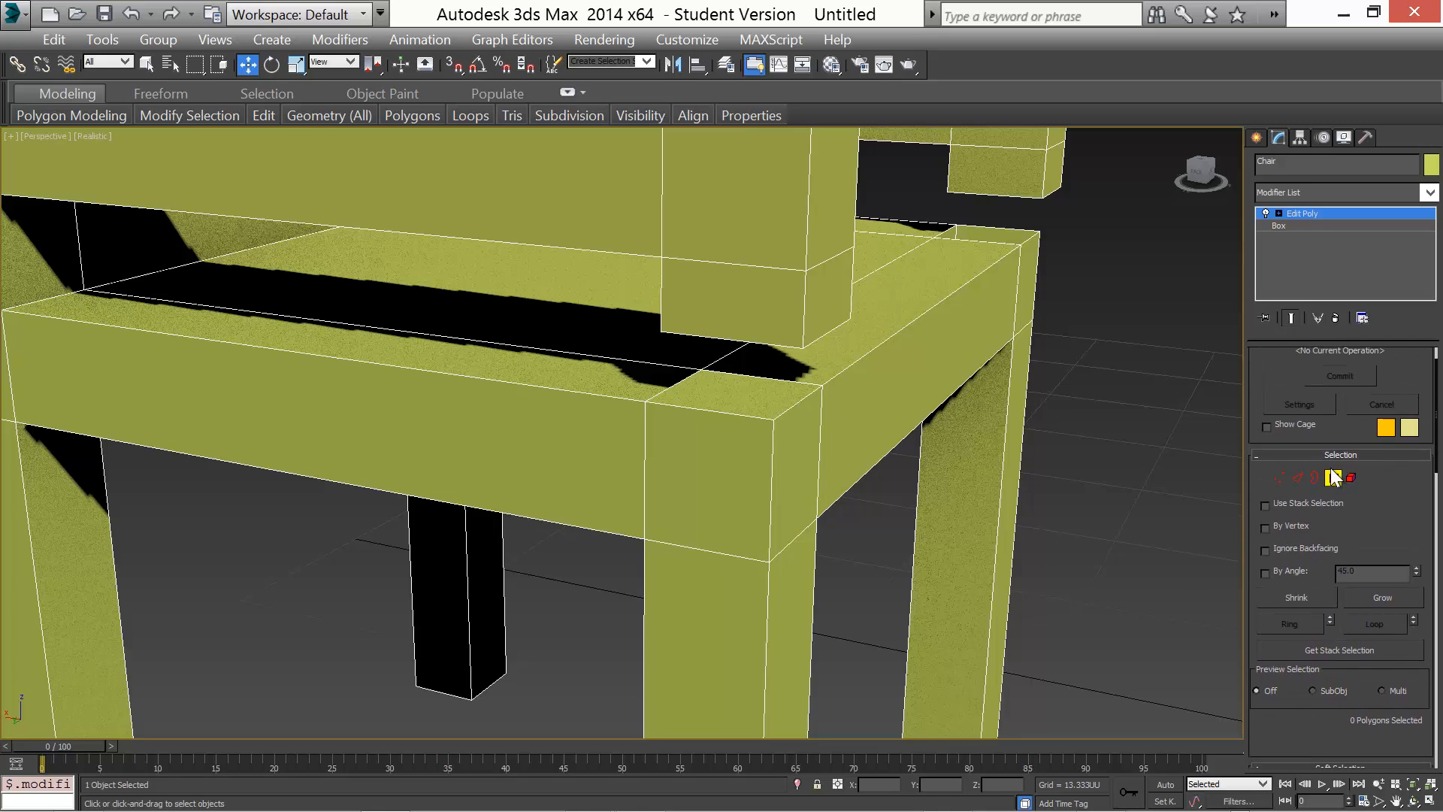
pyautogui.click(1284, 477)
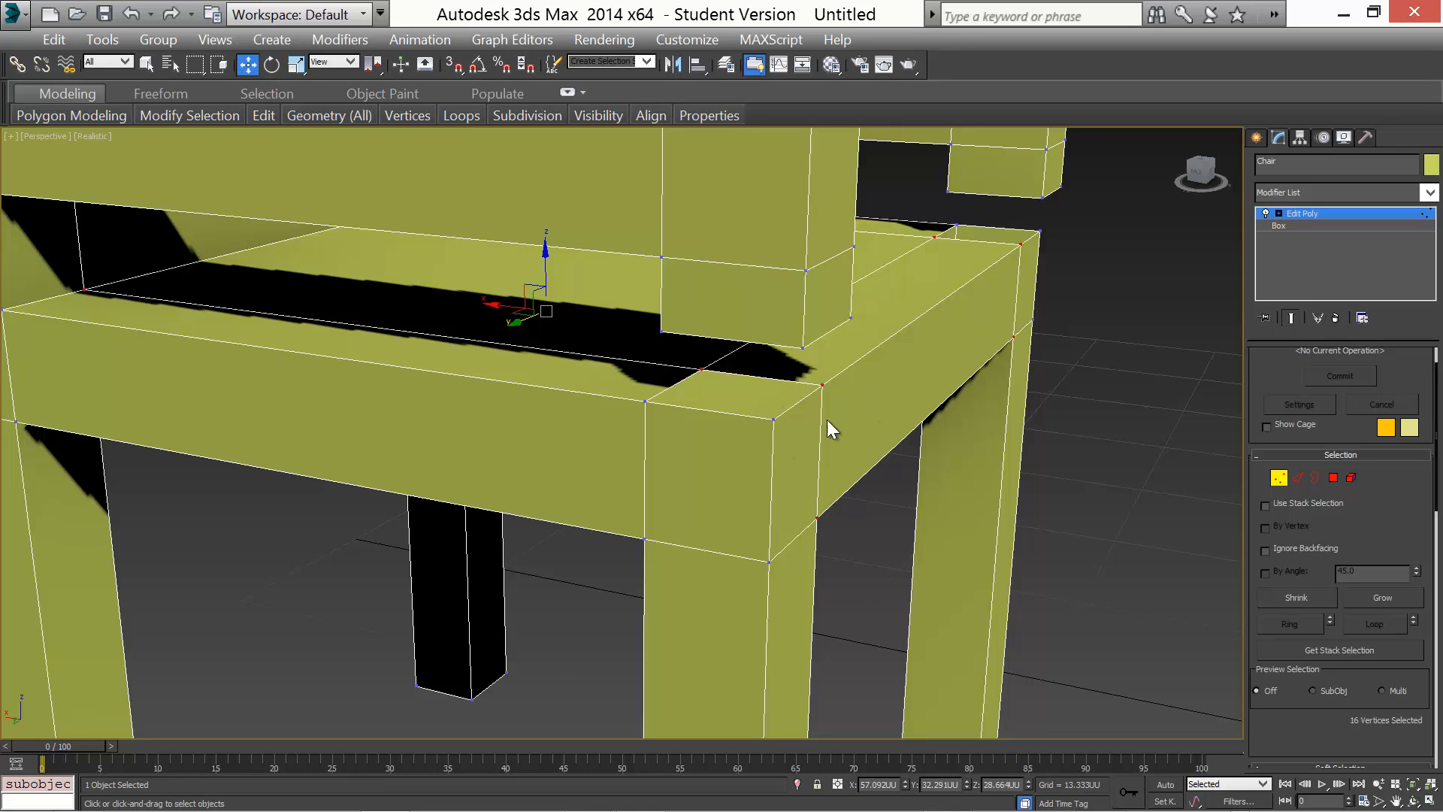
pyautogui.click(1099, 364)
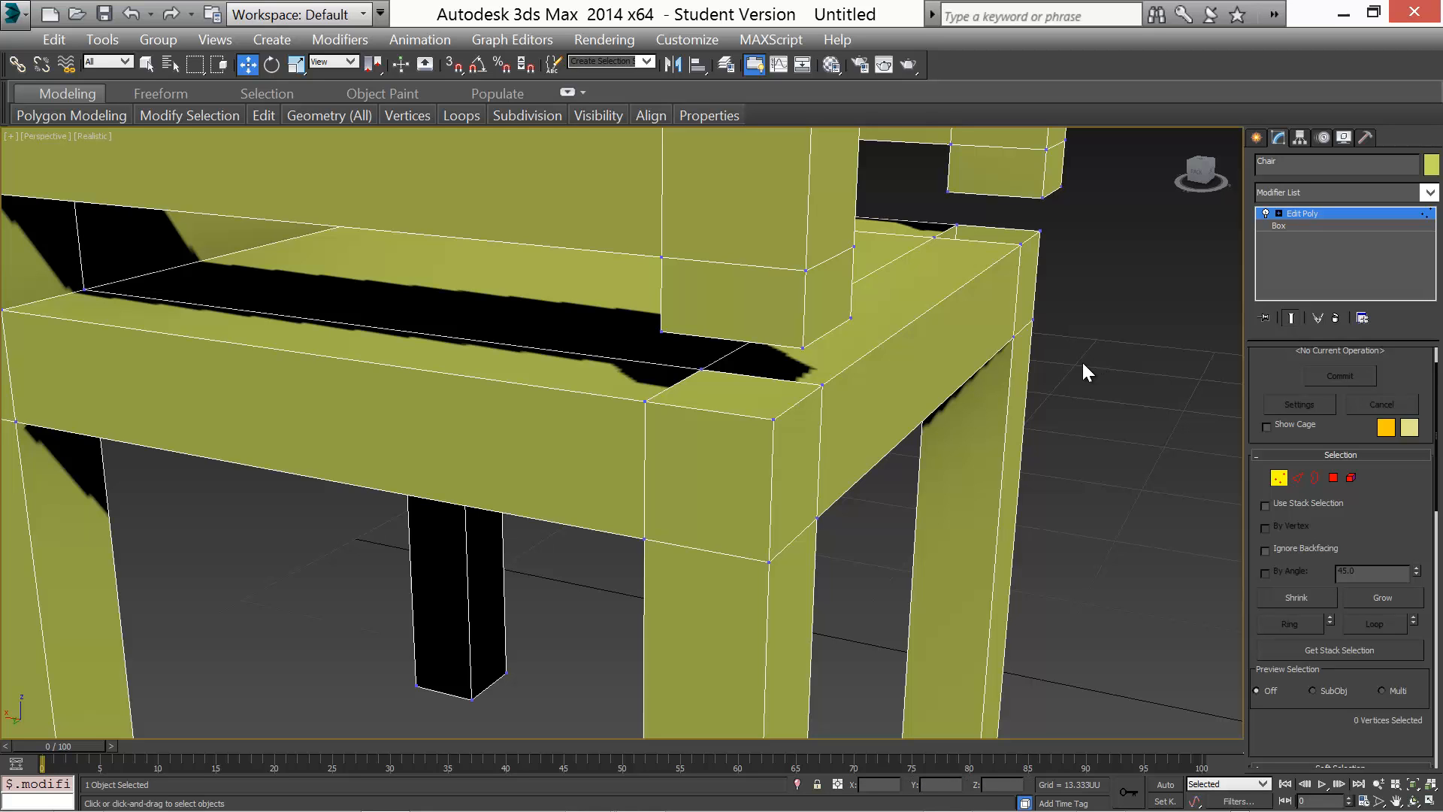
pyautogui.keyDown('alt'); pyautogui.moveTo(693, 465); pyautogui.dragTo(727, 463, button='middle'); pyautogui.keyUp('alt')
pyautogui.moveTo(1438, 385); pyautogui.dragTo(1437, 521)
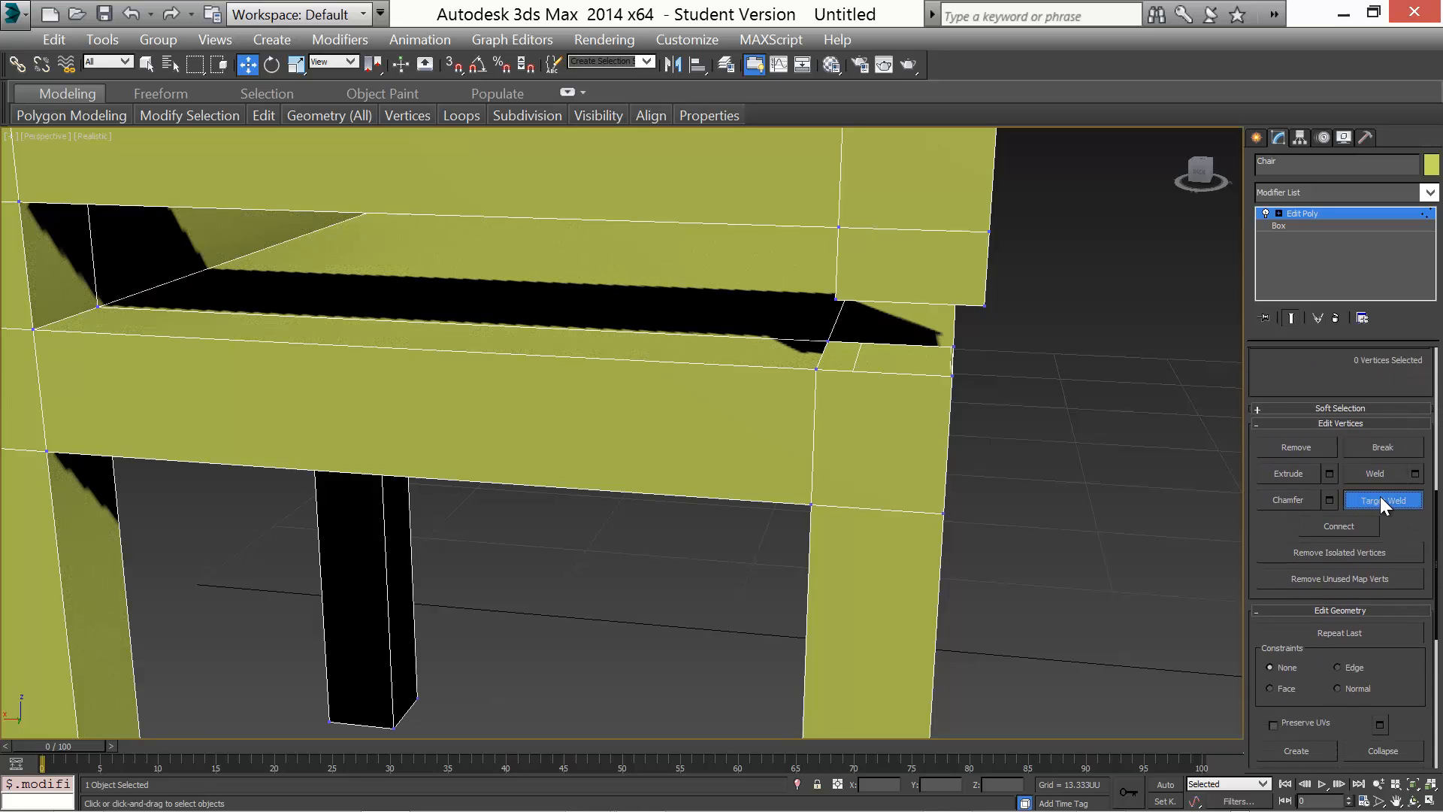
pyautogui.click(1380, 501)
pyautogui.moveTo(687, 480)
pyautogui.keyDown('alt'); pyautogui.mouseDown(button='middle')
pyautogui.moveTo(724, 480)
pyautogui.moveTo(569, 538)
pyautogui.moveTo(673, 481)
pyautogui.mouseUp(button='middle'); pyautogui.keyUp('alt')
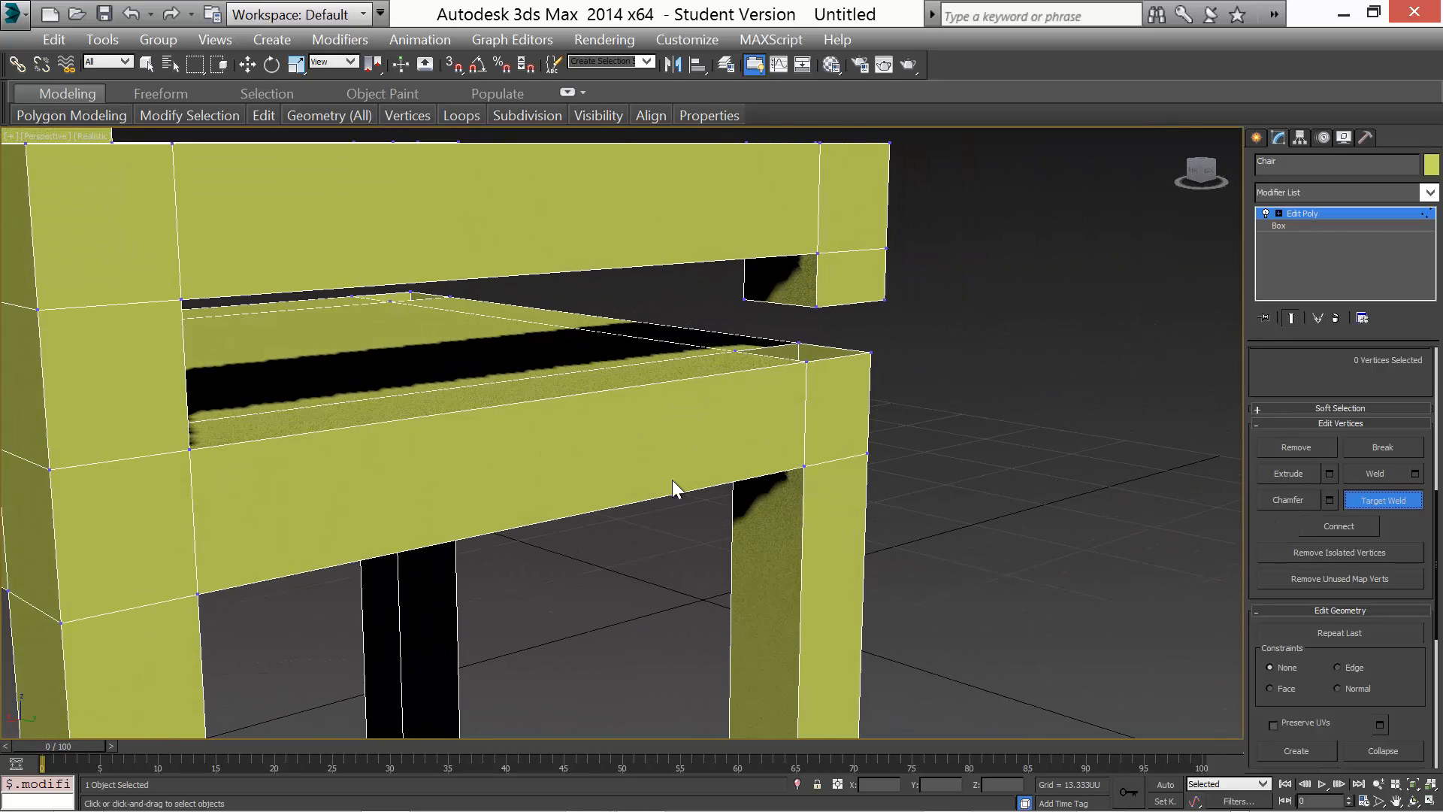
pyautogui.click(735, 350)
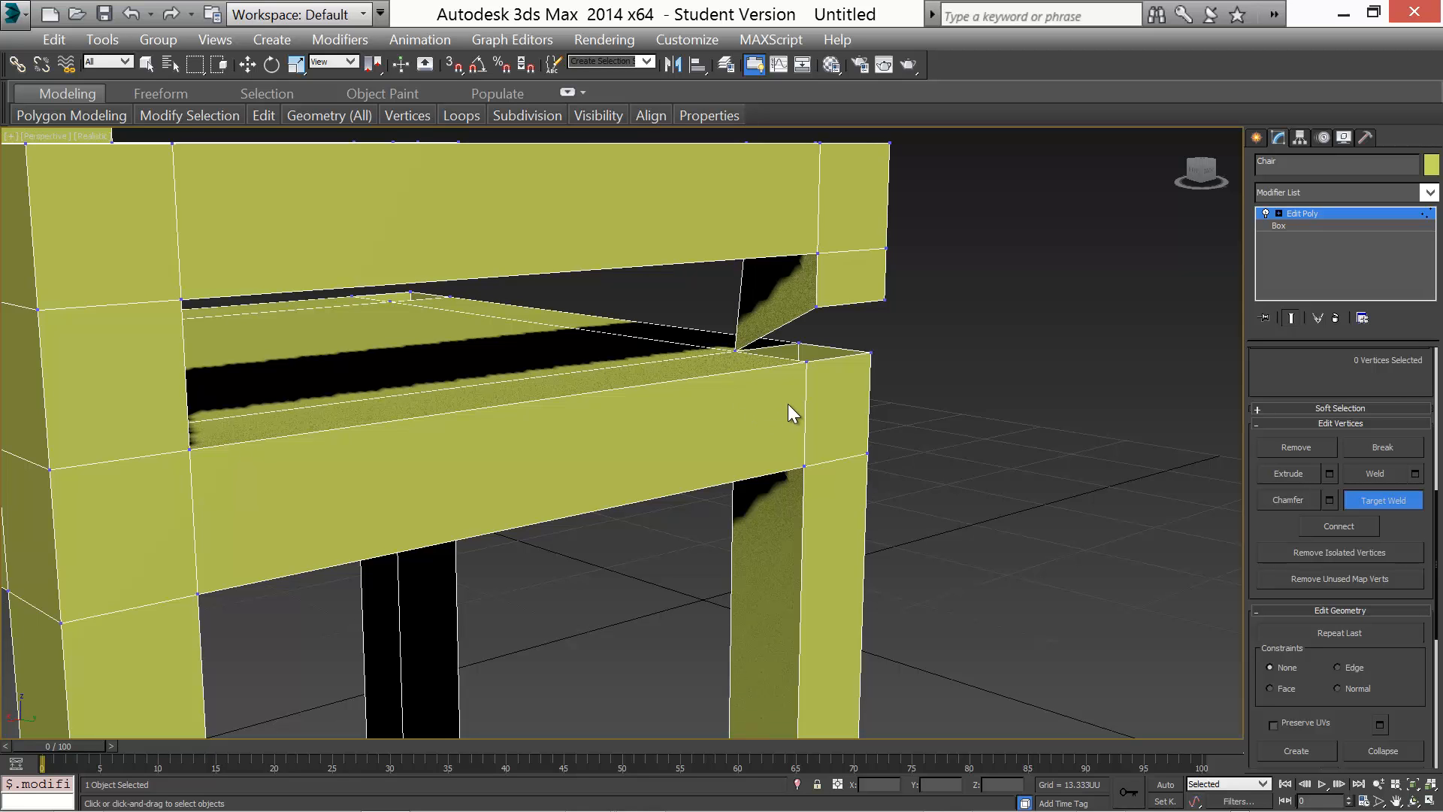
pyautogui.keyDown('alt'); pyautogui.moveTo(855, 395); pyautogui.dragTo(768, 388, button='middle'); pyautogui.keyUp('alt')
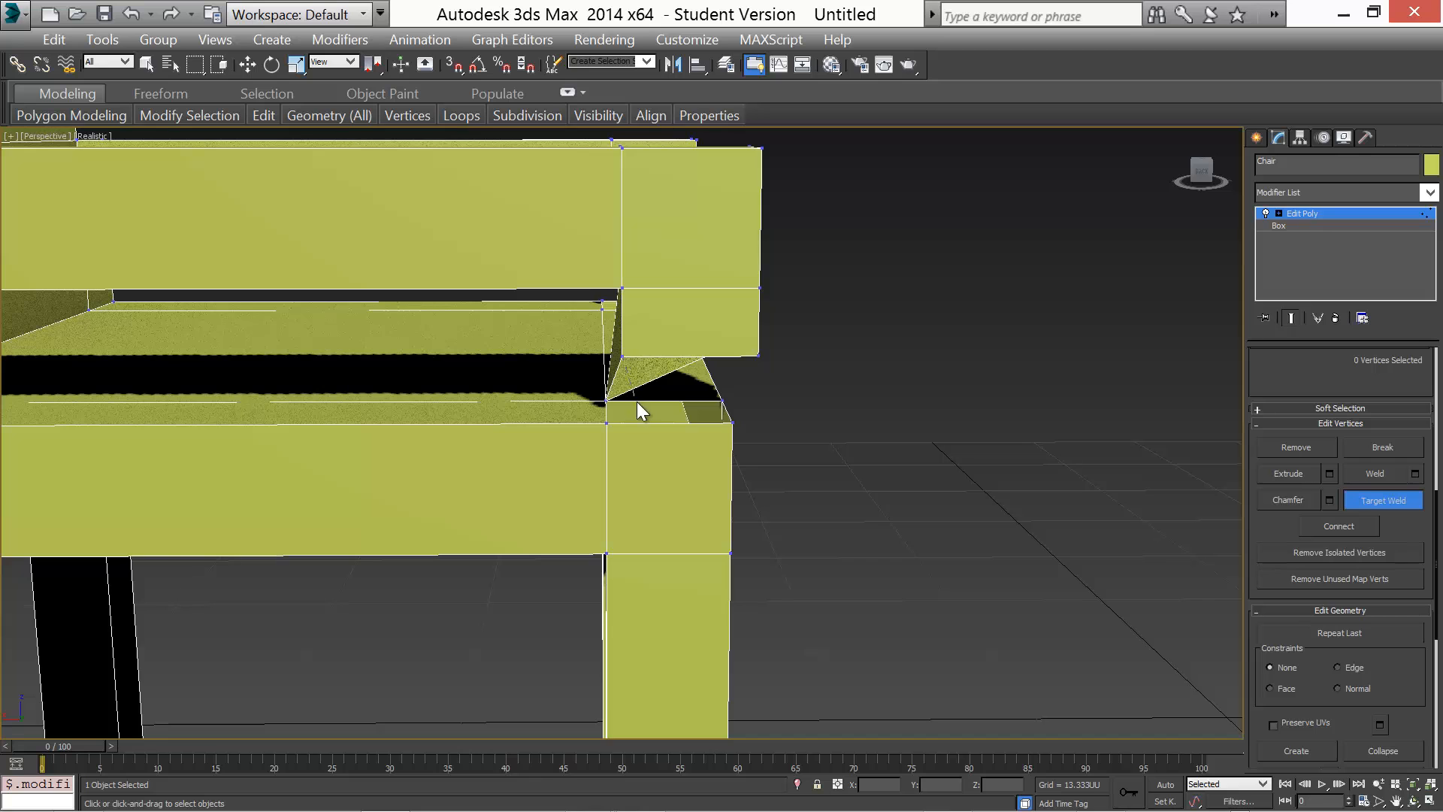
pyautogui.click(607, 424)
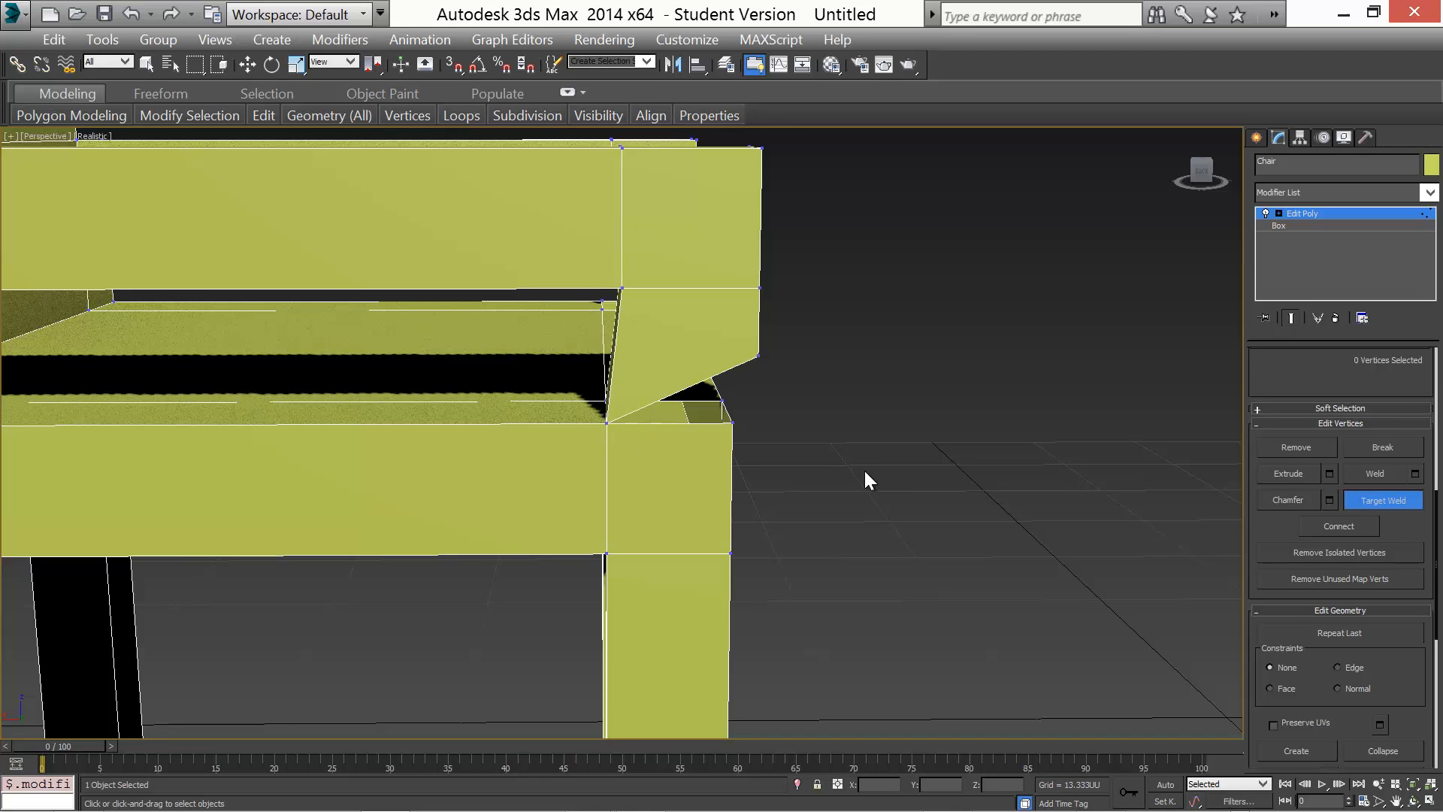
pyautogui.moveTo(863, 467)
pyautogui.keyDown('alt'); pyautogui.mouseDown(button='middle')
pyautogui.moveTo(809, 471)
pyautogui.moveTo(887, 474)
pyautogui.mouseUp(button='middle'); pyautogui.keyUp('alt')
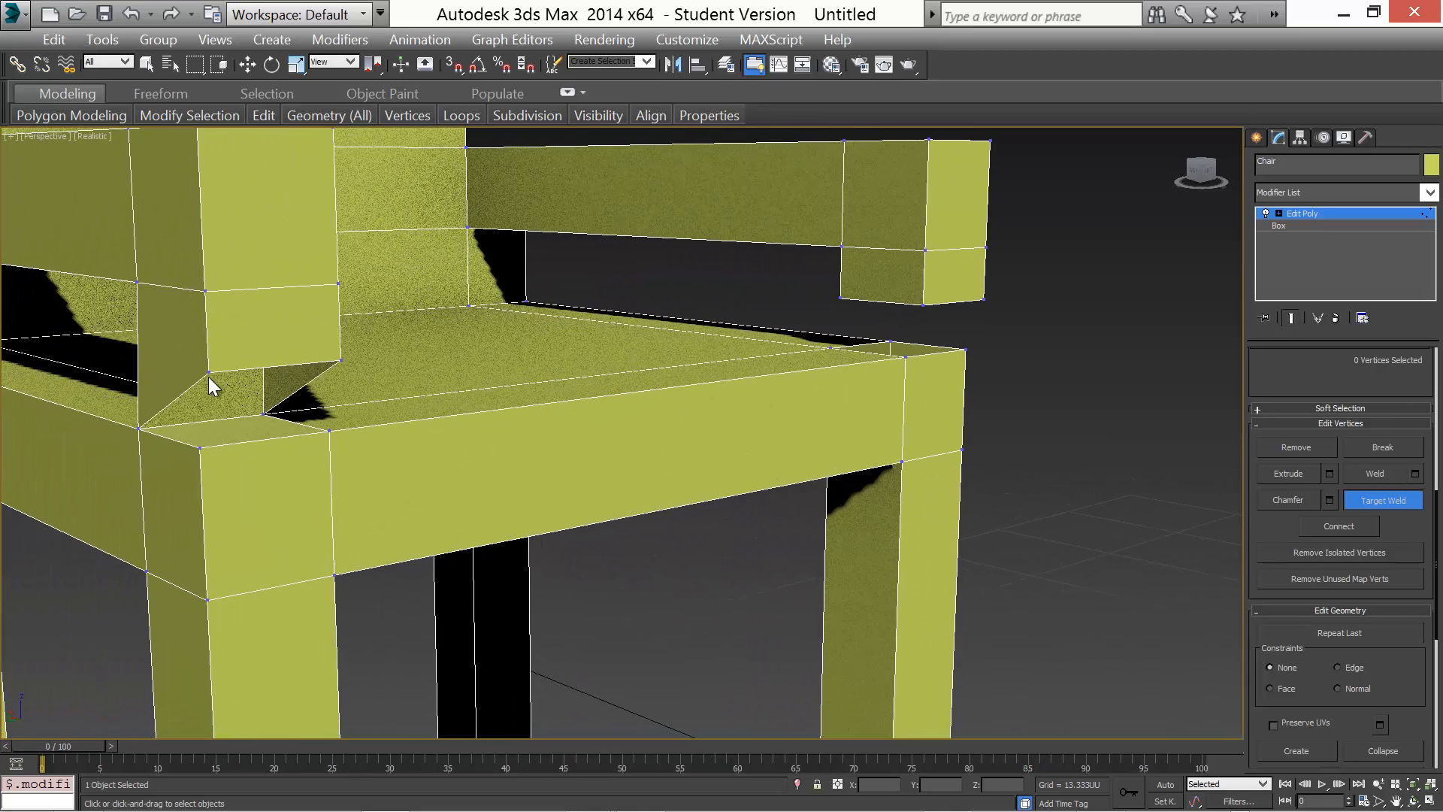
# Target-weld the remaining armrest supports' bottom vertices onto the matching seat corner vertices
pyautogui.click(205, 448)
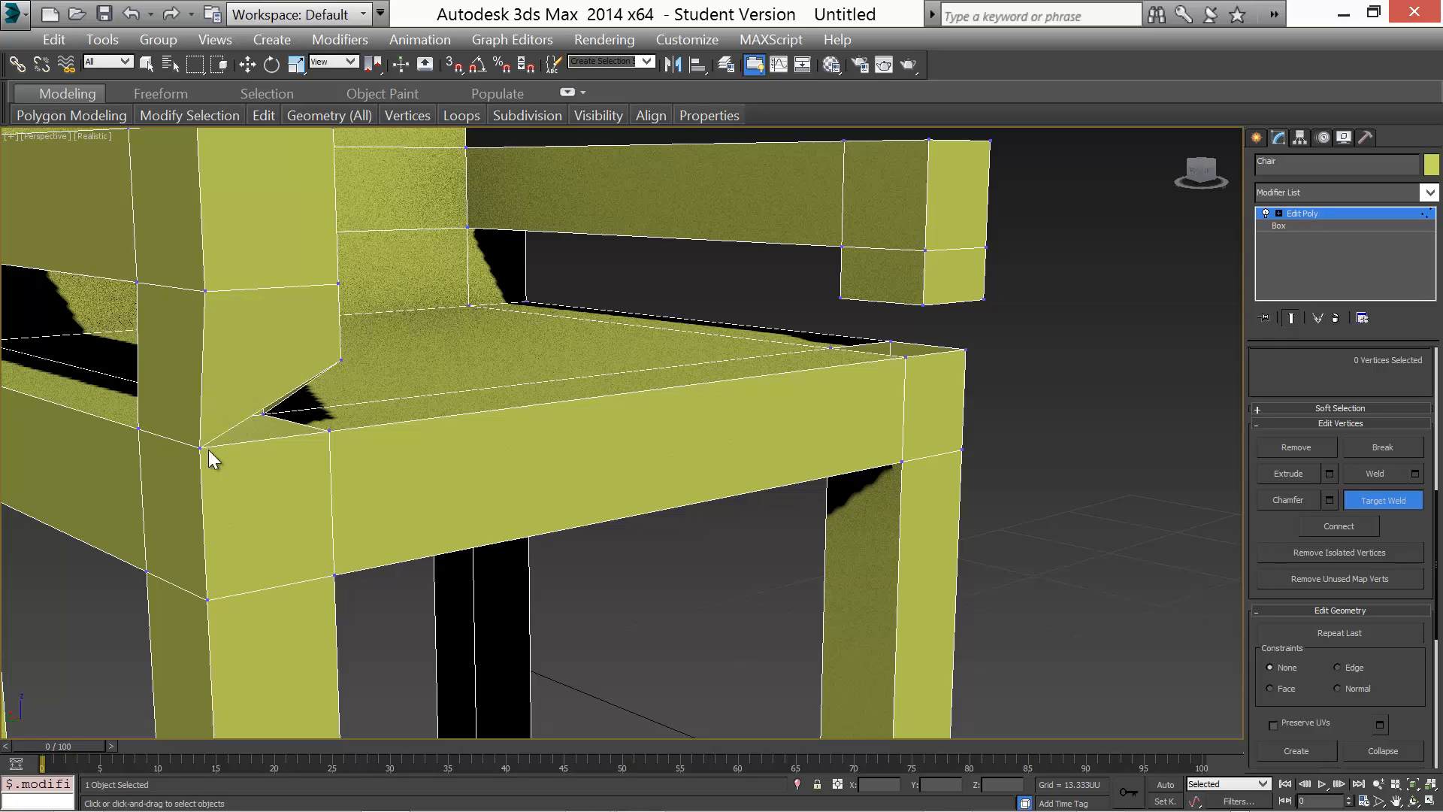
pyautogui.click(329, 430)
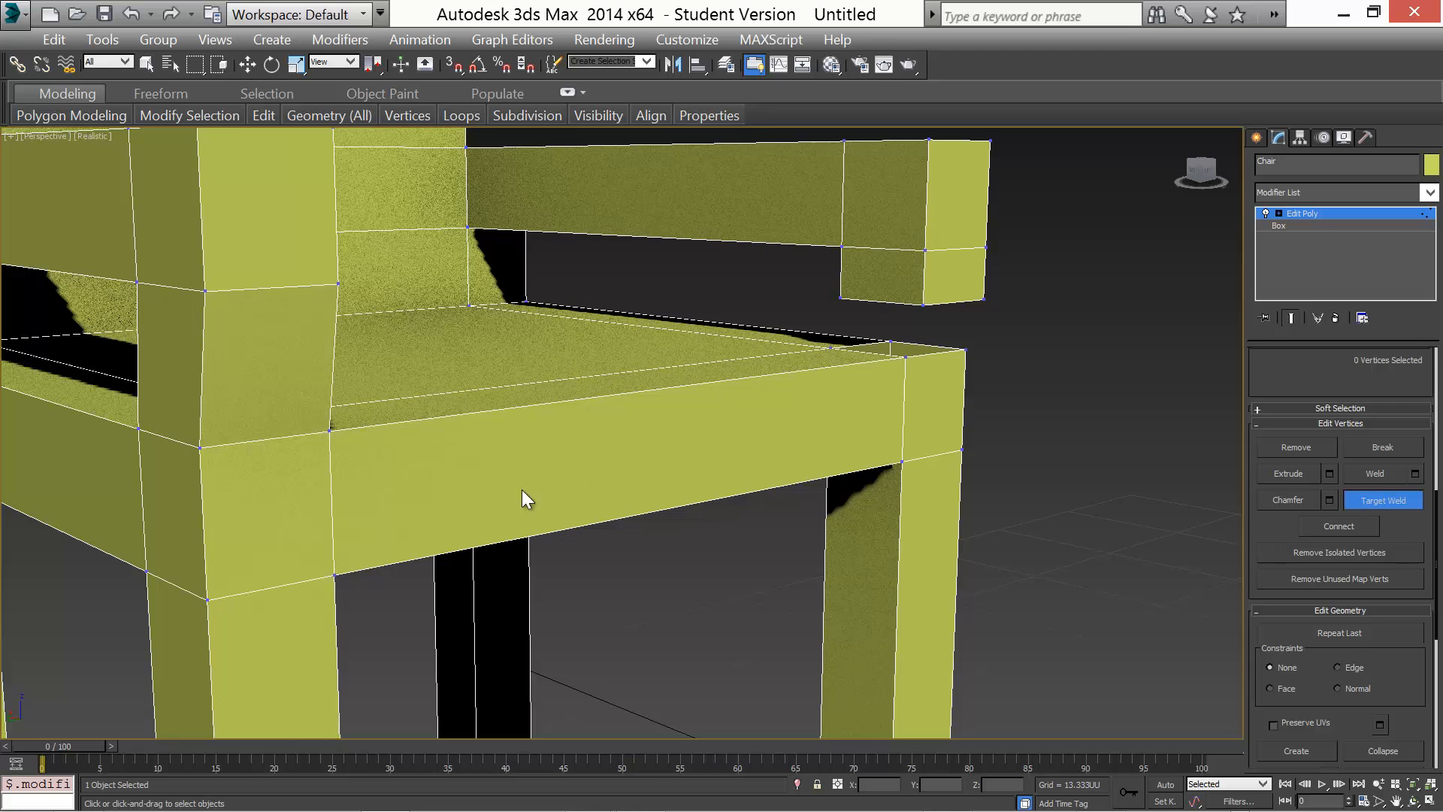
pyautogui.keyDown('alt'); pyautogui.moveTo(482, 493); pyautogui.dragTo(431, 514, button='middle'); pyautogui.keyUp('alt')
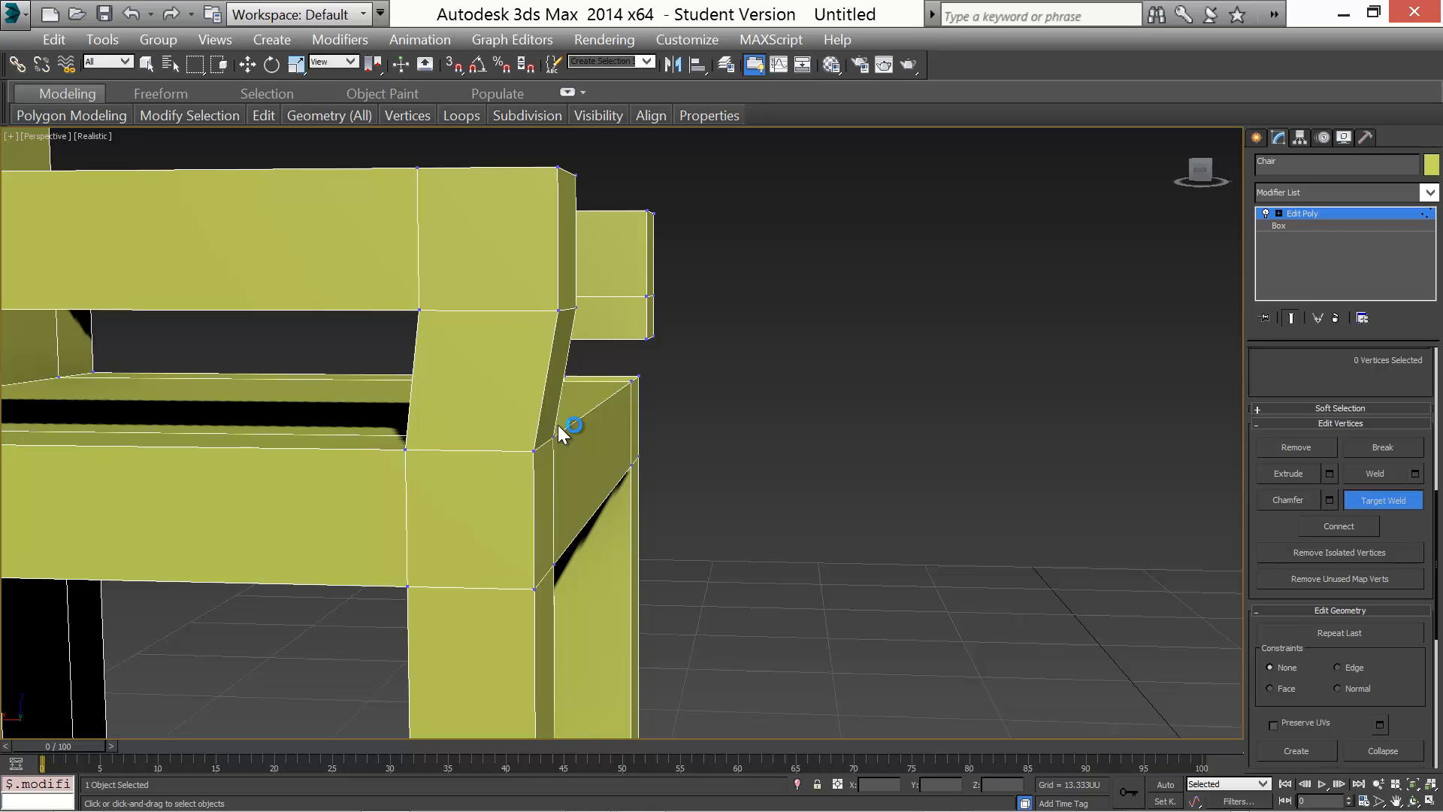
pyautogui.keyDown('alt'); pyautogui.moveTo(736, 414); pyautogui.dragTo(879, 359, button='middle'); pyautogui.keyUp('alt')
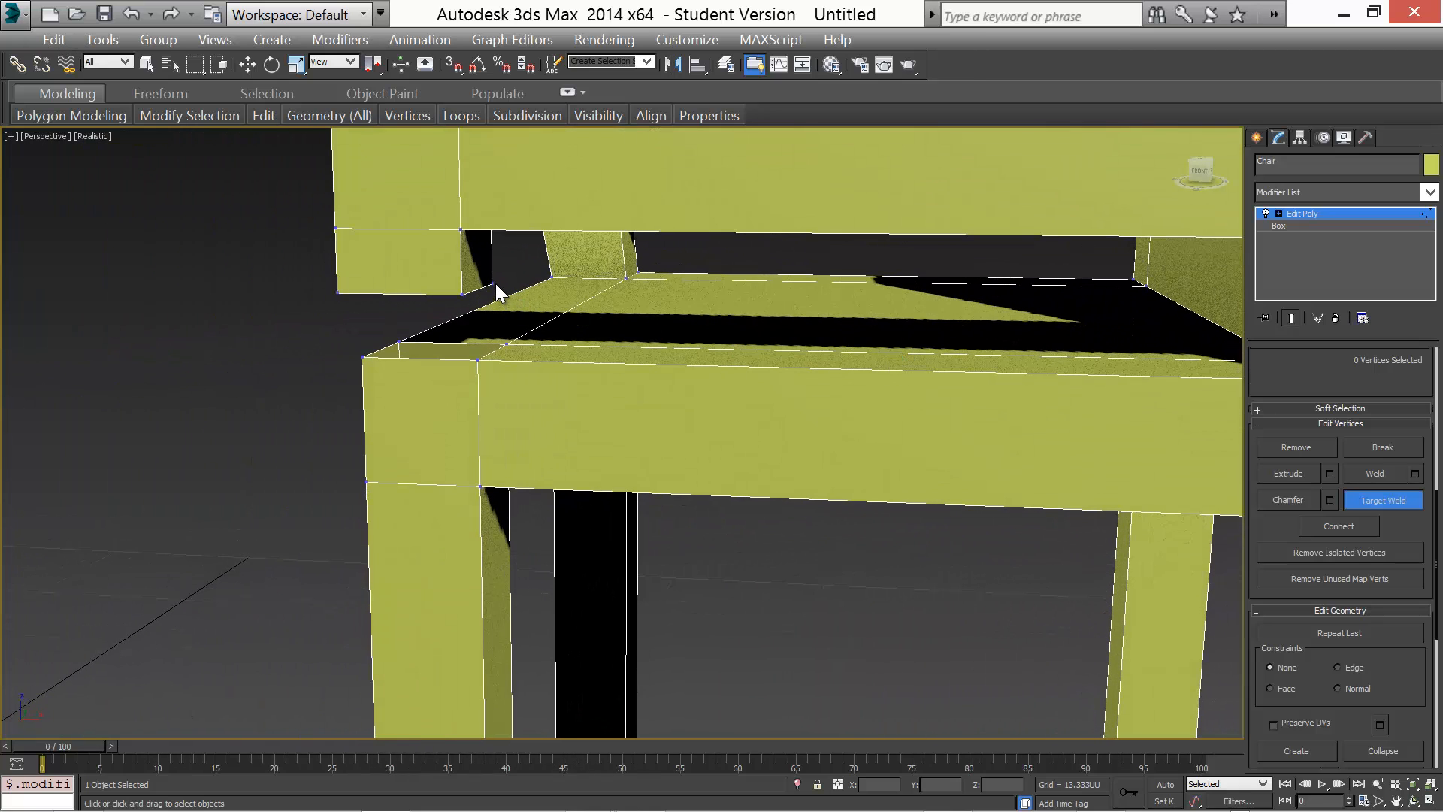
pyautogui.click(507, 343)
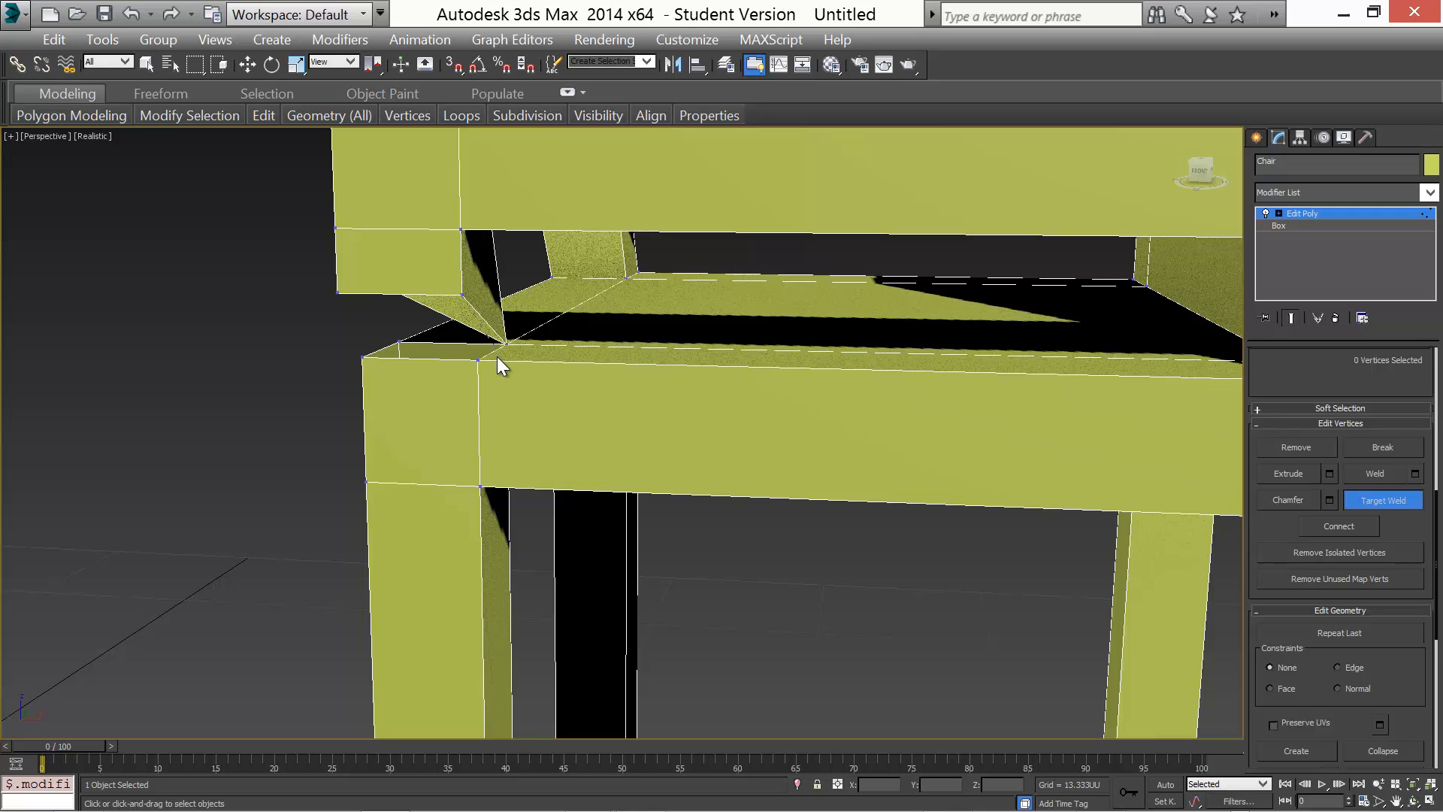
pyautogui.keyDown('alt'); pyautogui.moveTo(413, 448); pyautogui.dragTo(493, 430, button='middle'); pyautogui.keyUp('alt')
pyautogui.click(587, 332)
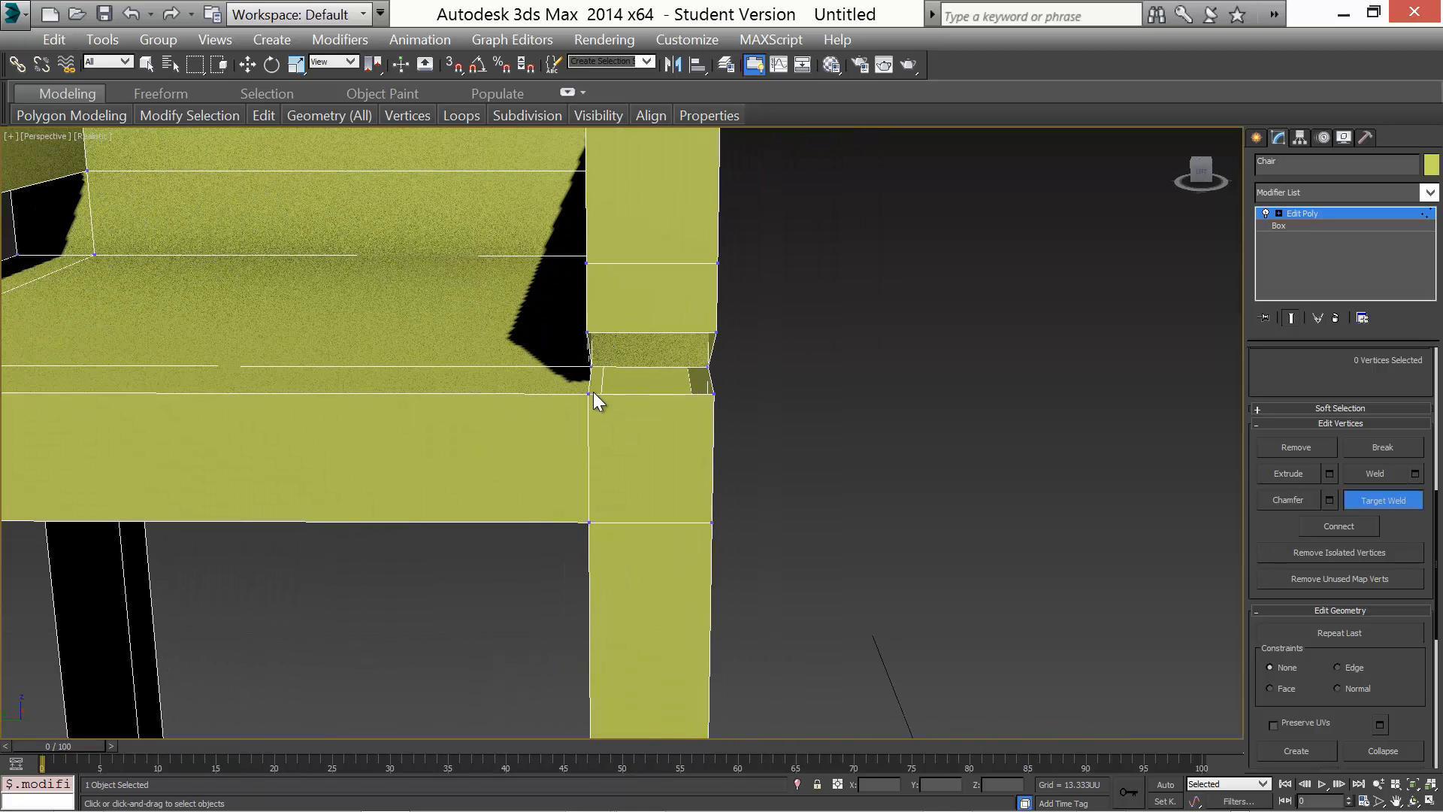
pyautogui.click(589, 391)
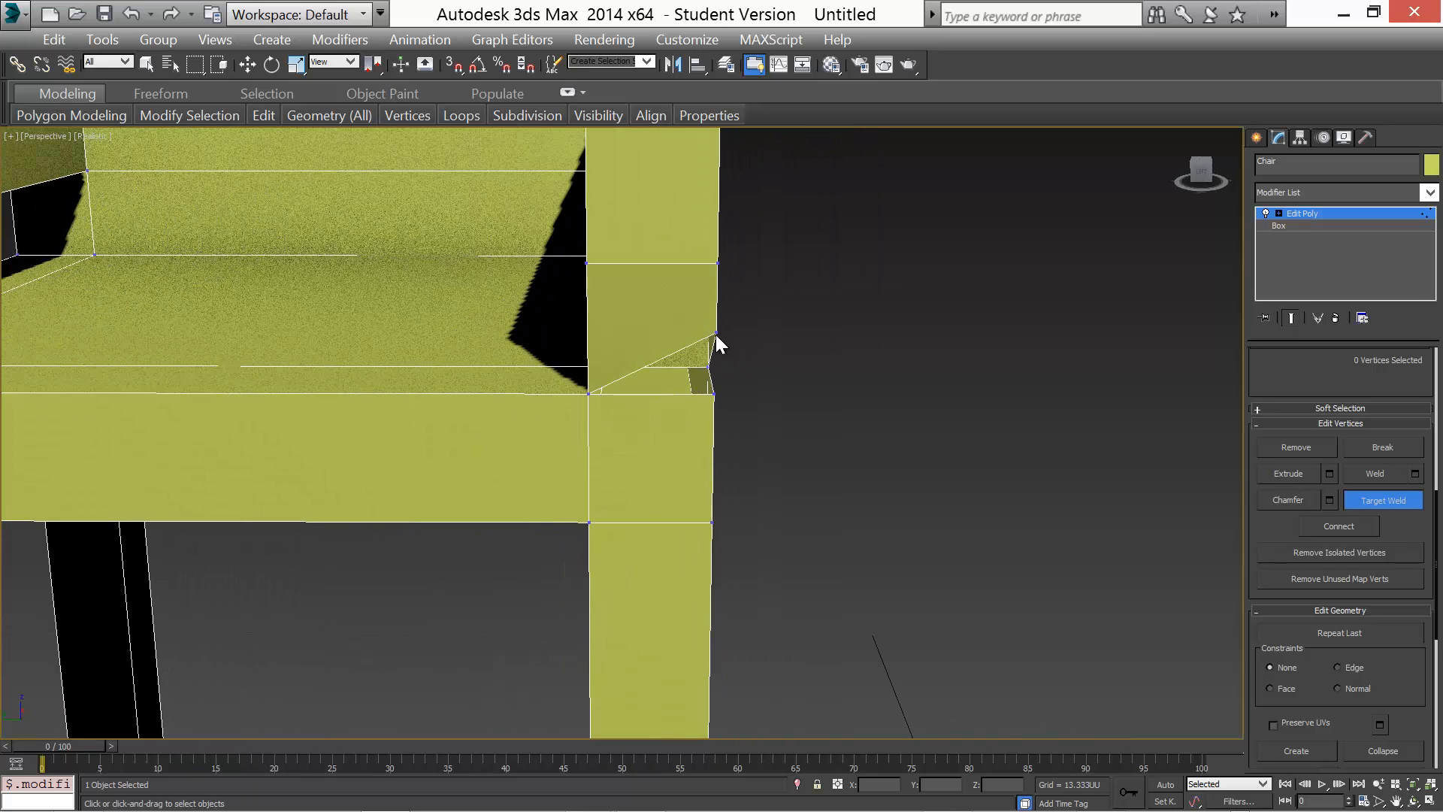
pyautogui.click(716, 333)
pyautogui.click(713, 394)
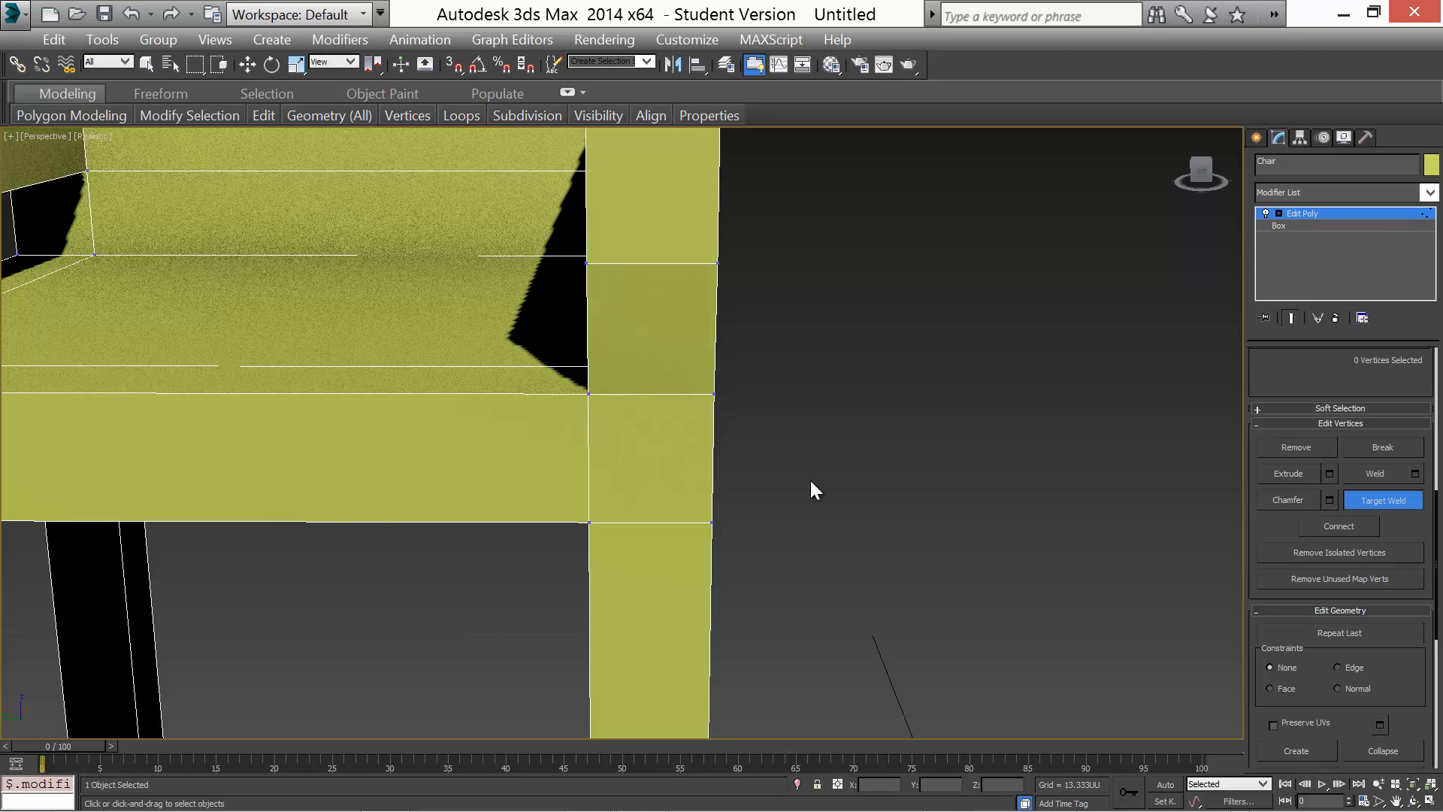
pyautogui.scroll(-10, 811, 482)
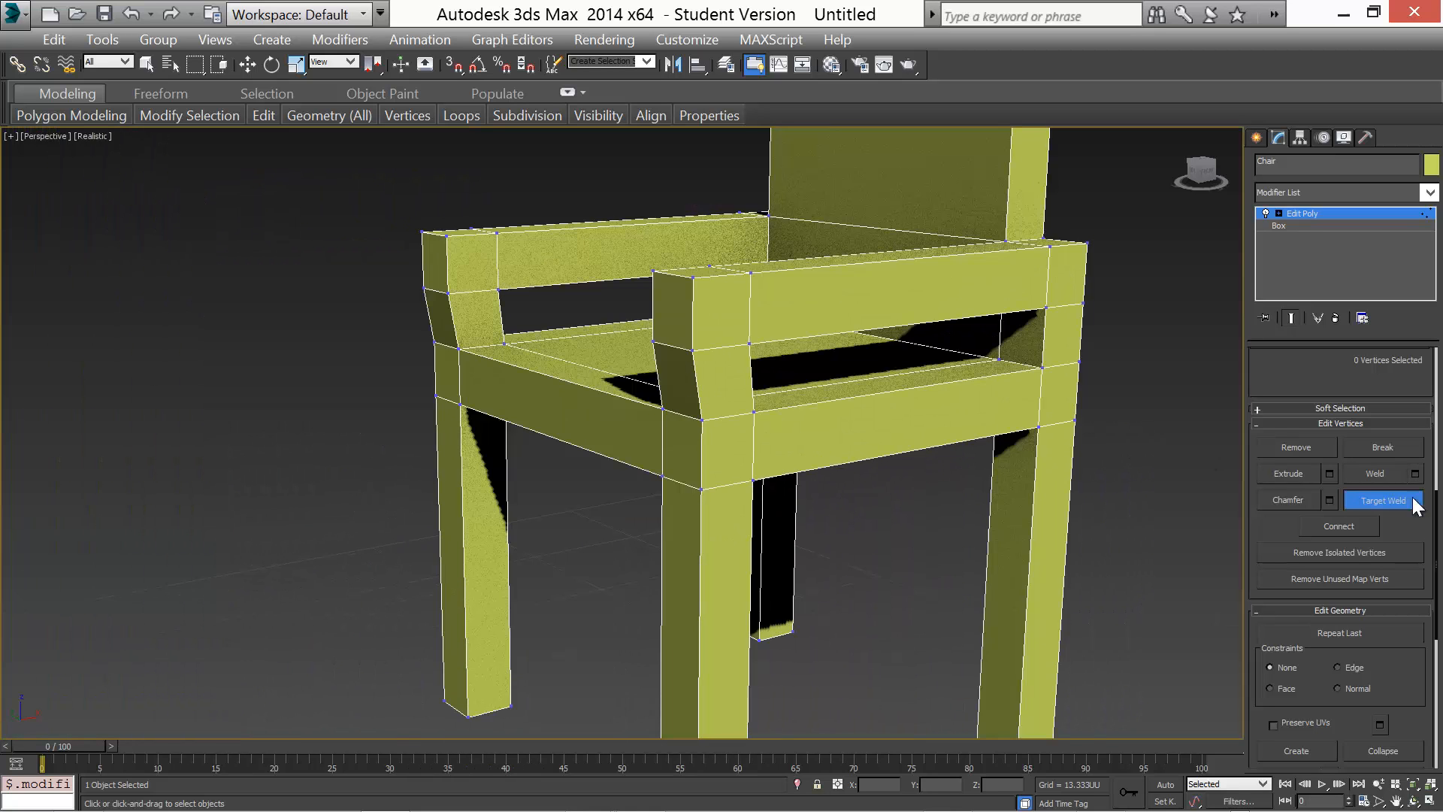
# Review the finished chair and expand the Edit Poly modifier's sub-object levels
pyautogui.press('w')
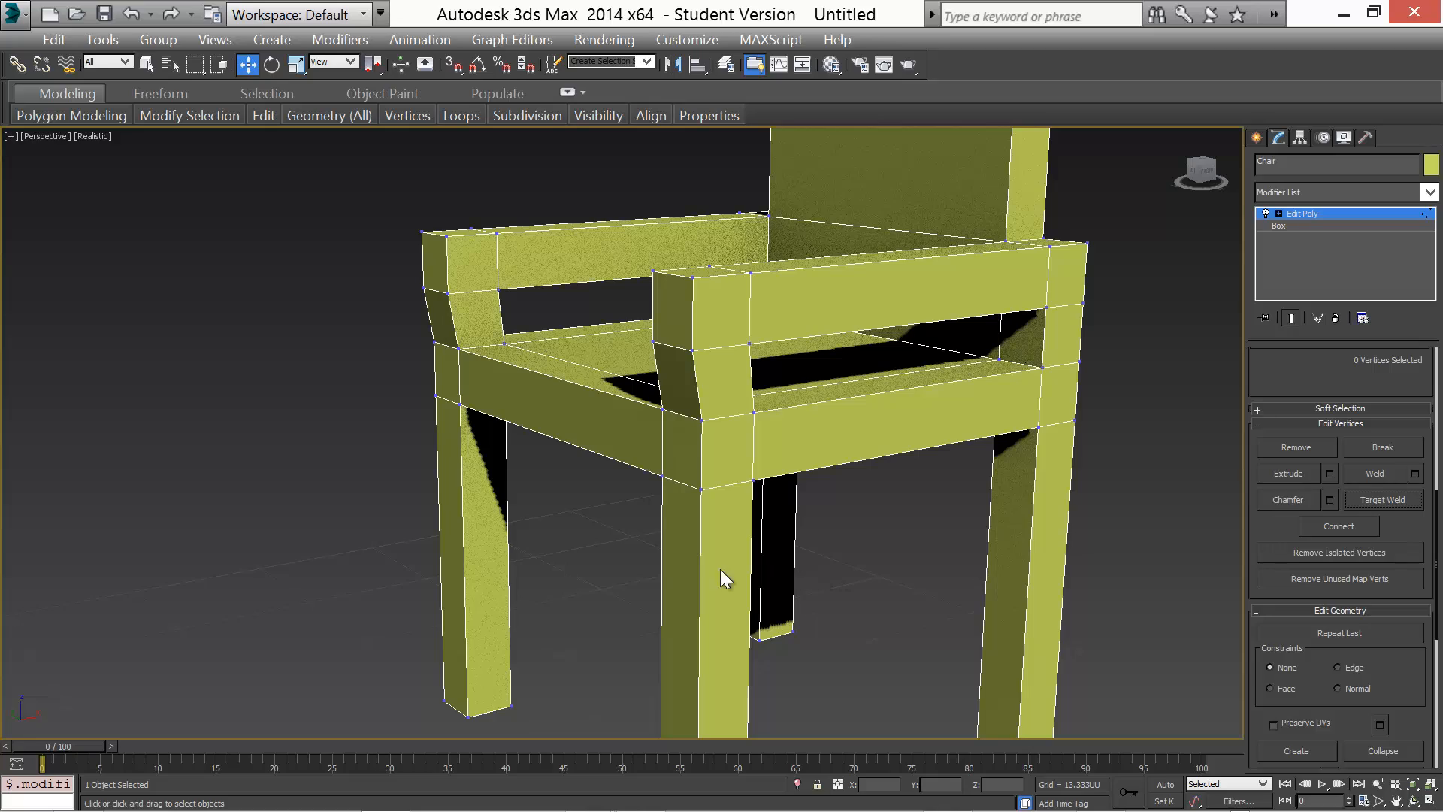
pyautogui.scroll(-5, 650, 579)
pyautogui.keyDown('alt'); pyautogui.moveTo(638, 554); pyautogui.dragTo(1022, 531, button='middle'); pyautogui.keyUp('alt')
pyautogui.click(1279, 214)
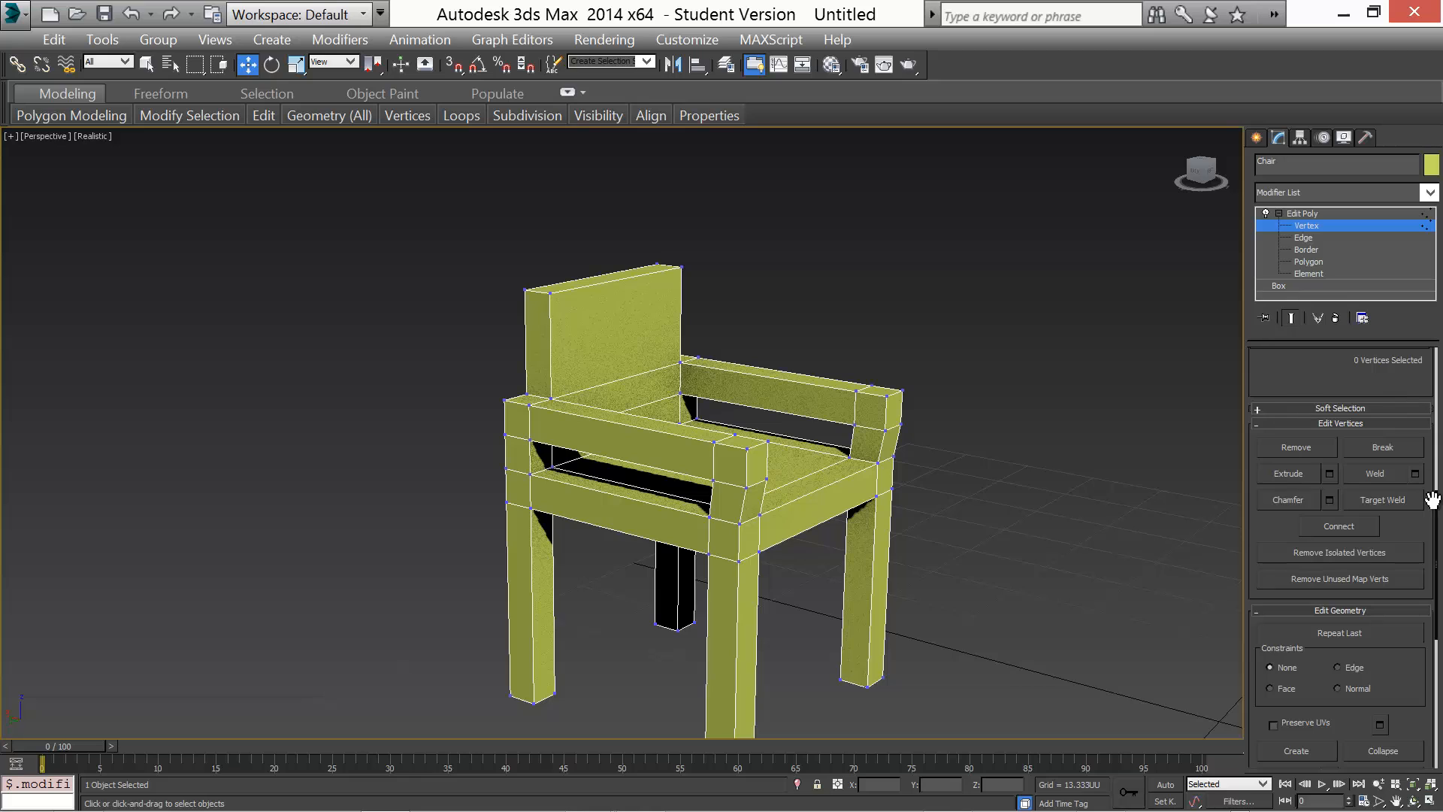
pyautogui.moveTo(1437, 497); pyautogui.dragTo(1439, 322)
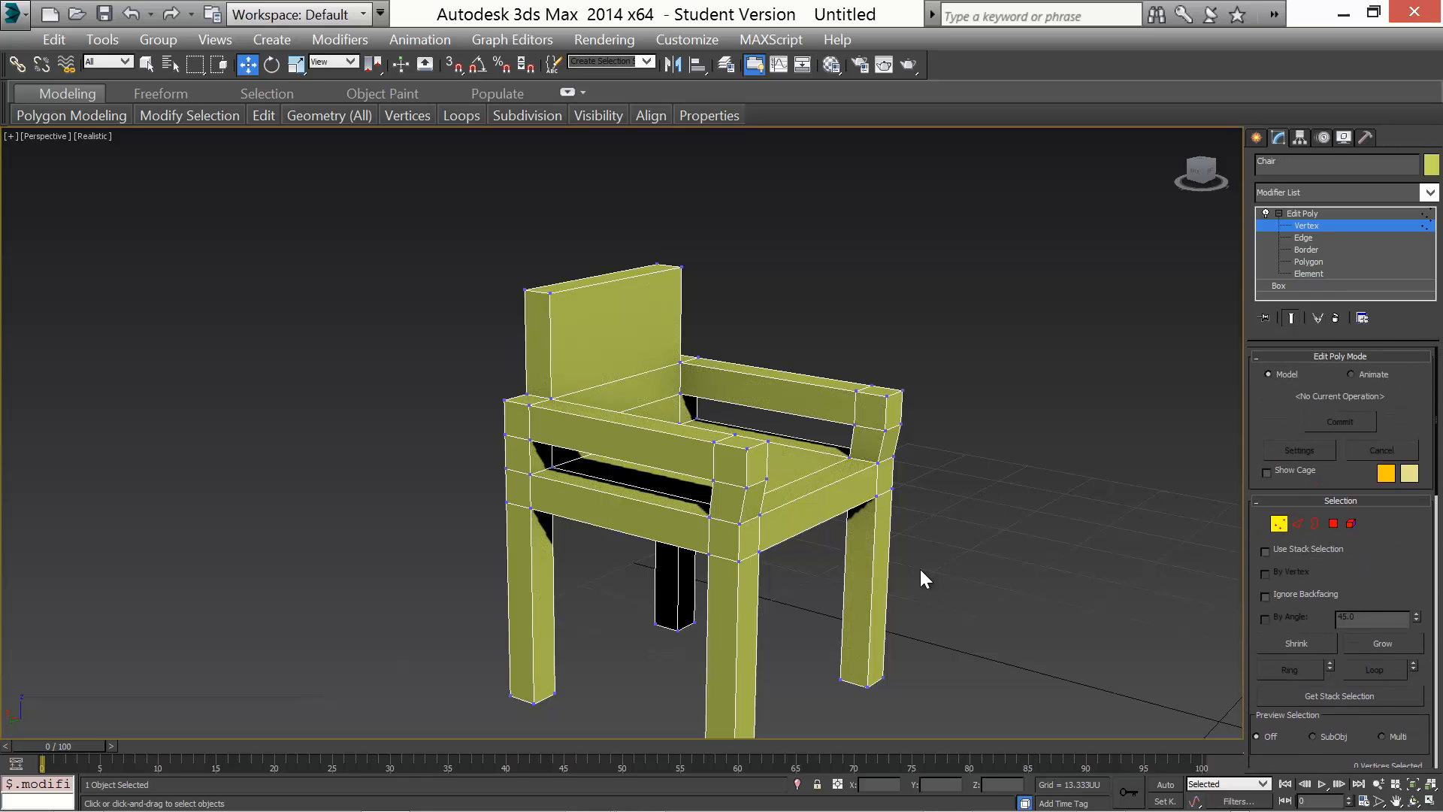
# In the Front view, select the armrests' front corner vertices and shift them slightly toward the back
pyautogui.click(1430, 801)
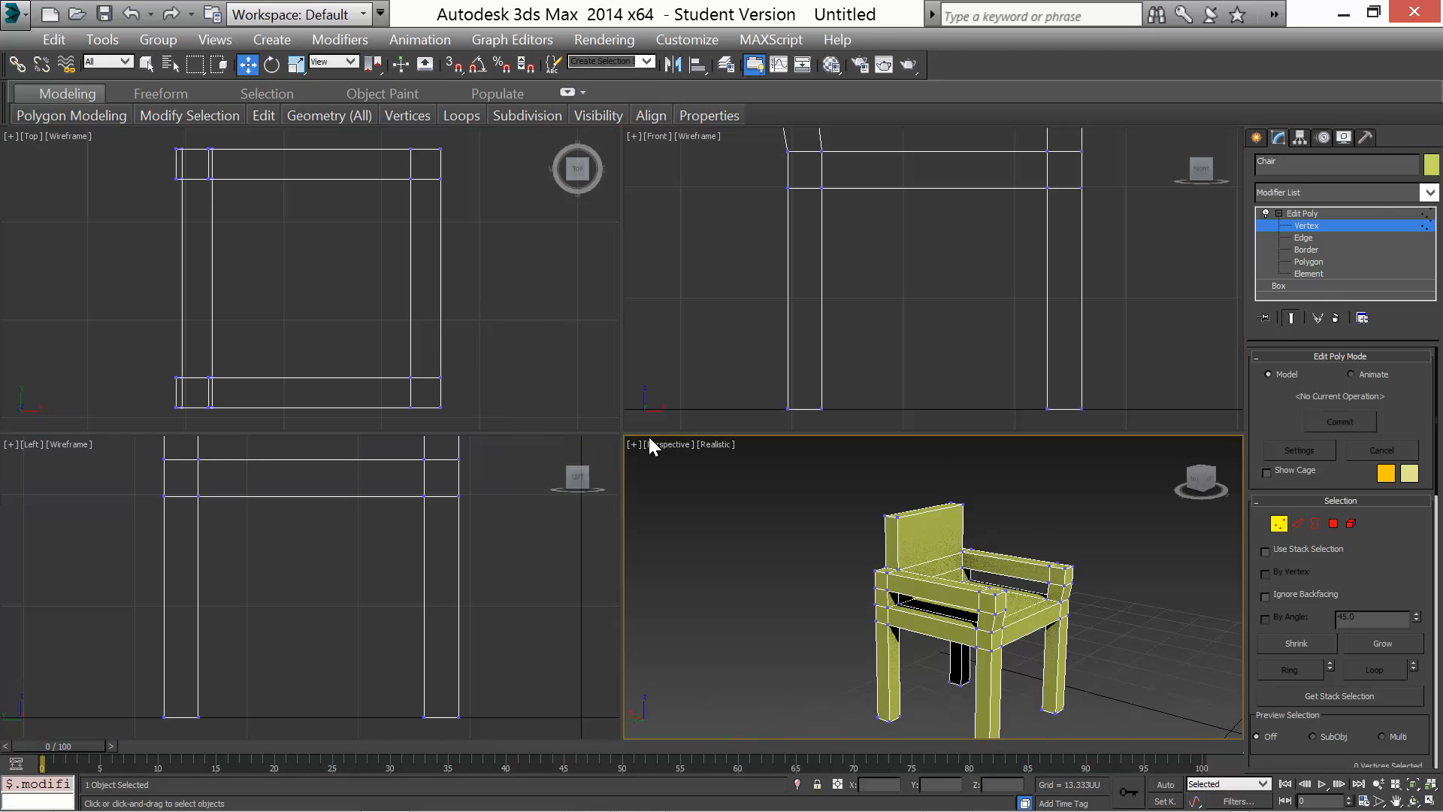
pyautogui.moveTo(812, 329); pyautogui.dragTo(817, 384, button='middle')
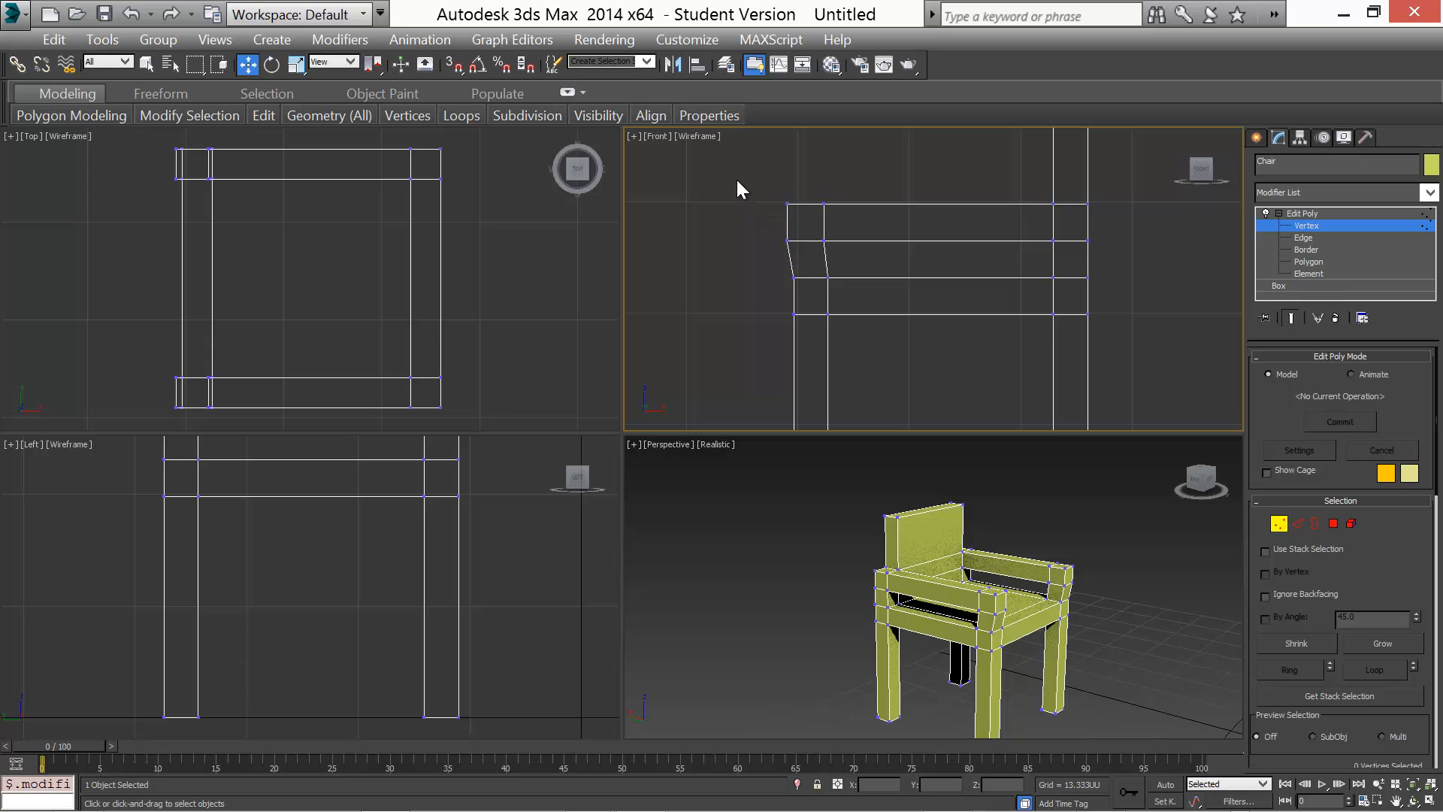
pyautogui.moveTo(800, 269)
pyautogui.mouseDown()
pyautogui.moveTo(714, 214)
pyautogui.moveTo(812, 272)
pyautogui.mouseUp()
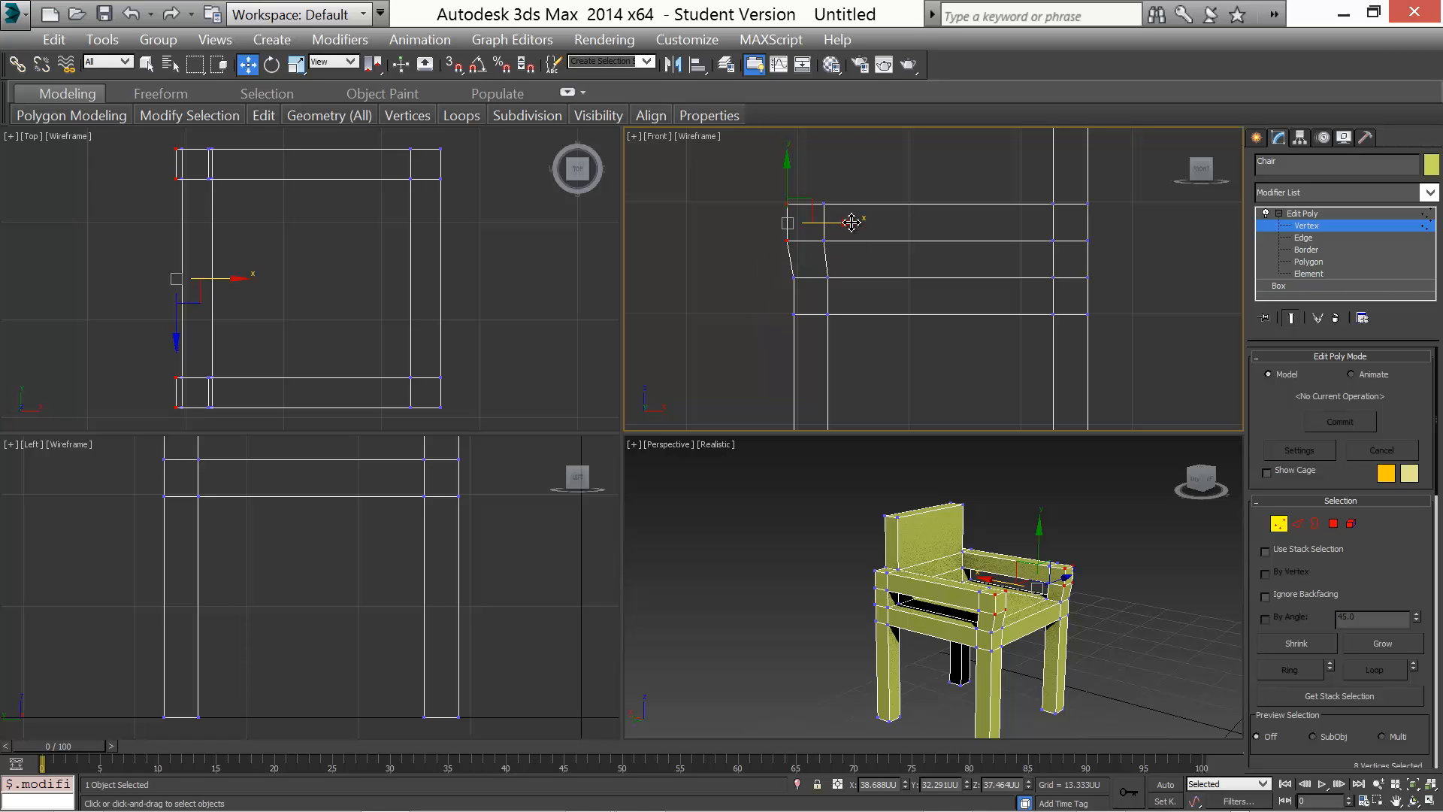
pyautogui.moveTo(850, 221); pyautogui.dragTo(869, 234)
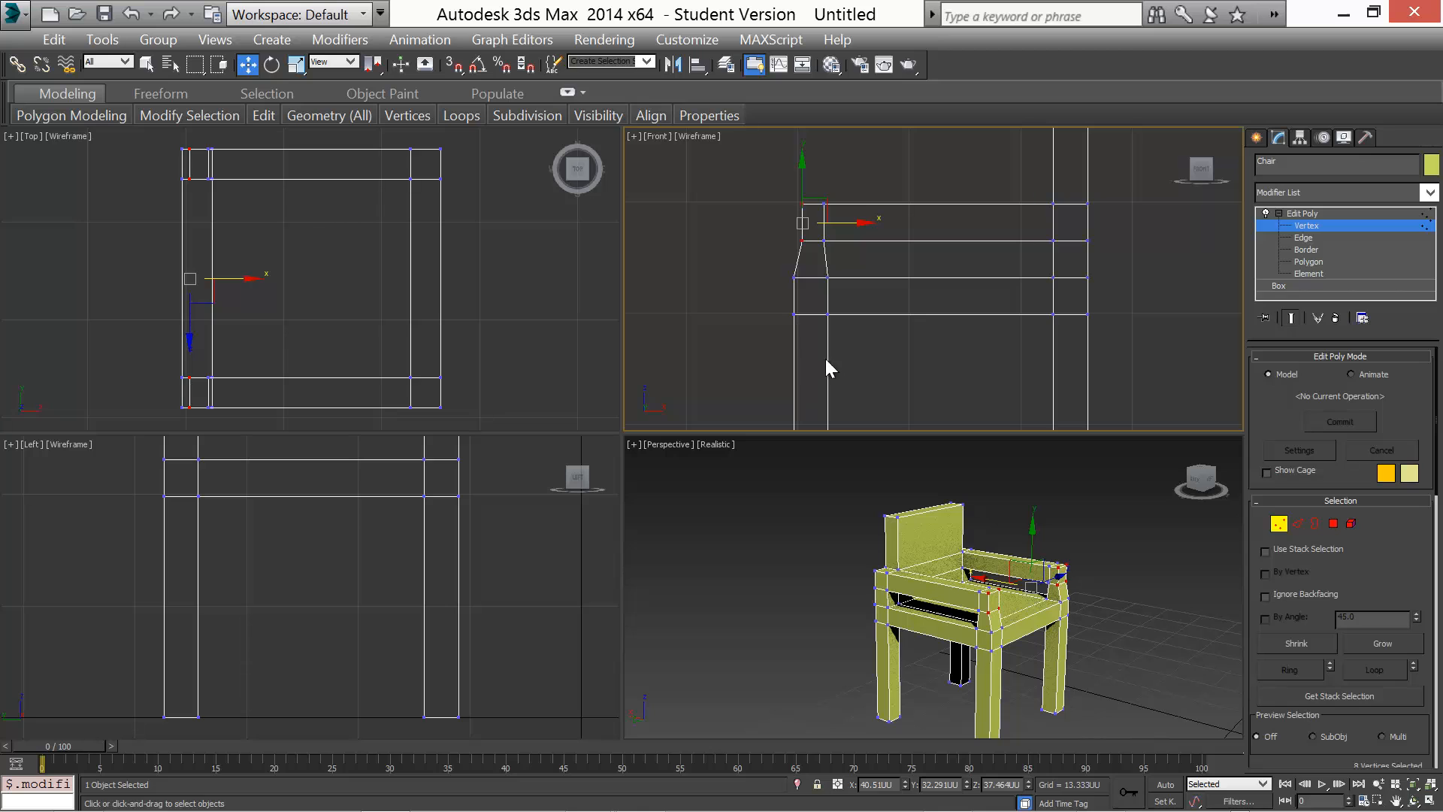
# Select the armrests' top vertices in the Front view and raise them slightly
pyautogui.keyDown('alt'); pyautogui.moveTo(913, 655); pyautogui.dragTo(954, 630, button='middle'); pyautogui.keyUp('alt')
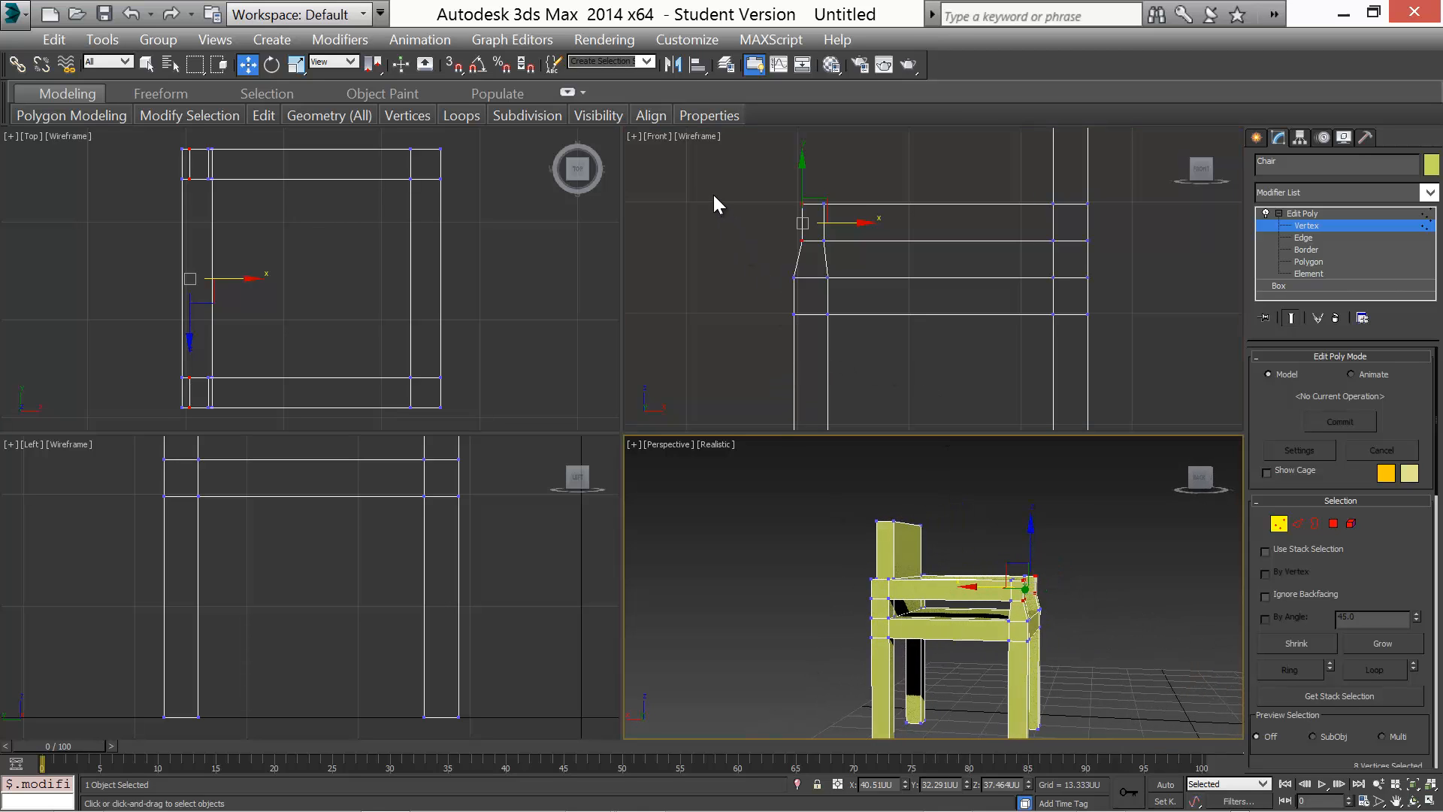
pyautogui.moveTo(707, 170); pyautogui.dragTo(782, 214)
pyautogui.moveTo(963, 215); pyautogui.dragTo(1120, 214)
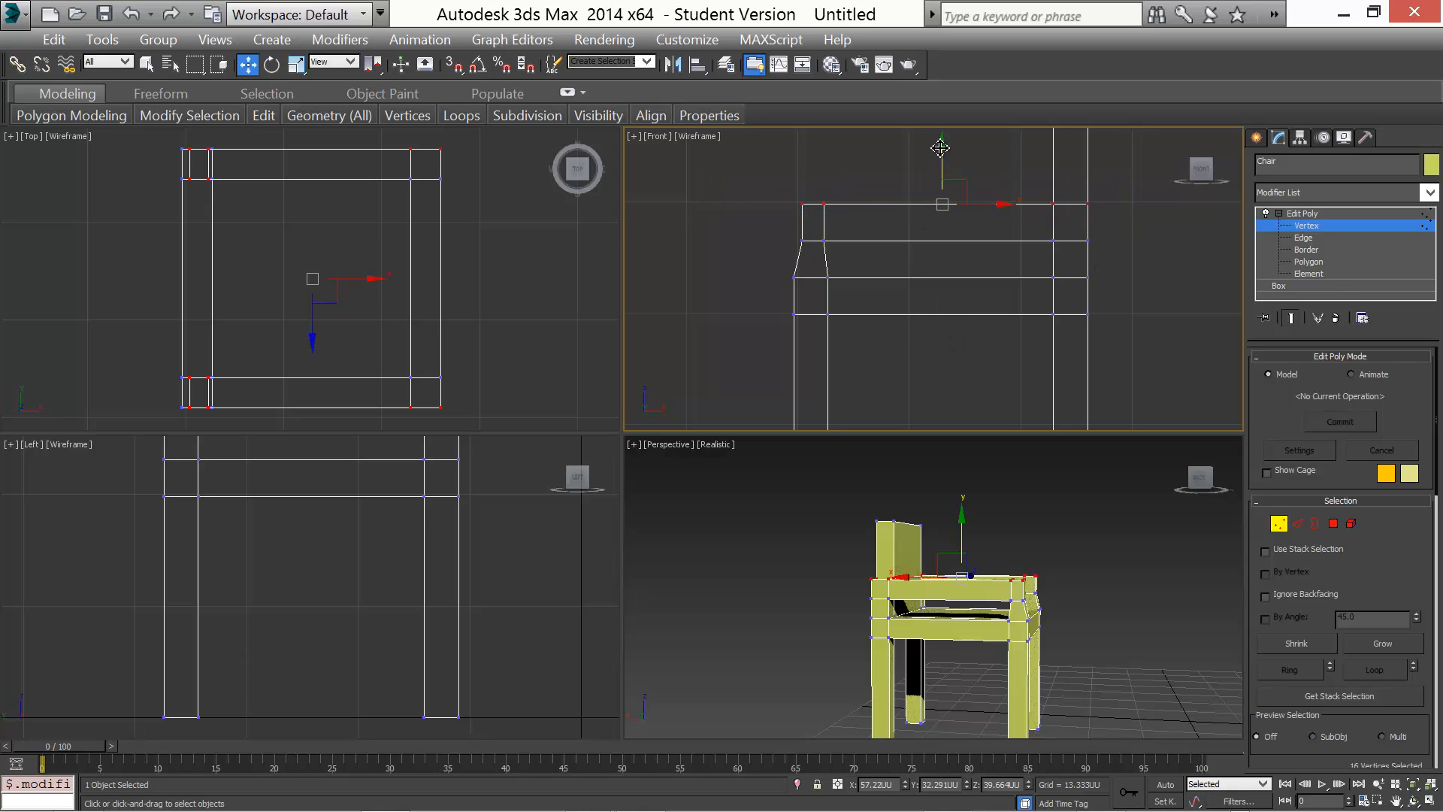
pyautogui.moveTo(936, 153)
pyautogui.mouseDown()
pyautogui.moveTo(943, 172)
pyautogui.moveTo(939, 159)
pyautogui.mouseUp()
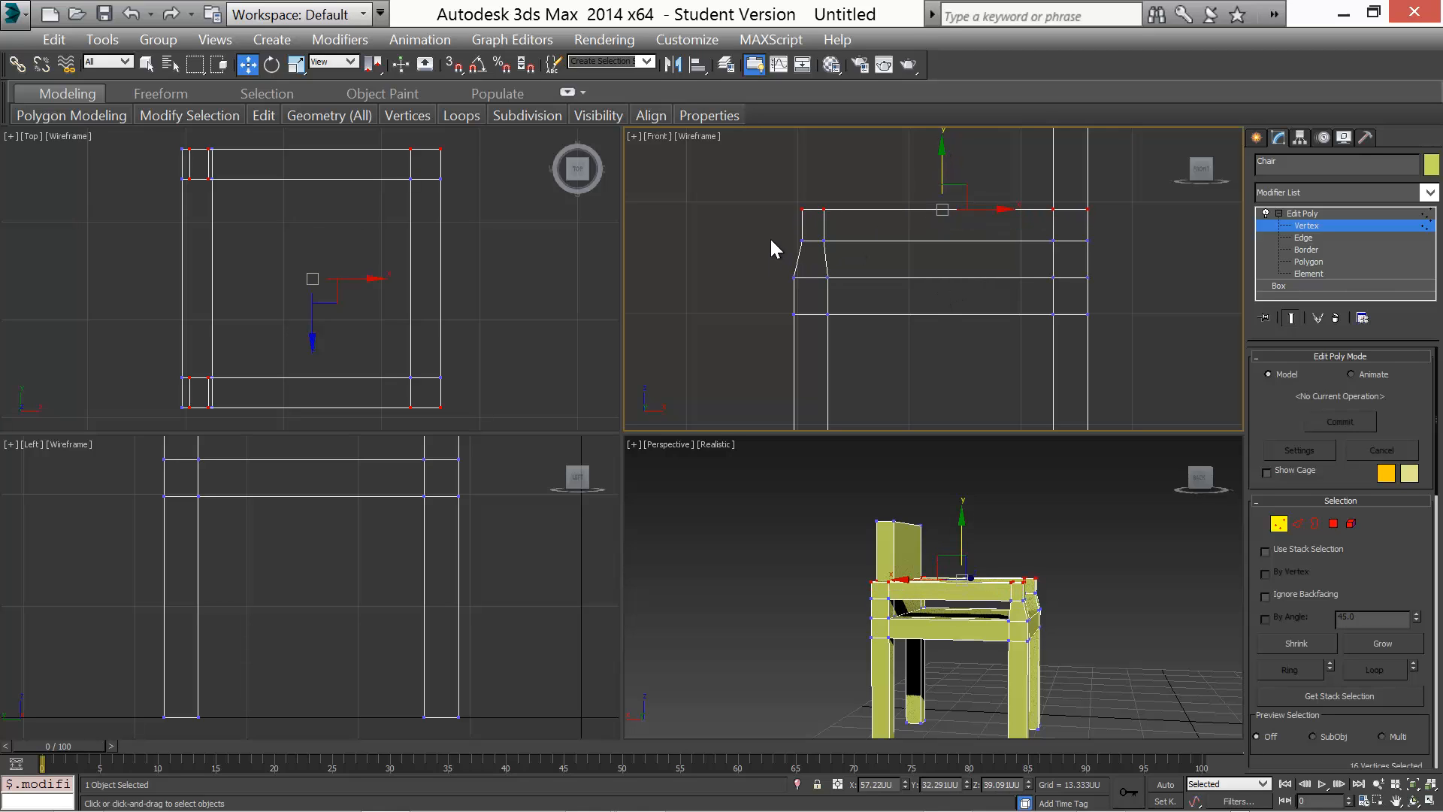
pyautogui.moveTo(772, 227); pyautogui.dragTo(1137, 253)
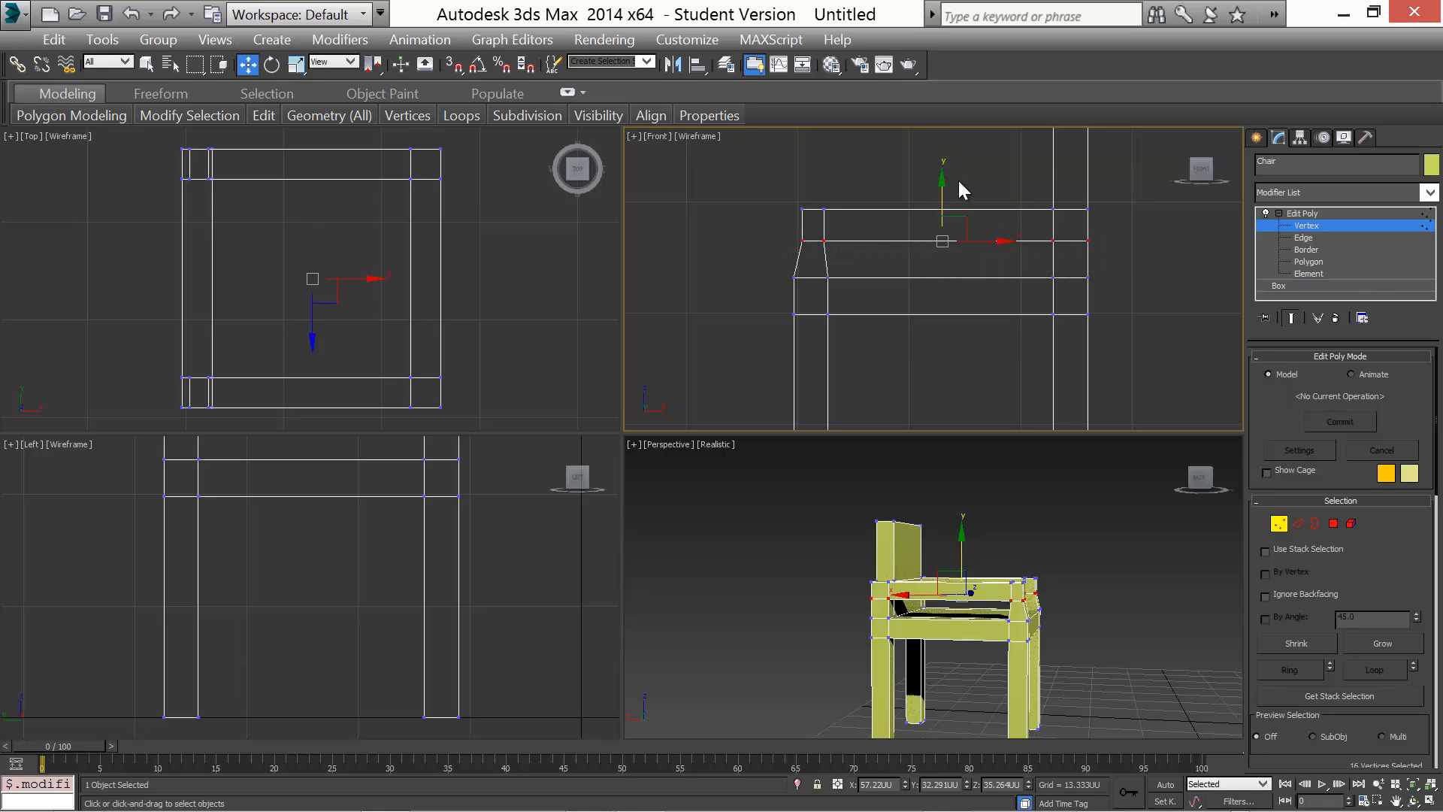
pyautogui.moveTo(943, 177); pyautogui.dragTo(944, 167)
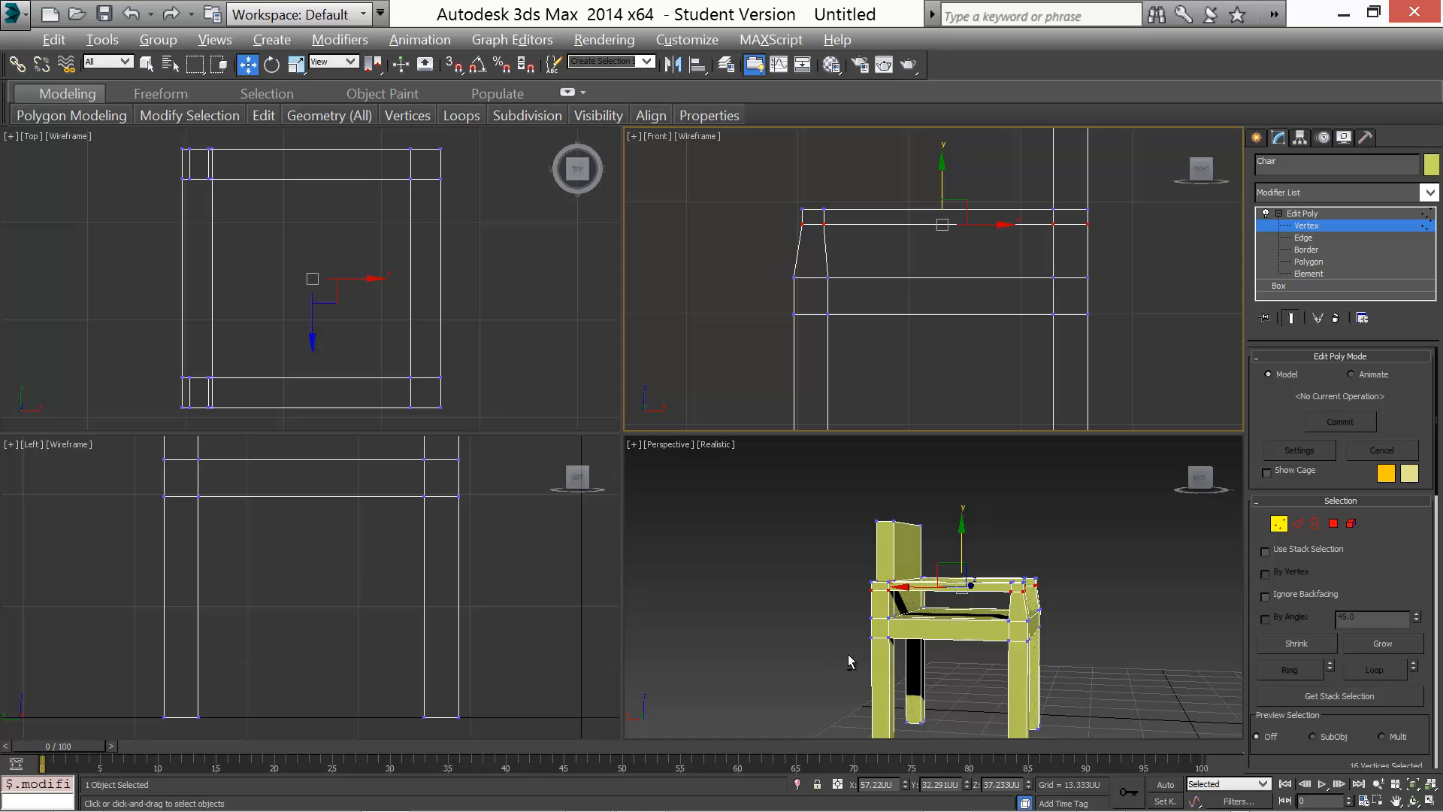
# Leave vertex level and return to the Edit Poly object level
pyautogui.keyDown('alt'); pyautogui.moveTo(863, 661); pyautogui.dragTo(740, 601, button='middle'); pyautogui.keyUp('alt')
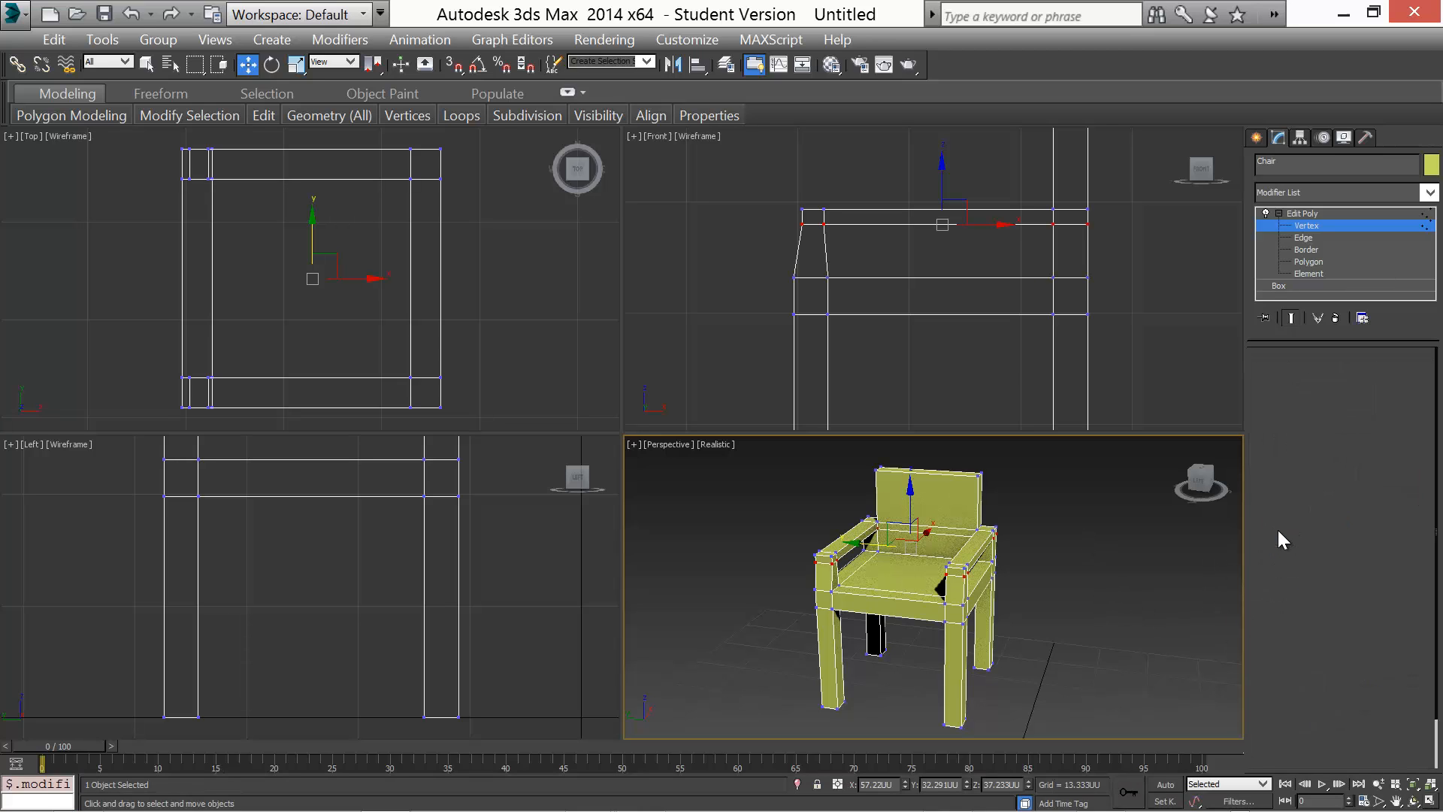
pyautogui.click(1278, 530)
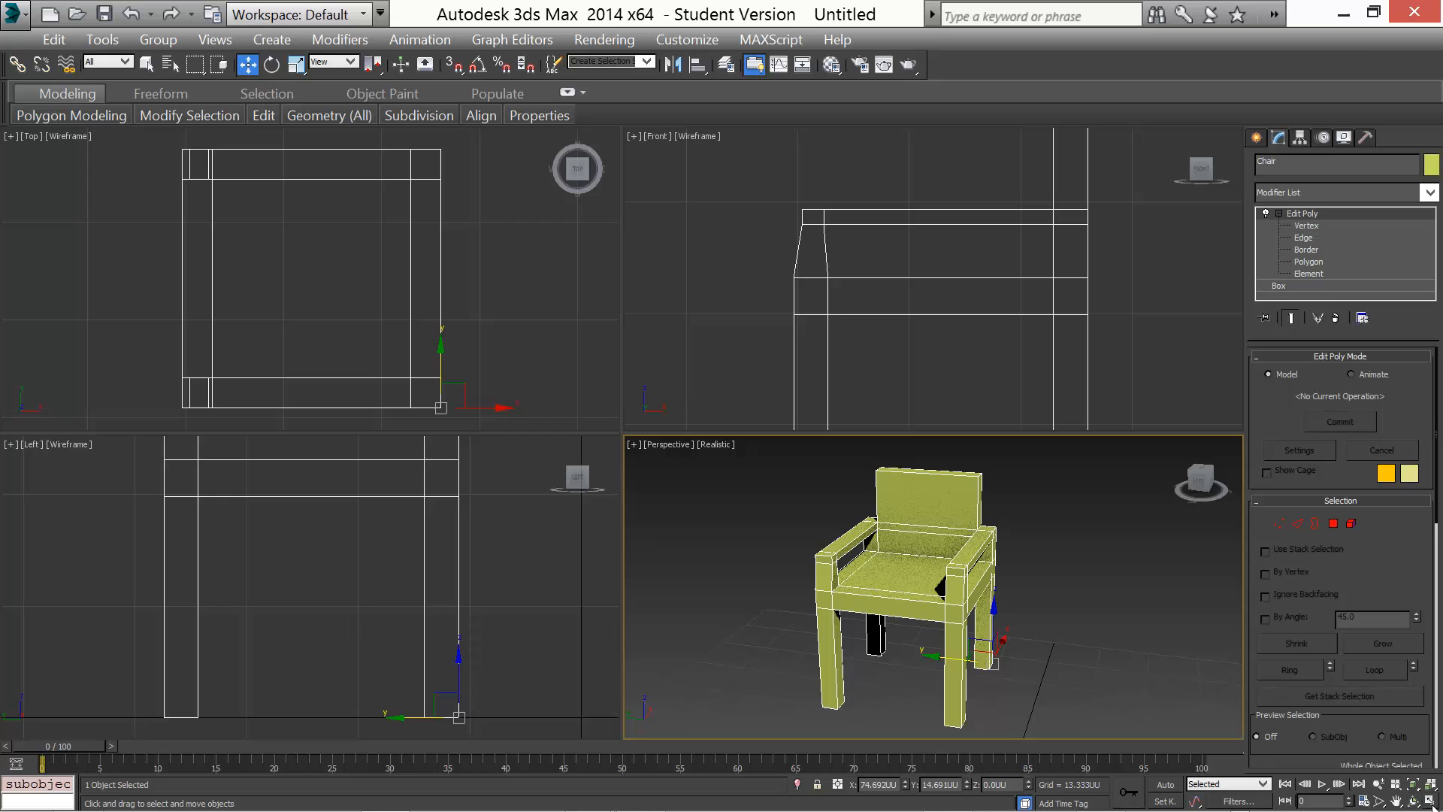
# Unhide all objects so the table appears beside the chair
pyautogui.moveTo(1439, 810)
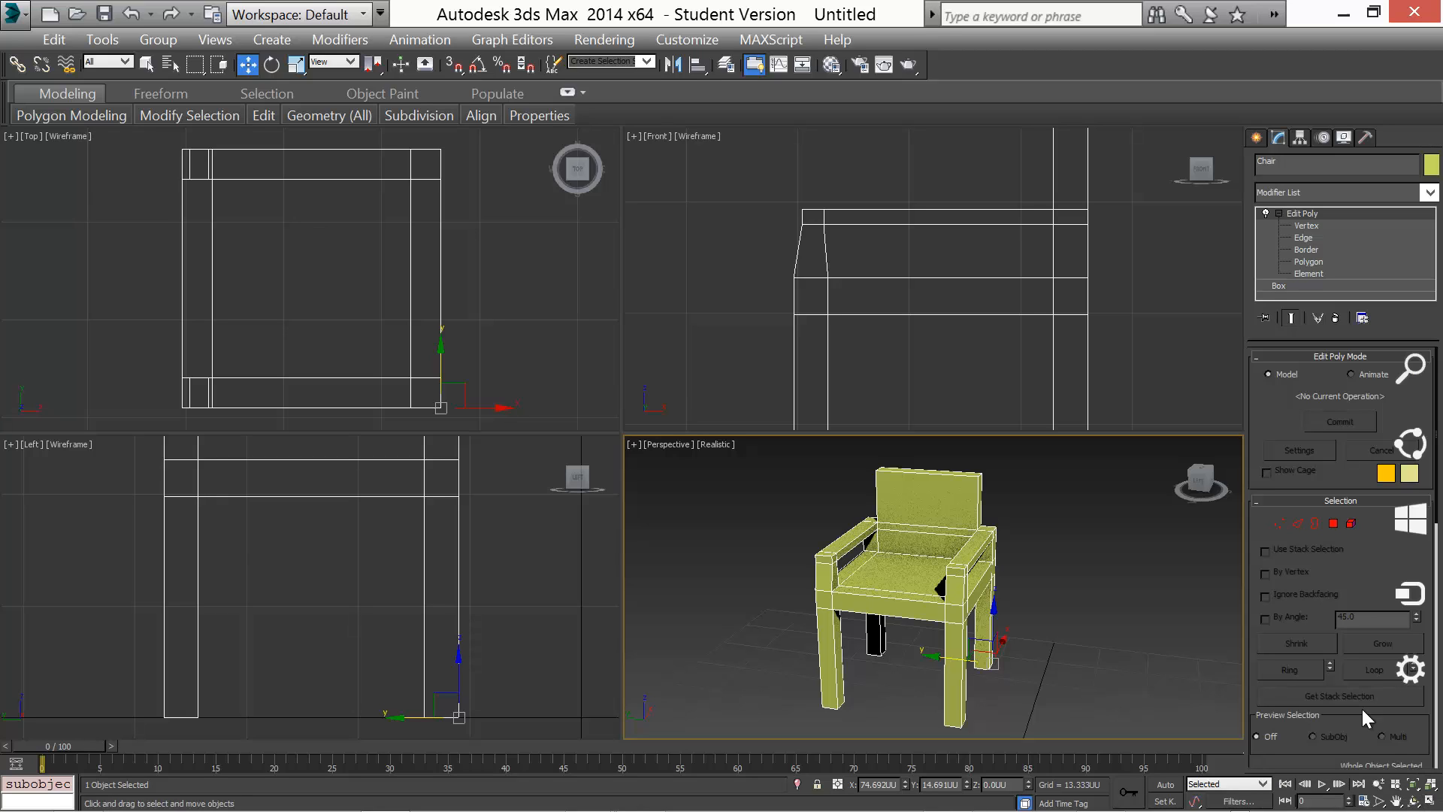
pyautogui.click(1430, 802)
pyautogui.scroll(-5, 933, 534)
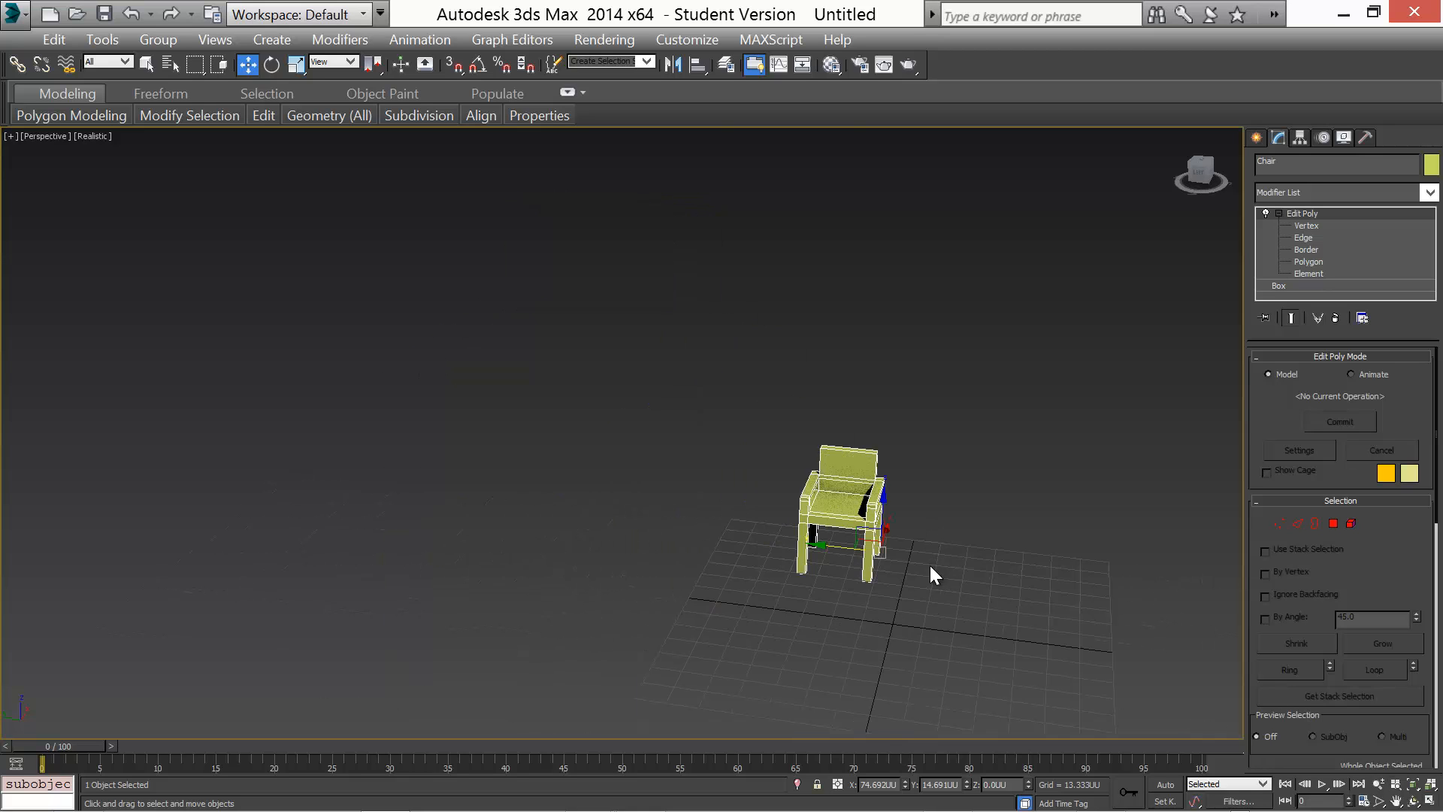
pyautogui.moveTo(931, 565); pyautogui.dragTo(766, 509, button='middle')
pyautogui.rightClick(842, 419)
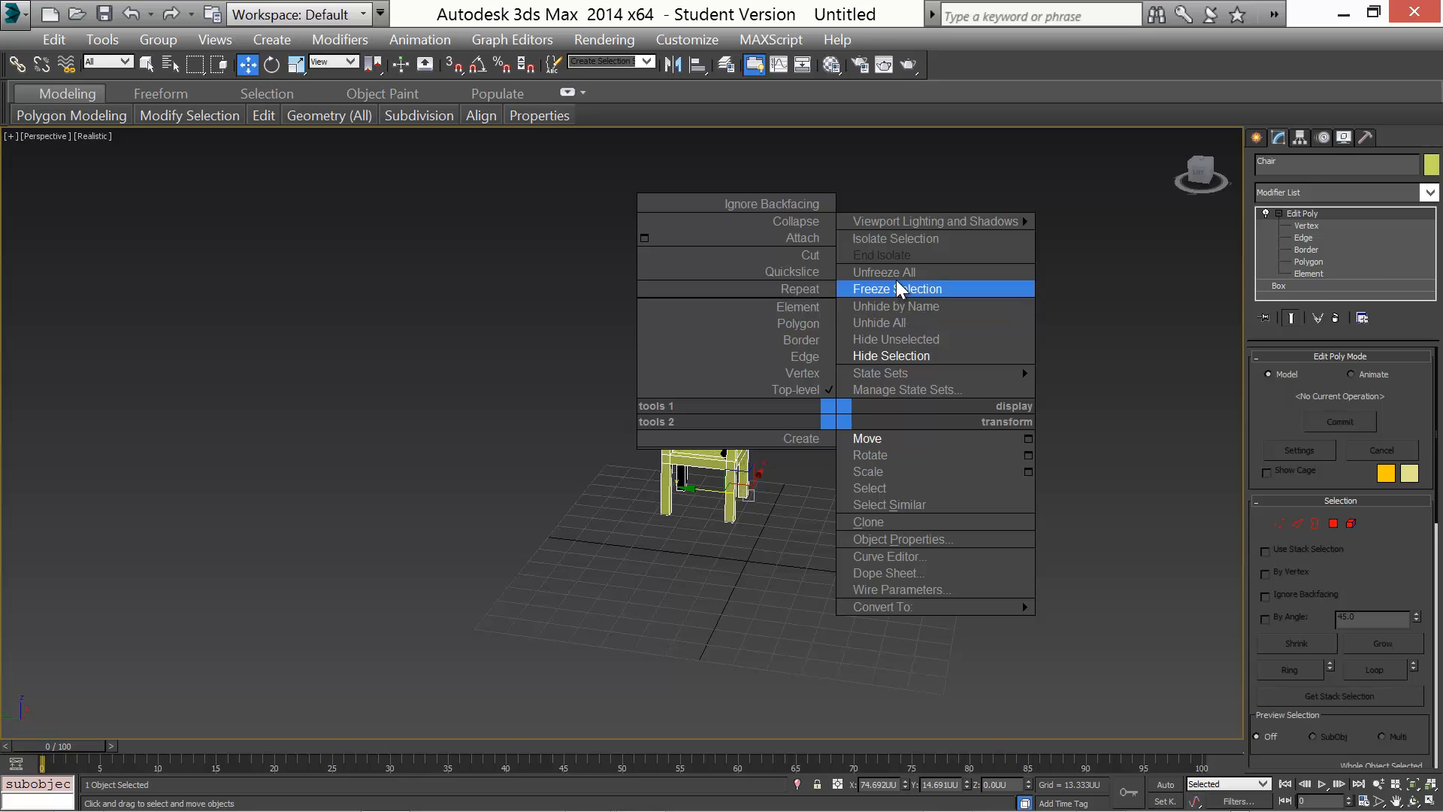
pyautogui.click(907, 322)
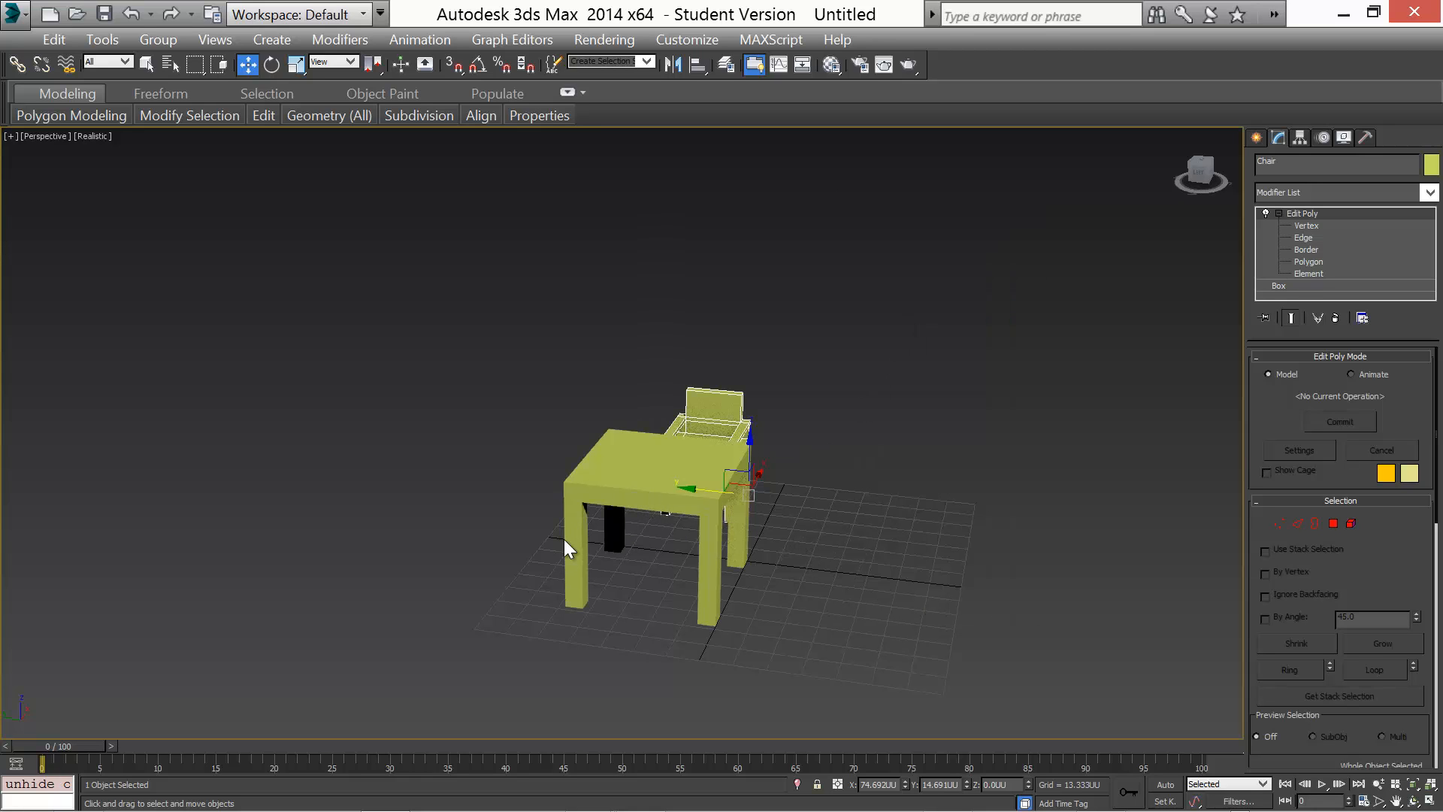
pyautogui.keyDown('alt'); pyautogui.moveTo(566, 540); pyautogui.dragTo(767, 554, button='middle'); pyautogui.keyUp('alt')
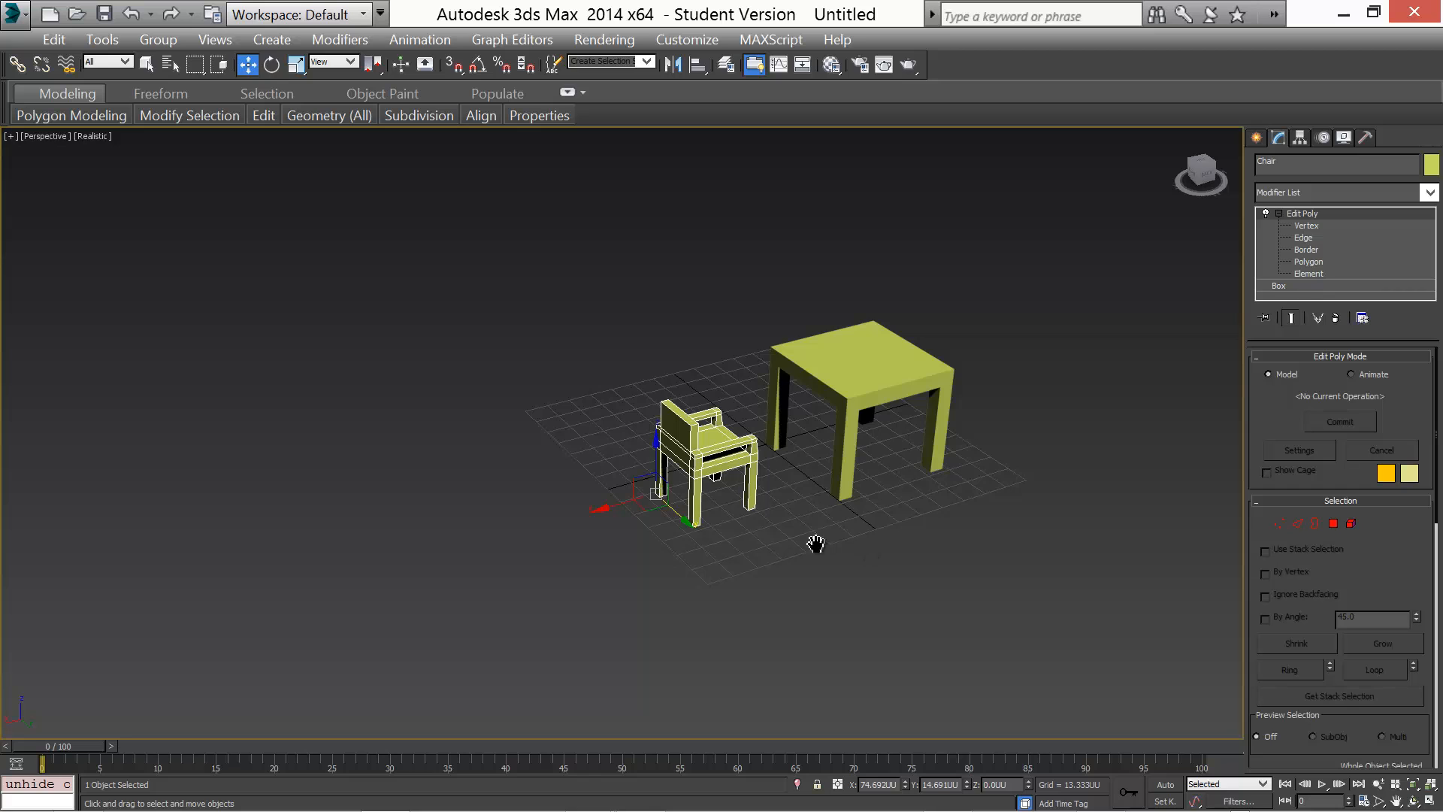
pyautogui.moveTo(815, 543); pyautogui.dragTo(557, 615, button='middle')
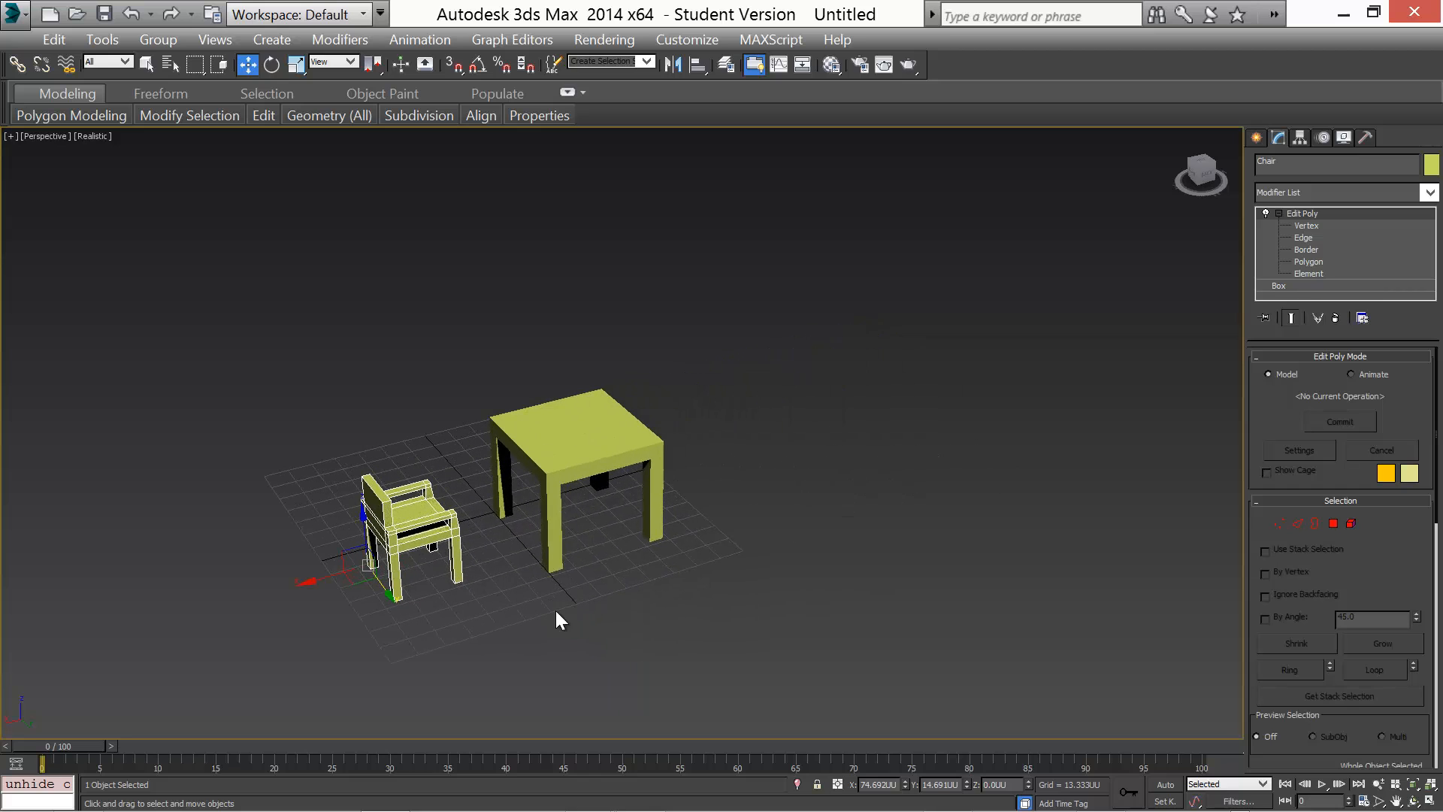
pyautogui.click(1430, 802)
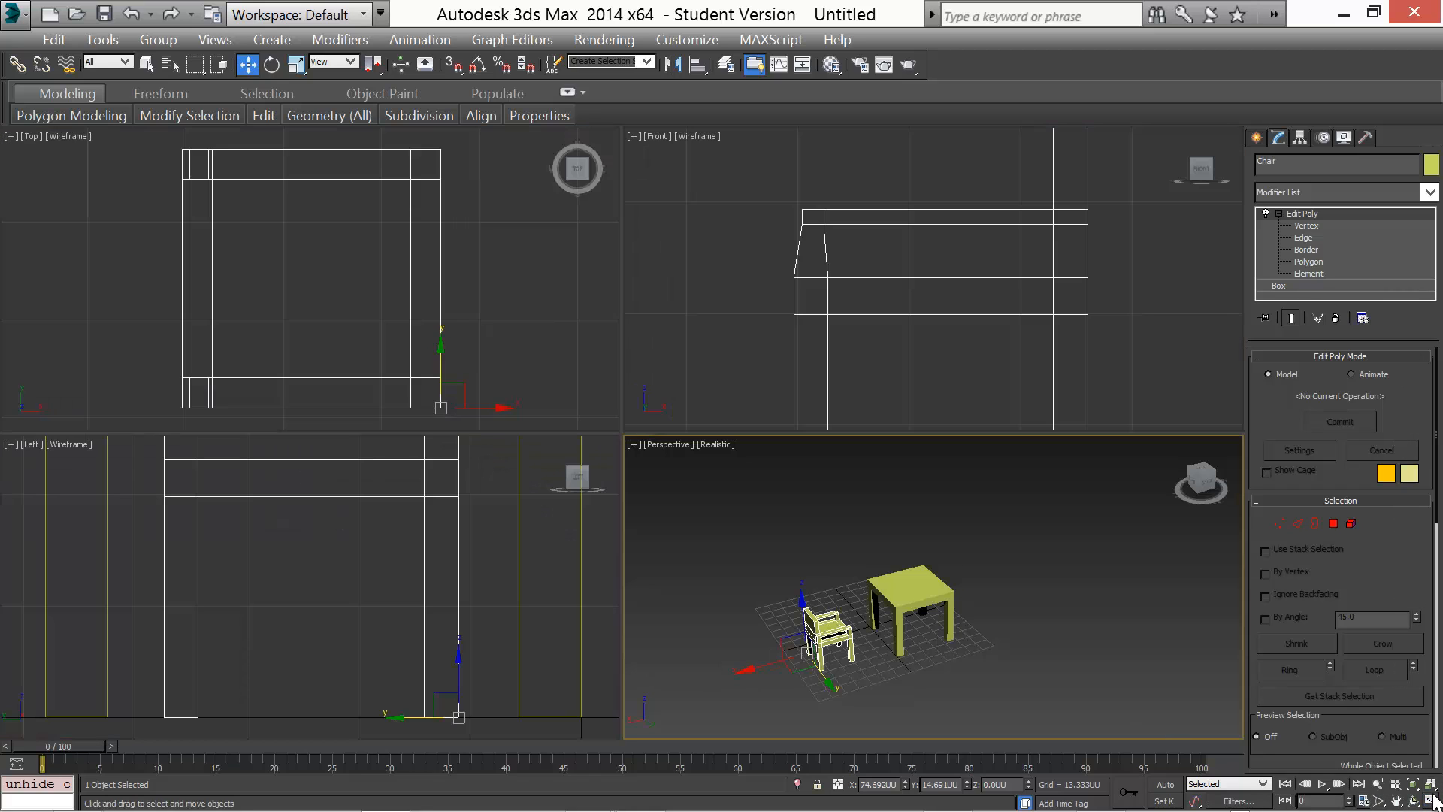
pyautogui.click(1434, 790)
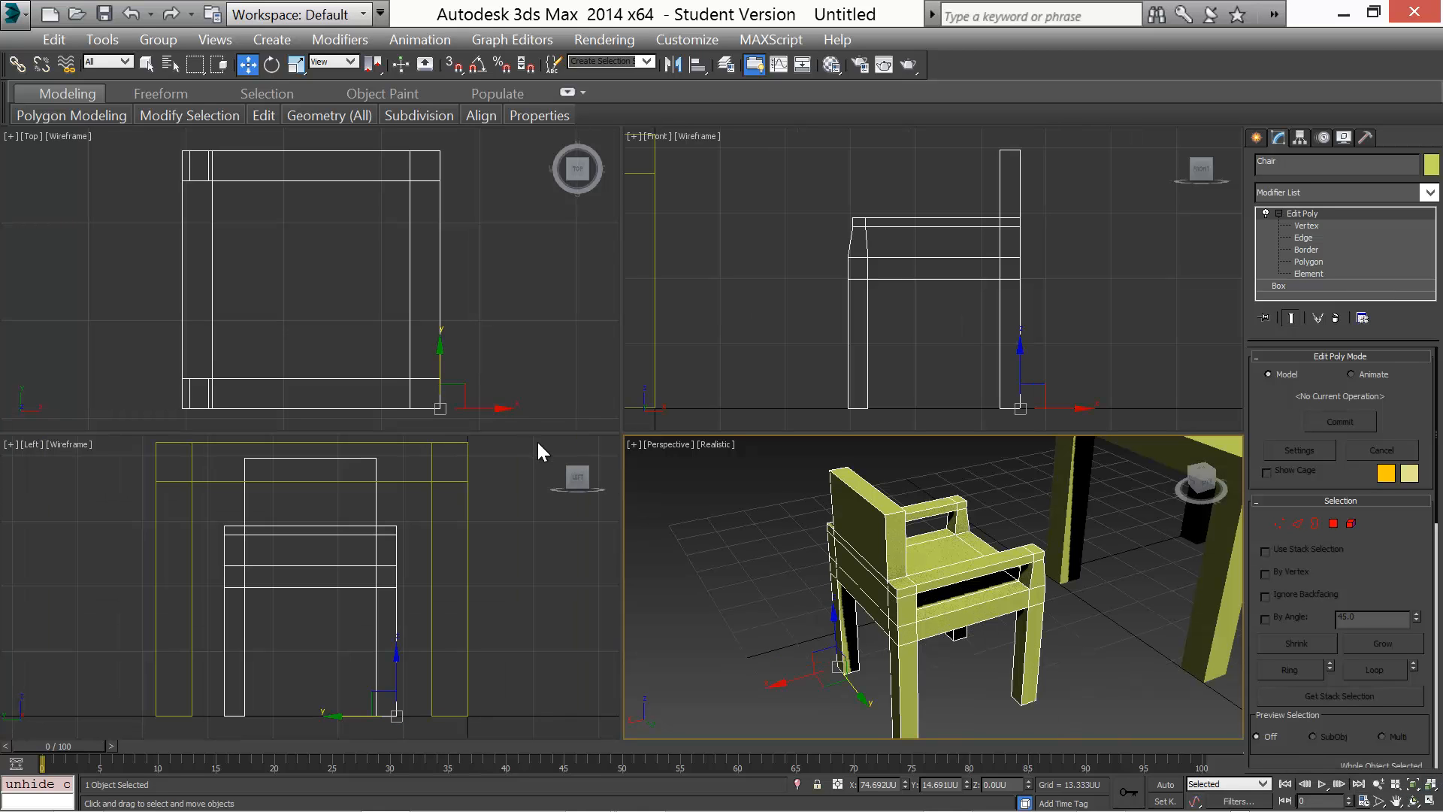
pyautogui.scroll(-8, 525, 377)
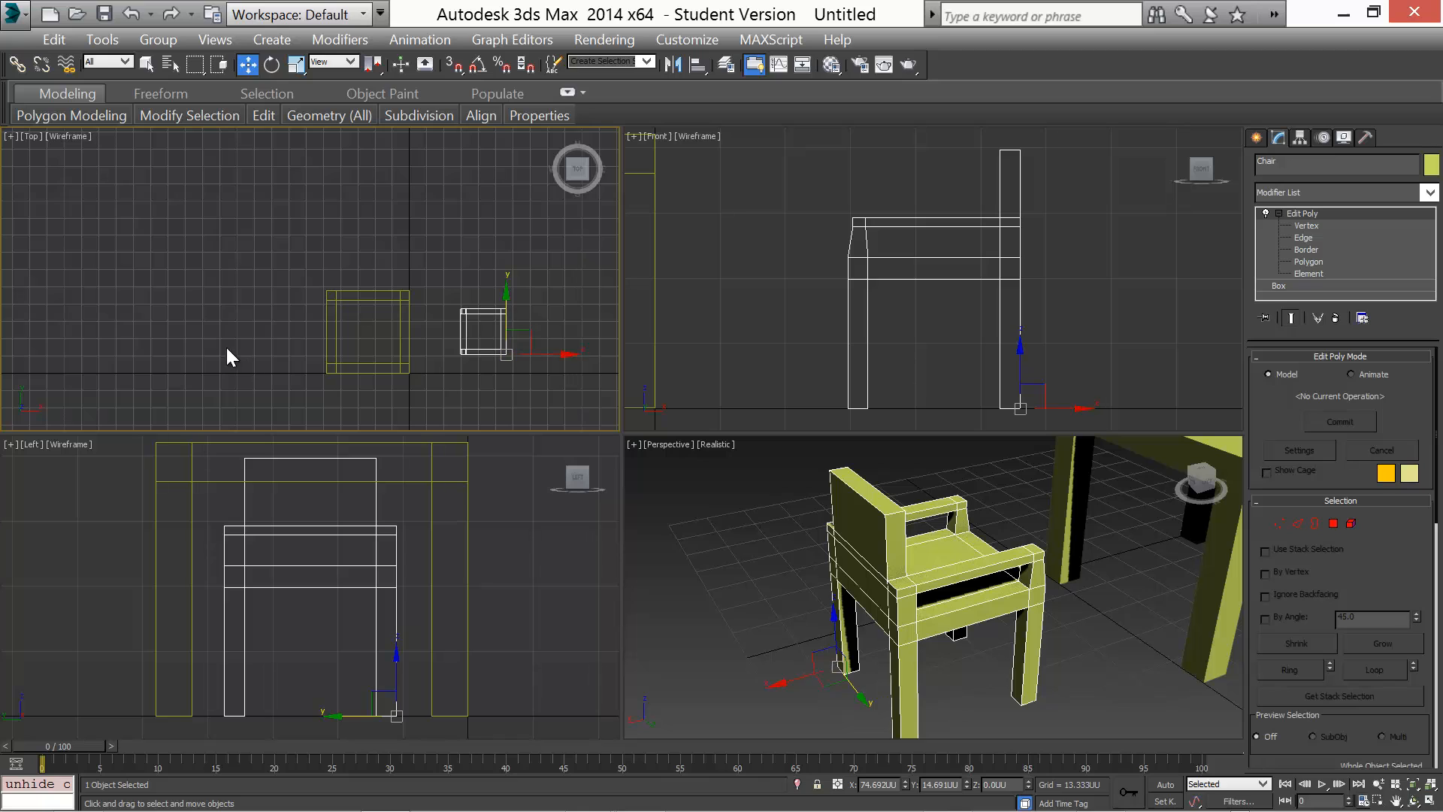
pyautogui.moveTo(227, 347); pyautogui.dragTo(168, 303, button='middle')
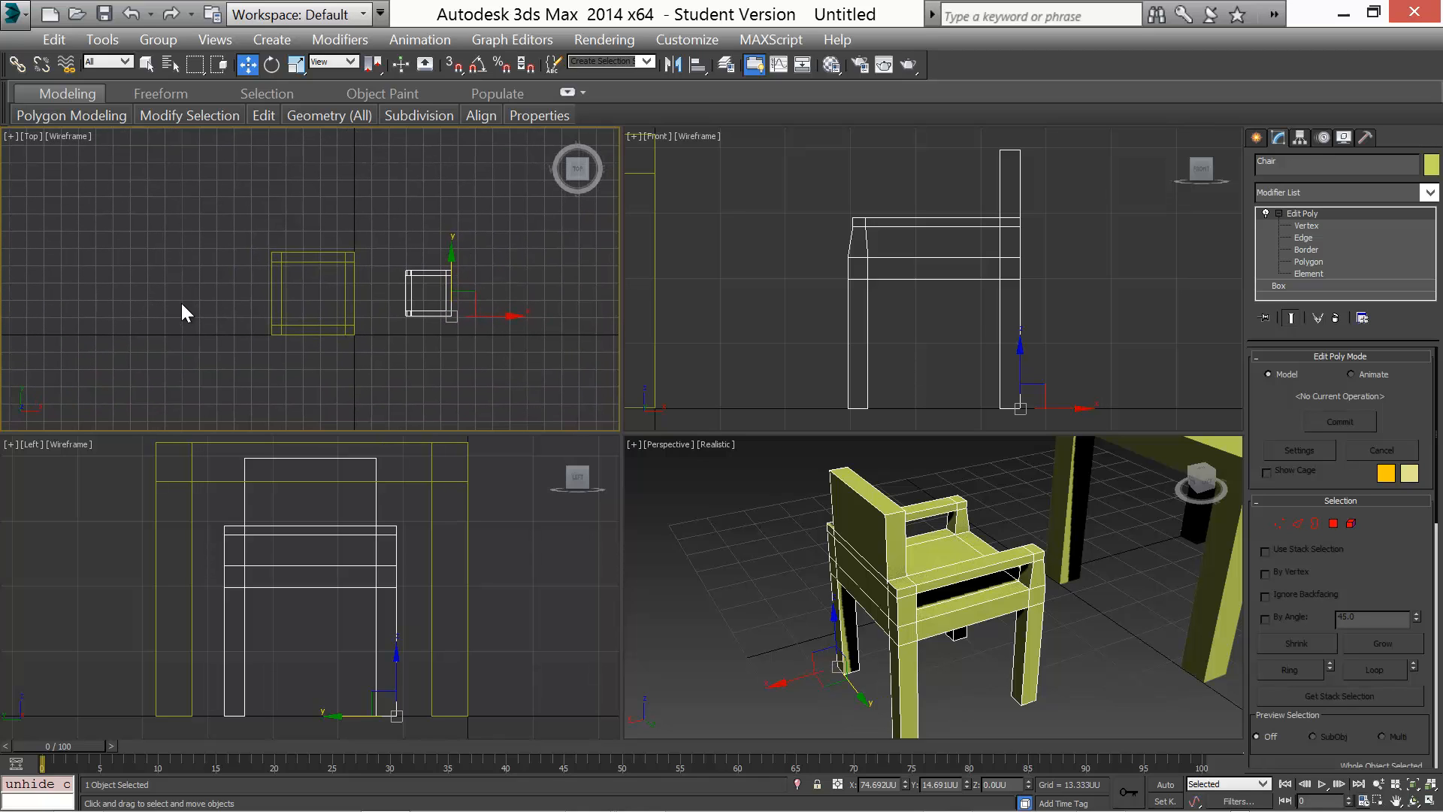
pyautogui.click(674, 65)
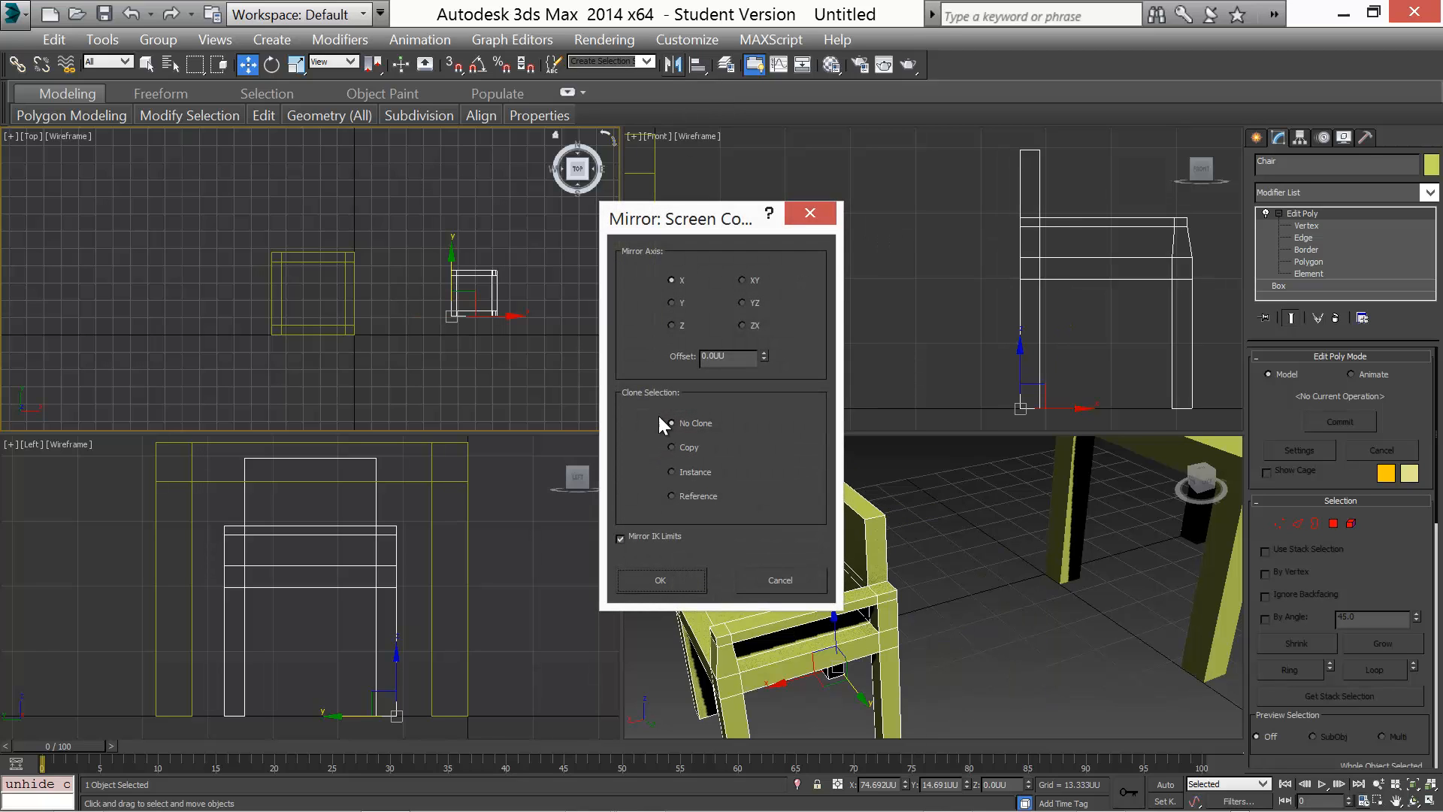
pyautogui.moveTo(717, 226); pyautogui.dragTo(1060, 179)
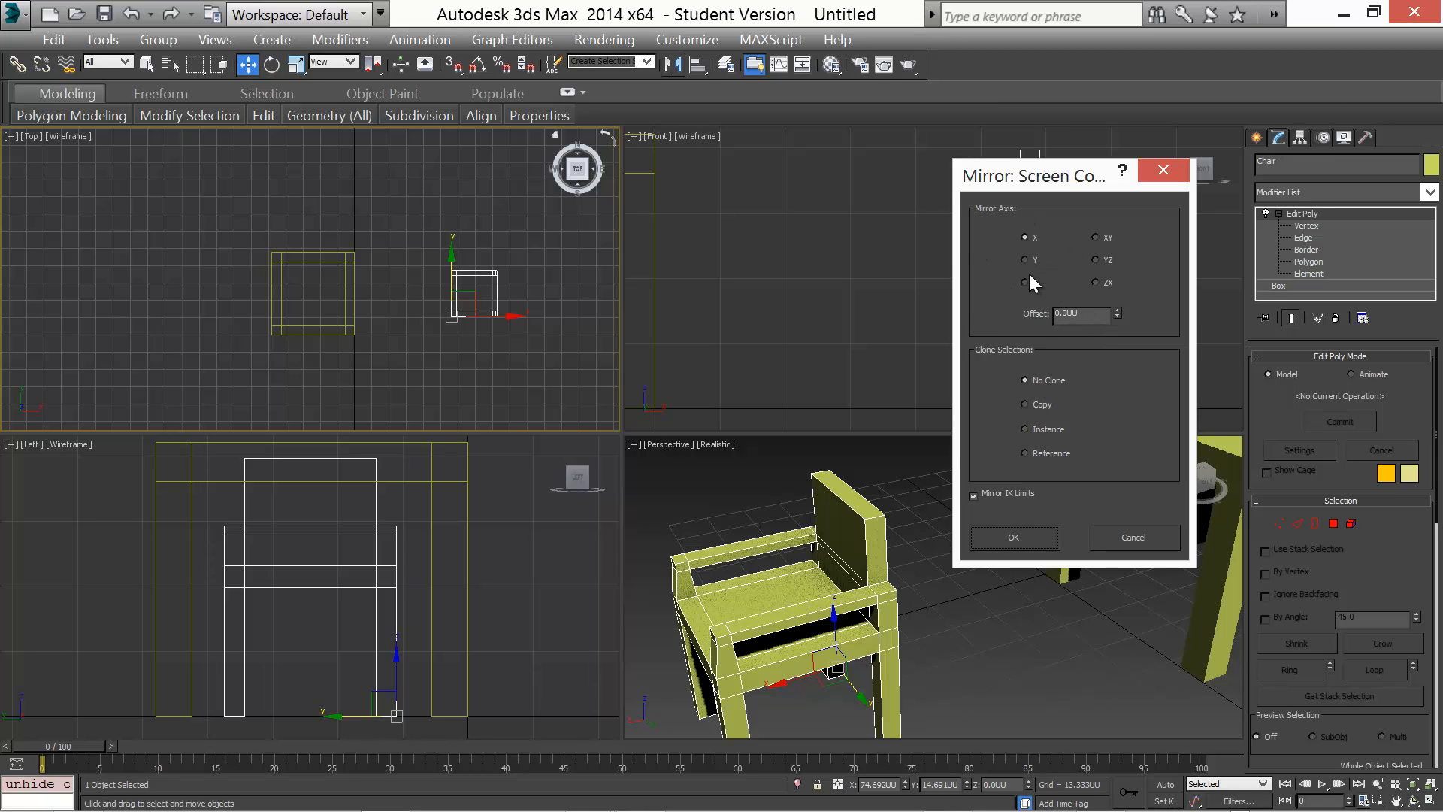
pyautogui.click(1023, 405)
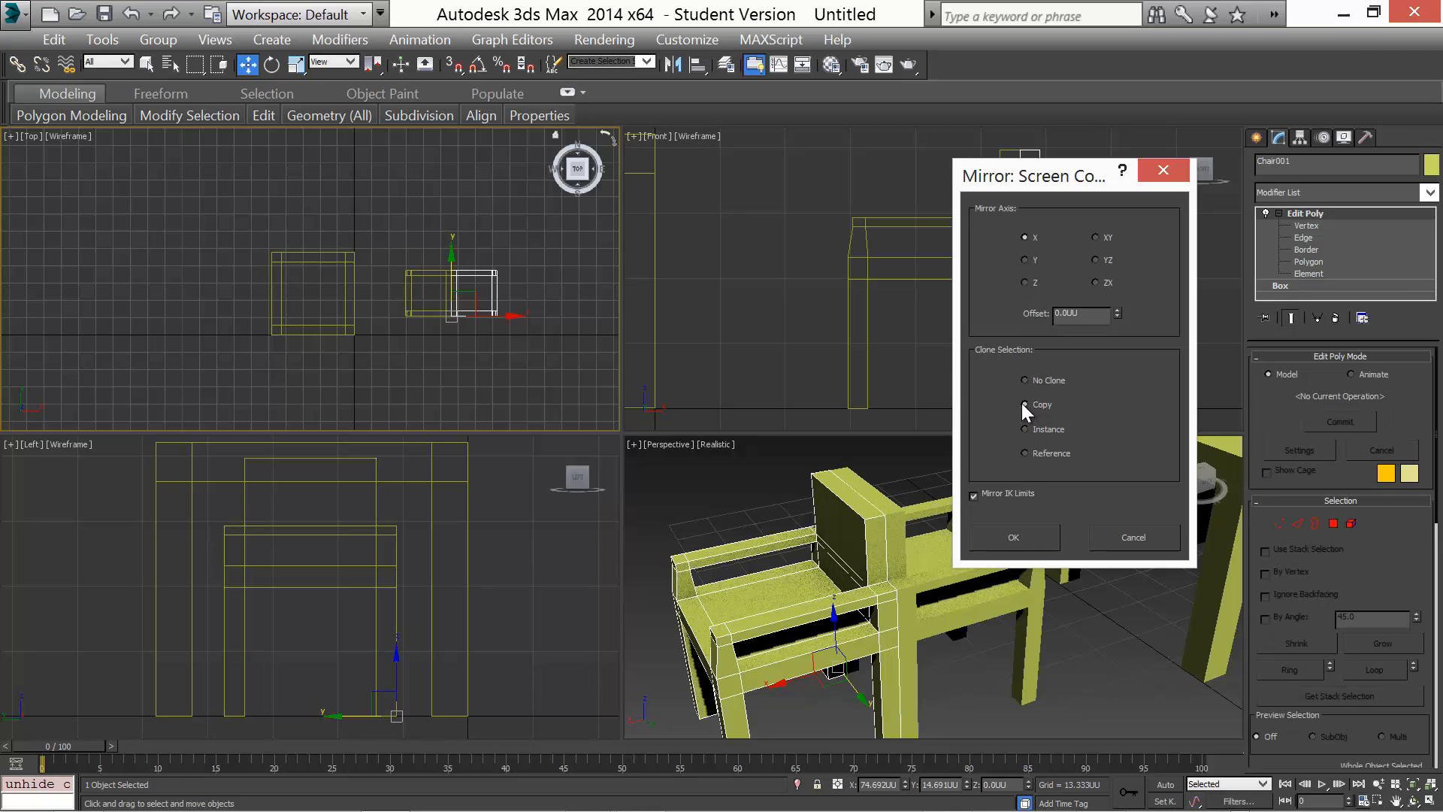
pyautogui.moveTo(1030, 178); pyautogui.dragTo(1179, 130)
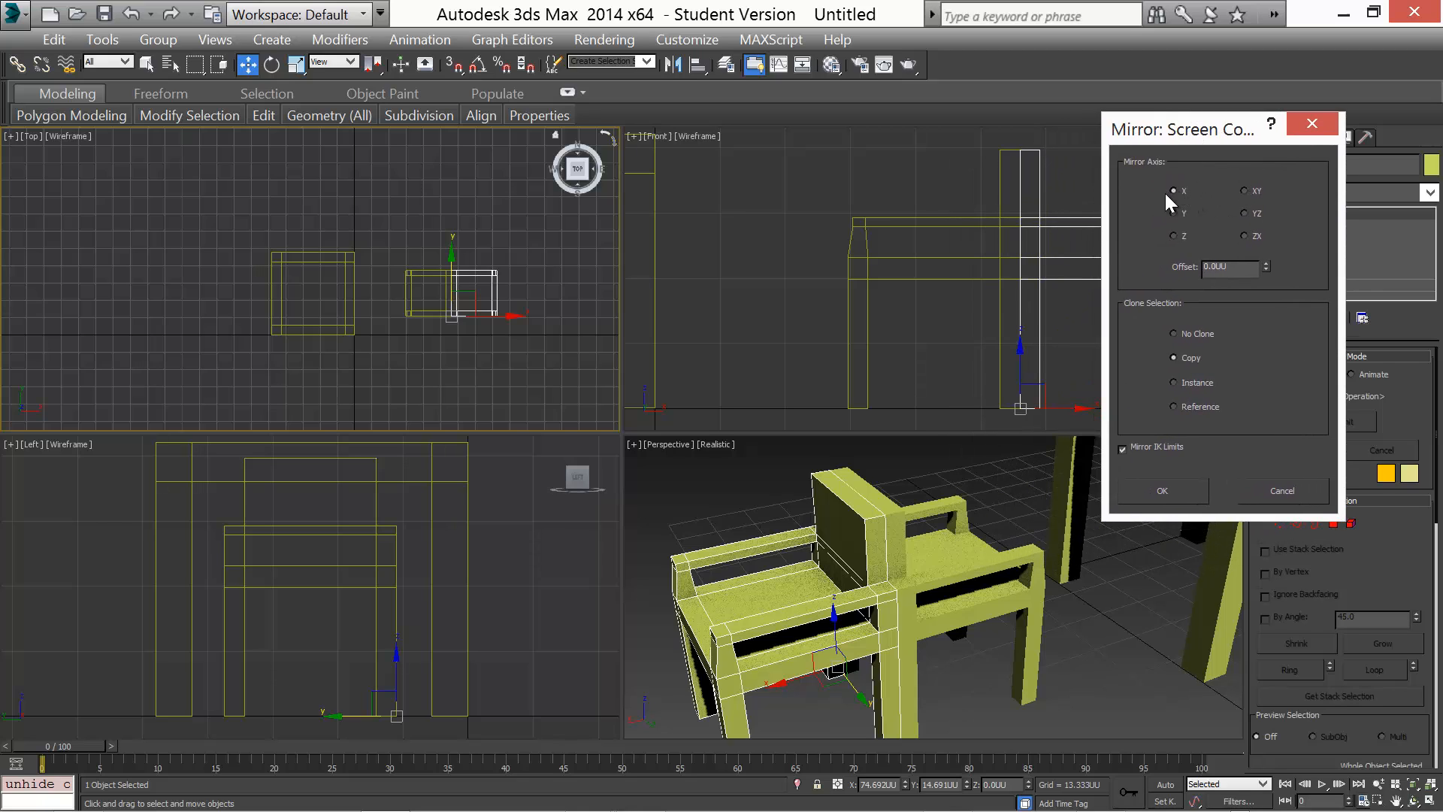
pyautogui.click(1174, 213)
pyautogui.click(1174, 236)
pyautogui.click(1245, 191)
pyautogui.click(1174, 191)
pyautogui.click(1281, 492)
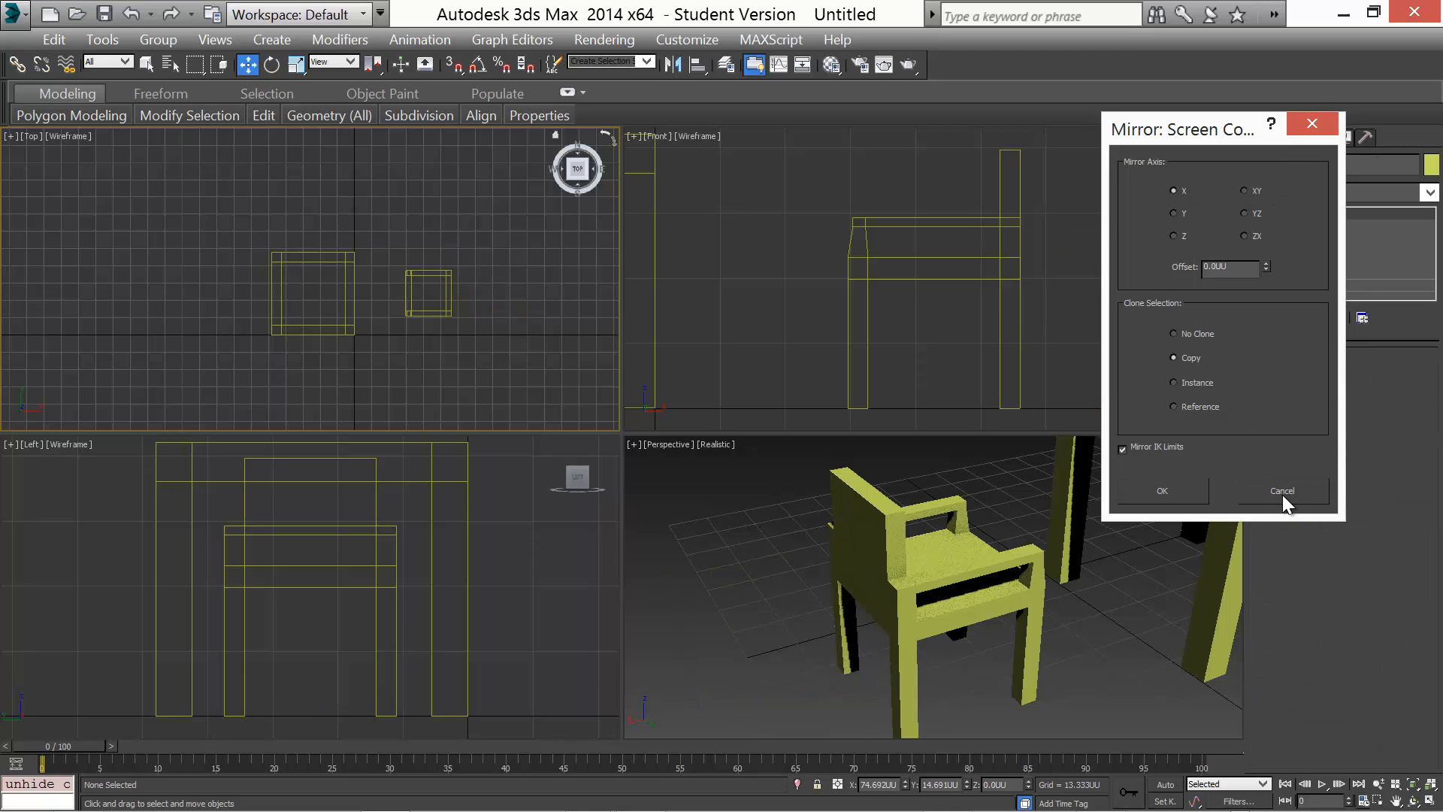
# Try mirroring a copy of the chair in world coordinates along the Y and X axes
pyautogui.keyDown('alt'); pyautogui.moveTo(789, 601); pyautogui.dragTo(678, 612, button='middle'); pyautogui.keyUp('alt')
pyautogui.scroll(-3, 691, 613)
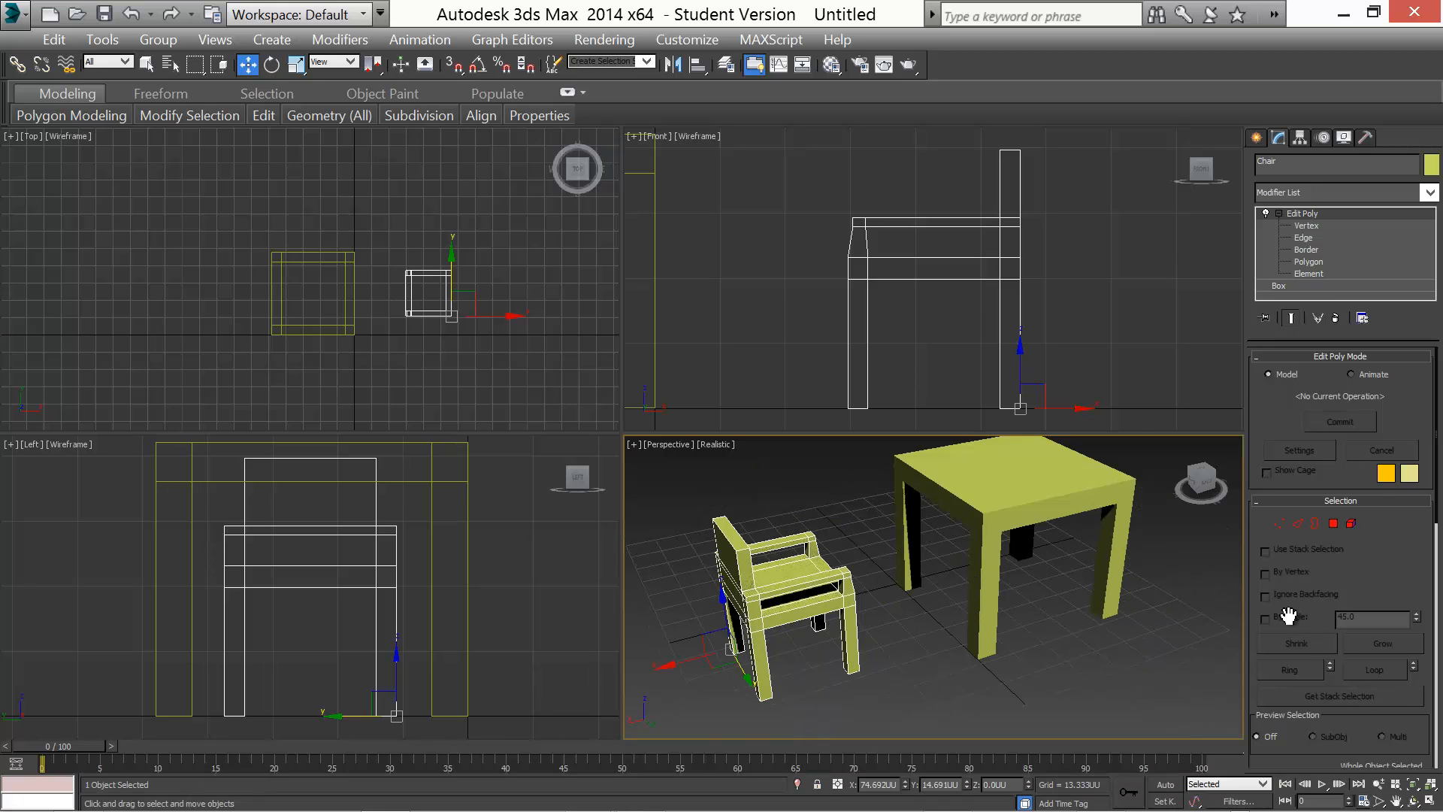
pyautogui.click(1430, 803)
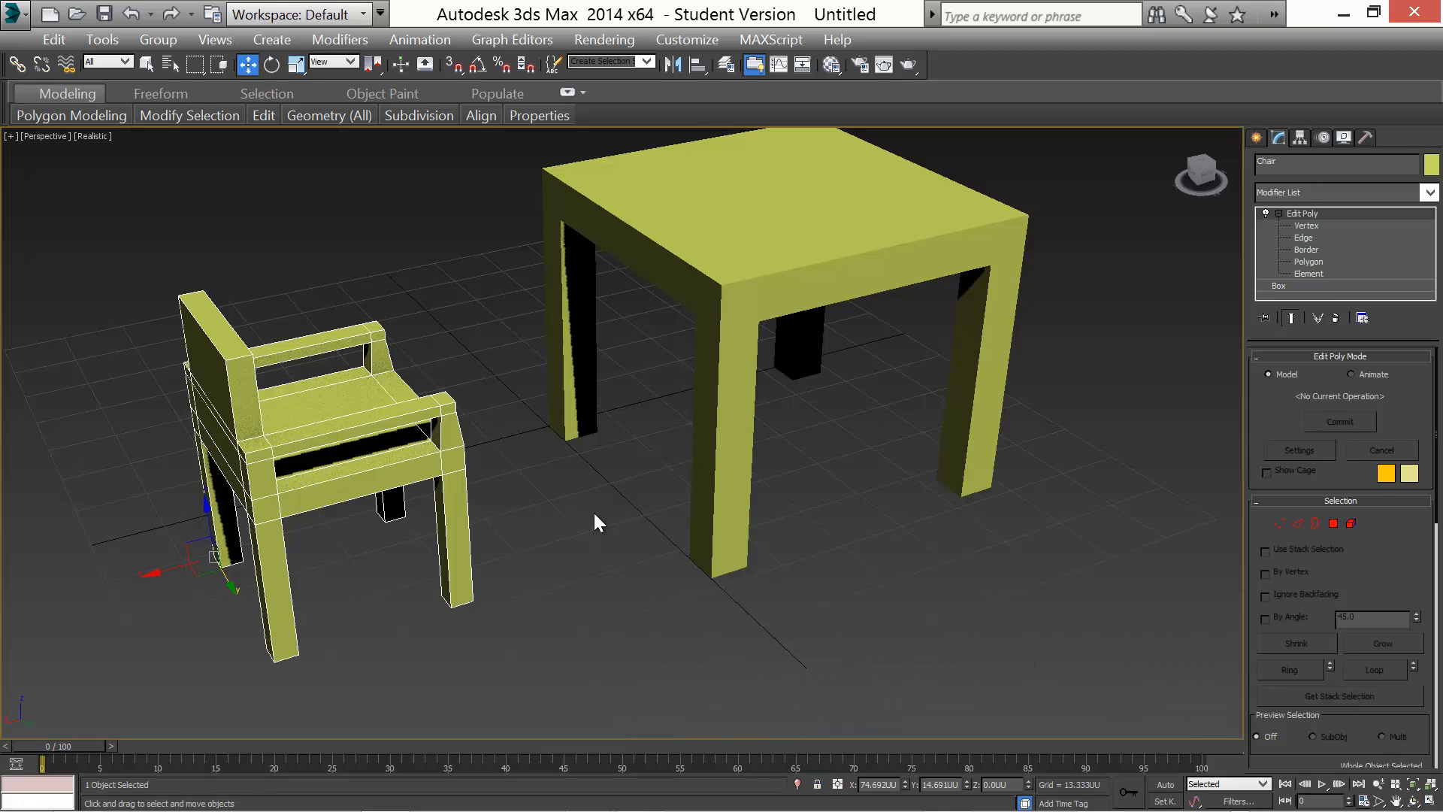
pyautogui.scroll(-3, 697, 522)
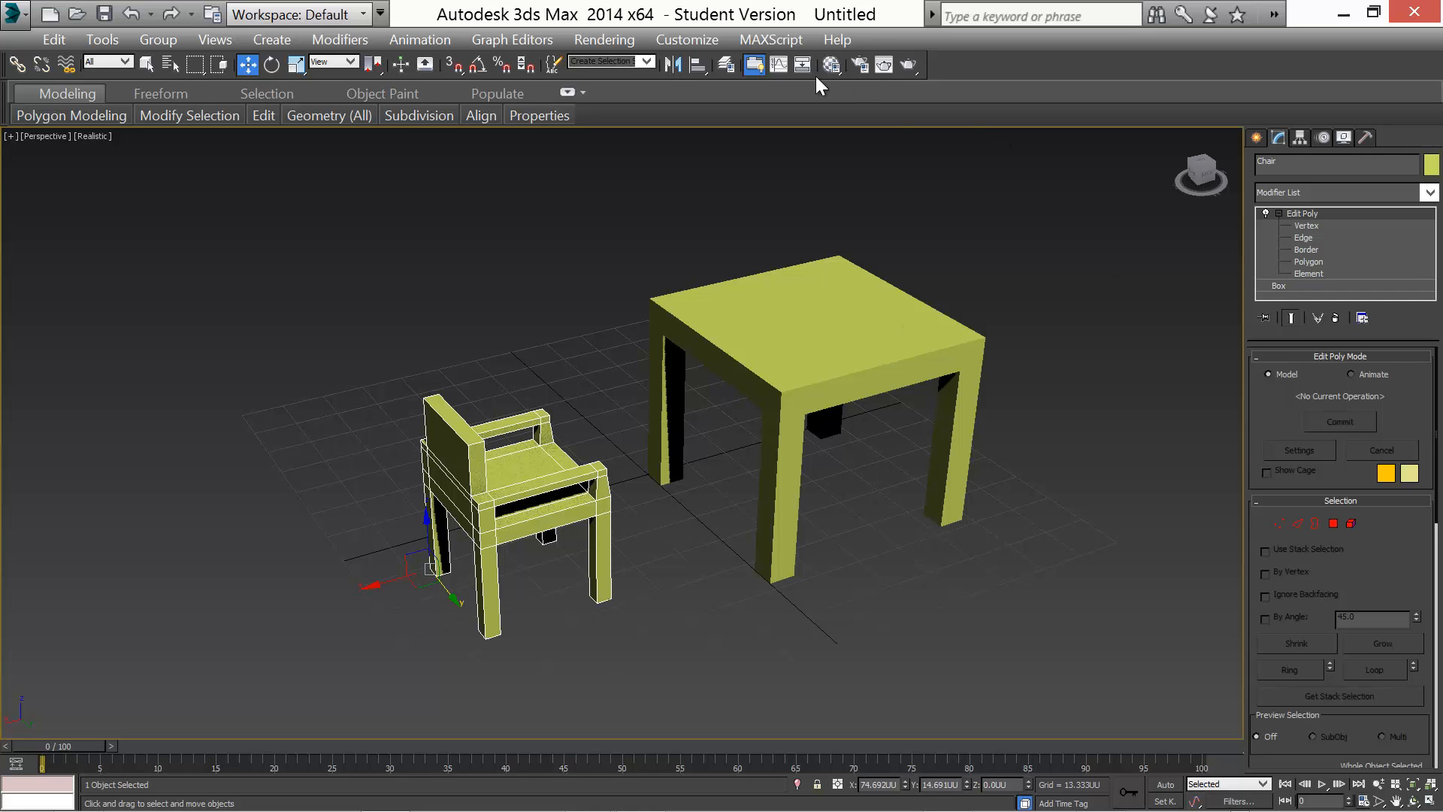
pyautogui.click(672, 65)
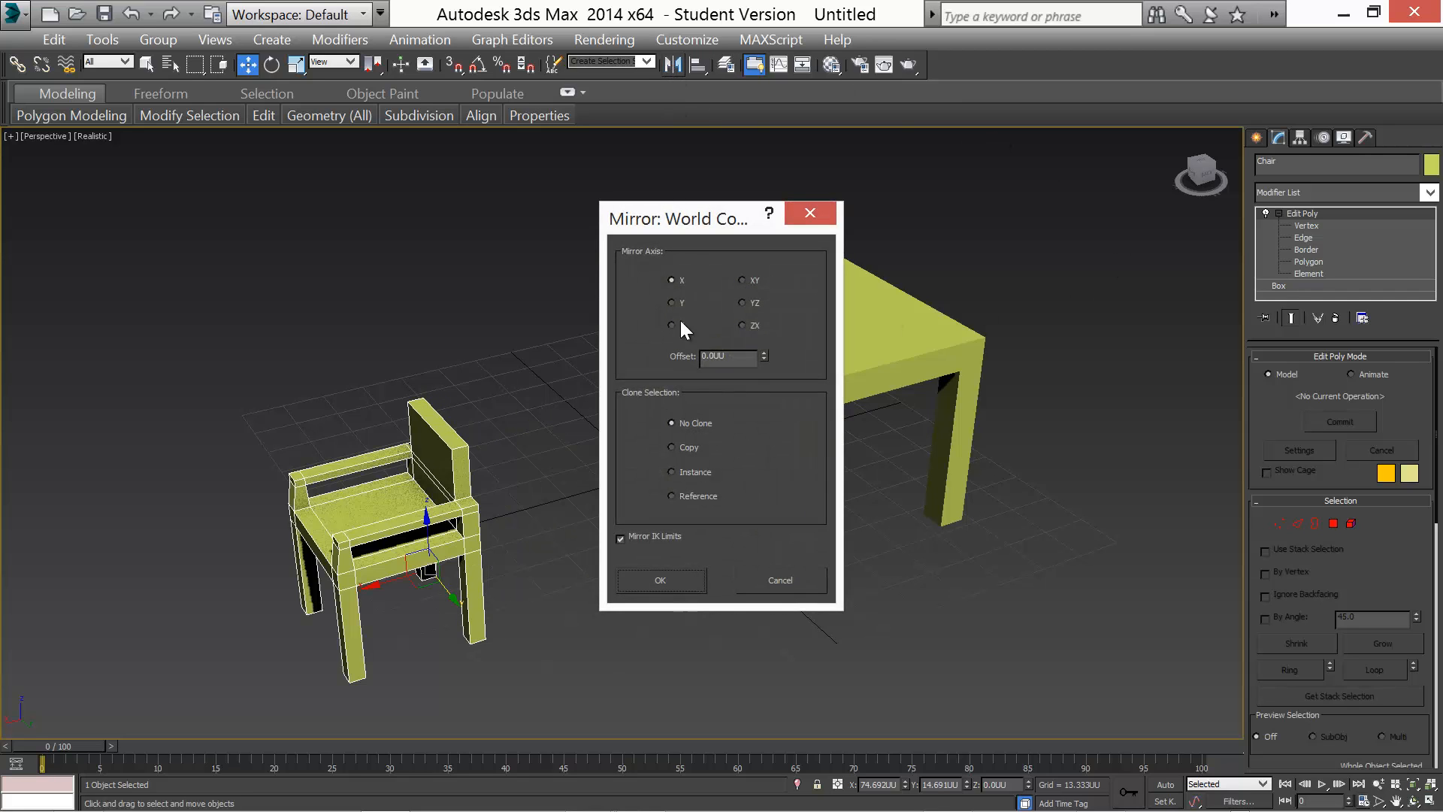
pyautogui.click(669, 302)
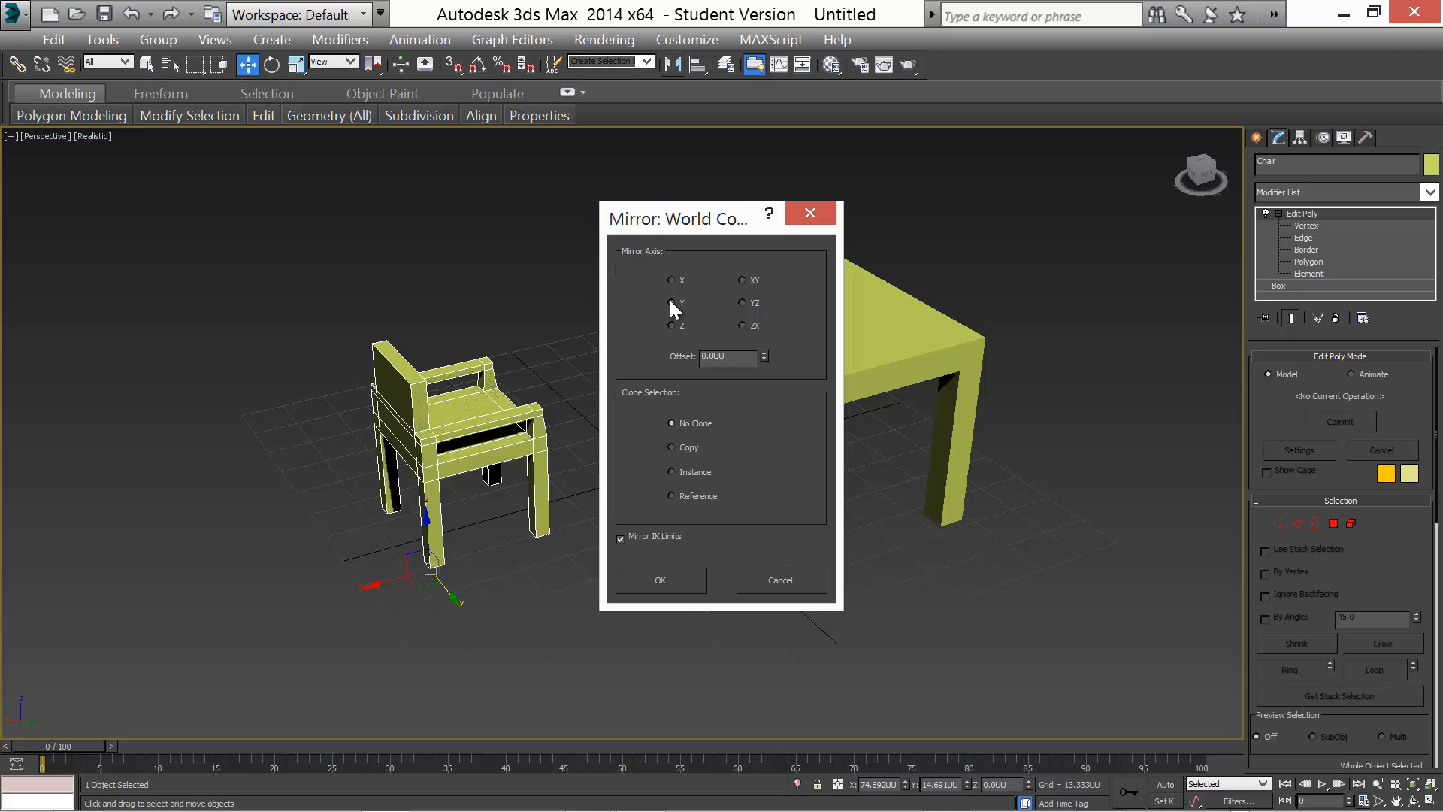
pyautogui.click(673, 279)
pyautogui.click(672, 448)
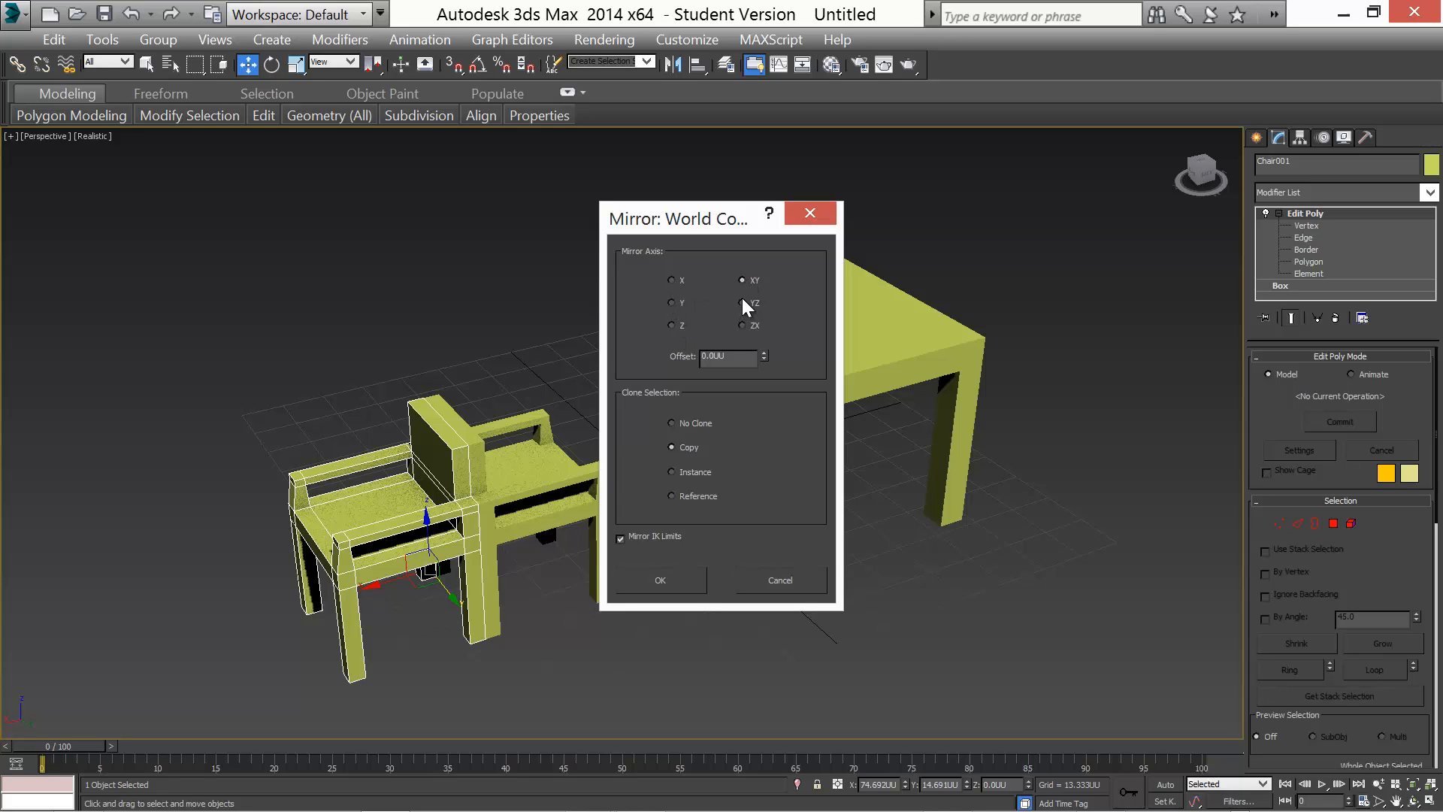
pyautogui.click(781, 581)
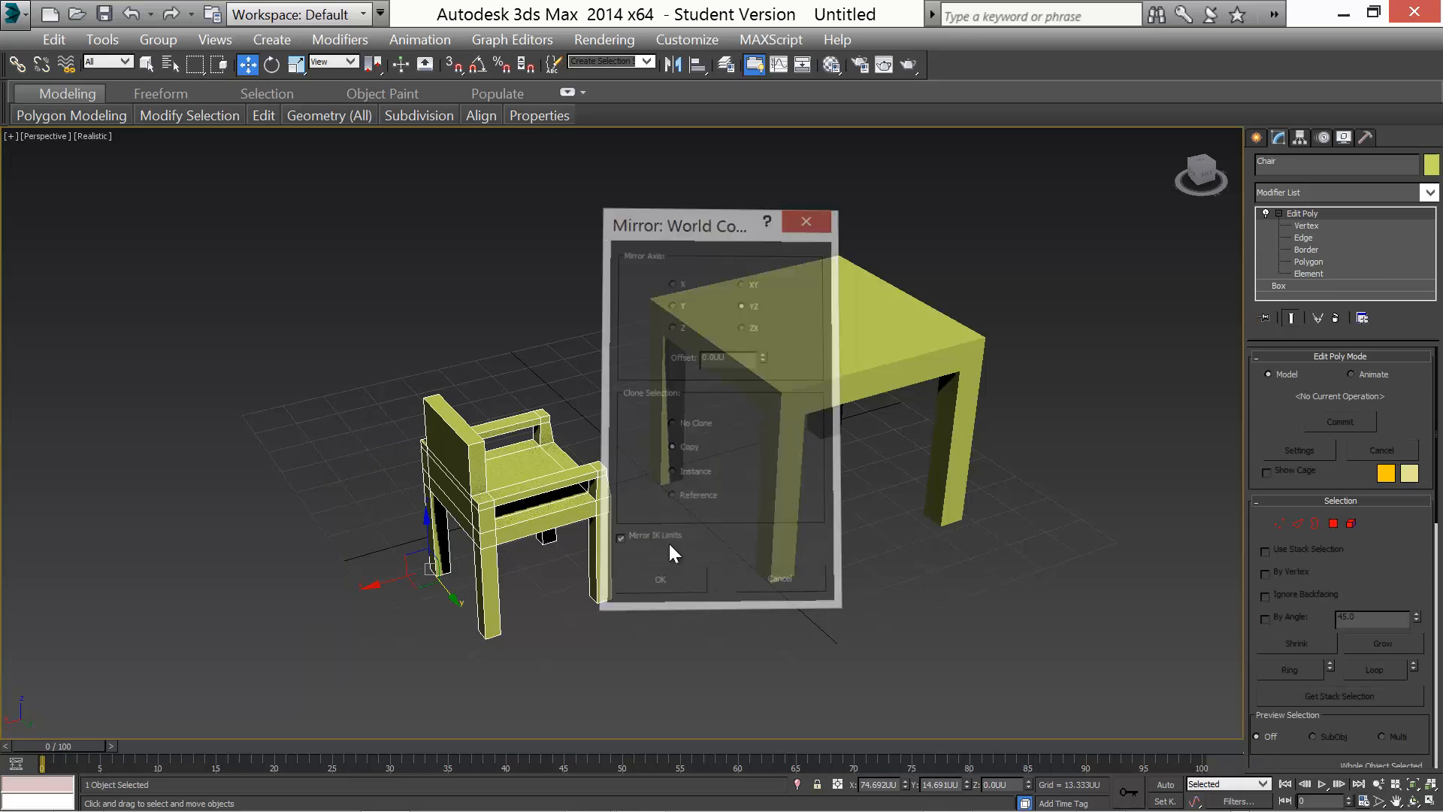
pyautogui.click(673, 65)
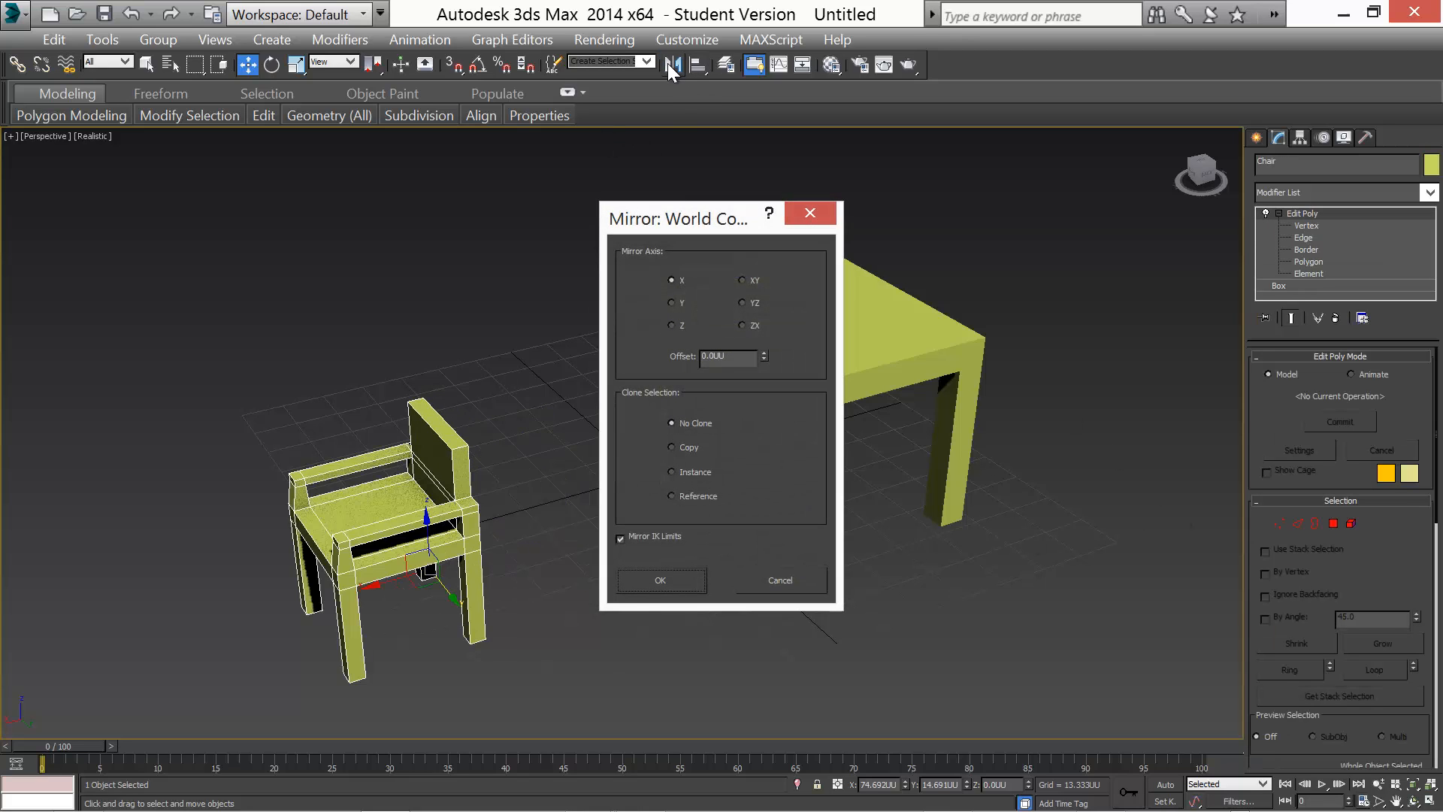
pyautogui.click(742, 324)
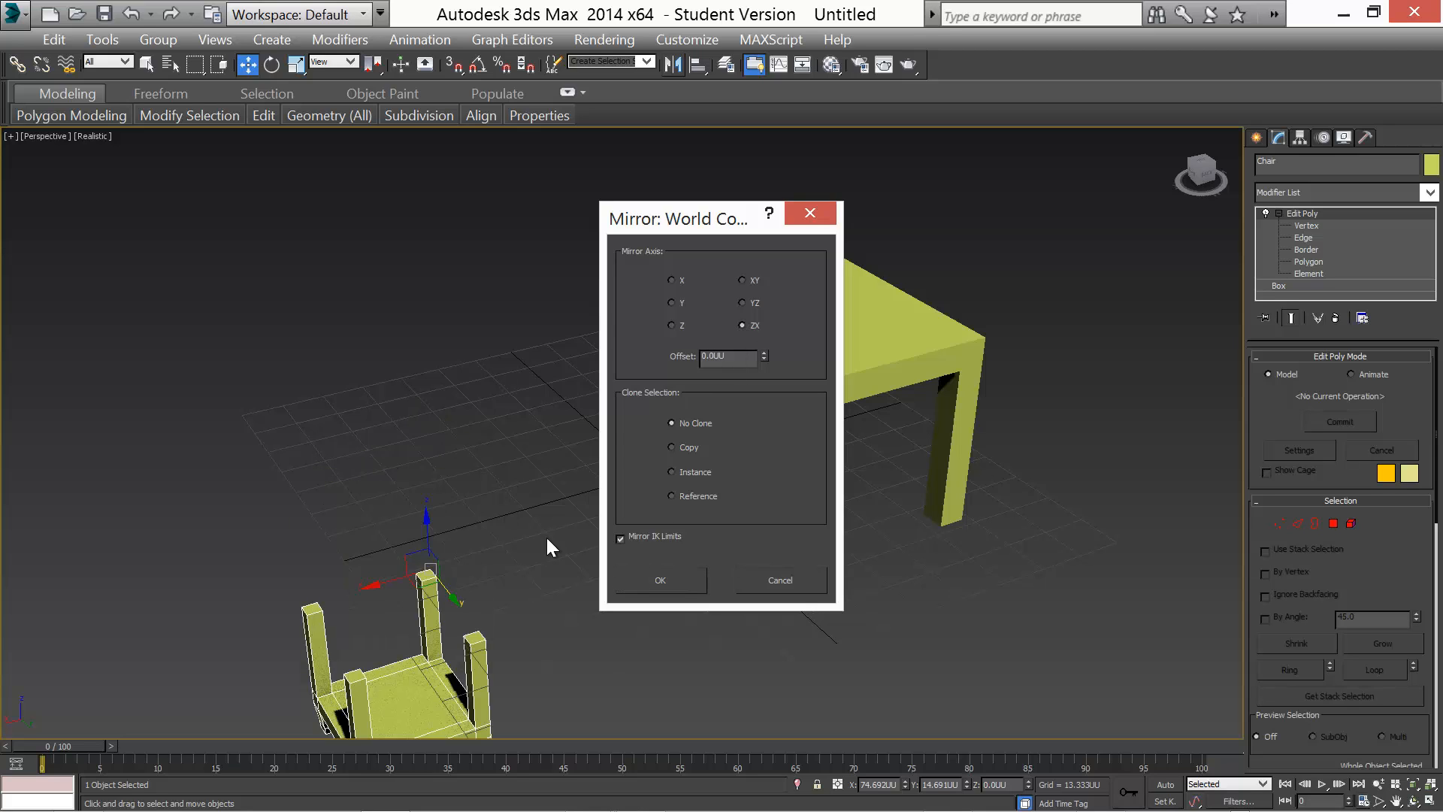
pyautogui.click(671, 447)
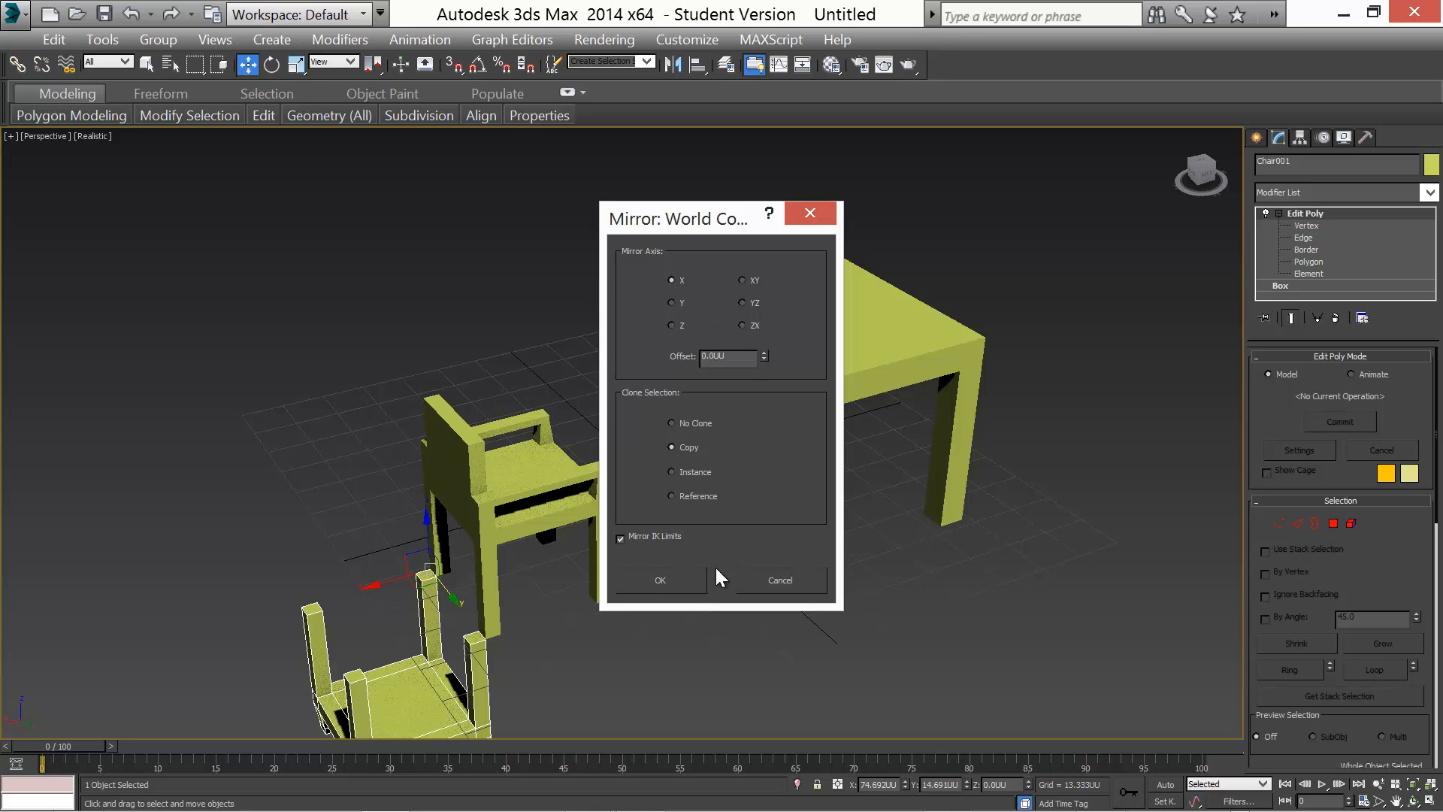
pyautogui.click(786, 573)
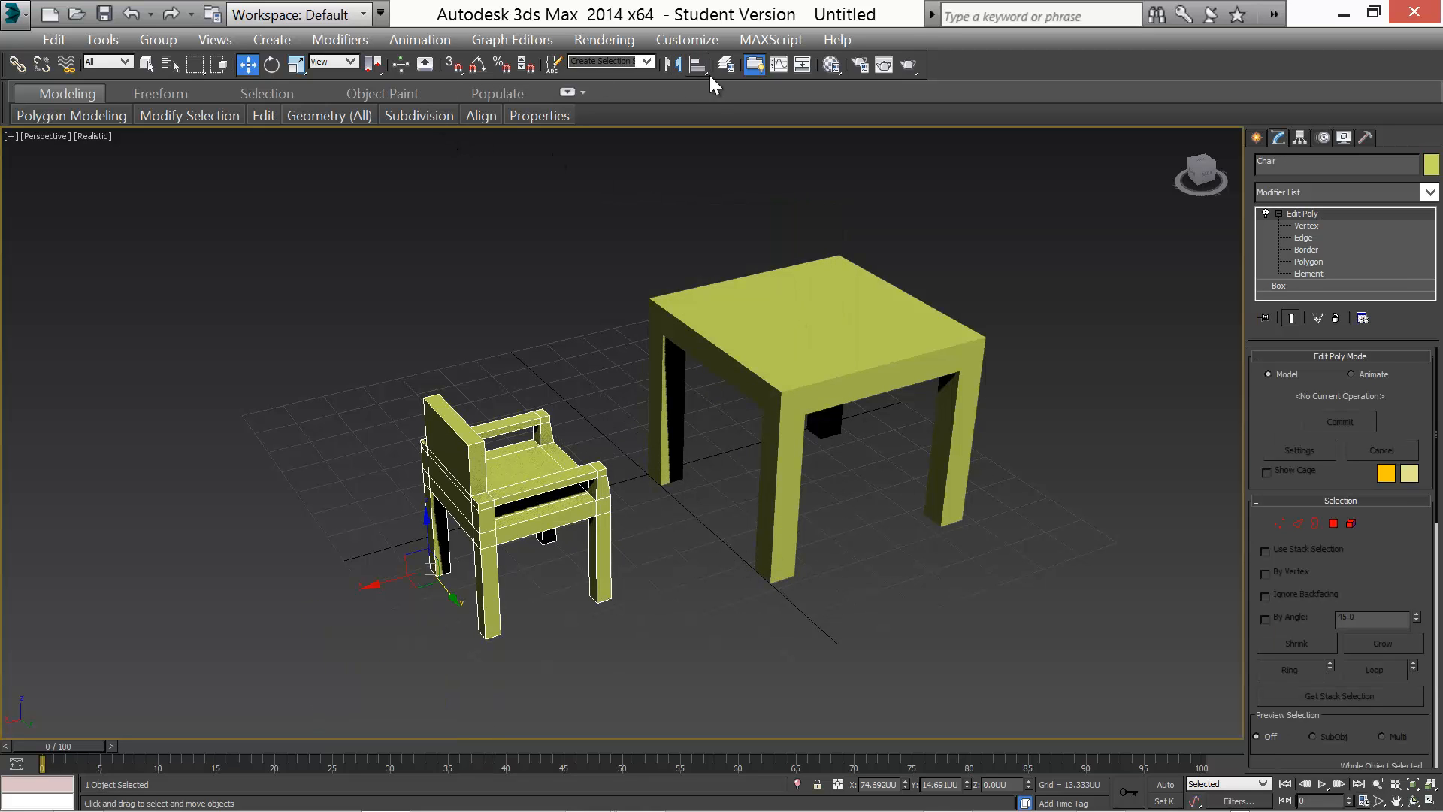
# Mirror a copy of the chair along the X axis and move the copy to the table's opposite side
pyautogui.click(675, 64)
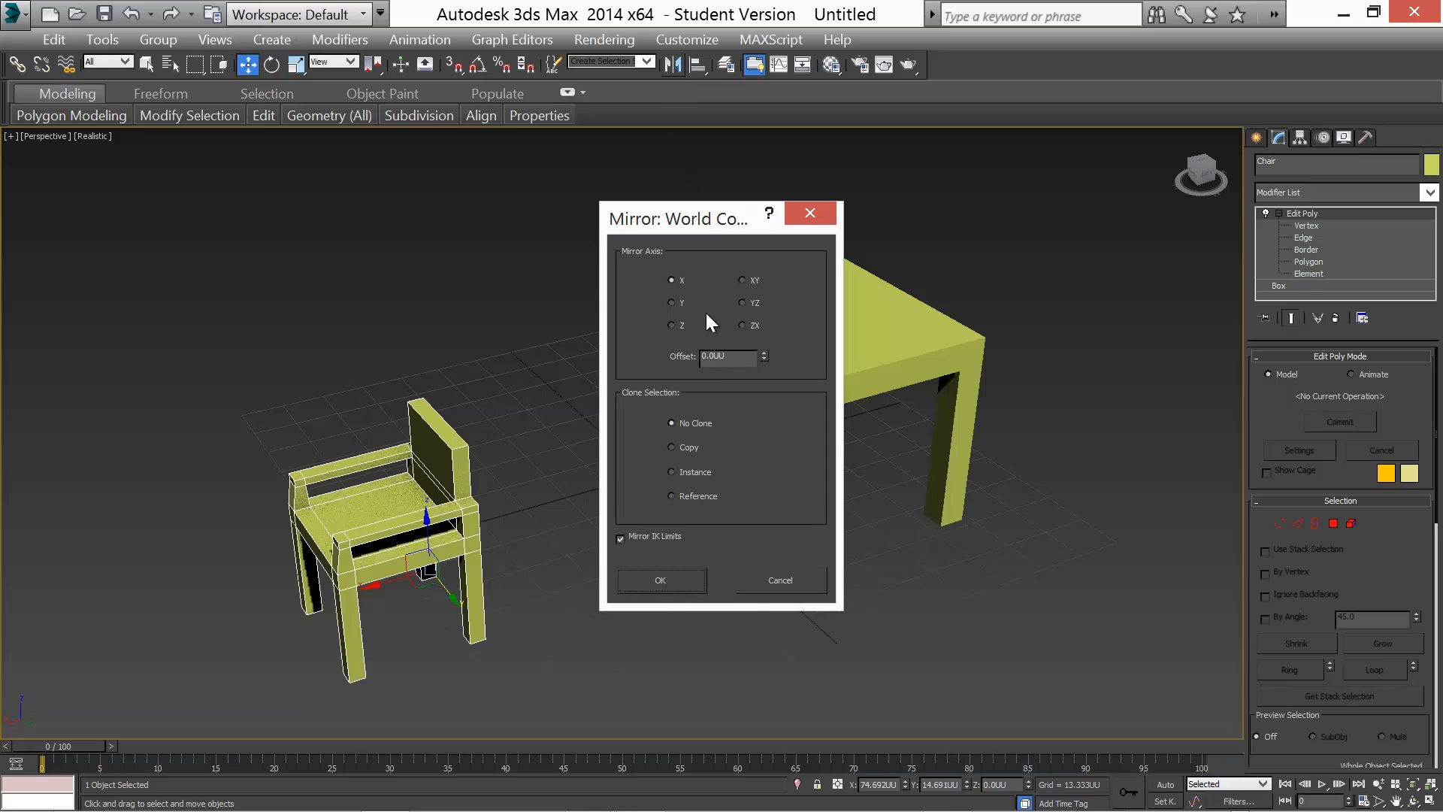
pyautogui.click(672, 447)
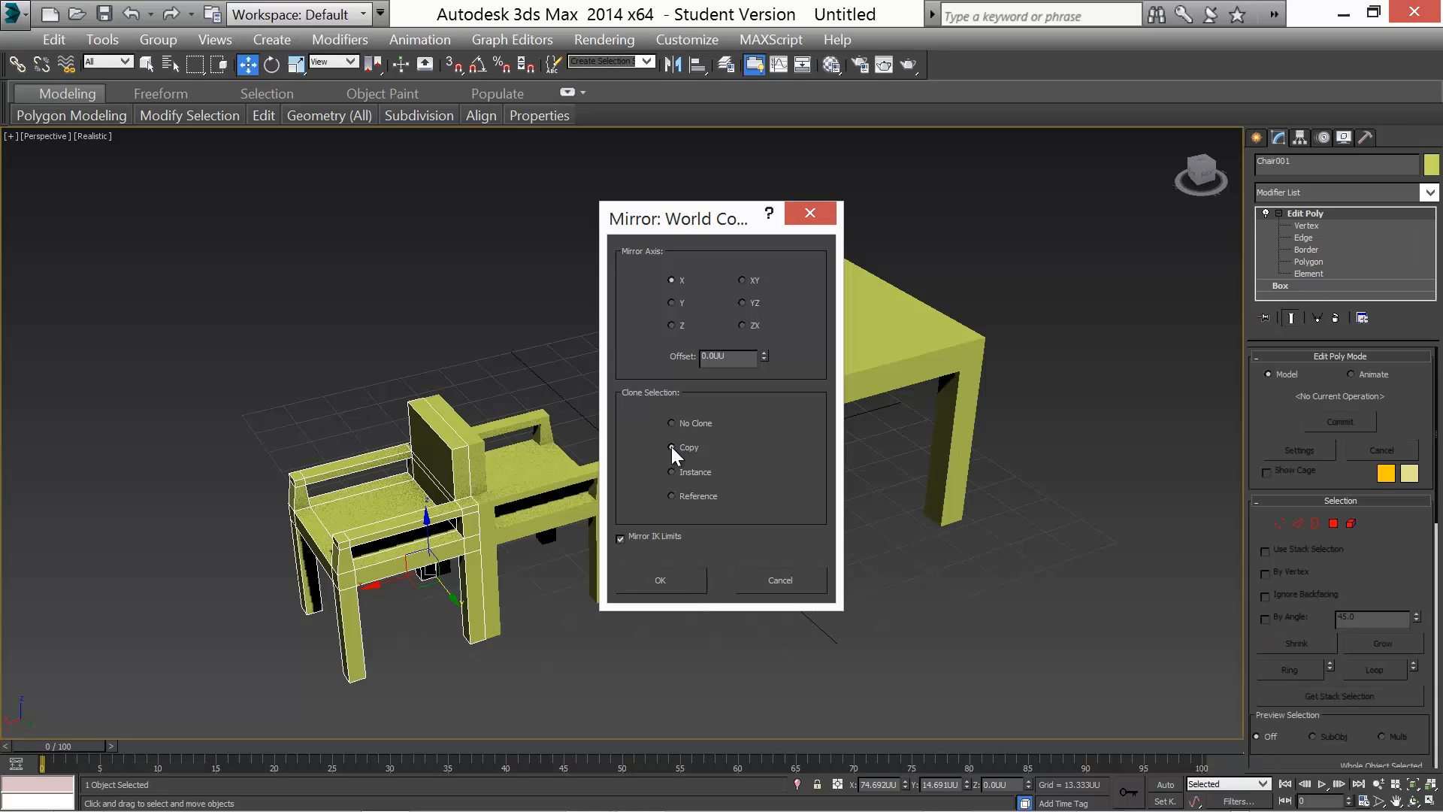
pyautogui.click(679, 586)
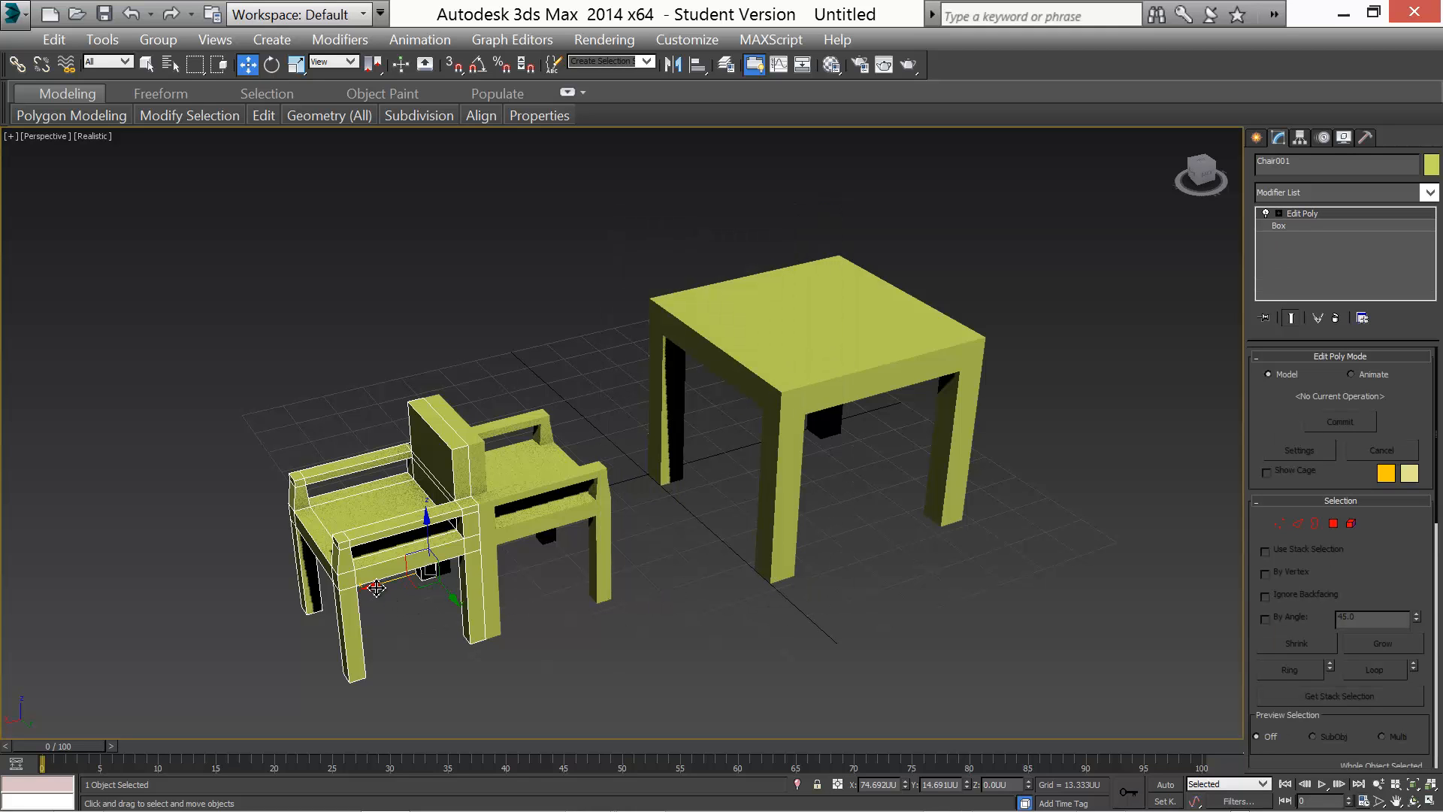
pyautogui.moveTo(378, 593); pyautogui.dragTo(896, 448)
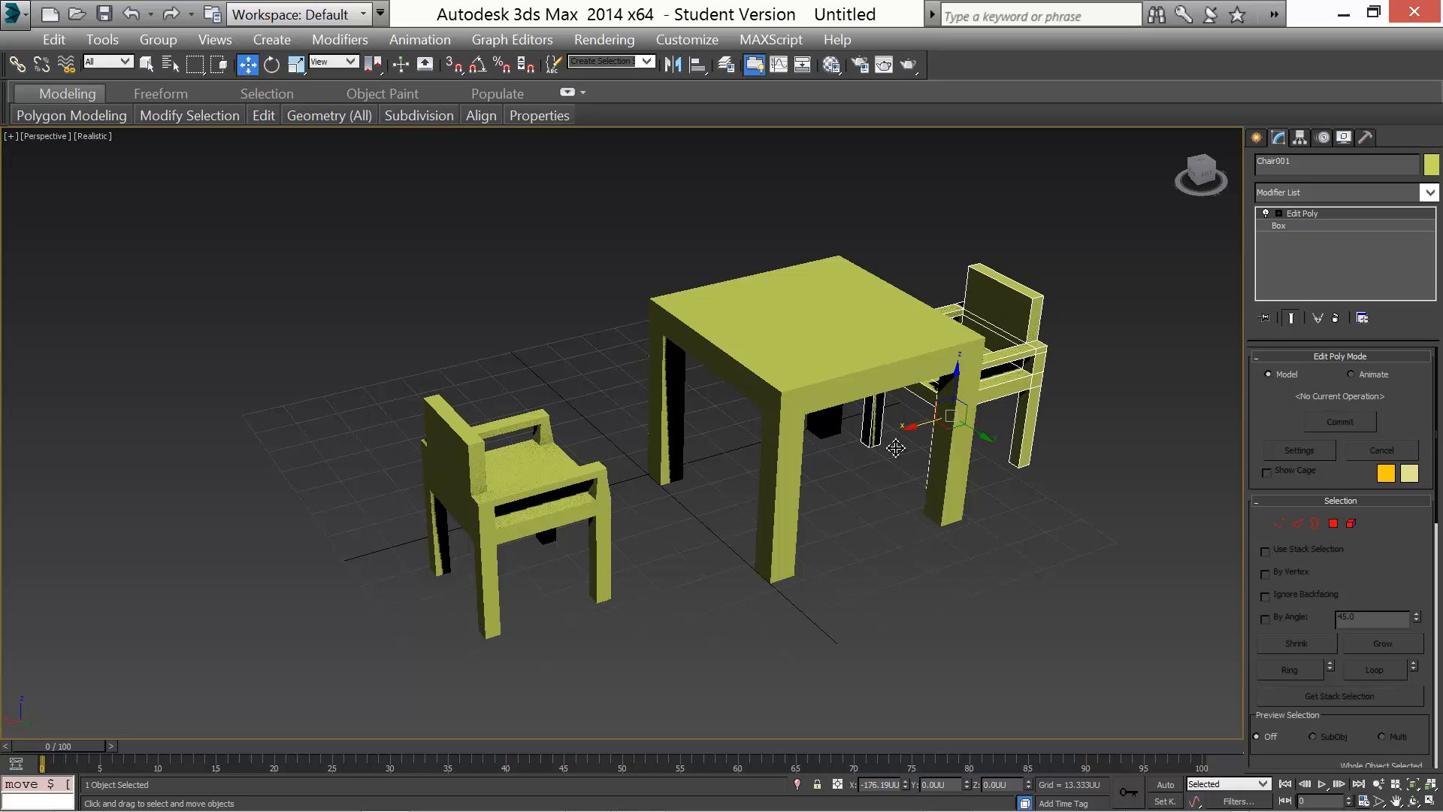
# Move the original chair closer to its side of the table
pyautogui.click(557, 483)
pyautogui.moveTo(380, 586); pyautogui.dragTo(515, 549)
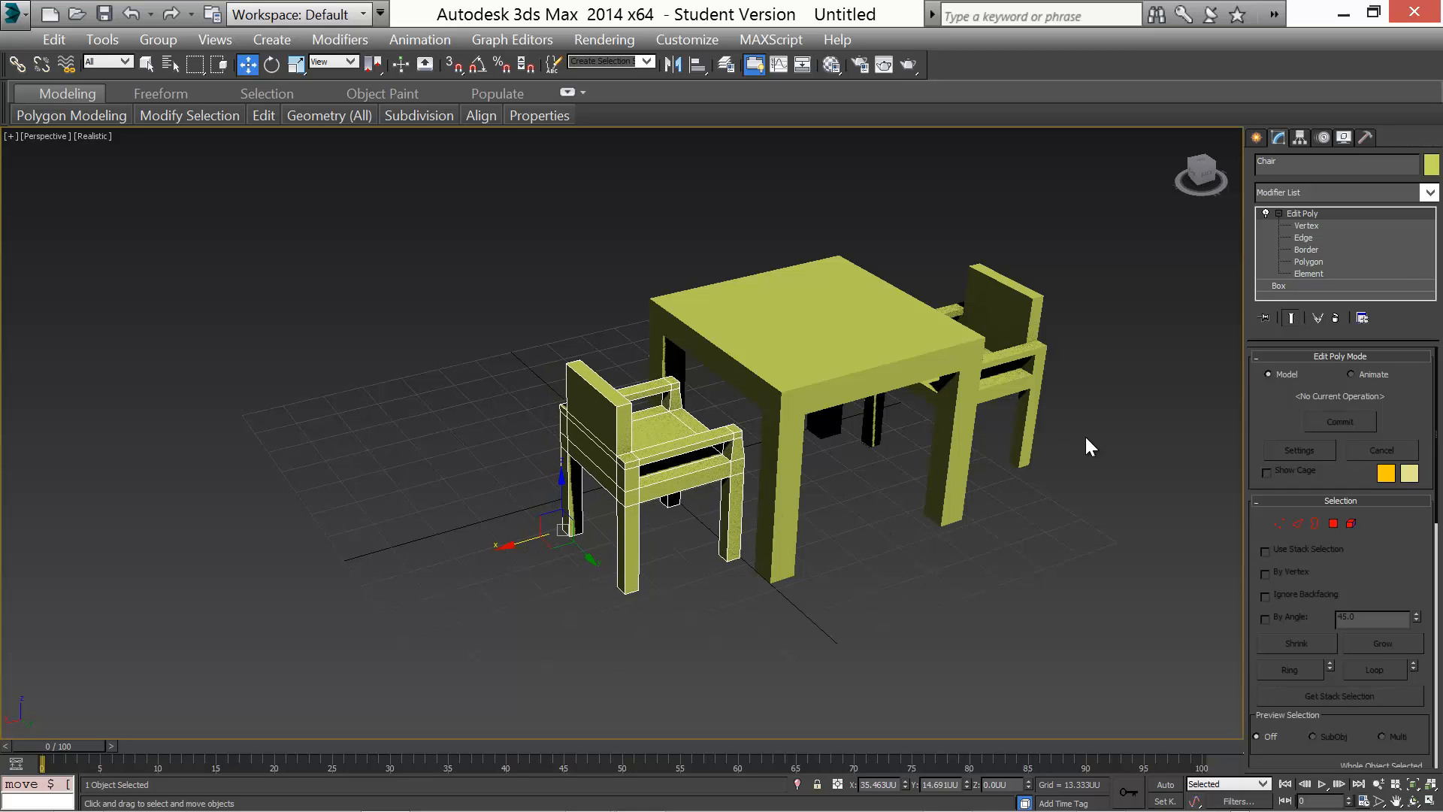
# Select both chairs together in the Top view
pyautogui.click(1430, 801)
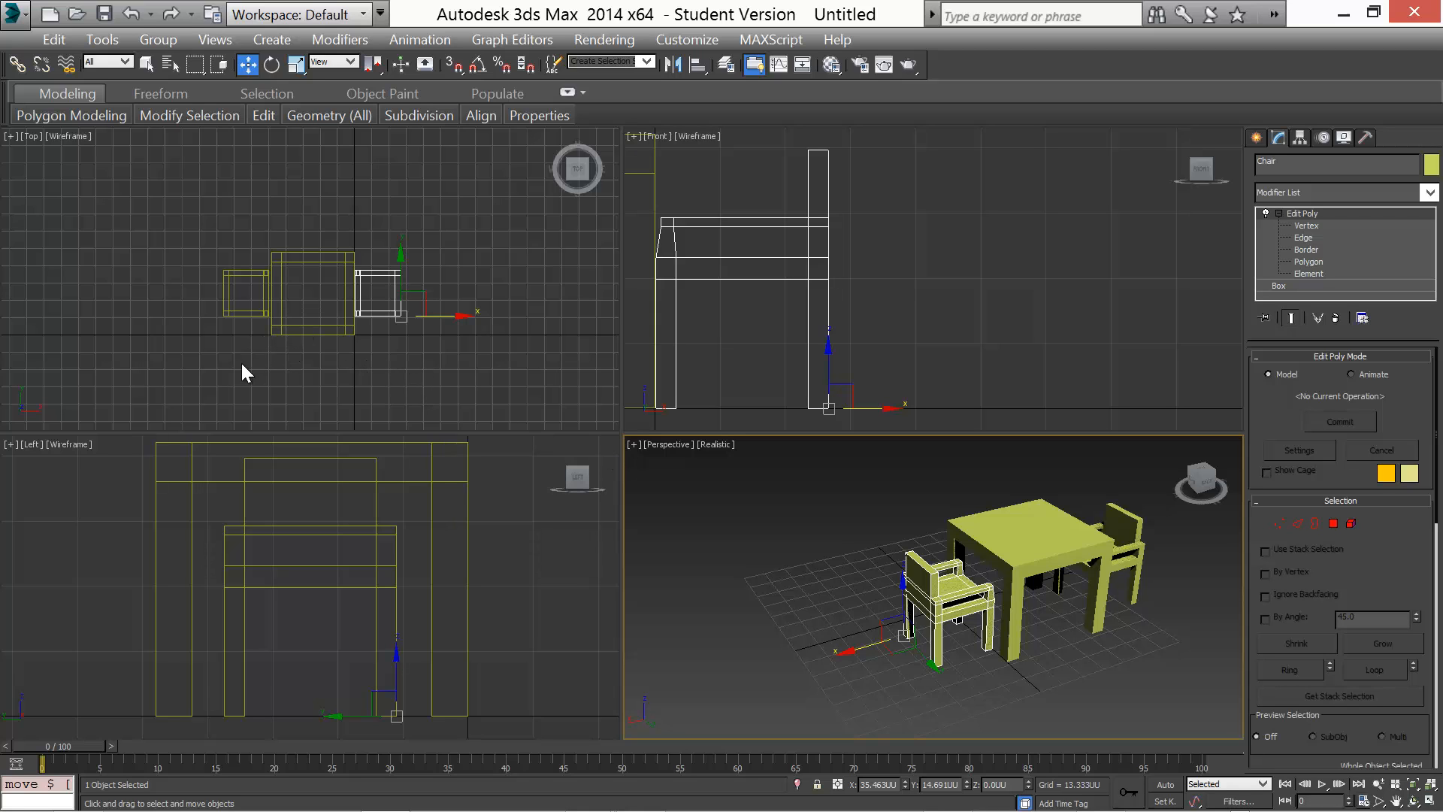
pyautogui.moveTo(242, 365); pyautogui.dragTo(211, 358, button='middle')
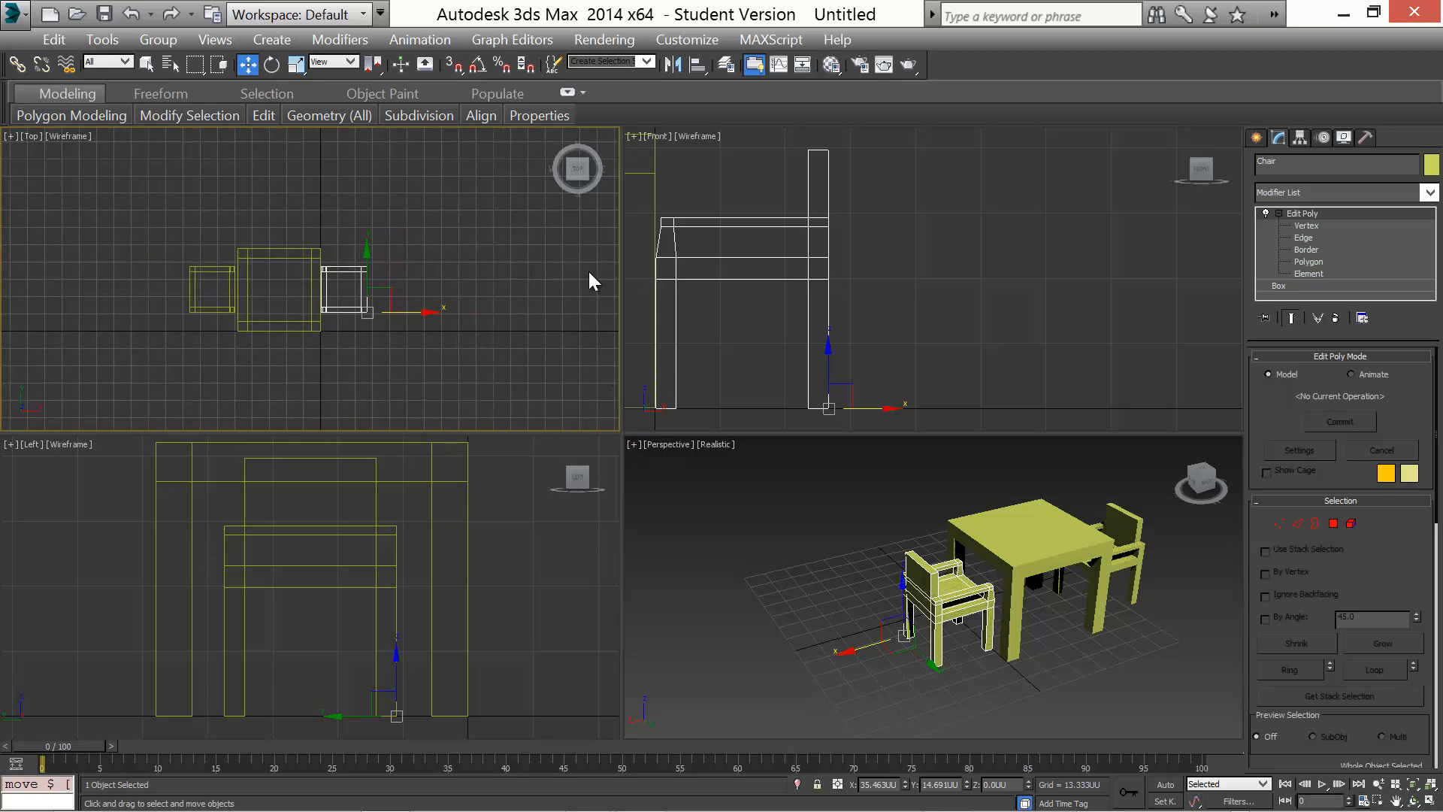
pyautogui.click(1429, 801)
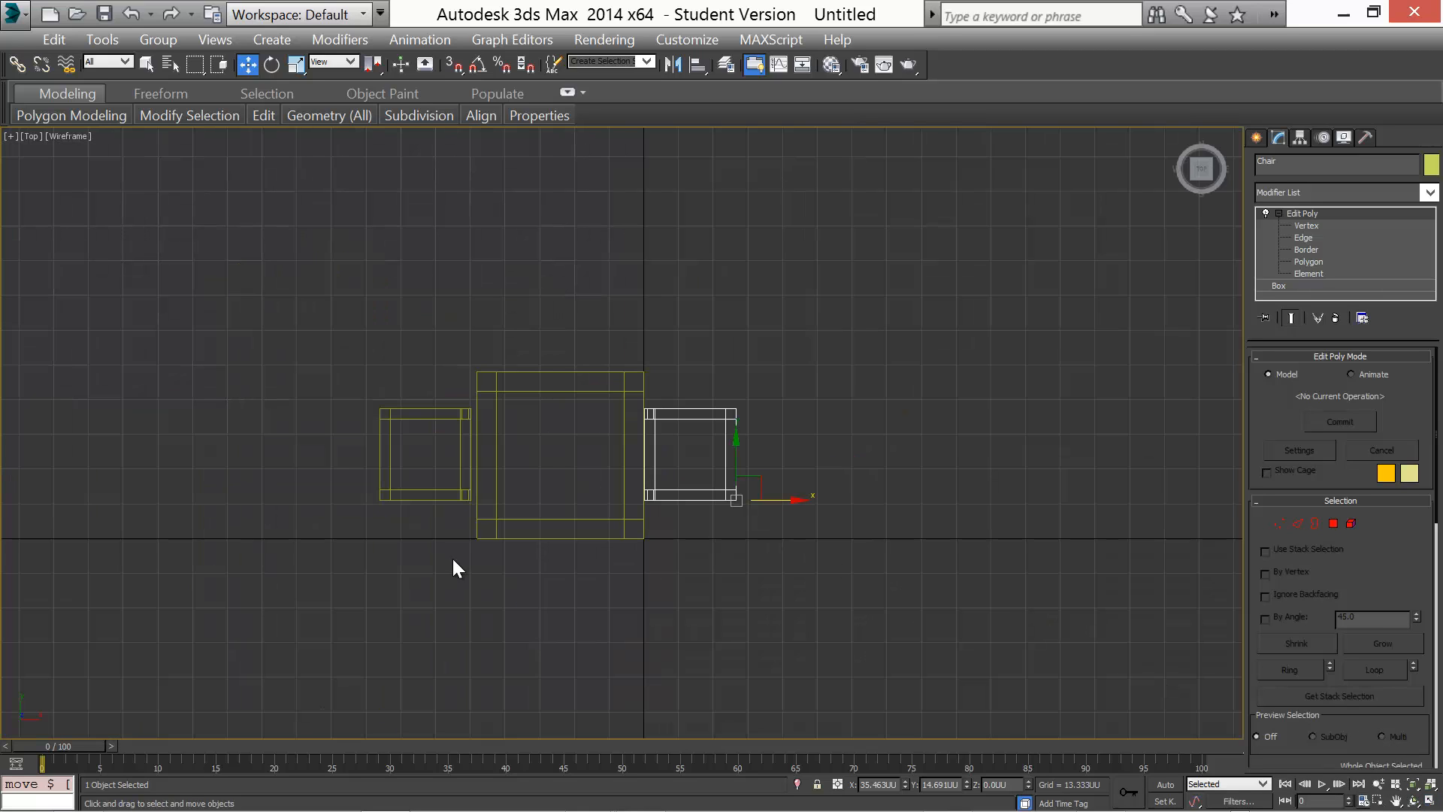
pyautogui.keyDown('ctrl'); pyautogui.click(423, 422); pyautogui.keyUp('ctrl')
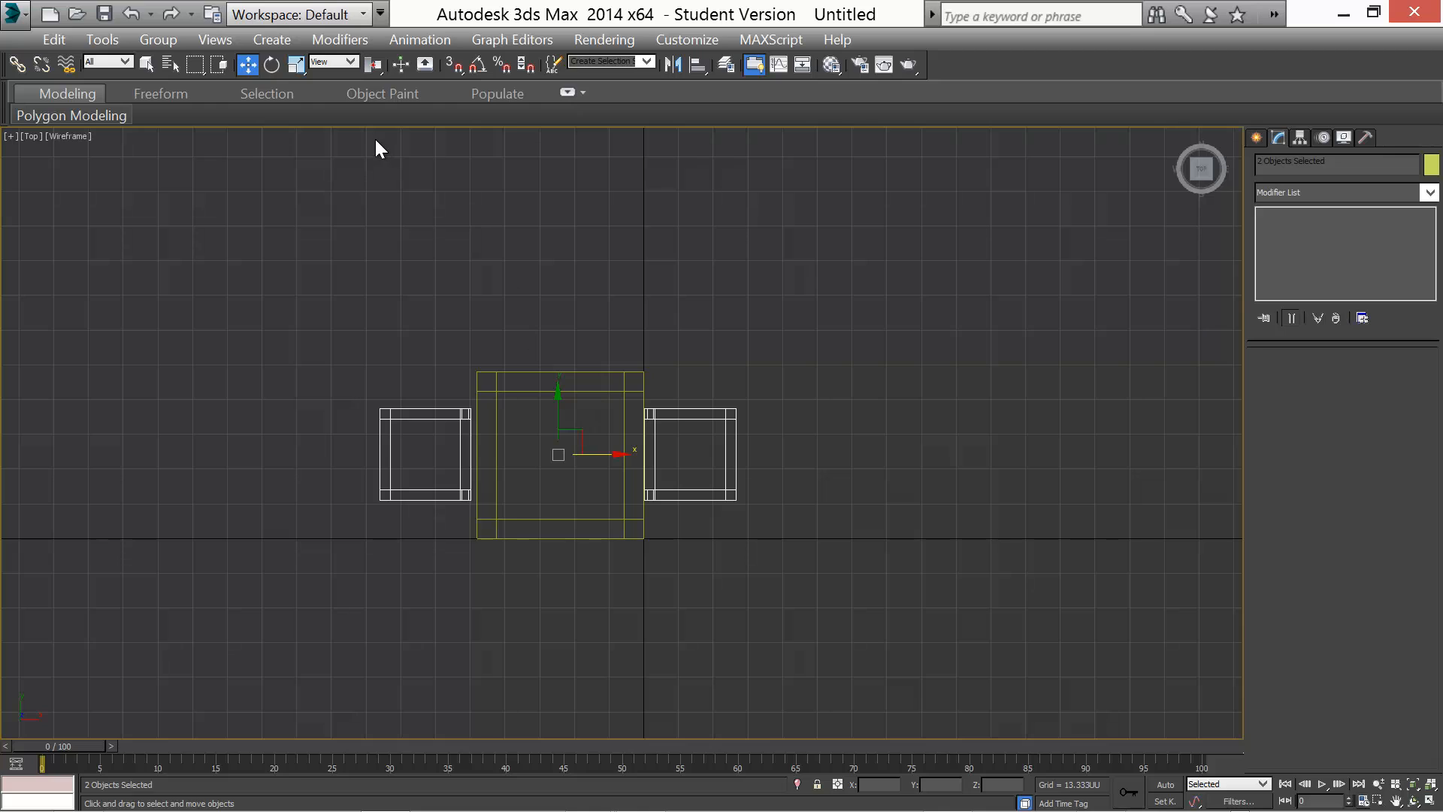
# Turn on angle snap and review the snap angle in the Grid and Snap Settings options
pyautogui.click(500, 64)
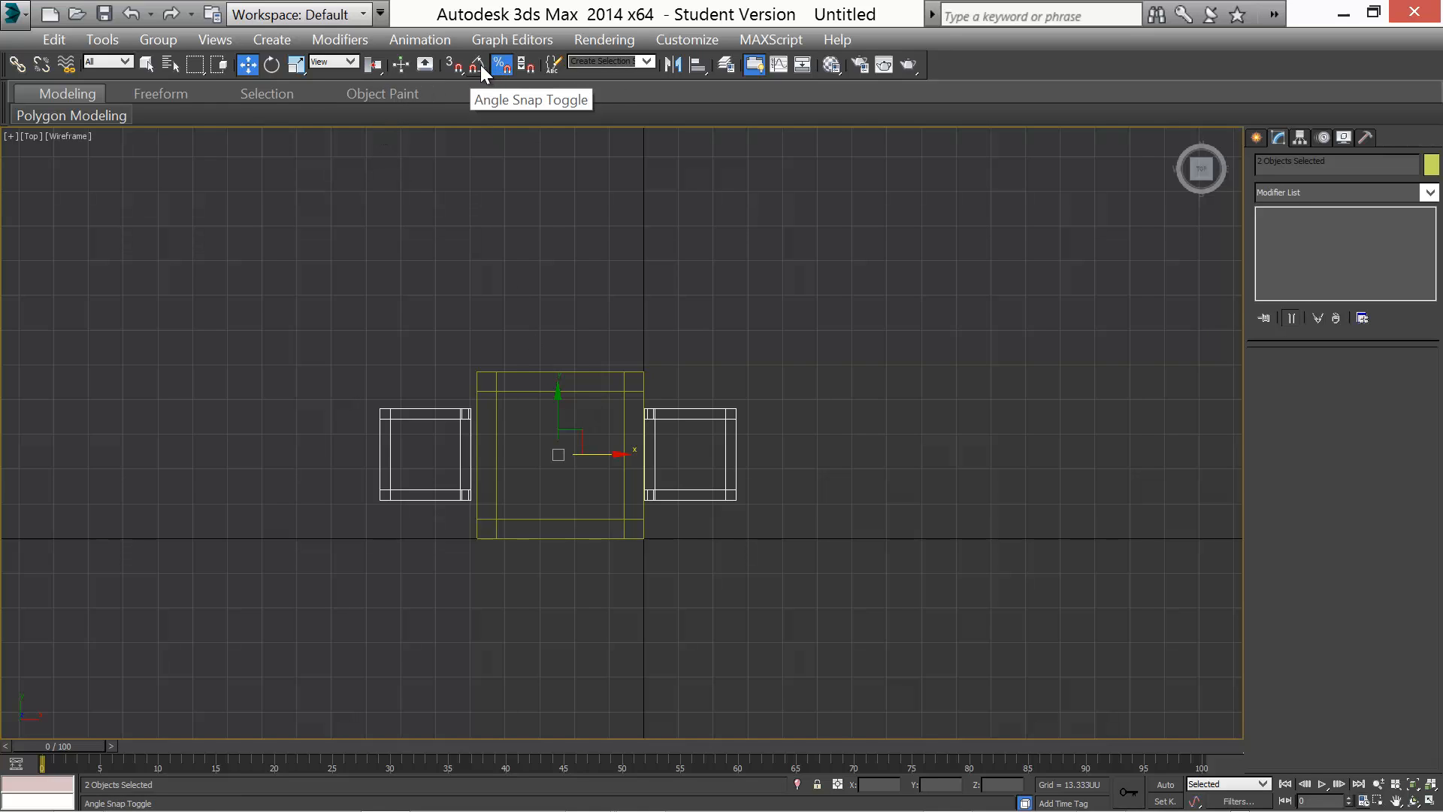
pyautogui.click(481, 65)
pyautogui.rightClick(504, 66)
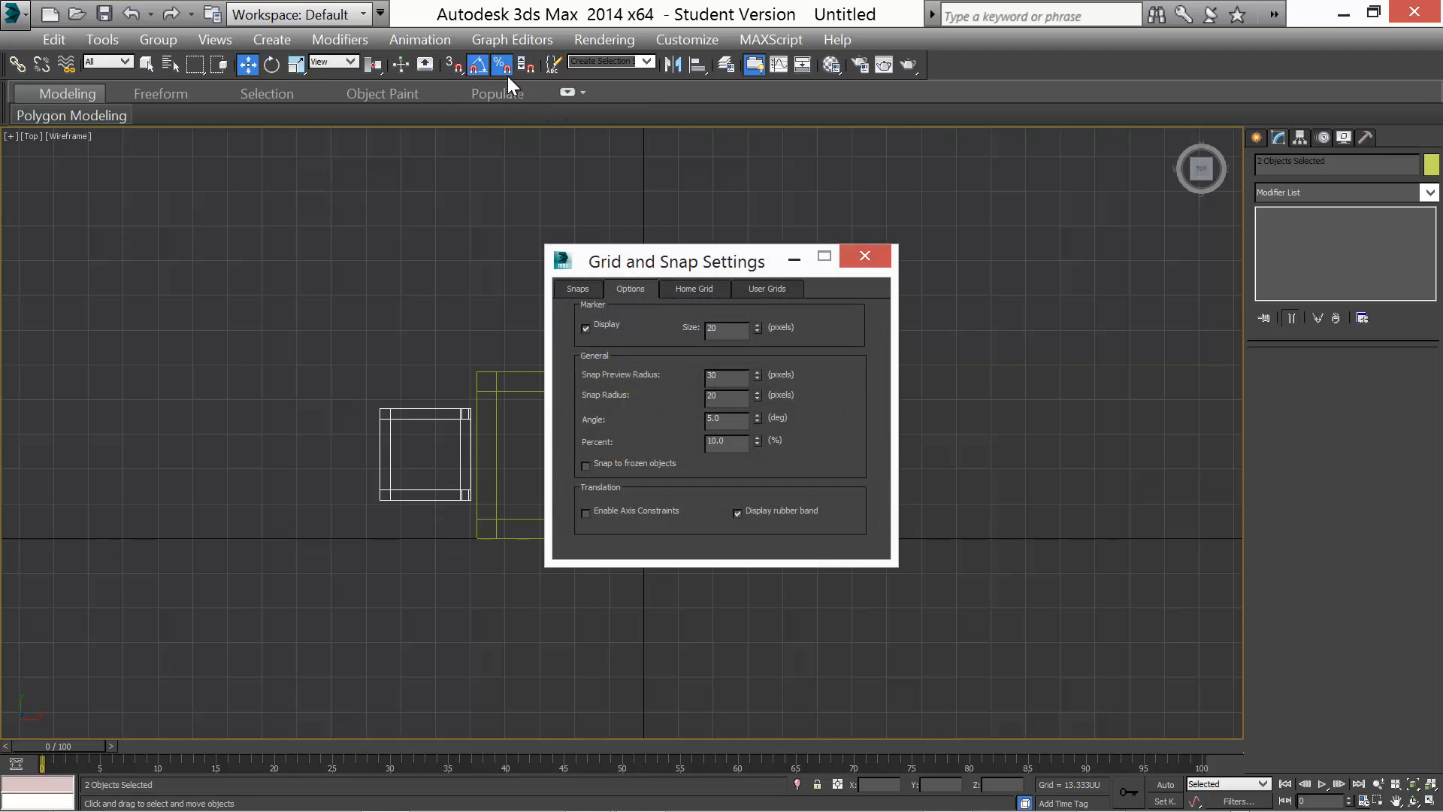
pyautogui.doubleClick(717, 418)
pyautogui.click(863, 257)
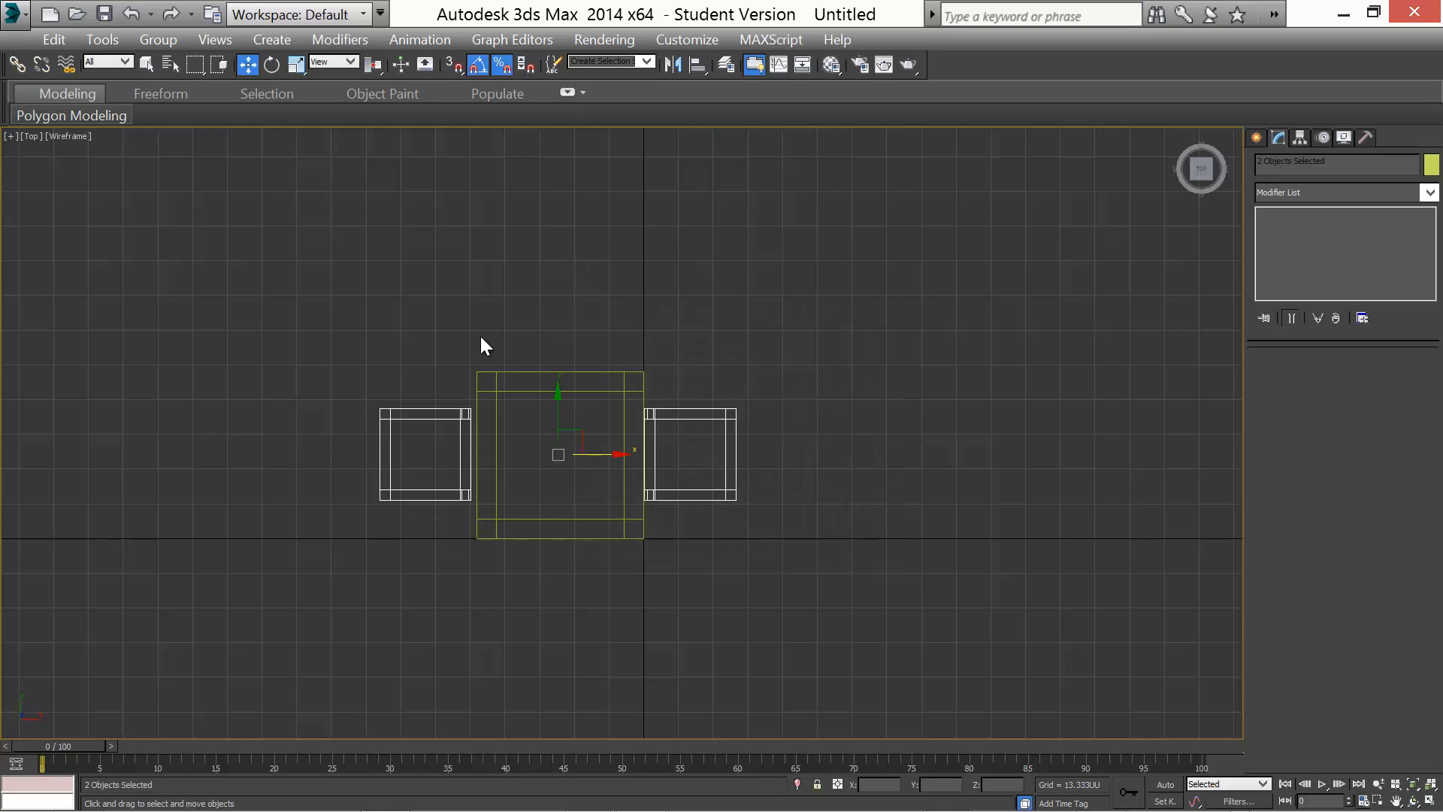
# Rotate copies of both chairs around the table to place chairs on its remaining two sides
pyautogui.press('e')
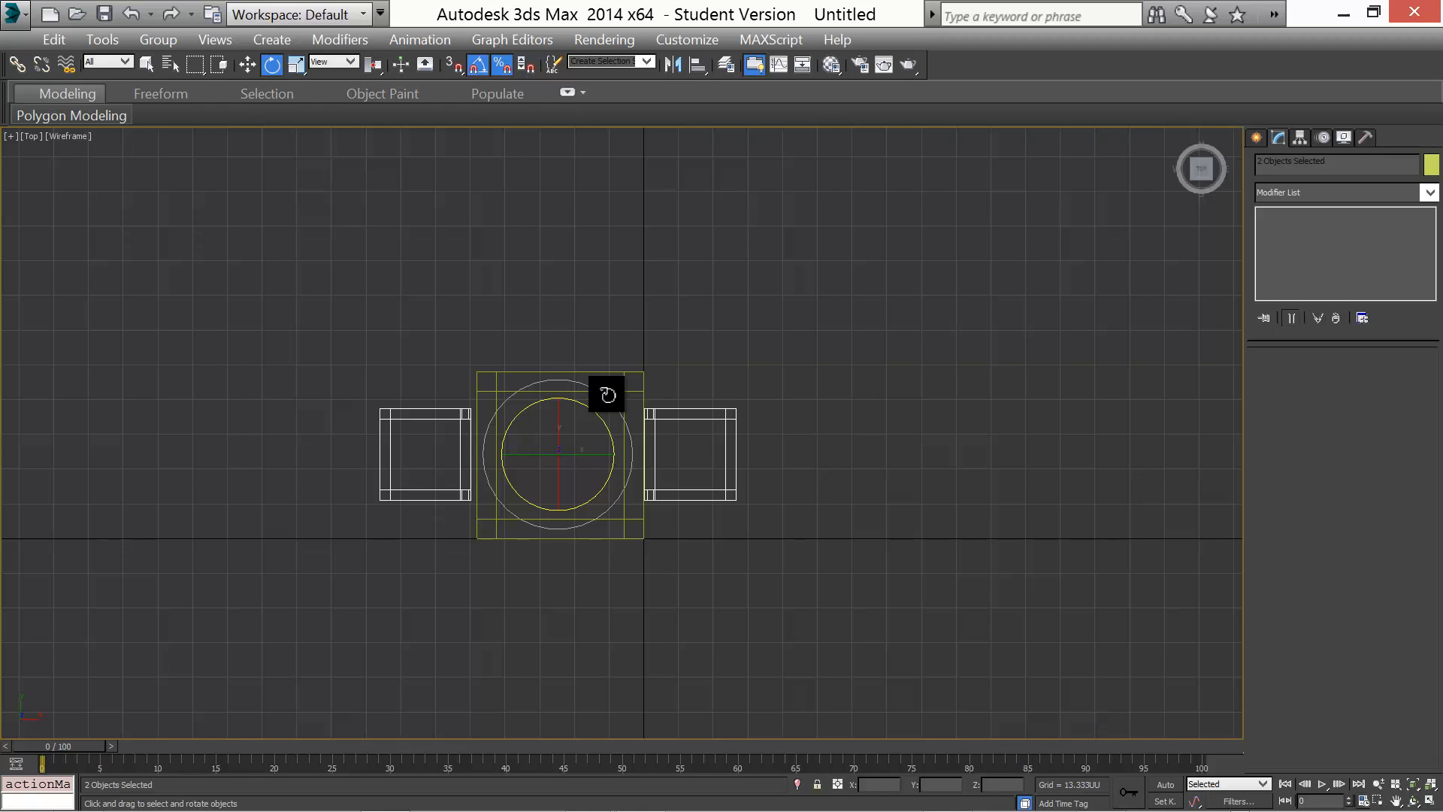
pyautogui.click(608, 394)
pyautogui.moveTo(593, 388); pyautogui.dragTo(587, 388, button='middle')
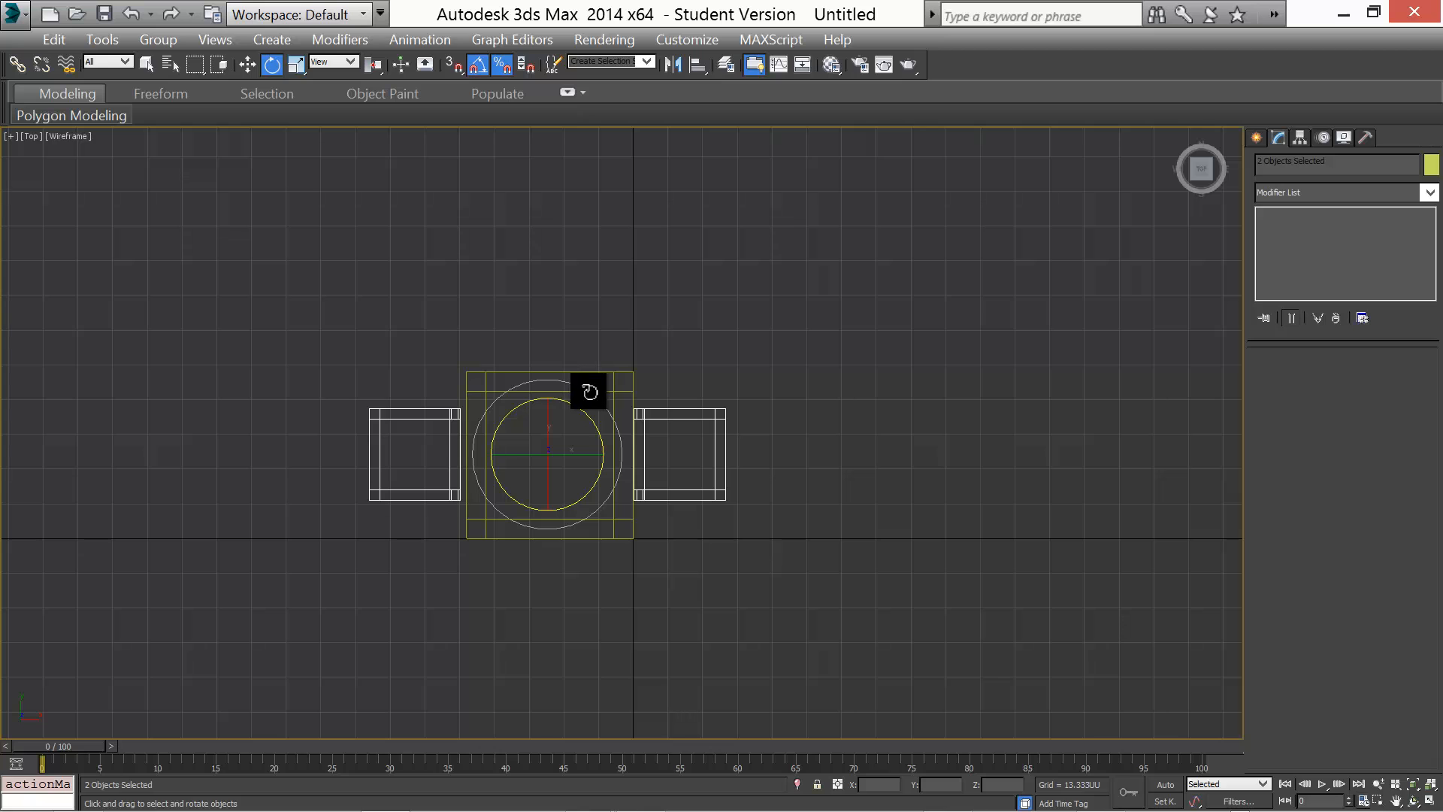
pyautogui.moveTo(589, 389)
pyautogui.mouseDown()
pyautogui.moveTo(564, 381)
pyautogui.moveTo(574, 387)
pyautogui.mouseUp()
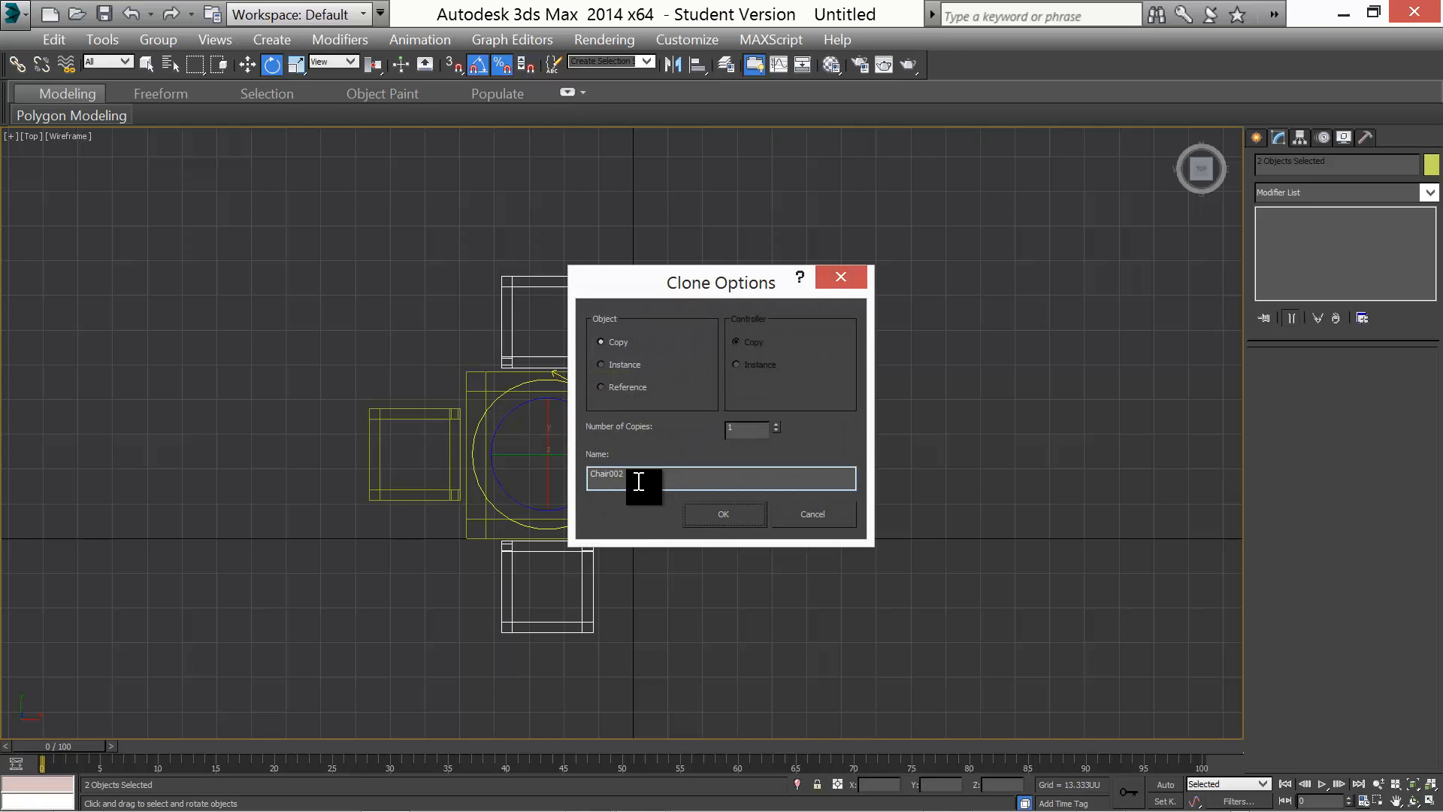
pyautogui.click(721, 515)
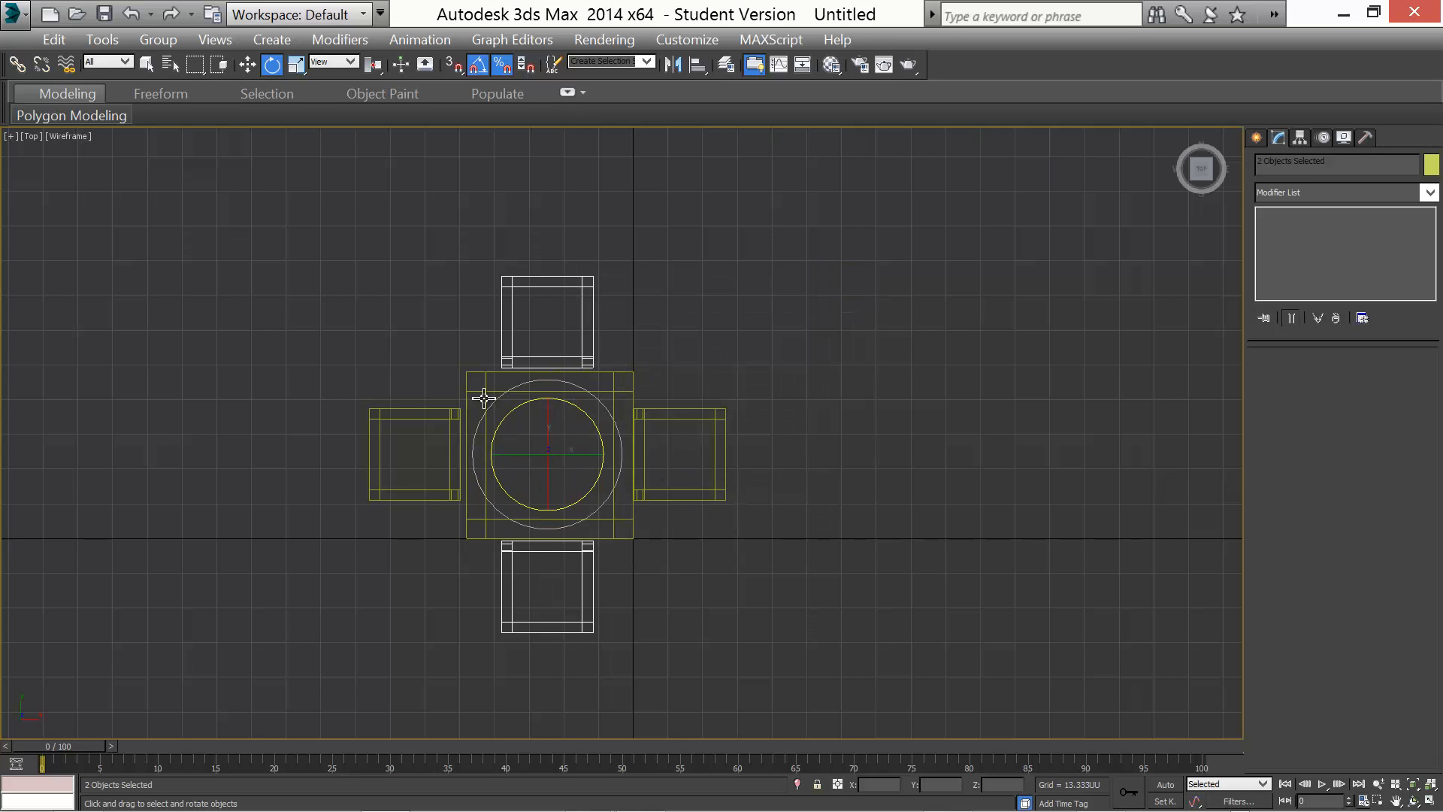
# Review the four-chair table arrangement in the perspective view
pyautogui.press('w')
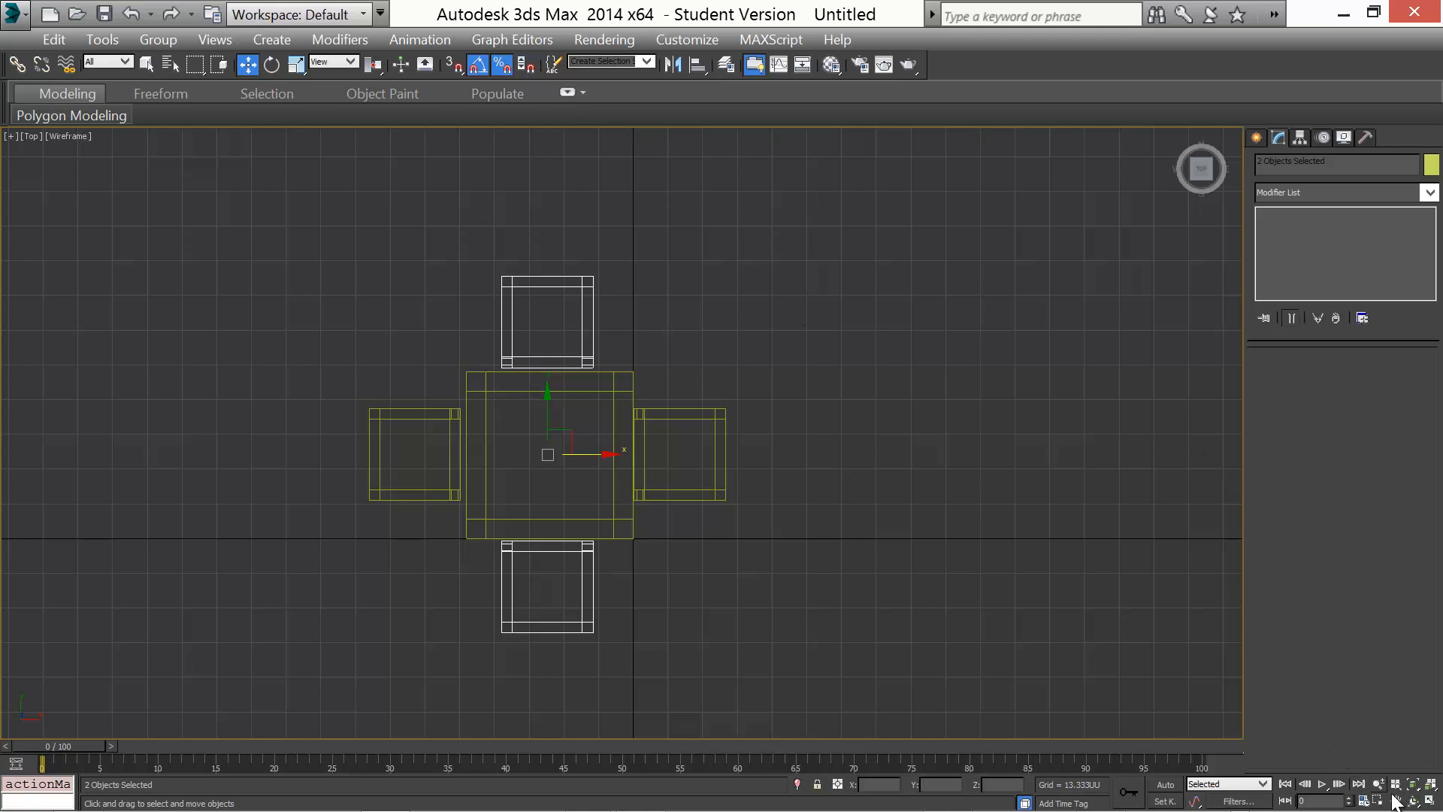
pyautogui.click(1430, 801)
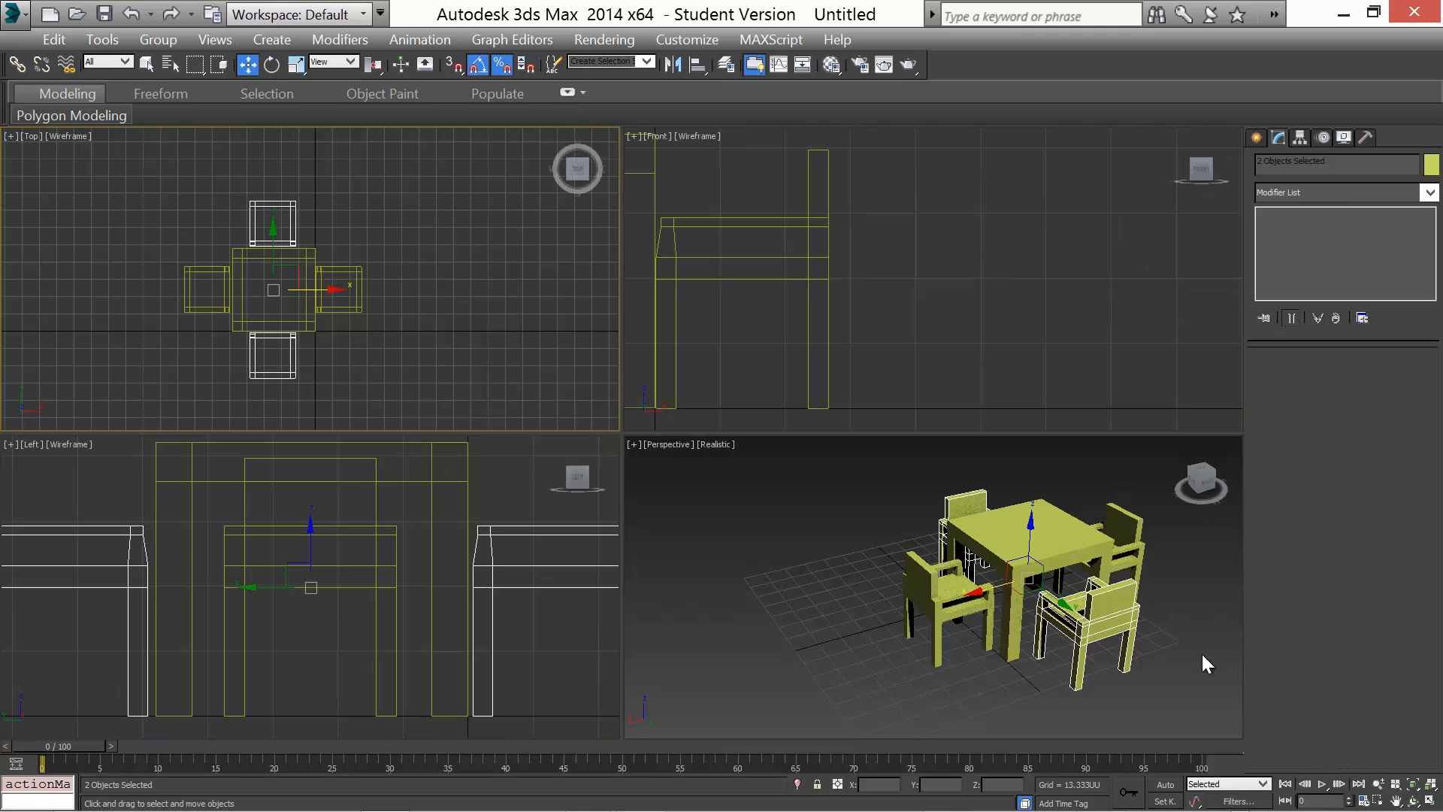
pyautogui.keyDown('alt'); pyautogui.moveTo(956, 638); pyautogui.dragTo(868, 646, button='middle'); pyautogui.keyUp('alt')
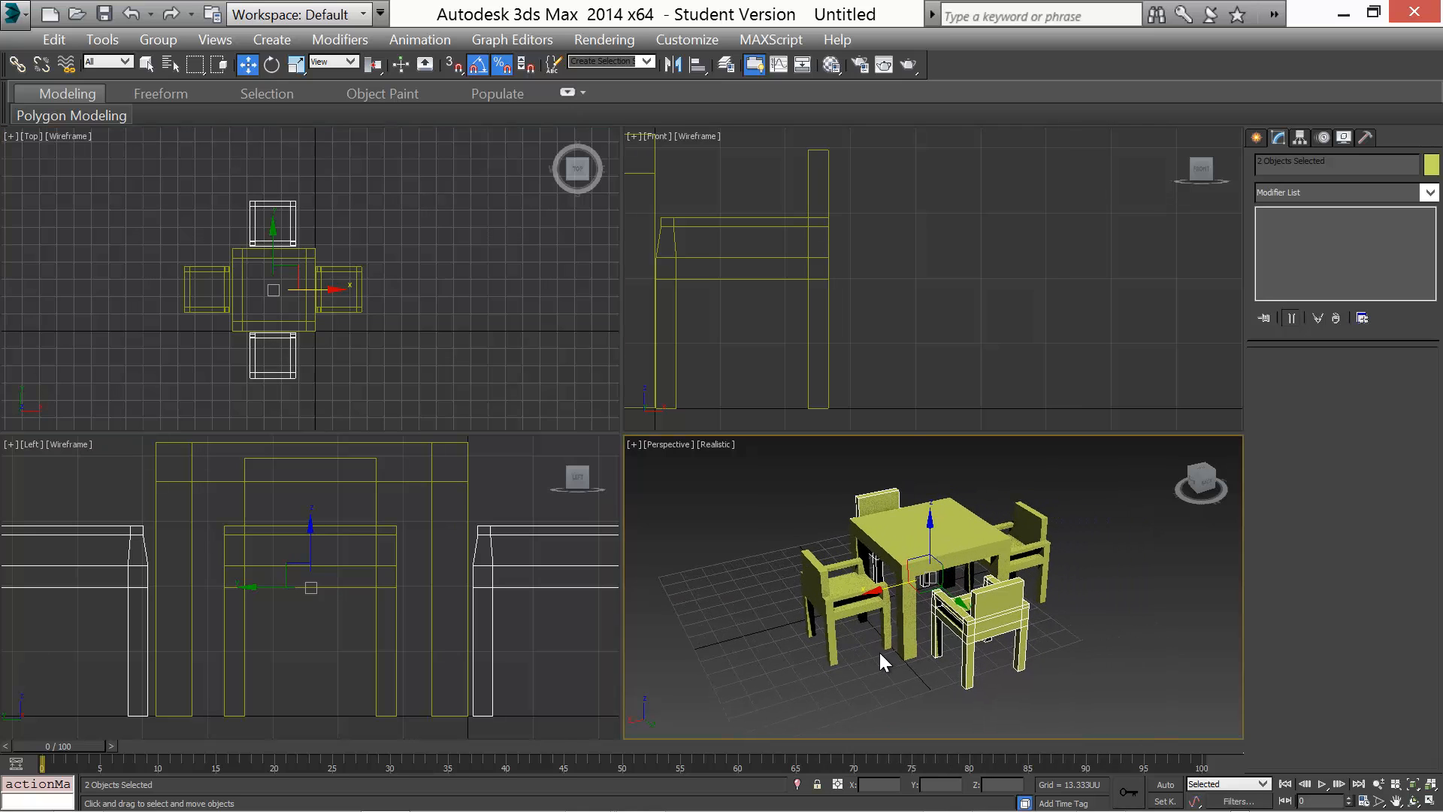
pyautogui.scroll(3, 880, 653)
pyautogui.click(1429, 783)
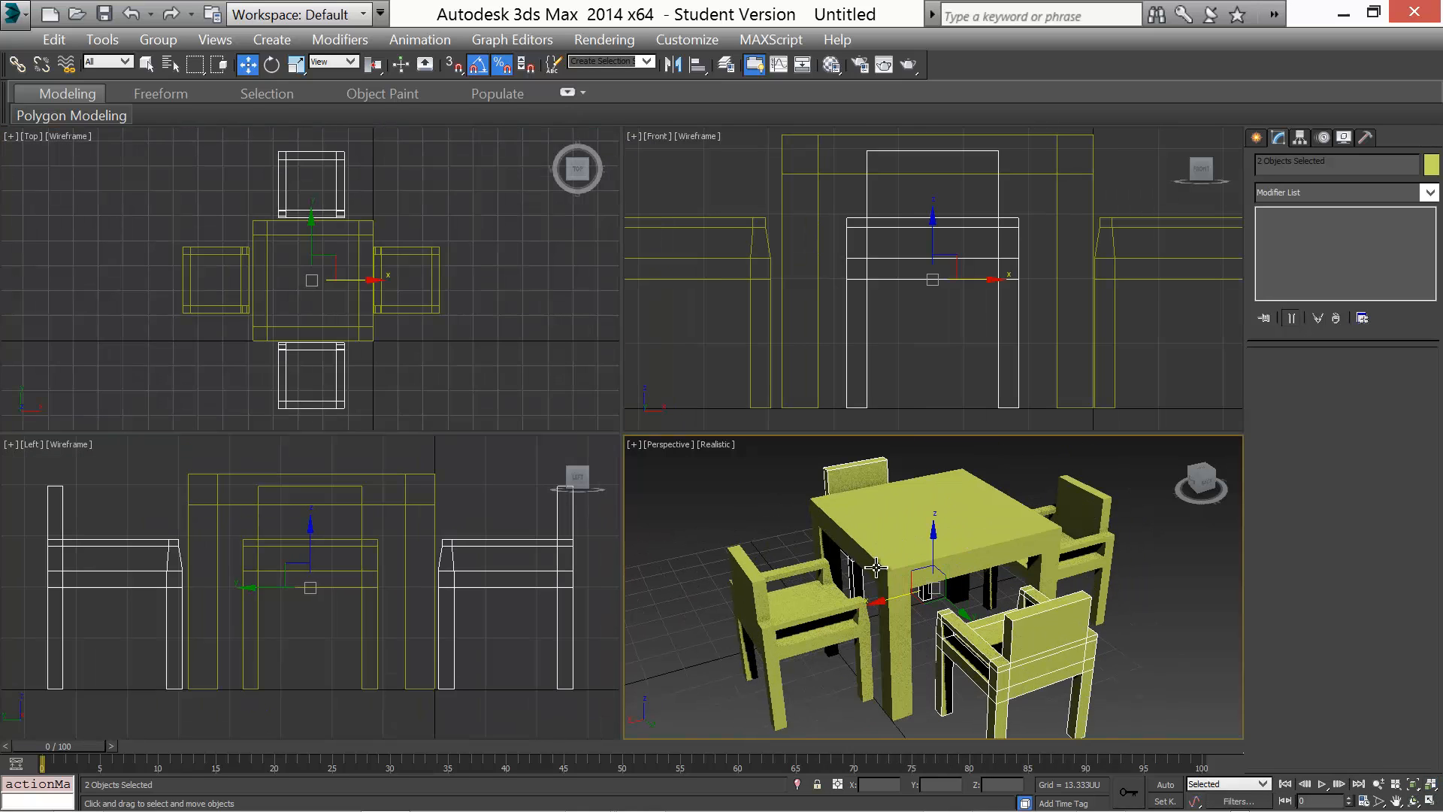